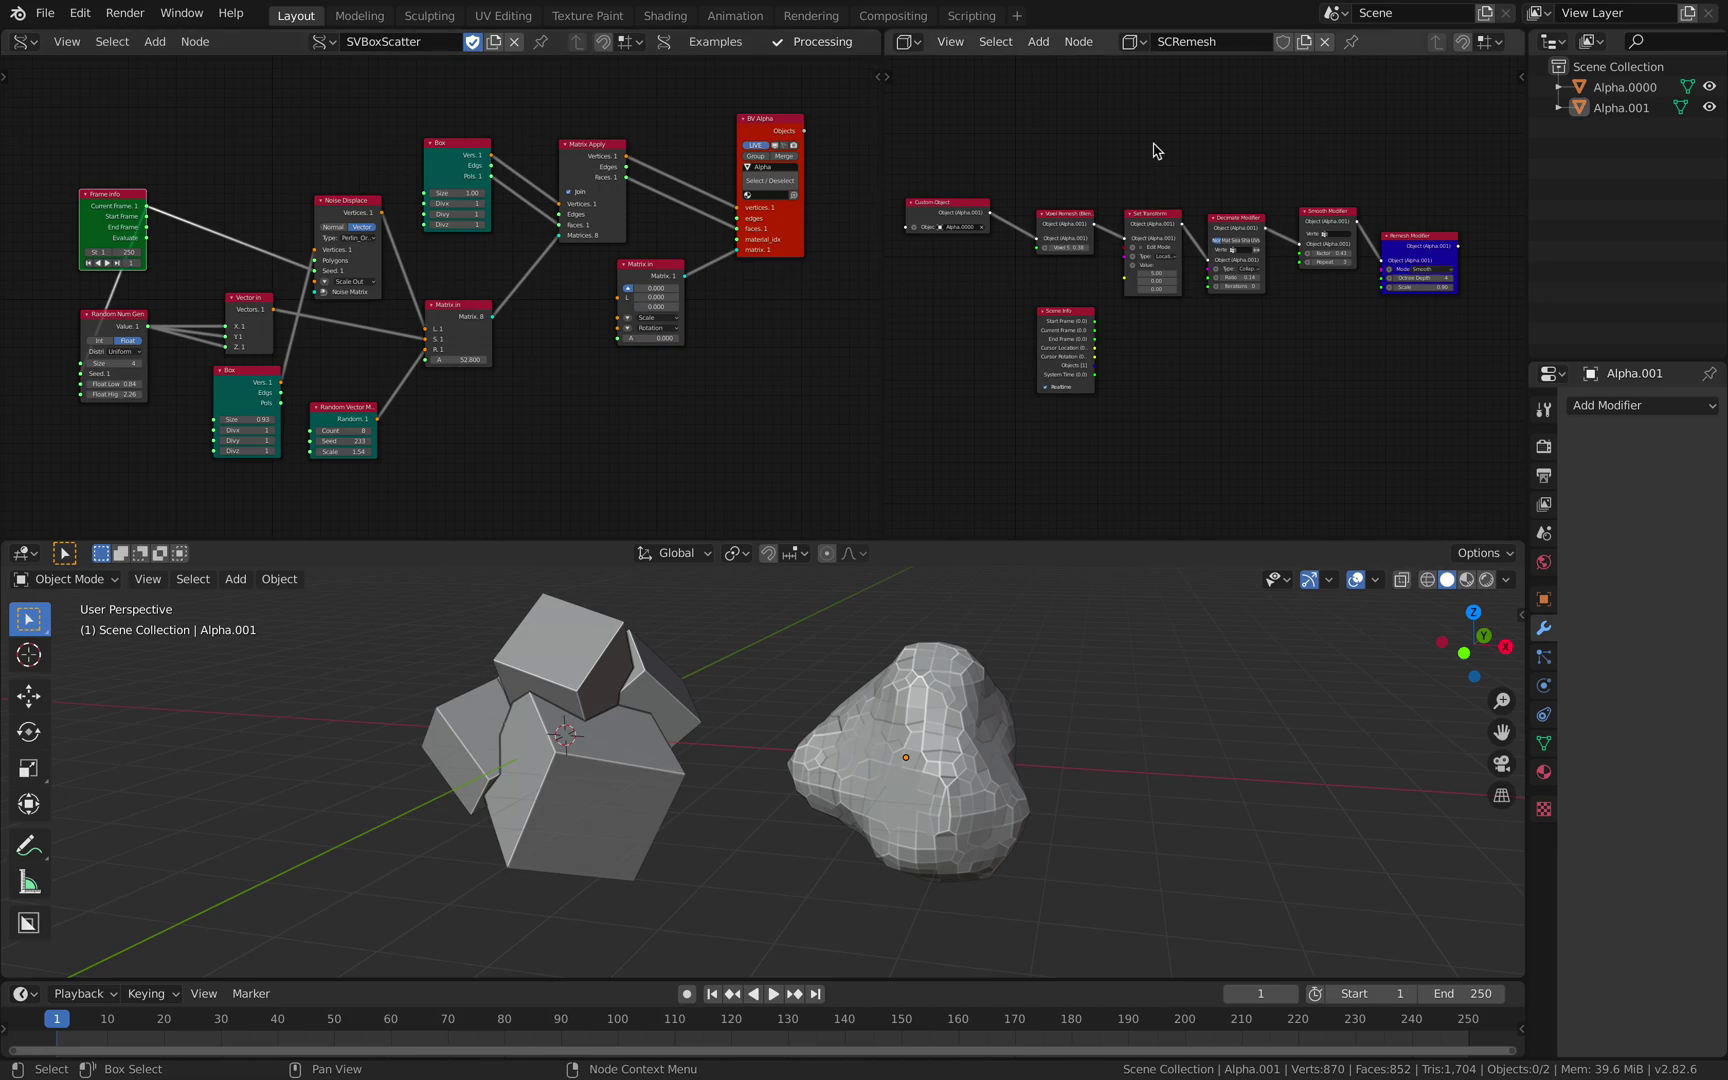
pyautogui.hscroll(-2, 1200, 210)
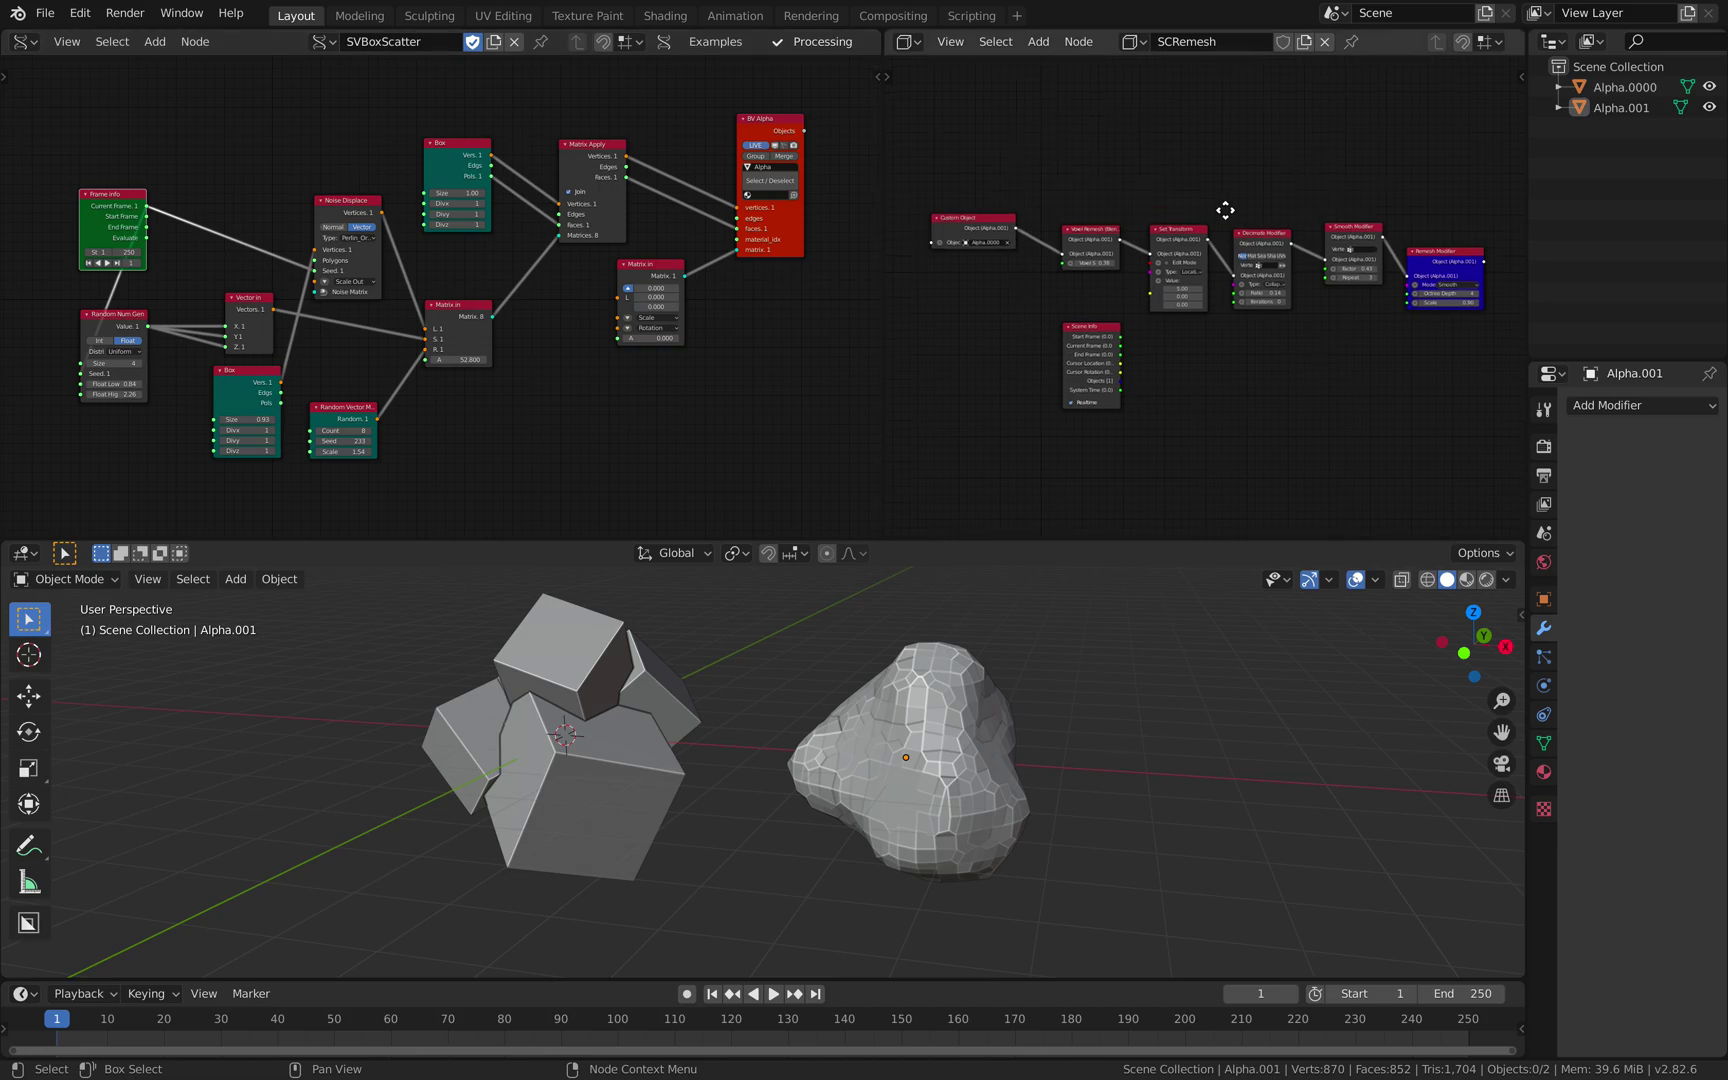
pyautogui.hscroll(3, 1050, 240)
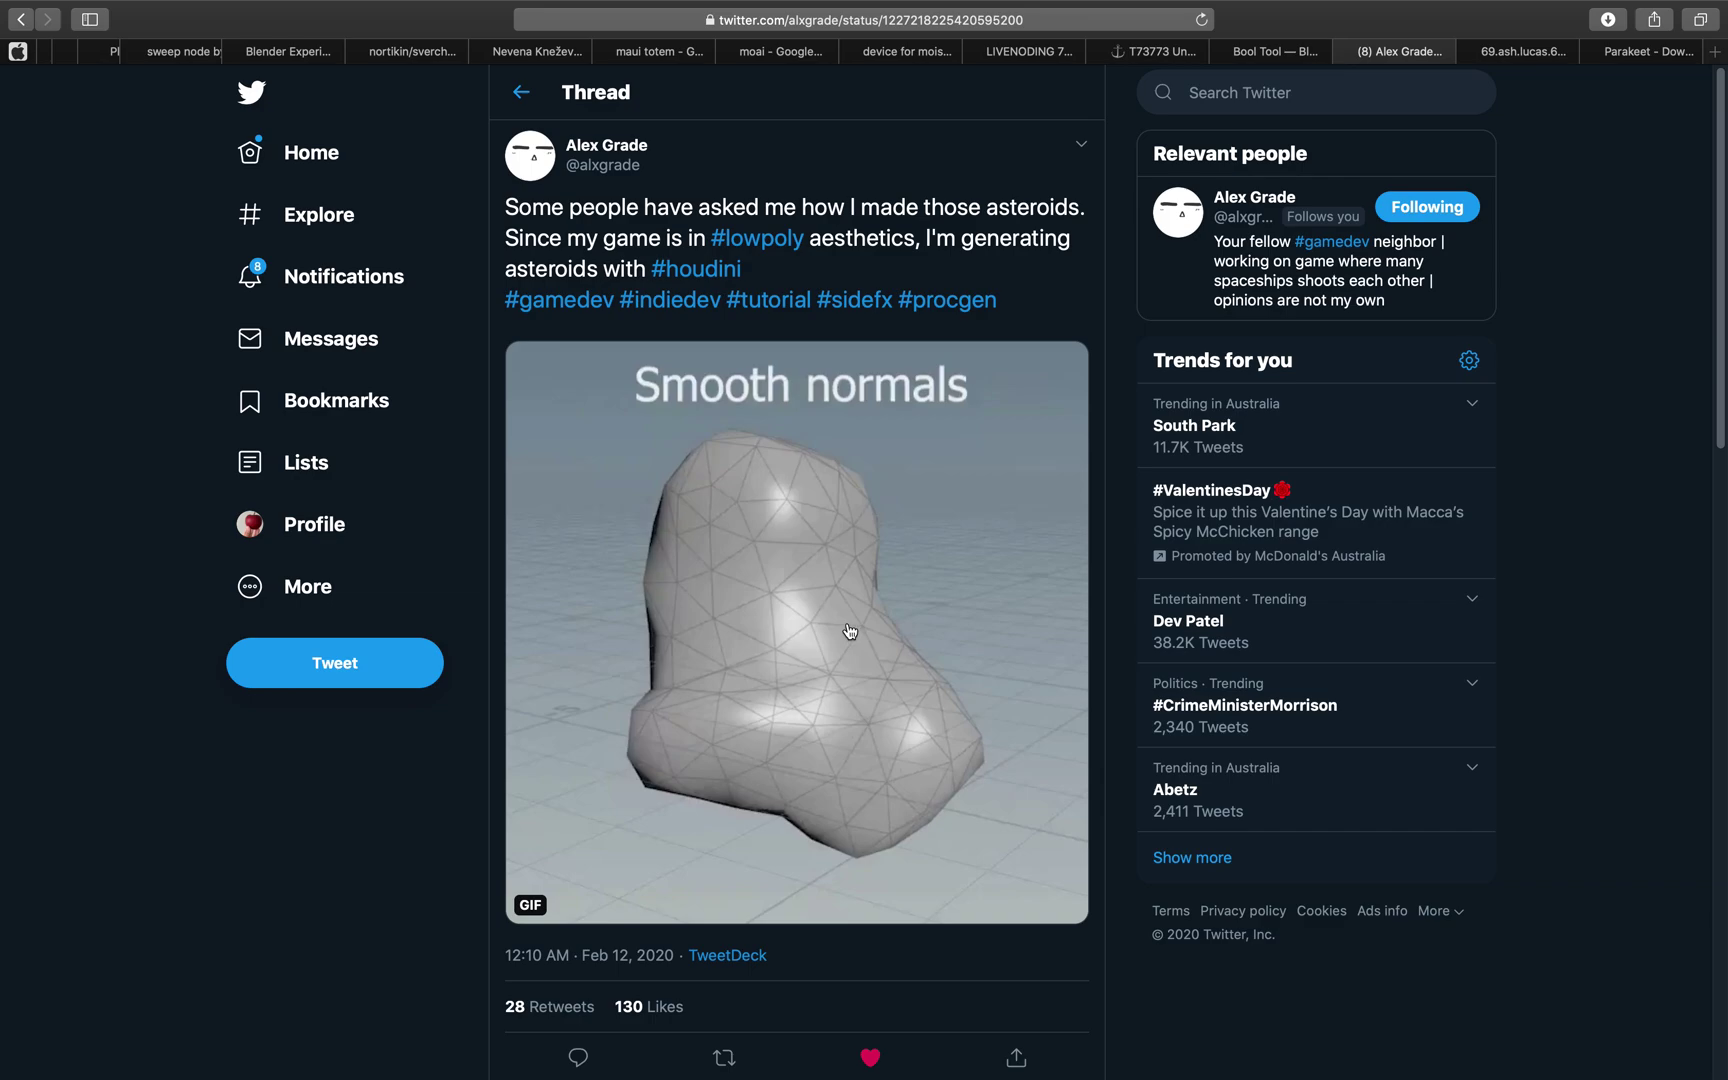
# Switch from the browser's Twitter asteroid thread back to Blender and widen the SVBoxScatter node editor
pyautogui.hotkey('ctrl', 'Left')
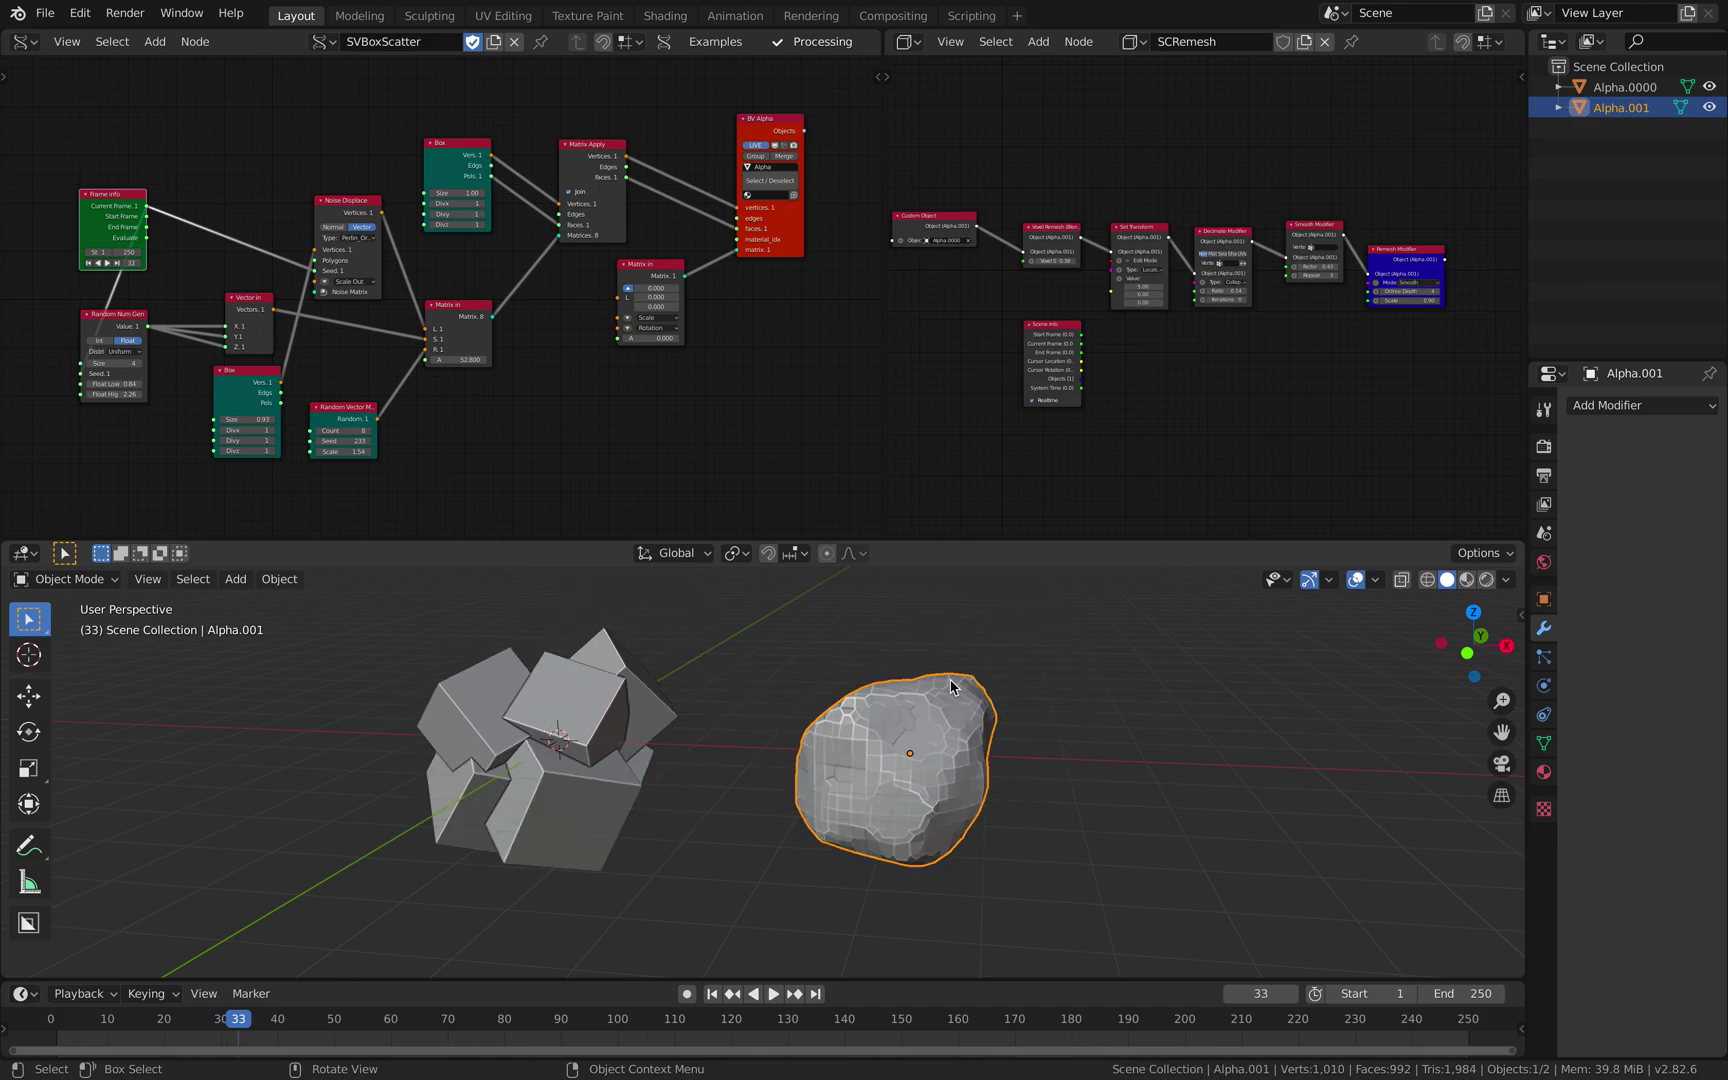
pyautogui.moveTo(951, 686); pyautogui.dragTo(930, 680, button='middle')
pyautogui.scroll(1, 710, 420)
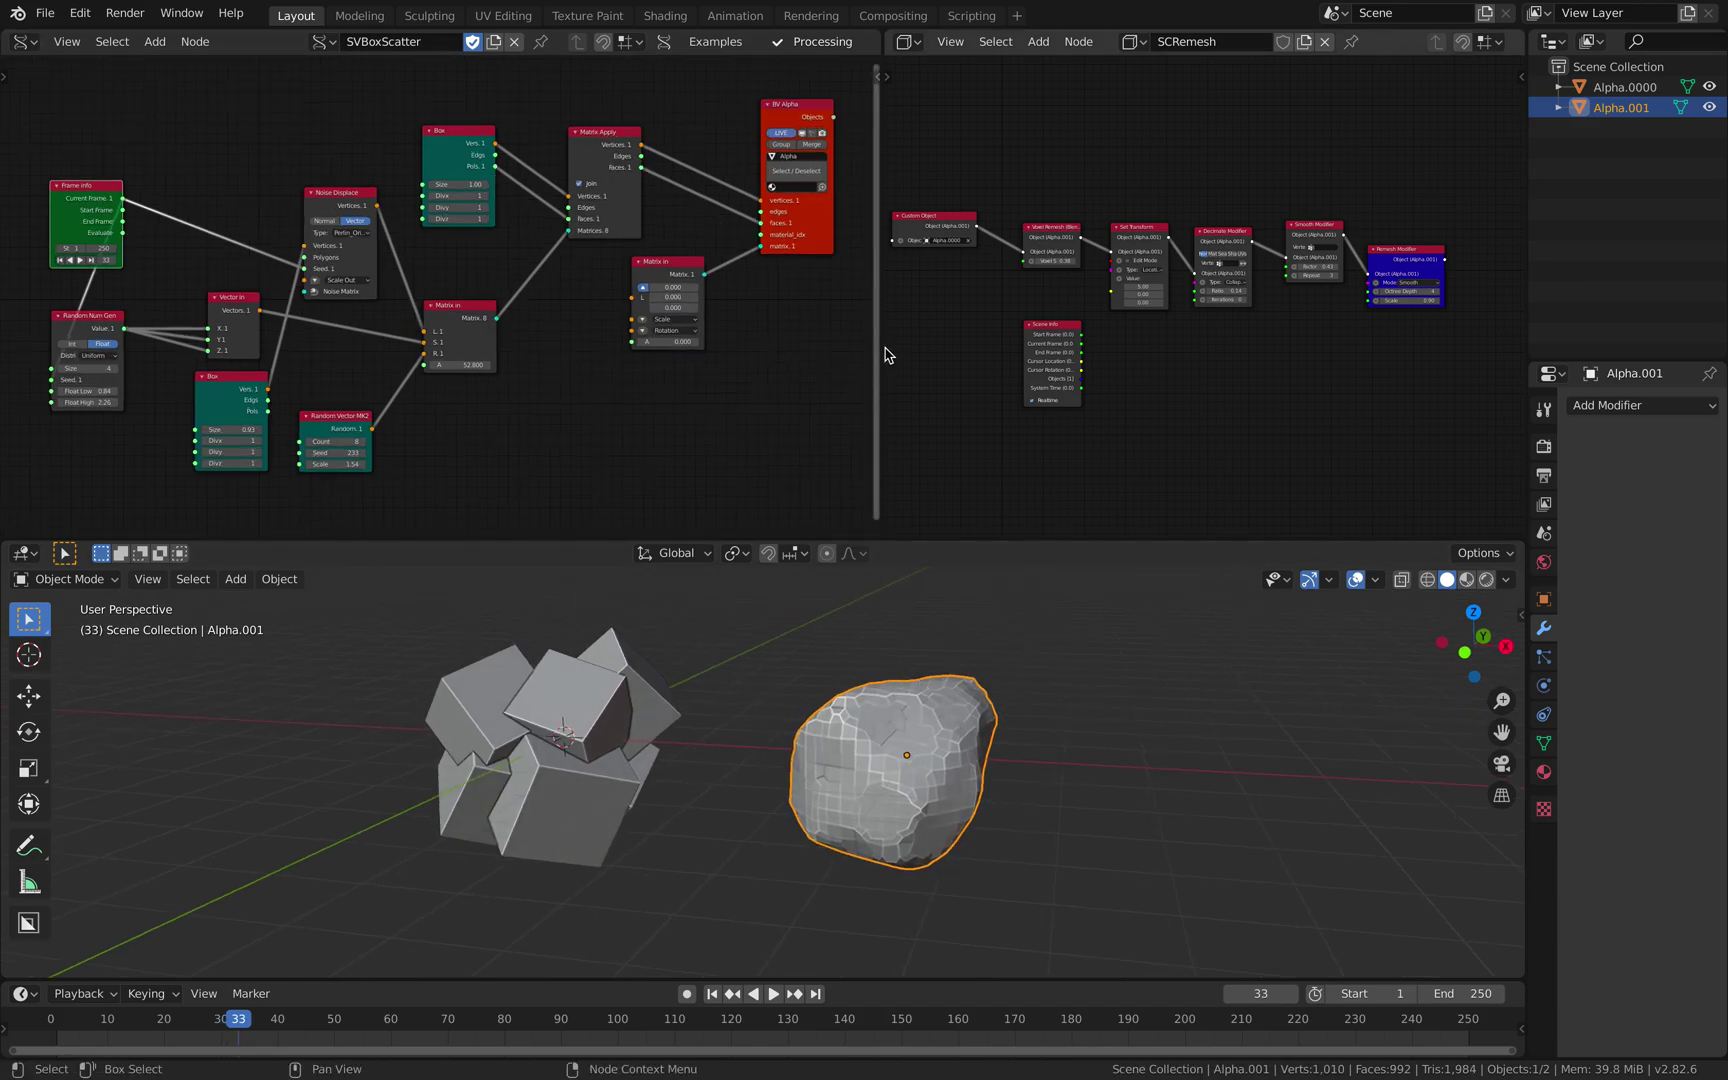
pyautogui.moveTo(881, 346); pyautogui.dragTo(961, 346)
pyautogui.moveTo(575, 692); pyautogui.dragTo(596, 688, button='middle')
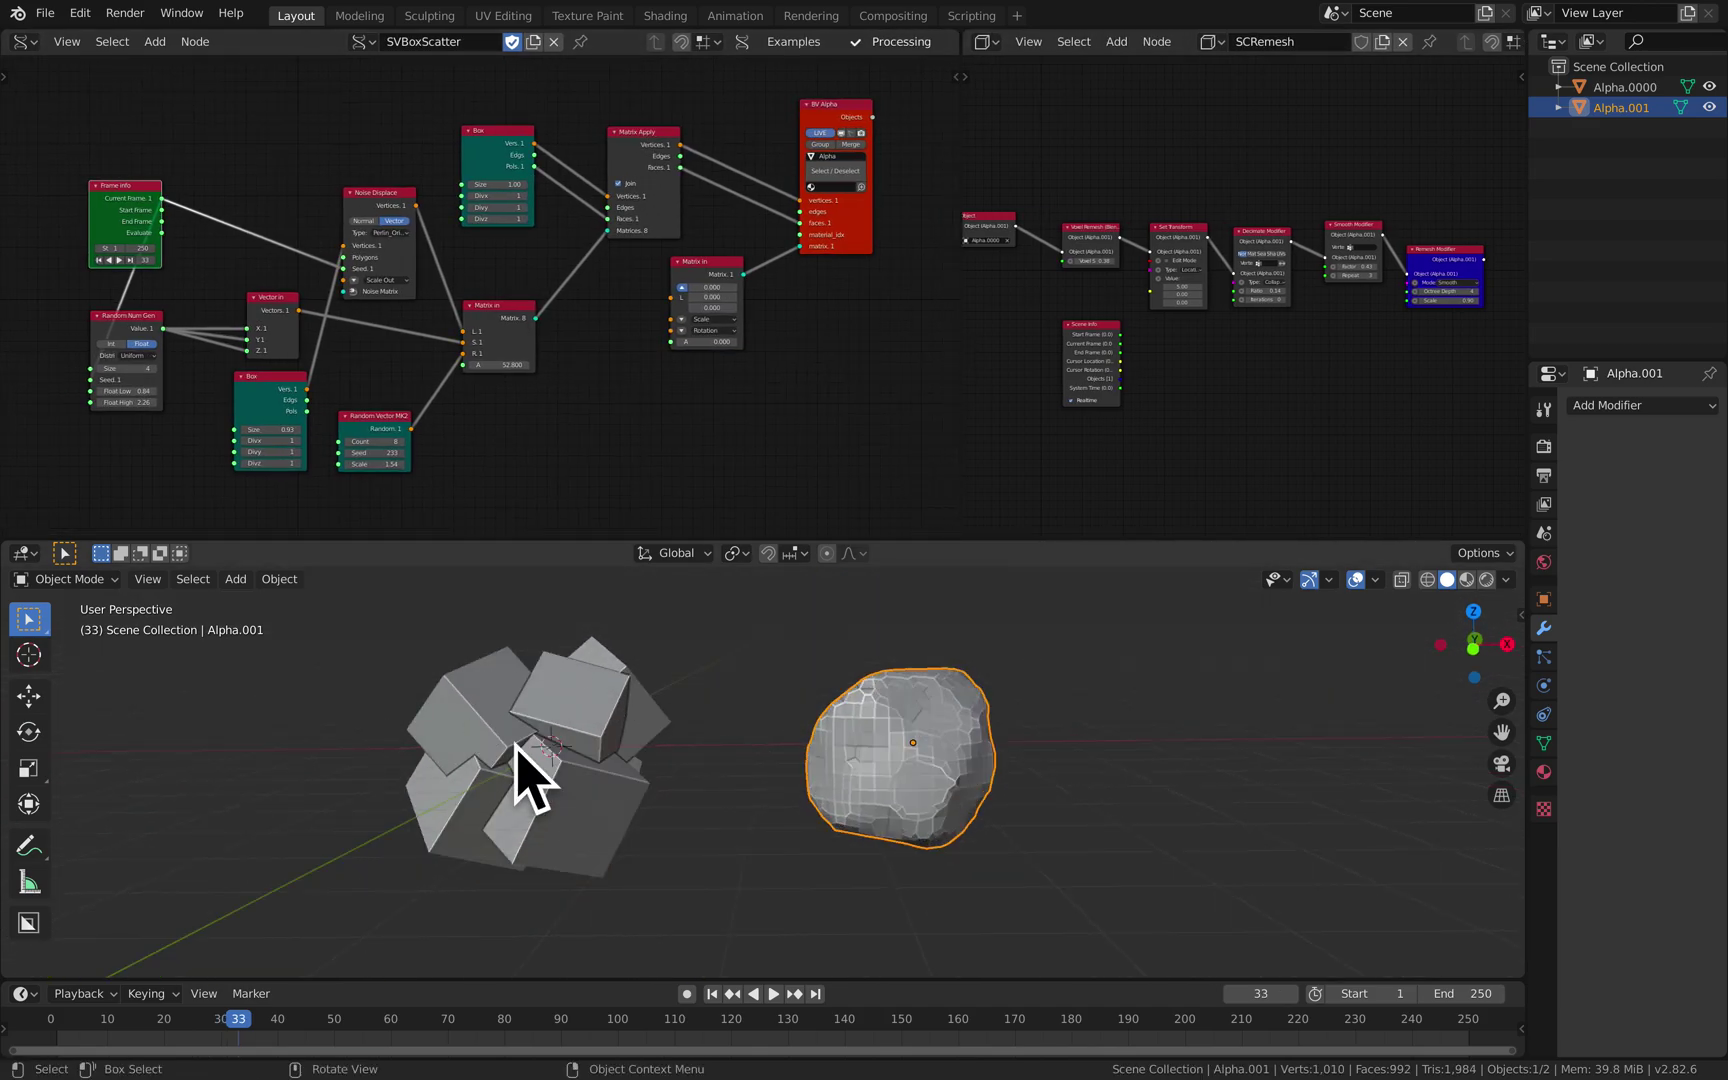
# Reposition the Frame Info node and the upper Box node in the SVBoxScatter tree to spread out the layout
pyautogui.scroll(3, 280, 318)
pyautogui.moveTo(280, 318); pyautogui.dragTo(375, 293, button='middle')
pyautogui.moveTo(200, 181); pyautogui.dragTo(243, 293, button='middle')
pyautogui.moveTo(178, 241); pyautogui.dragTo(78, 237)
pyautogui.scroll(-1, 392, 239)
pyautogui.moveTo(478, 210); pyautogui.dragTo(295, 274, button='middle')
pyautogui.moveTo(456, 248); pyautogui.dragTo(474, 230)
pyautogui.moveTo(518, 251); pyautogui.dragTo(432, 224, button='middle')
pyautogui.scroll(1, 432, 224)
pyautogui.moveTo(395, 203); pyautogui.dragTo(418, 187)
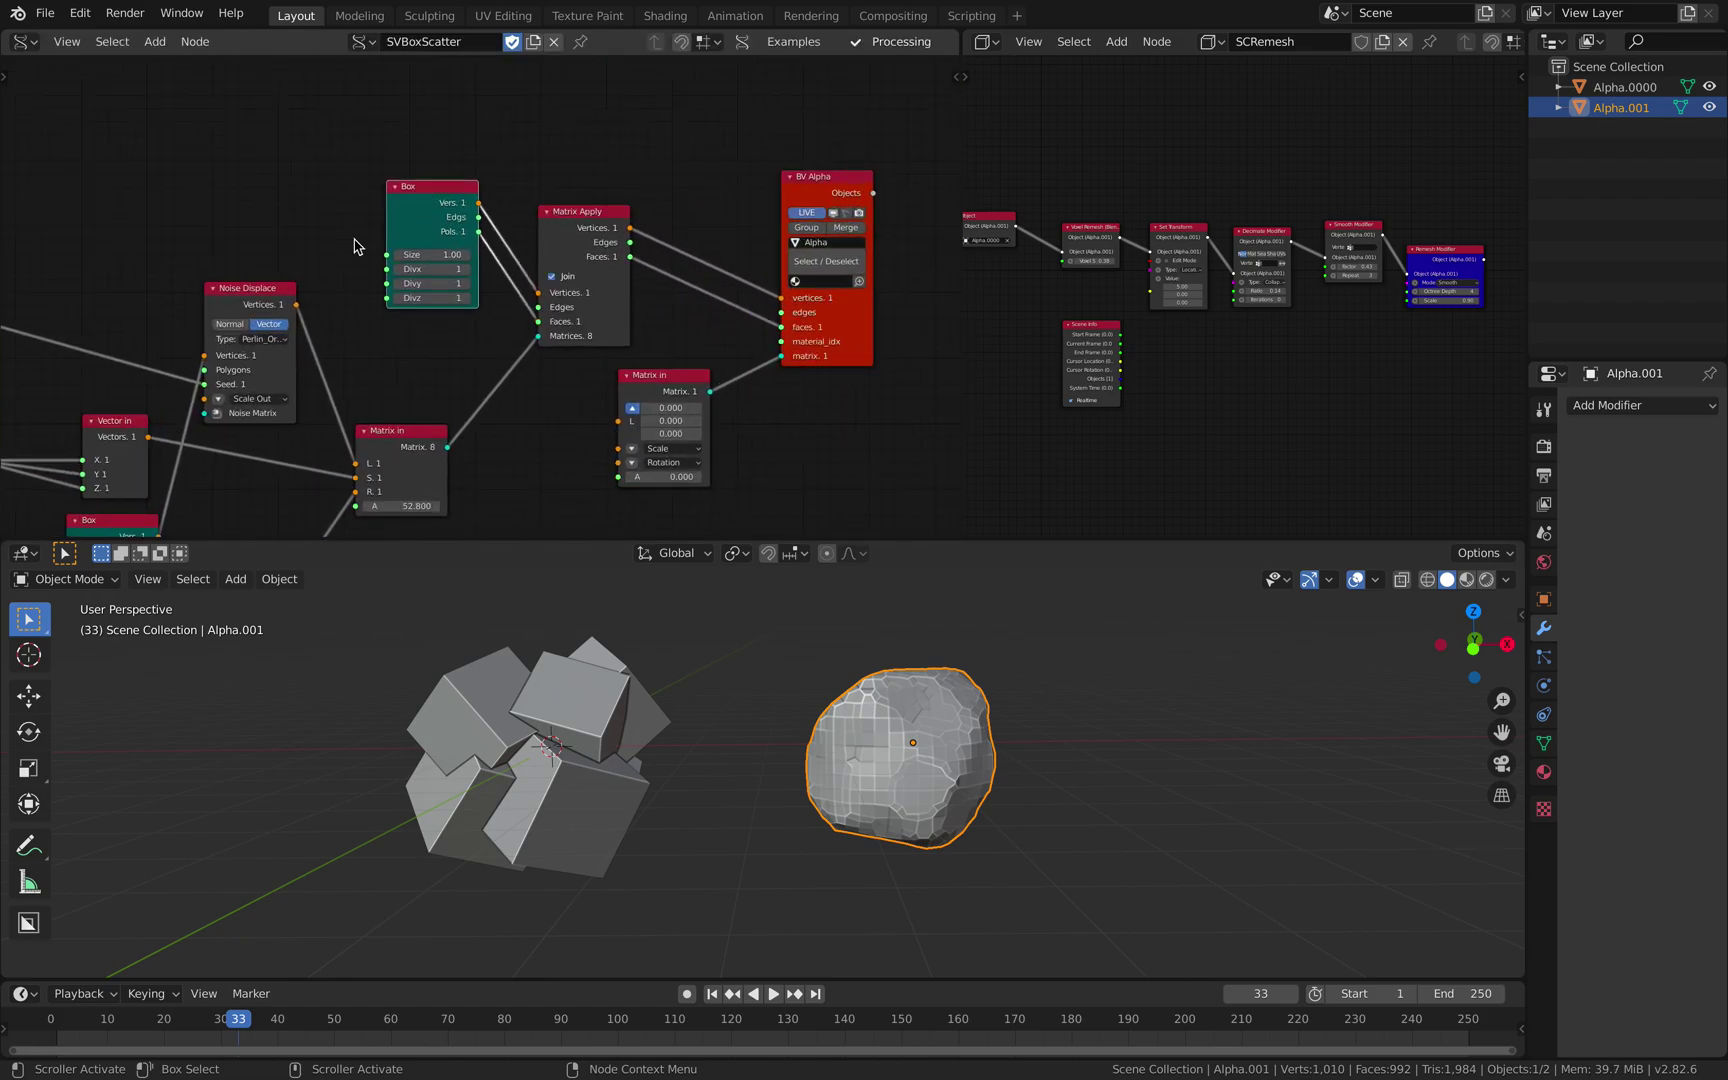
# Widen the SVBoxScatter editor further and reposition its BV Alpha, Matrix Apply and upper Box nodes
pyautogui.moveTo(348, 185); pyautogui.dragTo(335, 114, button='middle')
pyautogui.moveTo(961, 190); pyautogui.dragTo(1150, 190)
pyautogui.moveTo(943, 240); pyautogui.dragTo(1013, 273)
pyautogui.moveTo(974, 160); pyautogui.dragTo(962, 112)
pyautogui.moveTo(666, 180); pyautogui.dragTo(782, 163)
pyautogui.moveTo(488, 164); pyautogui.dragTo(572, 114)
# Reposition the two Matrix In nodes and the Noise Displace node in the SVBoxScatter tree
pyautogui.hscroll(-5, 851, 260)
pyautogui.moveTo(840, 287); pyautogui.dragTo(890, 294)
pyautogui.scroll(-3, 786, 224)
pyautogui.click(624, 302)
pyautogui.moveTo(624, 302); pyautogui.dragTo(691, 271)
pyautogui.moveTo(433, 170); pyautogui.dragTo(600, 178, button='middle')
pyautogui.moveTo(604, 180); pyautogui.dragTo(617, 171)
# Select the scattered box cluster Alpha.0000 in the viewport and bring its whole node tree into view
pyautogui.moveTo(590, 735)
pyautogui.mouseDown(button='middle')
pyautogui.moveTo(616, 746)
pyautogui.moveTo(717, 710)
pyautogui.moveTo(595, 712)
pyautogui.mouseUp(button='middle')
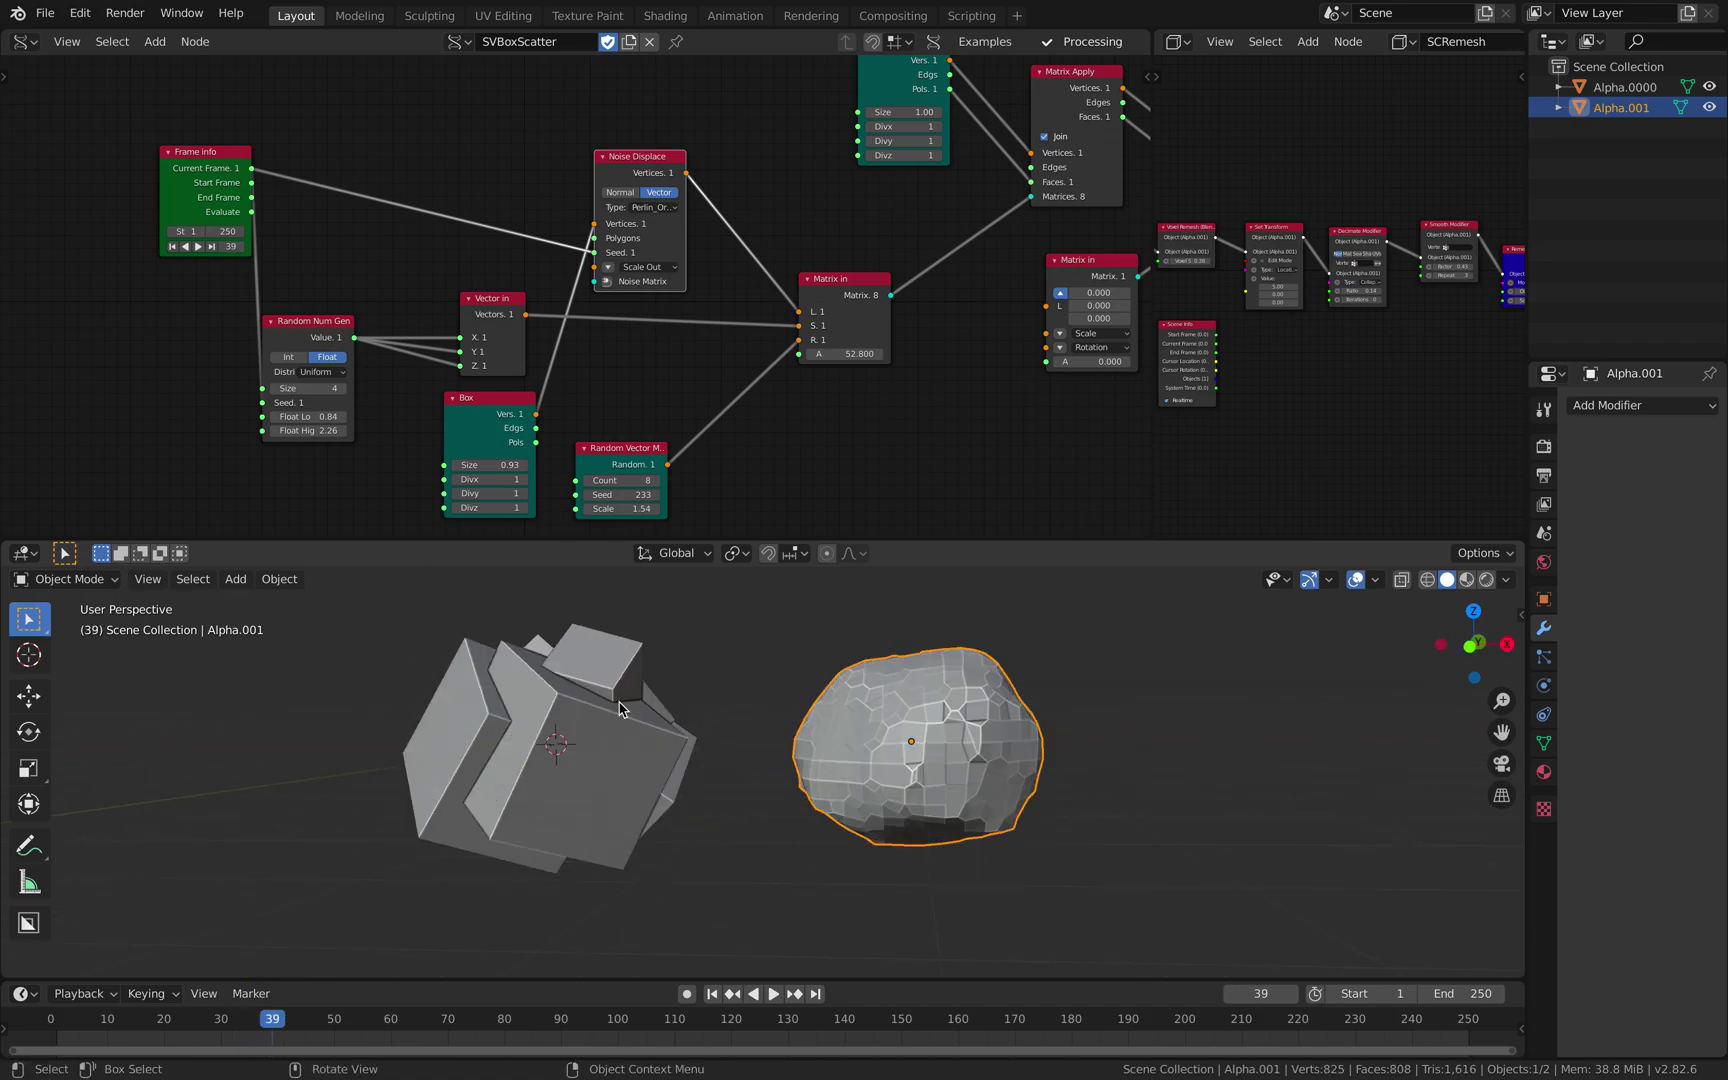
pyautogui.click(646, 685)
pyautogui.moveTo(912, 373); pyautogui.dragTo(704, 407, button='middle')
pyautogui.scroll(-1, 717, 401)
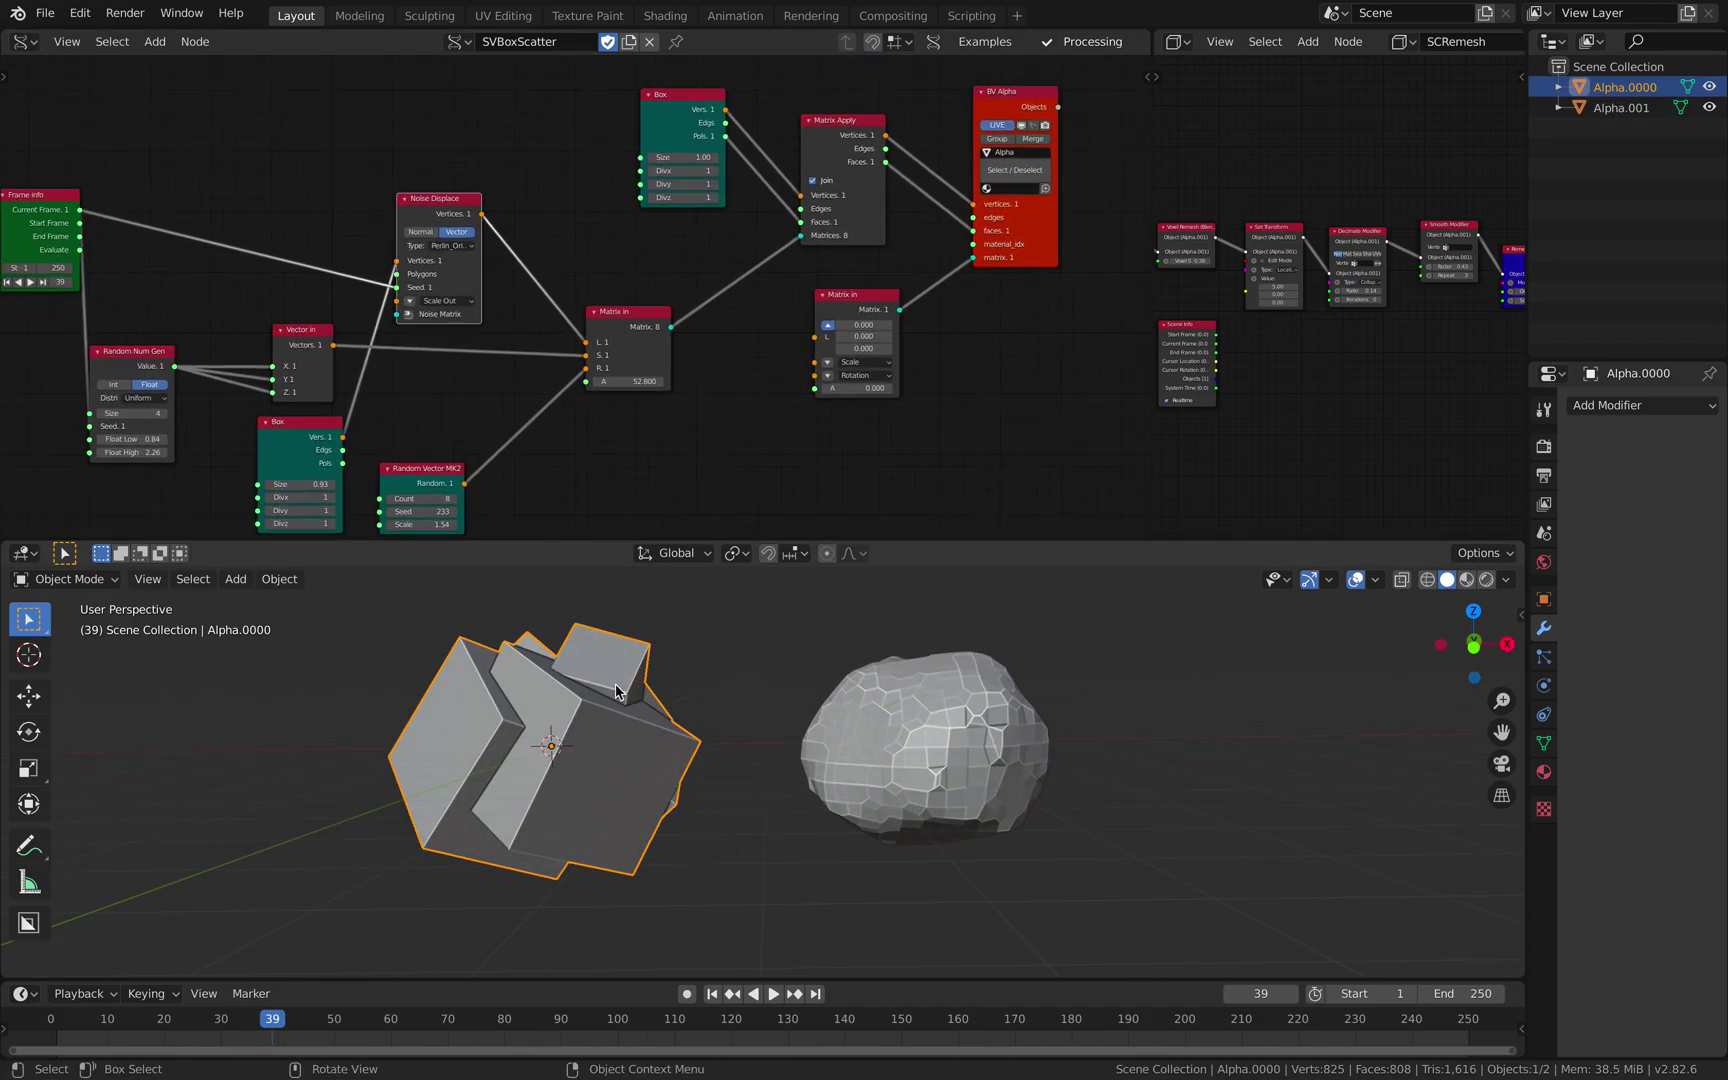
pyautogui.moveTo(599, 678); pyautogui.dragTo(598, 688, button='middle')
pyautogui.moveTo(533, 431); pyautogui.dragTo(546, 432, button='middle')
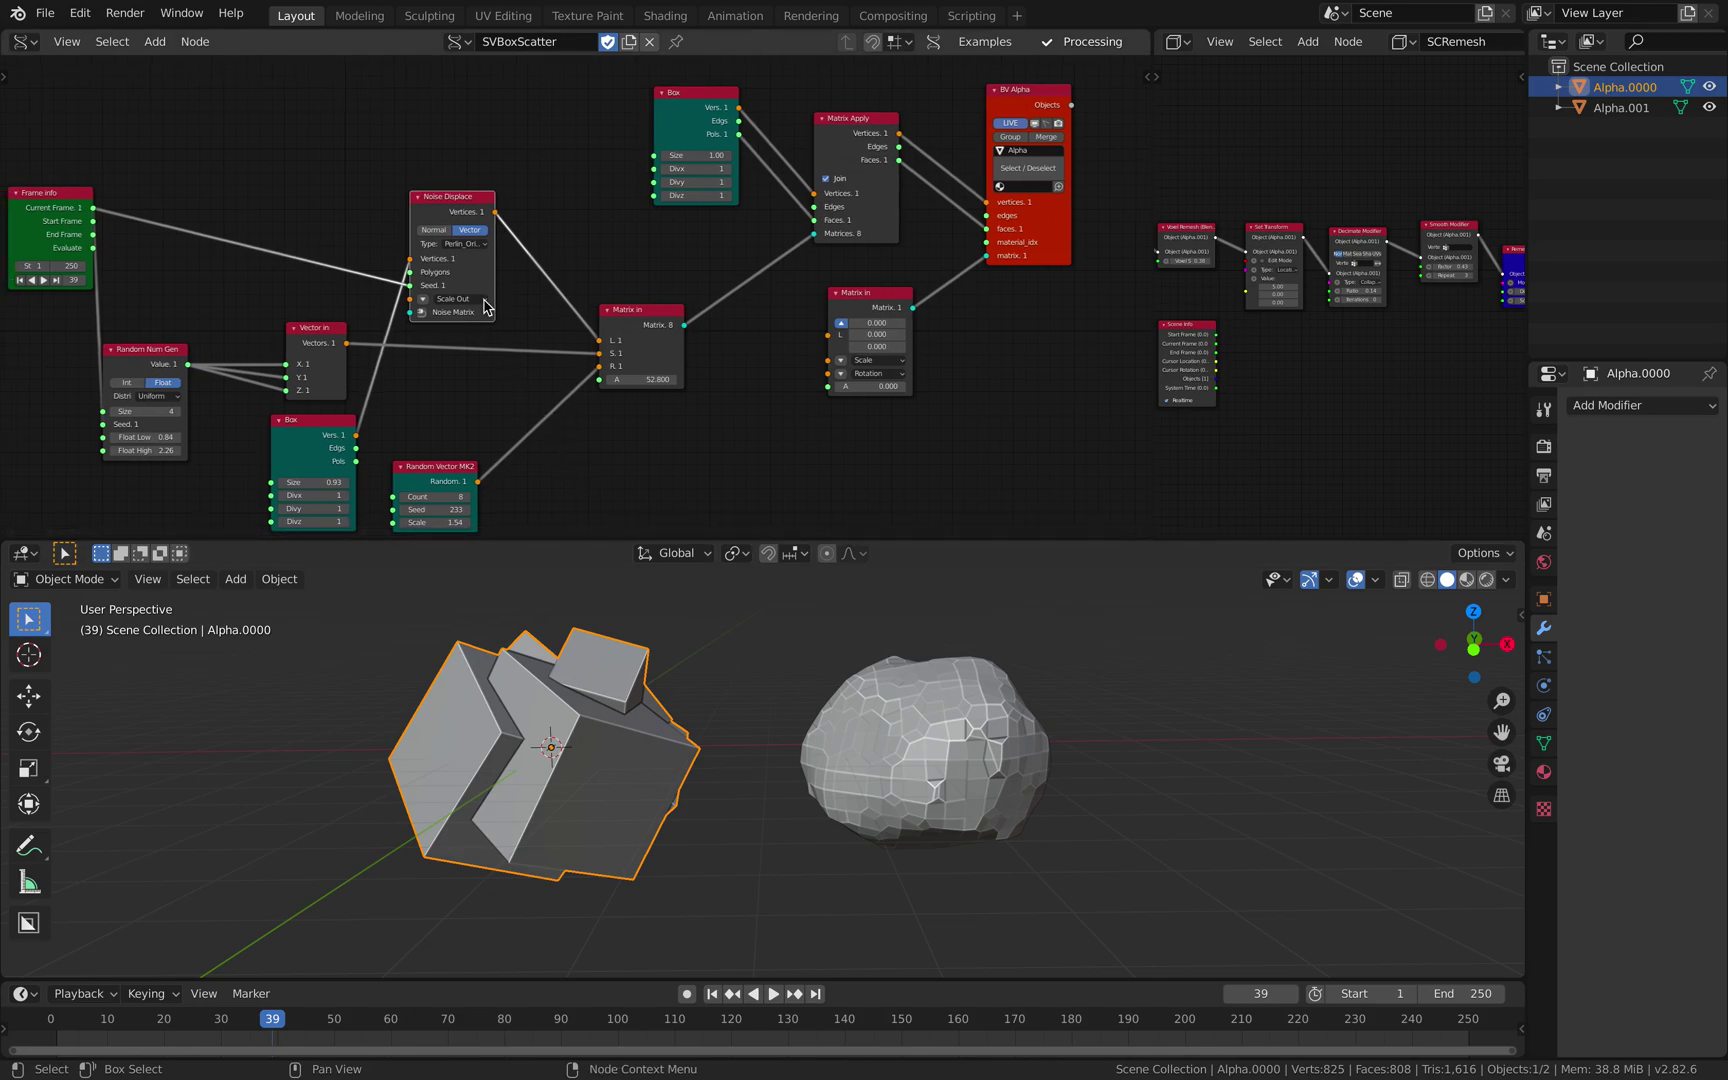
# Reposition the Noise Displace, Frame Info, Random Num Gen and Vector In nodes in the SVBoxScatter tree
pyautogui.moveTo(449, 206); pyautogui.dragTo(456, 188)
pyautogui.moveTo(456, 188); pyautogui.dragTo(496, 177, button='middle')
pyautogui.moveTo(274, 223); pyautogui.dragTo(295, 215, button='middle')
pyautogui.moveTo(105, 184); pyautogui.dragTo(67, 187)
pyautogui.moveTo(226, 349); pyautogui.dragTo(236, 308)
pyautogui.moveTo(380, 320); pyautogui.dragTo(352, 301)
# Move the Matrix In node that feeds Matrix Apply, and bring the Random Vector MK2 node closer to it
pyautogui.moveTo(580, 298); pyautogui.dragTo(530, 290, button='middle')
pyautogui.moveTo(642, 292); pyautogui.dragTo(653, 284)
pyautogui.moveTo(736, 303); pyautogui.dragTo(695, 299, button='middle')
pyautogui.moveTo(661, 294); pyautogui.dragTo(686, 260)
pyautogui.moveTo(405, 439); pyautogui.dragTo(478, 372)
# Step the timeline forward frame by frame to frame 59 to compare the generated box clusters and asteroid shapes
pyautogui.middleClick(608, 658)
pyautogui.press('Right')
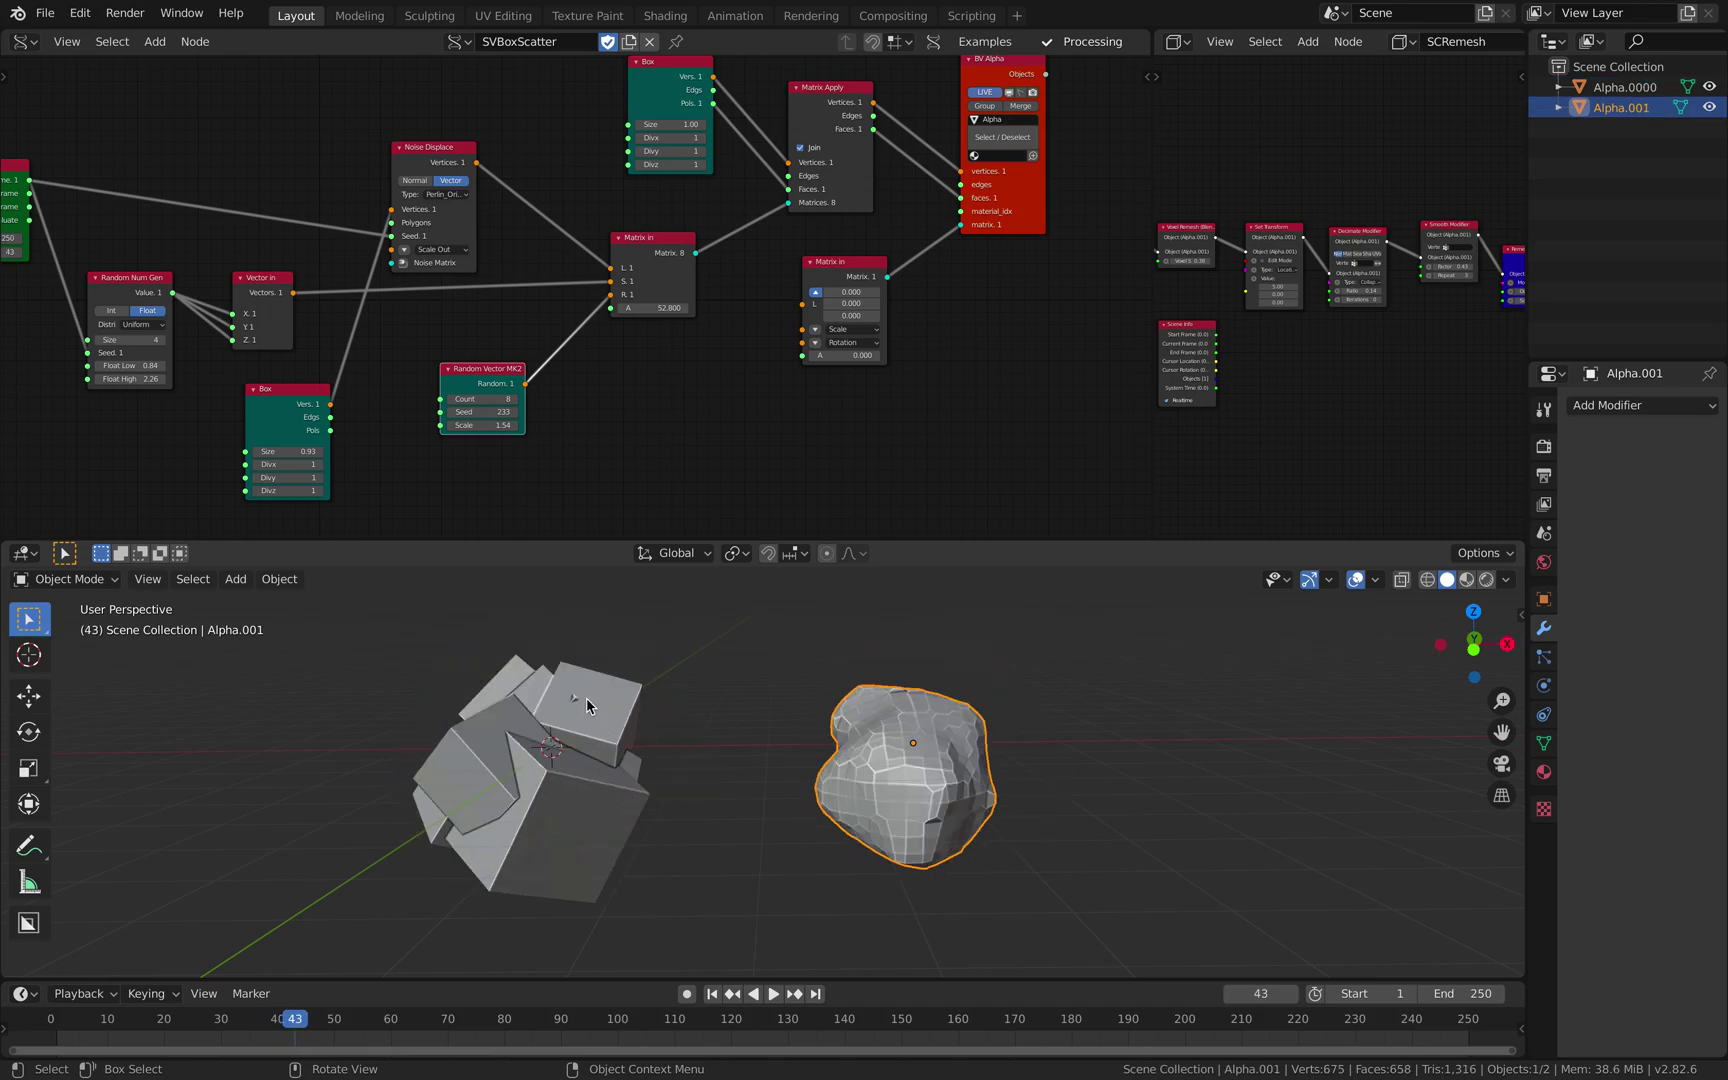
pyautogui.moveTo(548, 731); pyautogui.dragTo(575, 645, button='middle')
pyautogui.press('Right')
pyautogui.press('Right')
pyautogui.press('Right')
pyautogui.press('Right')
pyautogui.press('Right')
pyautogui.press('Right')
pyautogui.press('Right')
pyautogui.press('Right')
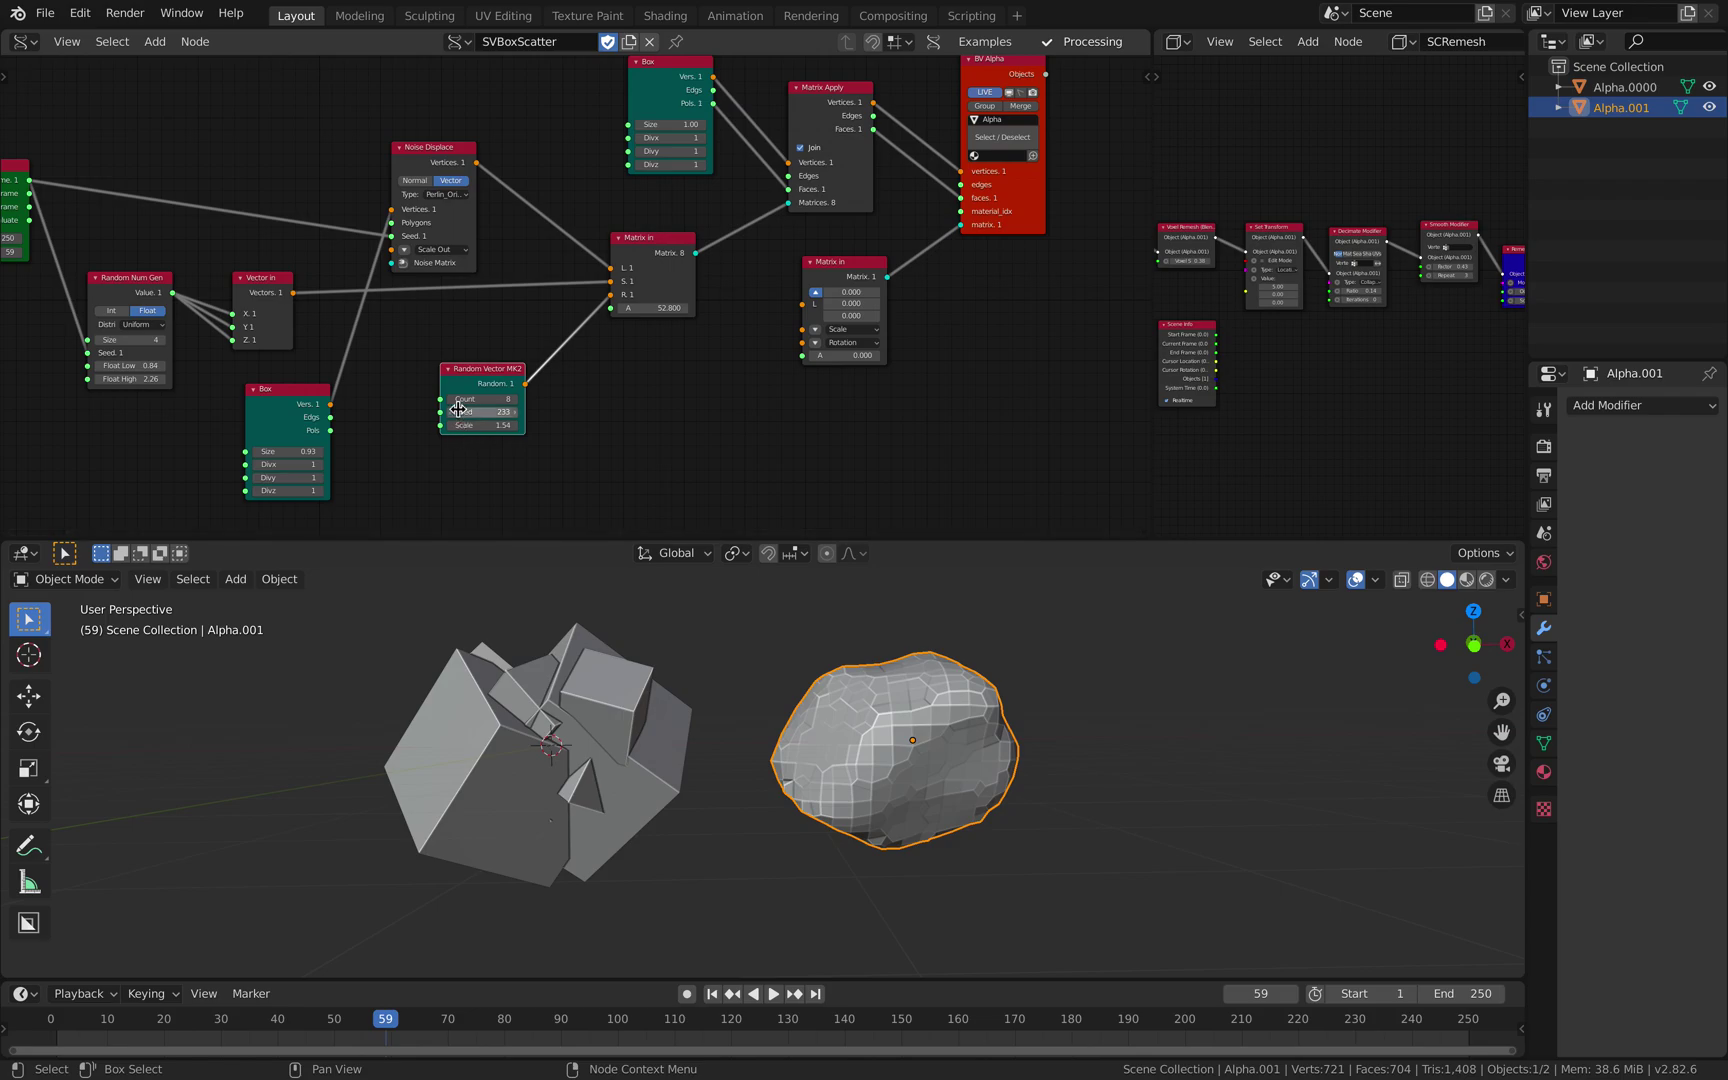
# Link the Frame Info node's Current Frame output to the Seed input of the Random Vector MK2 node
pyautogui.moveTo(433, 369); pyautogui.dragTo(536, 364, button='middle')
pyautogui.moveTo(132, 175); pyautogui.dragTo(541, 390)
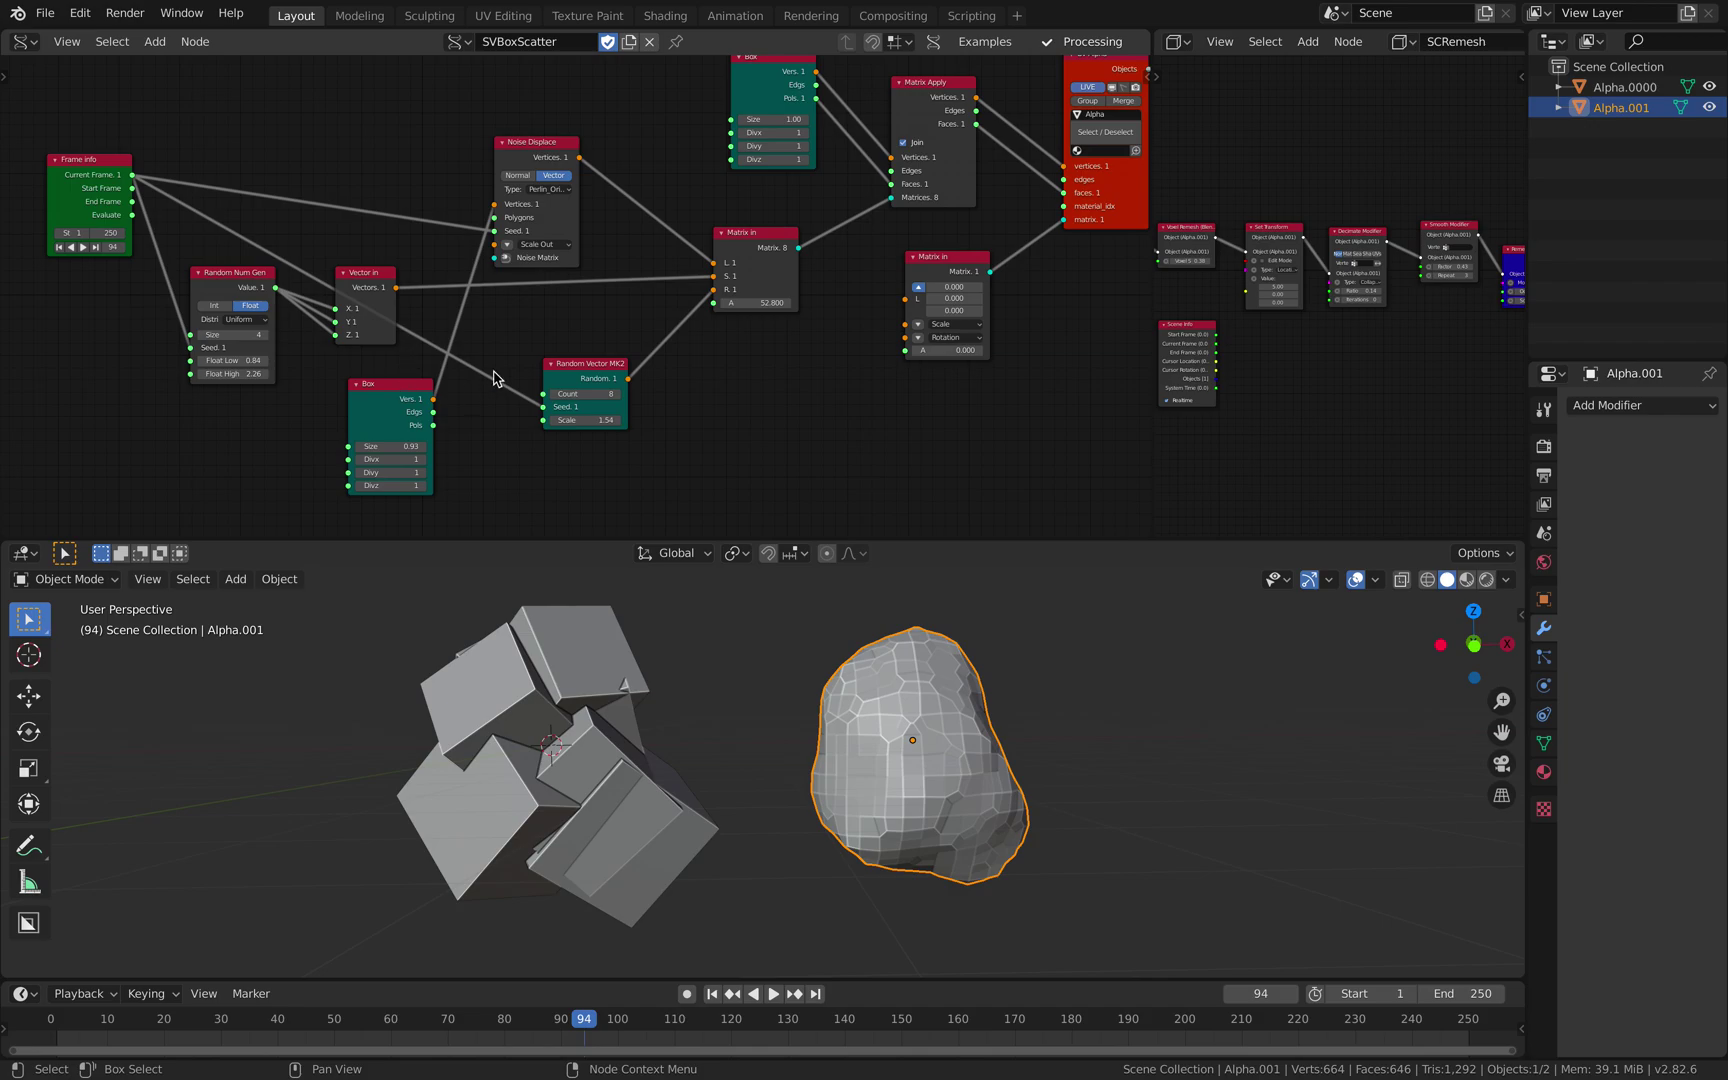
pyautogui.moveTo(570, 350); pyautogui.dragTo(505, 354, button='middle')
# Select the box cluster Alpha.0000 and enlarge the SCRemesh node editor to show its modifier chain
pyautogui.click(484, 654)
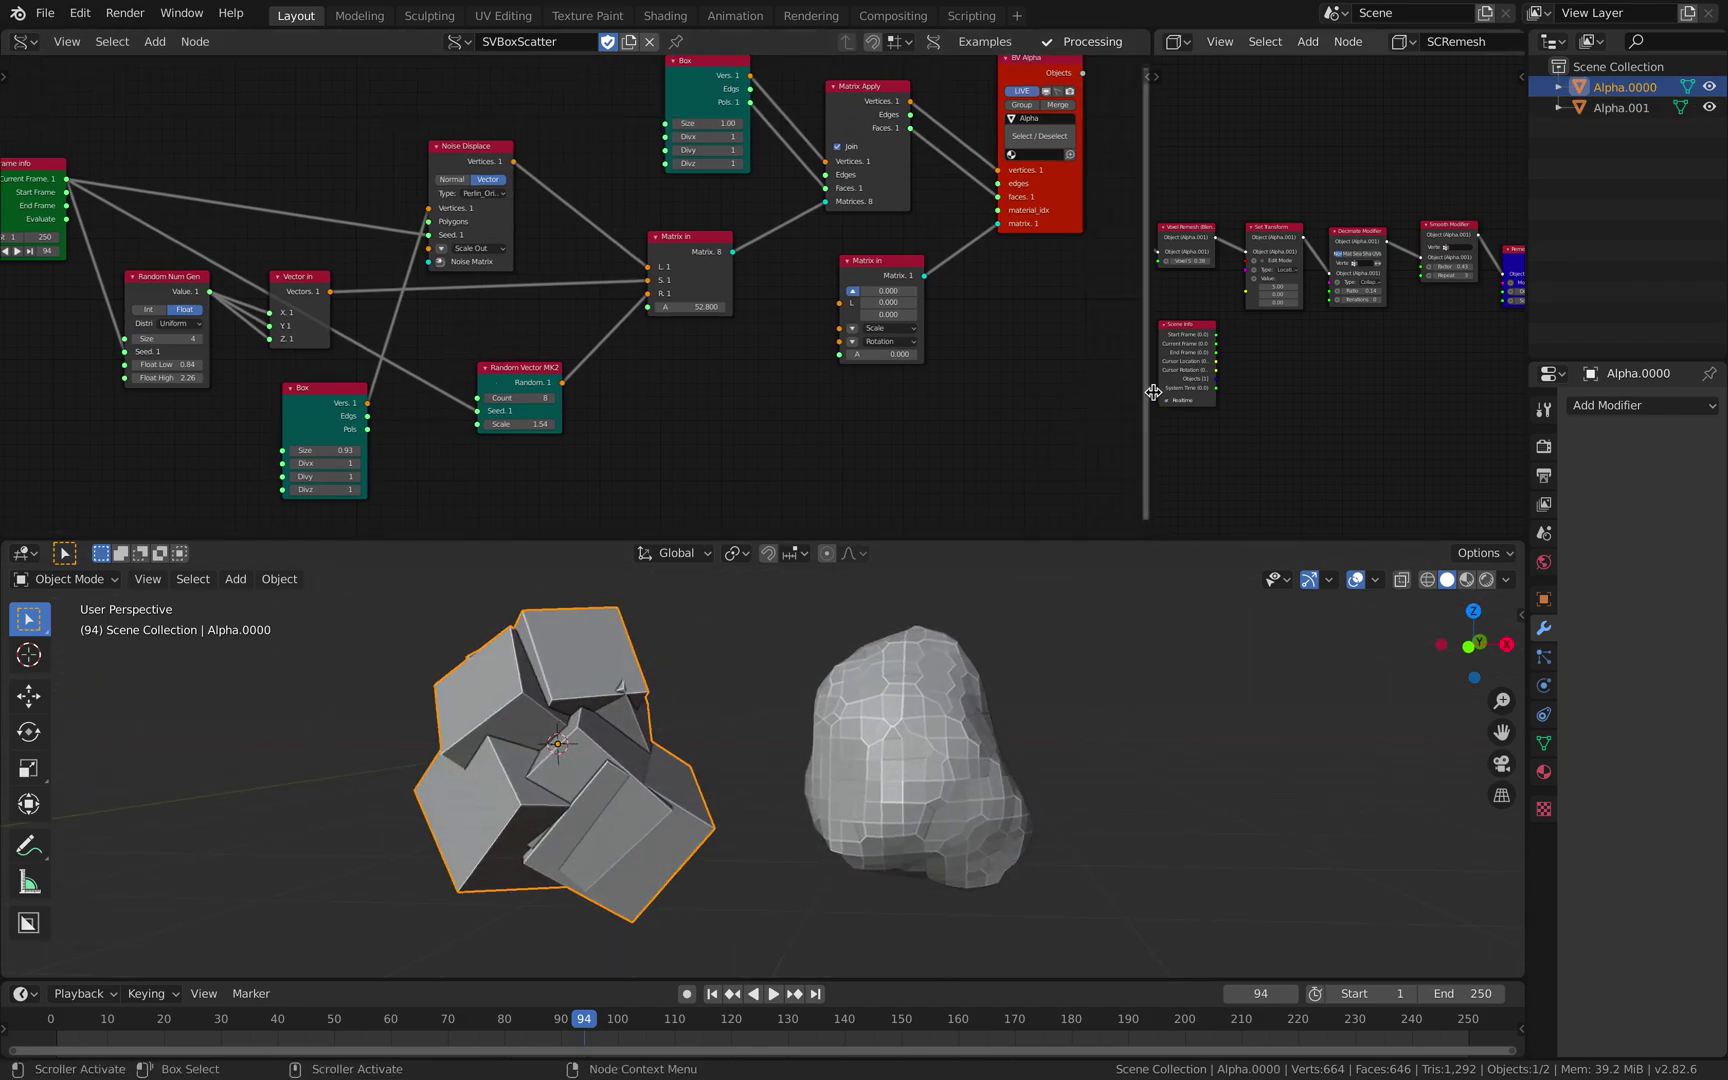
pyautogui.moveTo(1149, 398); pyautogui.dragTo(756, 380)
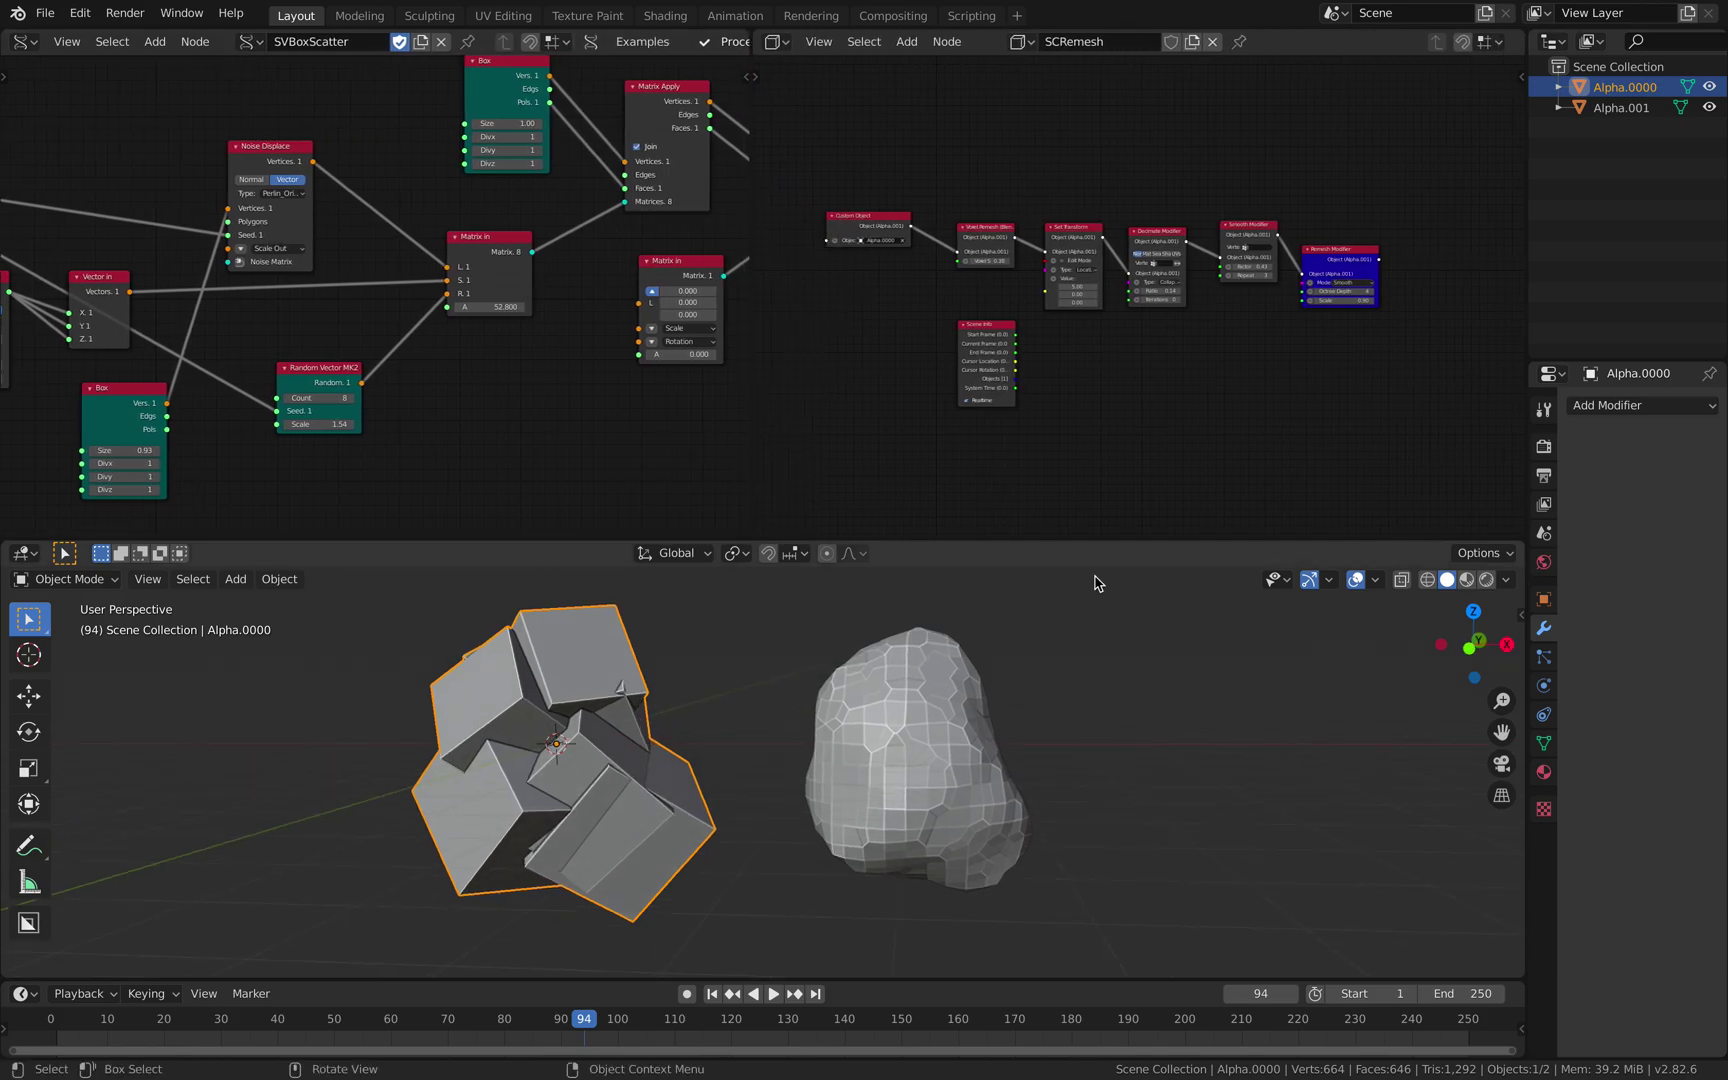
pyautogui.click(1685, 407)
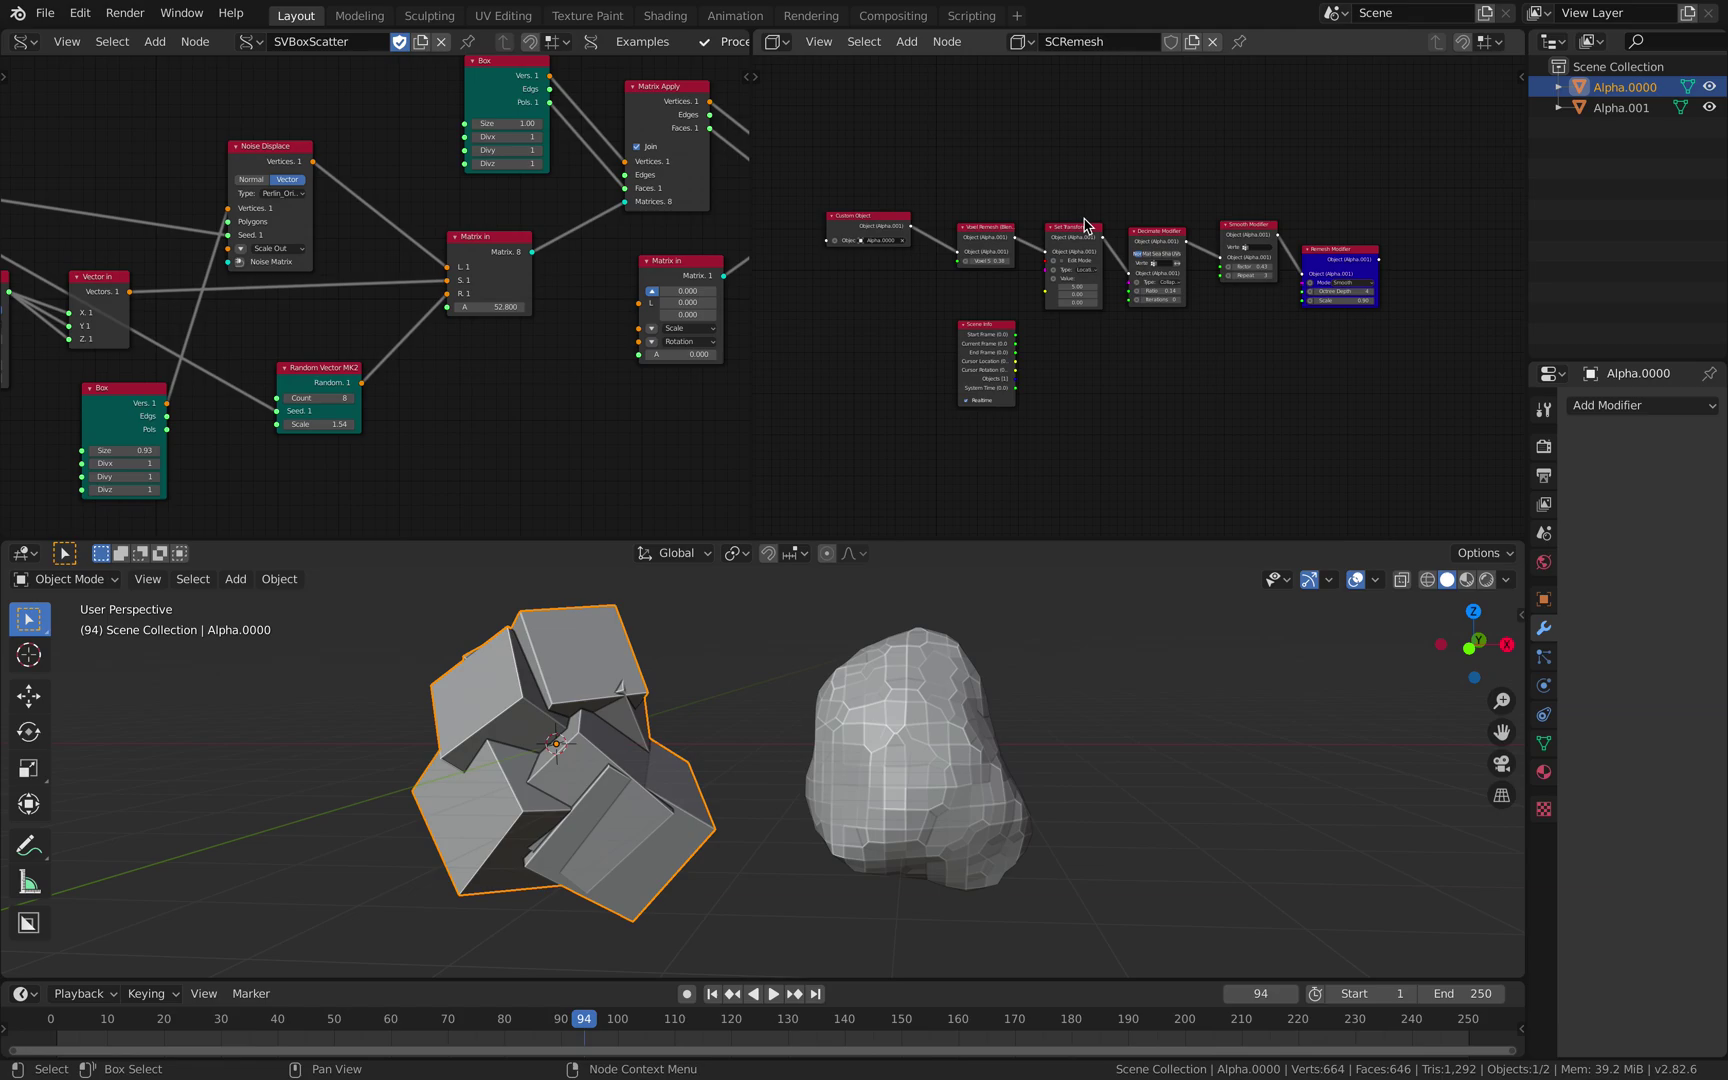
pyautogui.moveTo(752, 148); pyautogui.dragTo(515, 140)
pyautogui.scroll(3, 752, 124)
pyautogui.moveTo(862, 124); pyautogui.dragTo(912, 114, button='middle')
pyautogui.scroll(1, 862, 148)
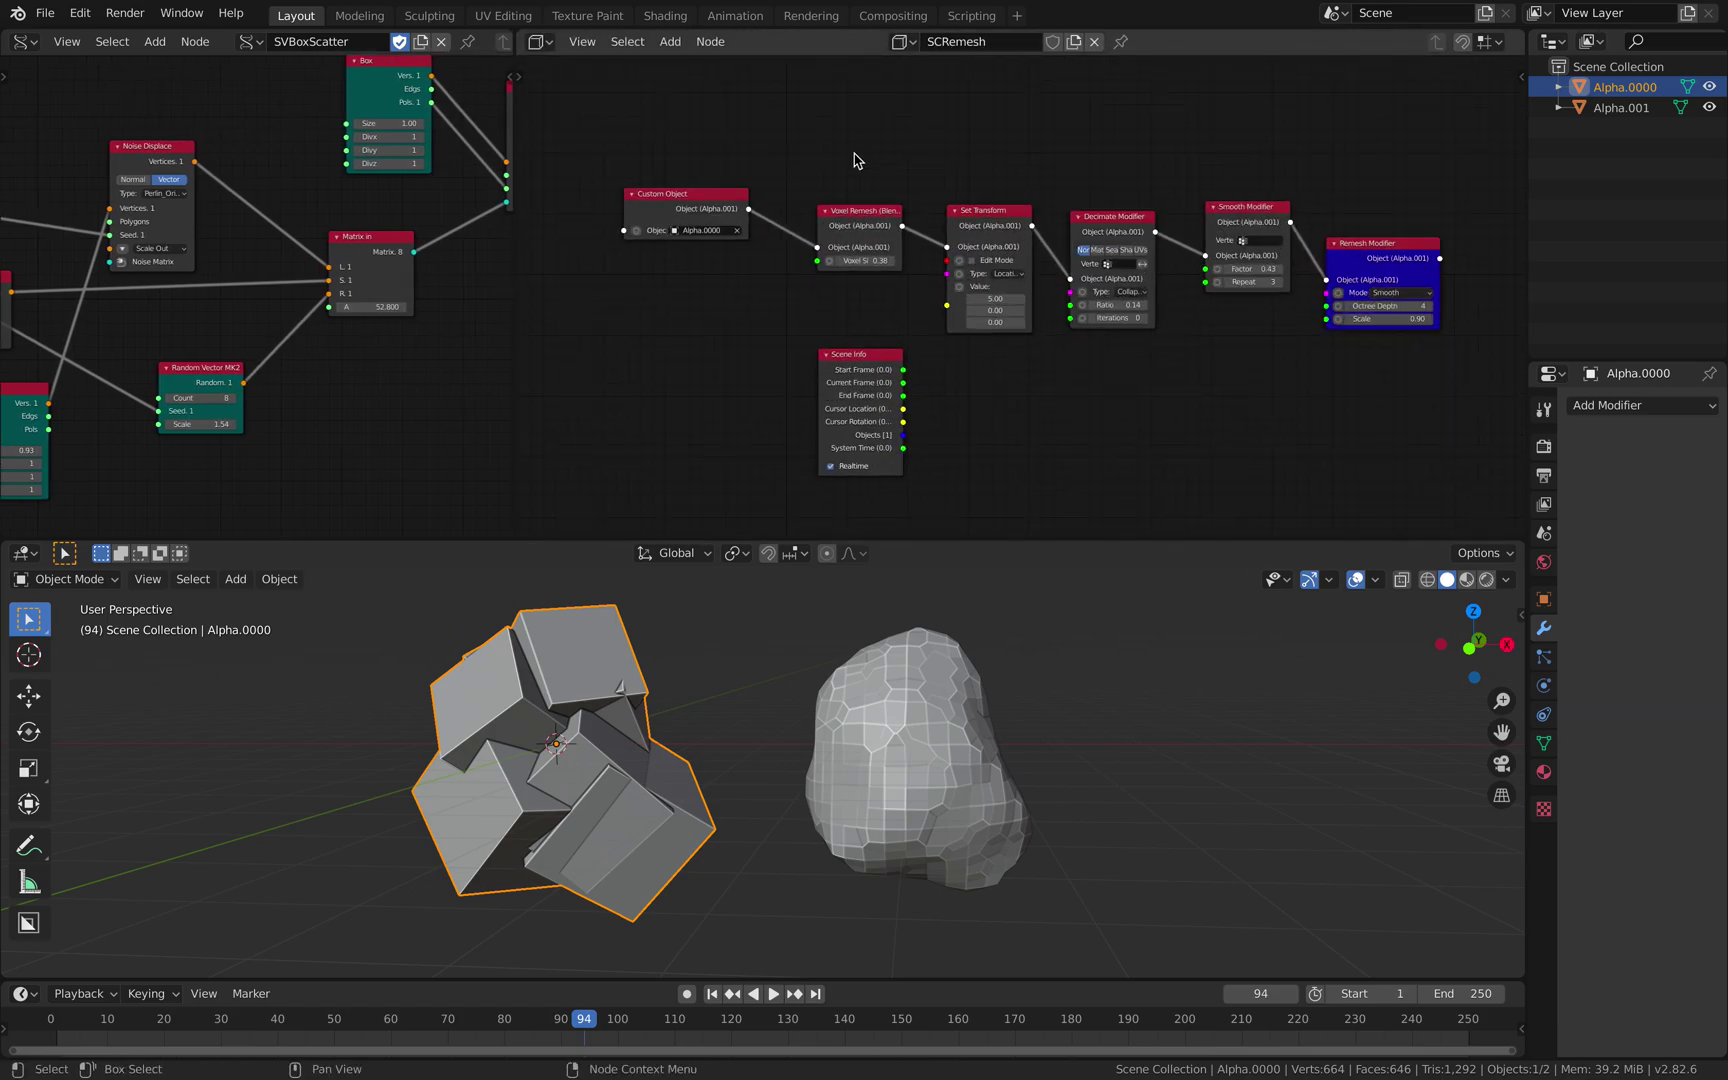
# Examine the Custom Object source node and reposition the Voxel Remesh and Set Transform nodes in the SCRemesh tree
pyautogui.click(703, 202)
pyautogui.moveTo(622, 700); pyautogui.dragTo(531, 781, button='middle')
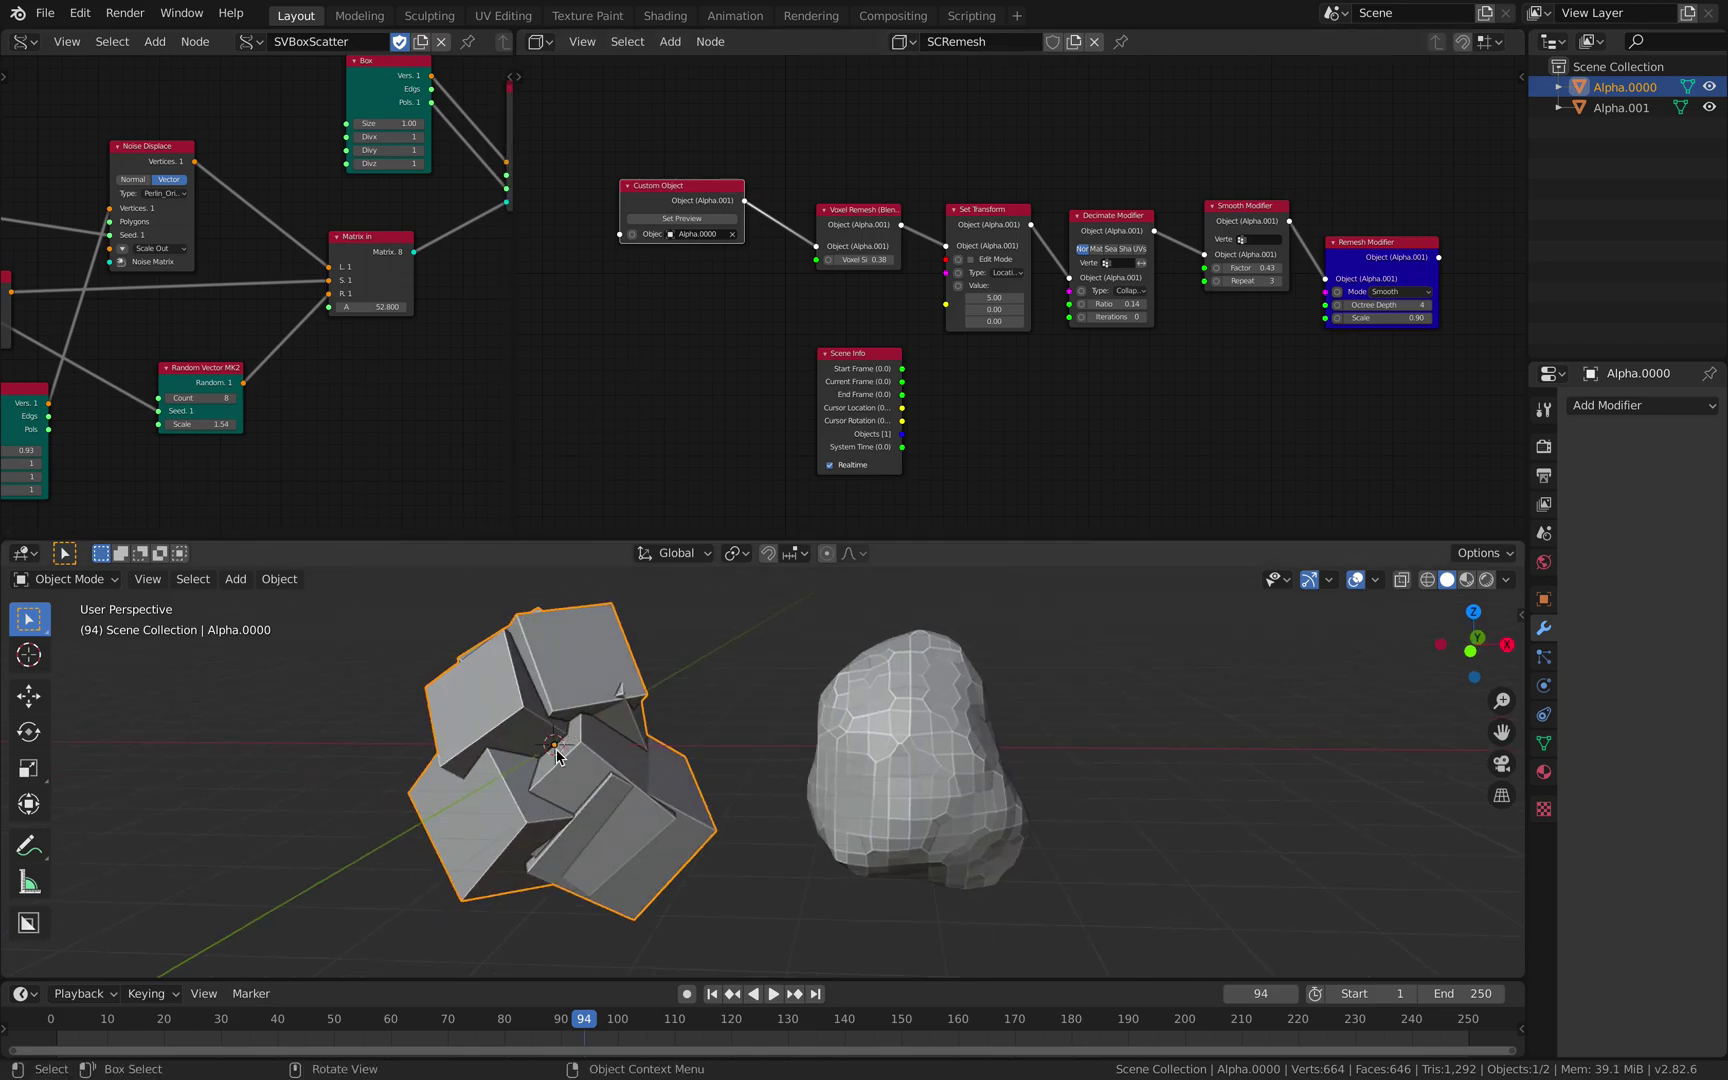
pyautogui.scroll(1, 762, 293)
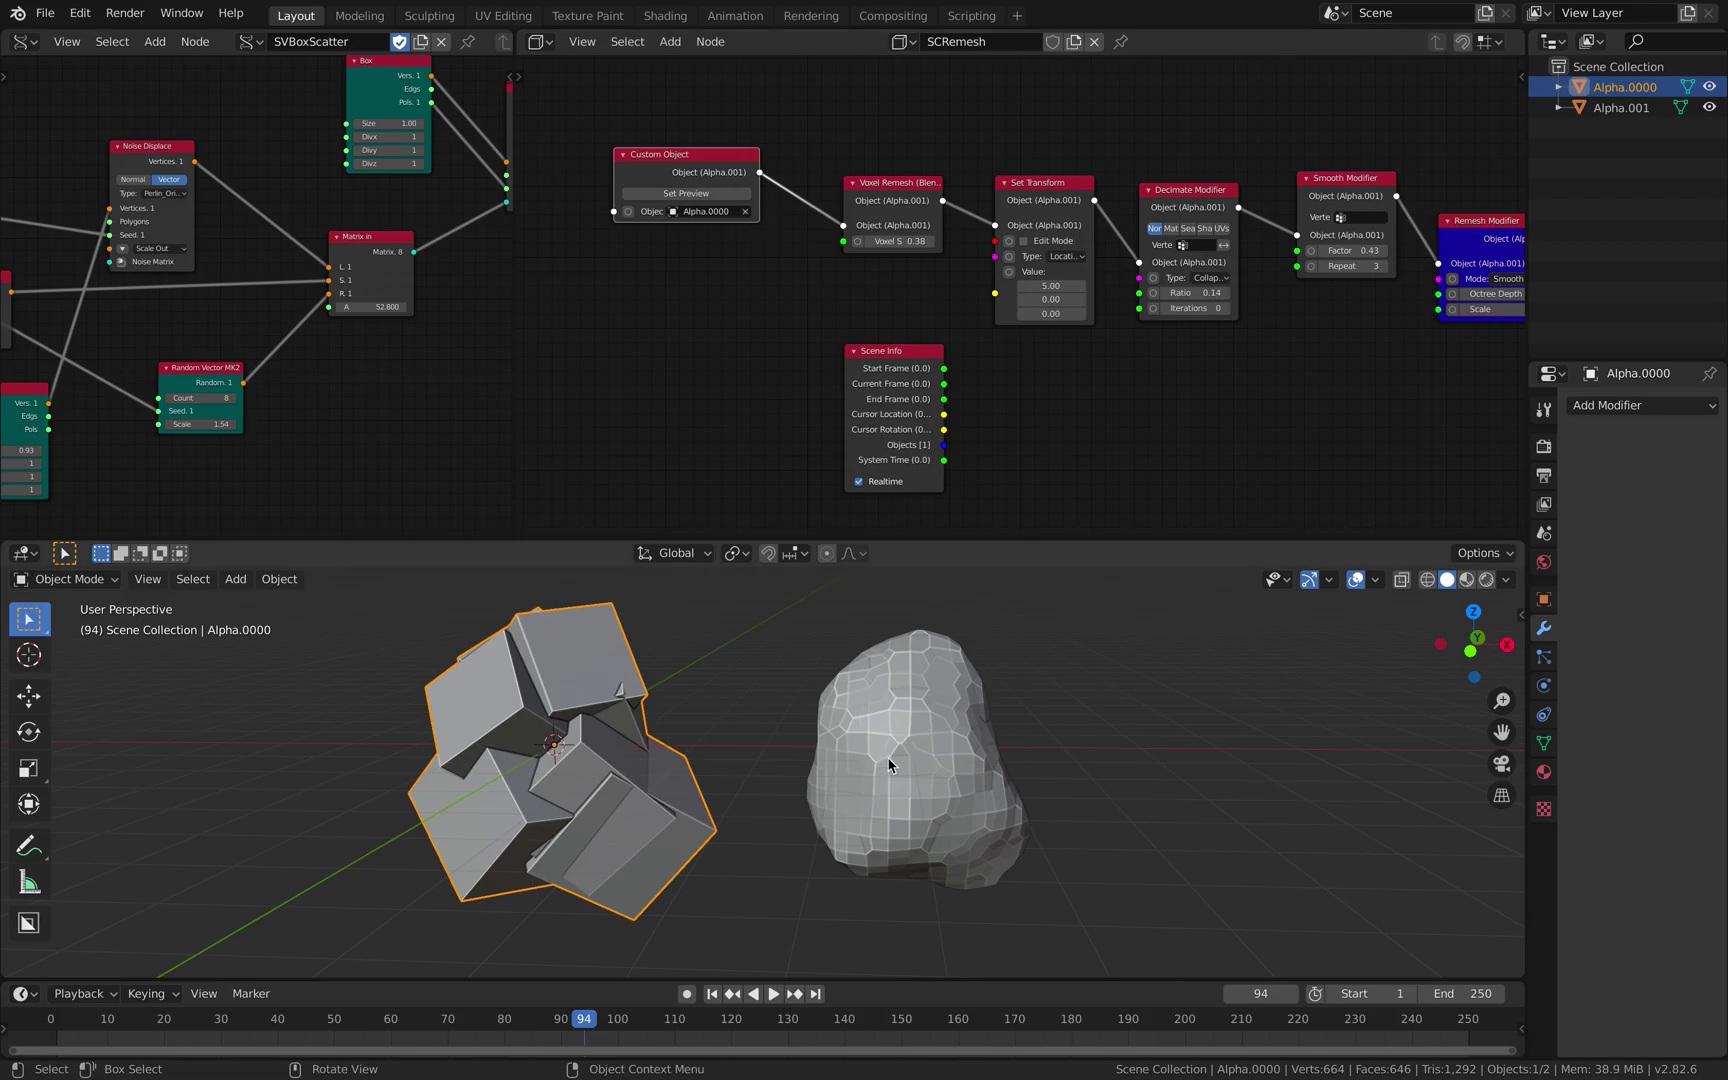
pyautogui.moveTo(879, 760); pyautogui.dragTo(648, 688, button='middle')
pyautogui.moveTo(900, 210); pyautogui.dragTo(876, 194)
pyautogui.moveTo(1040, 186); pyautogui.dragTo(1028, 179)
pyautogui.scroll(1, 910, 245)
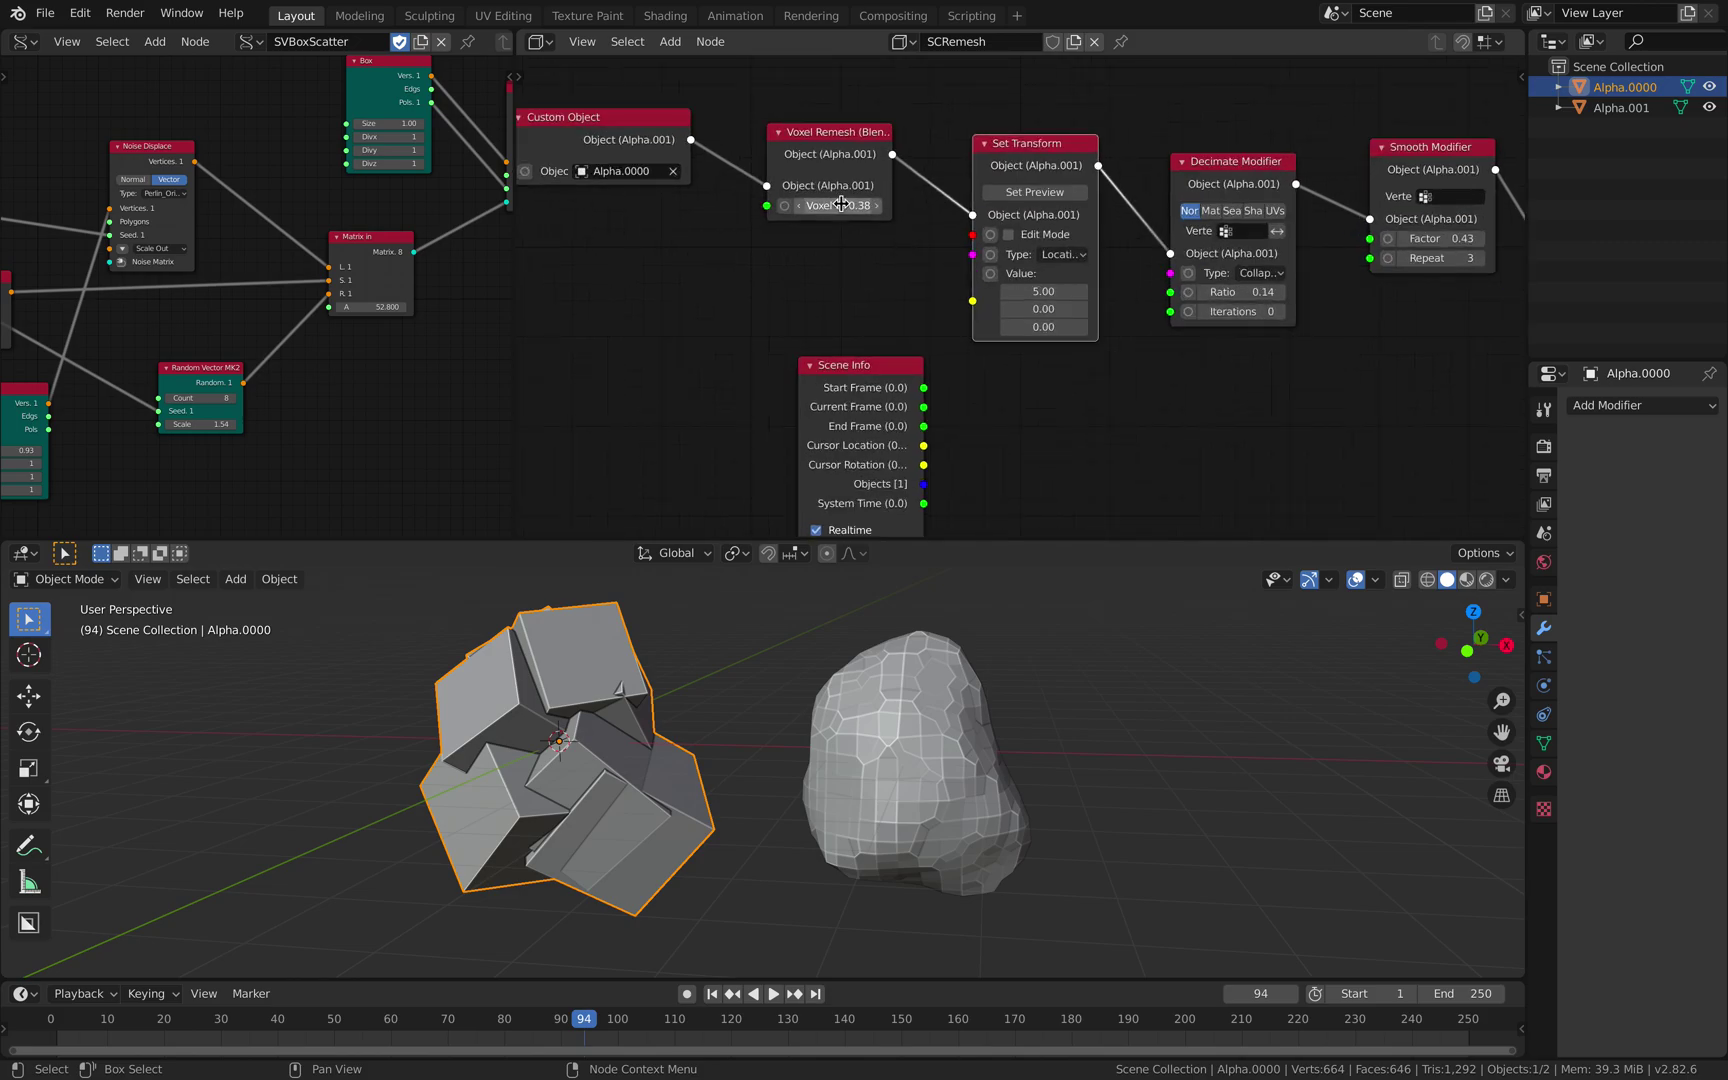
pyautogui.moveTo(840, 203)
pyautogui.mouseDown()
pyautogui.moveTo(868, 203)
pyautogui.moveTo(840, 203)
pyautogui.mouseUp()
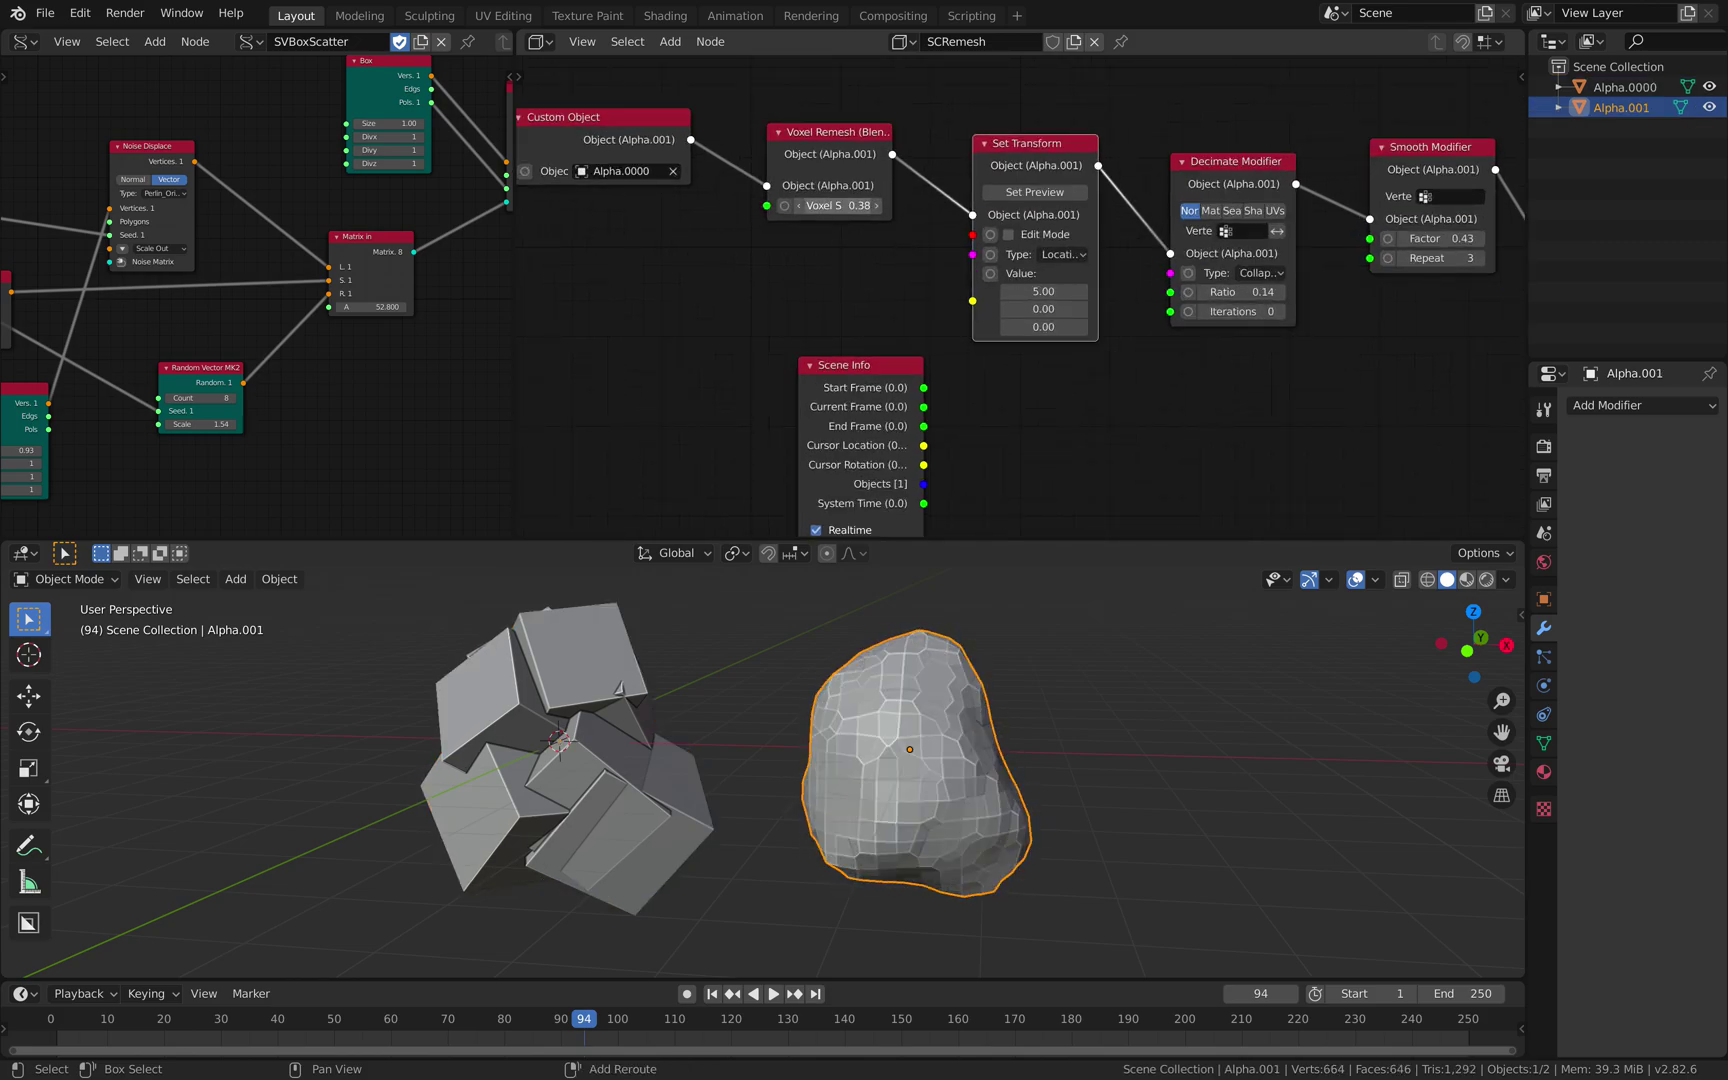
pyautogui.scroll(-1, 852, 242)
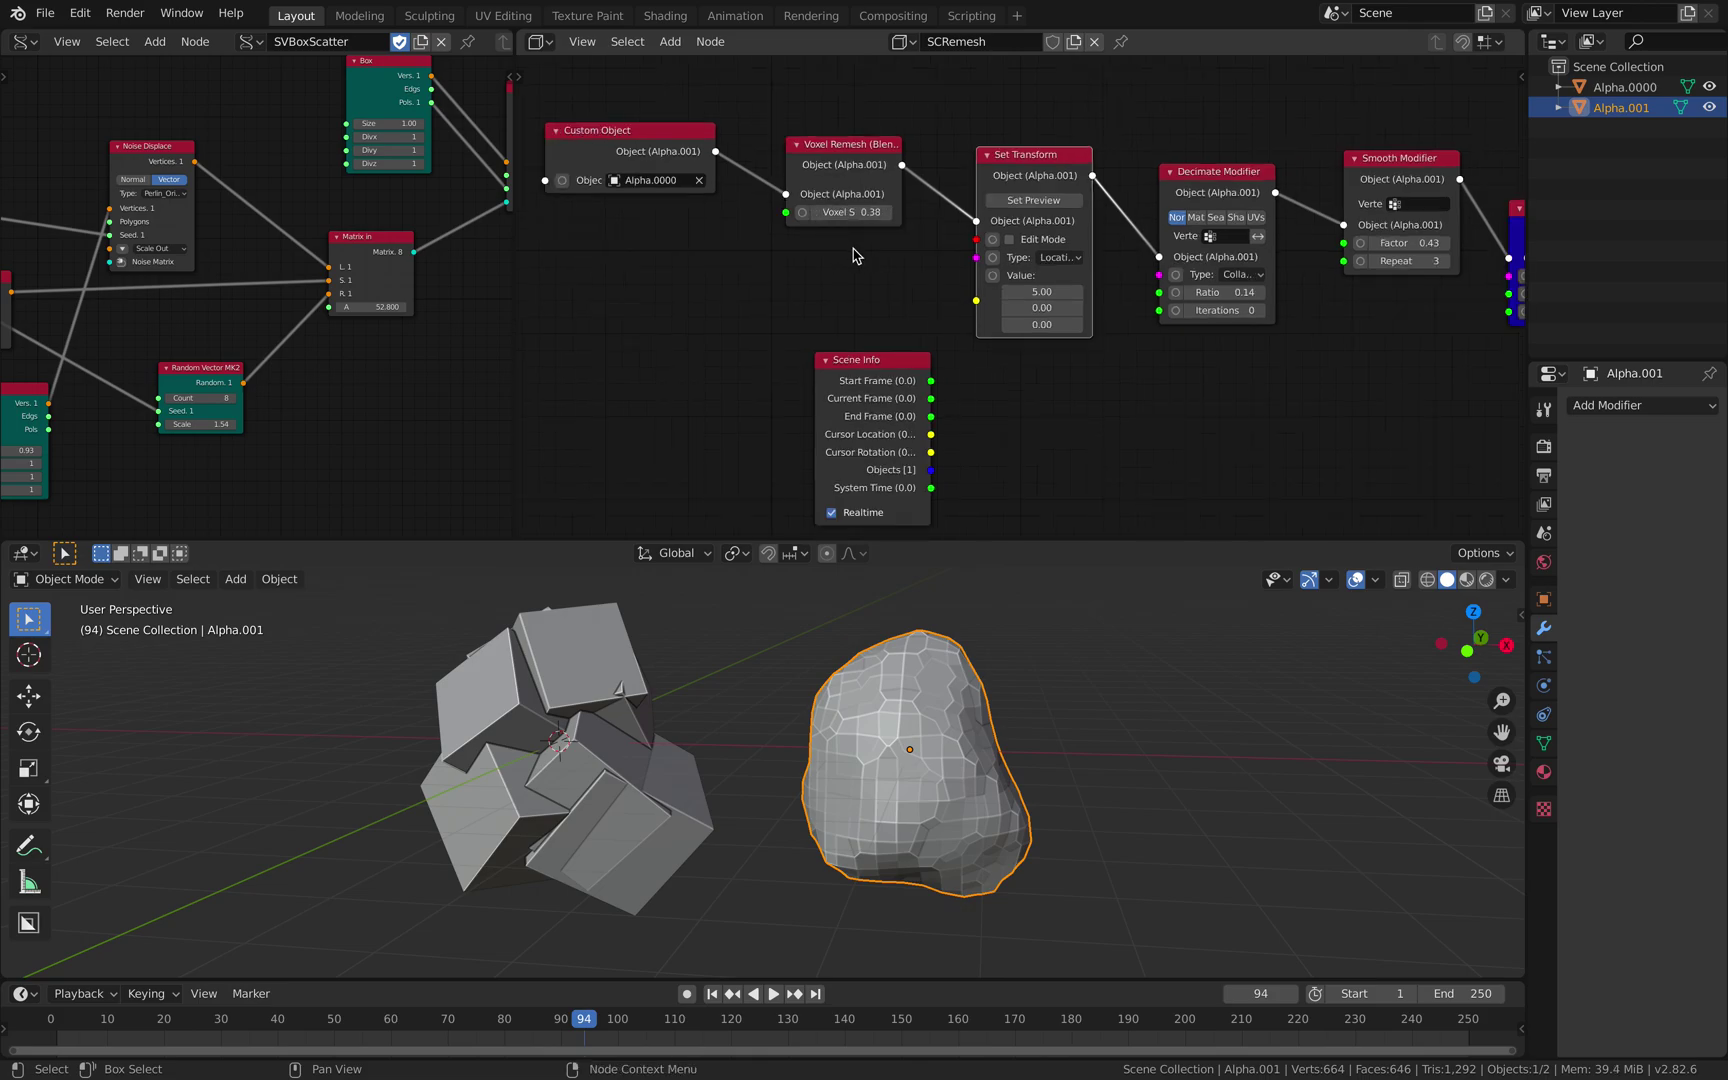
# Reposition the Scene Info, Set Transform and Decimate Modifier nodes in the SCRemesh tree
pyautogui.moveTo(857, 255); pyautogui.dragTo(841, 250, button='middle')
pyautogui.moveTo(862, 356); pyautogui.dragTo(835, 338)
pyautogui.moveTo(842, 293); pyautogui.dragTo(724, 301, button='middle')
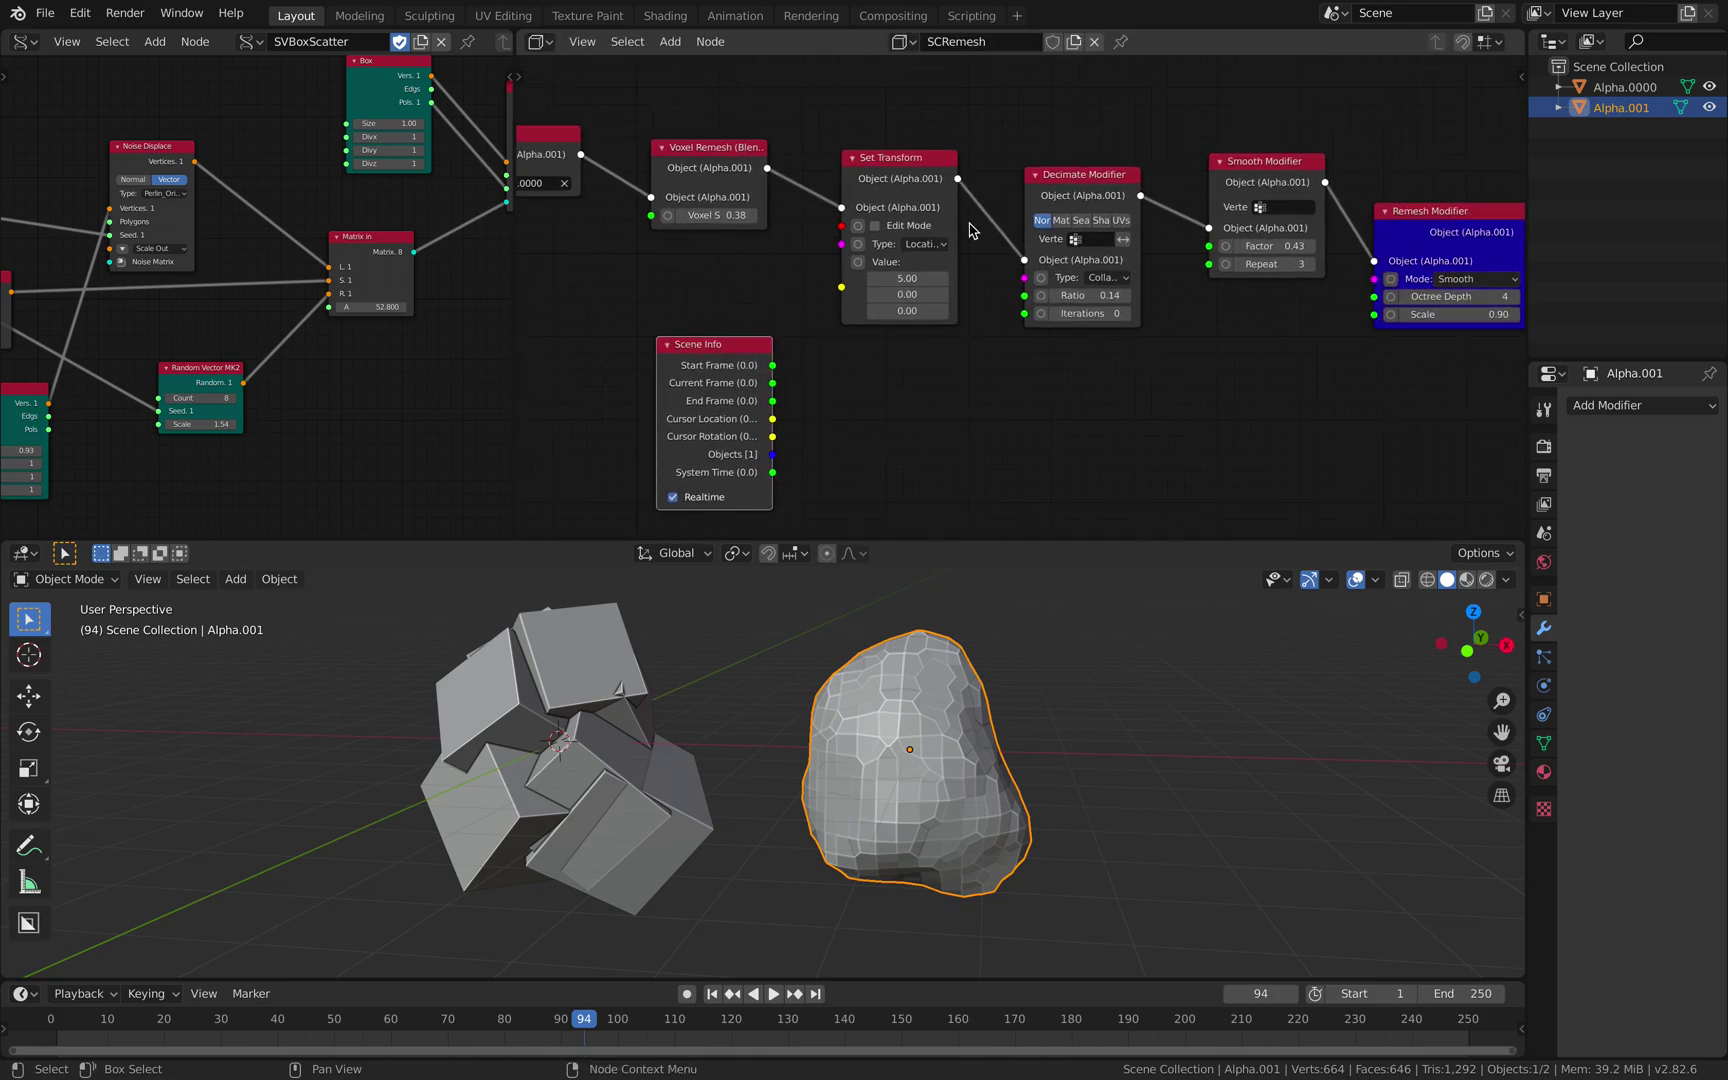
pyautogui.moveTo(922, 171); pyautogui.dragTo(916, 164)
pyautogui.moveTo(1073, 179); pyautogui.dragTo(1056, 157)
pyautogui.scroll(1, 1062, 166)
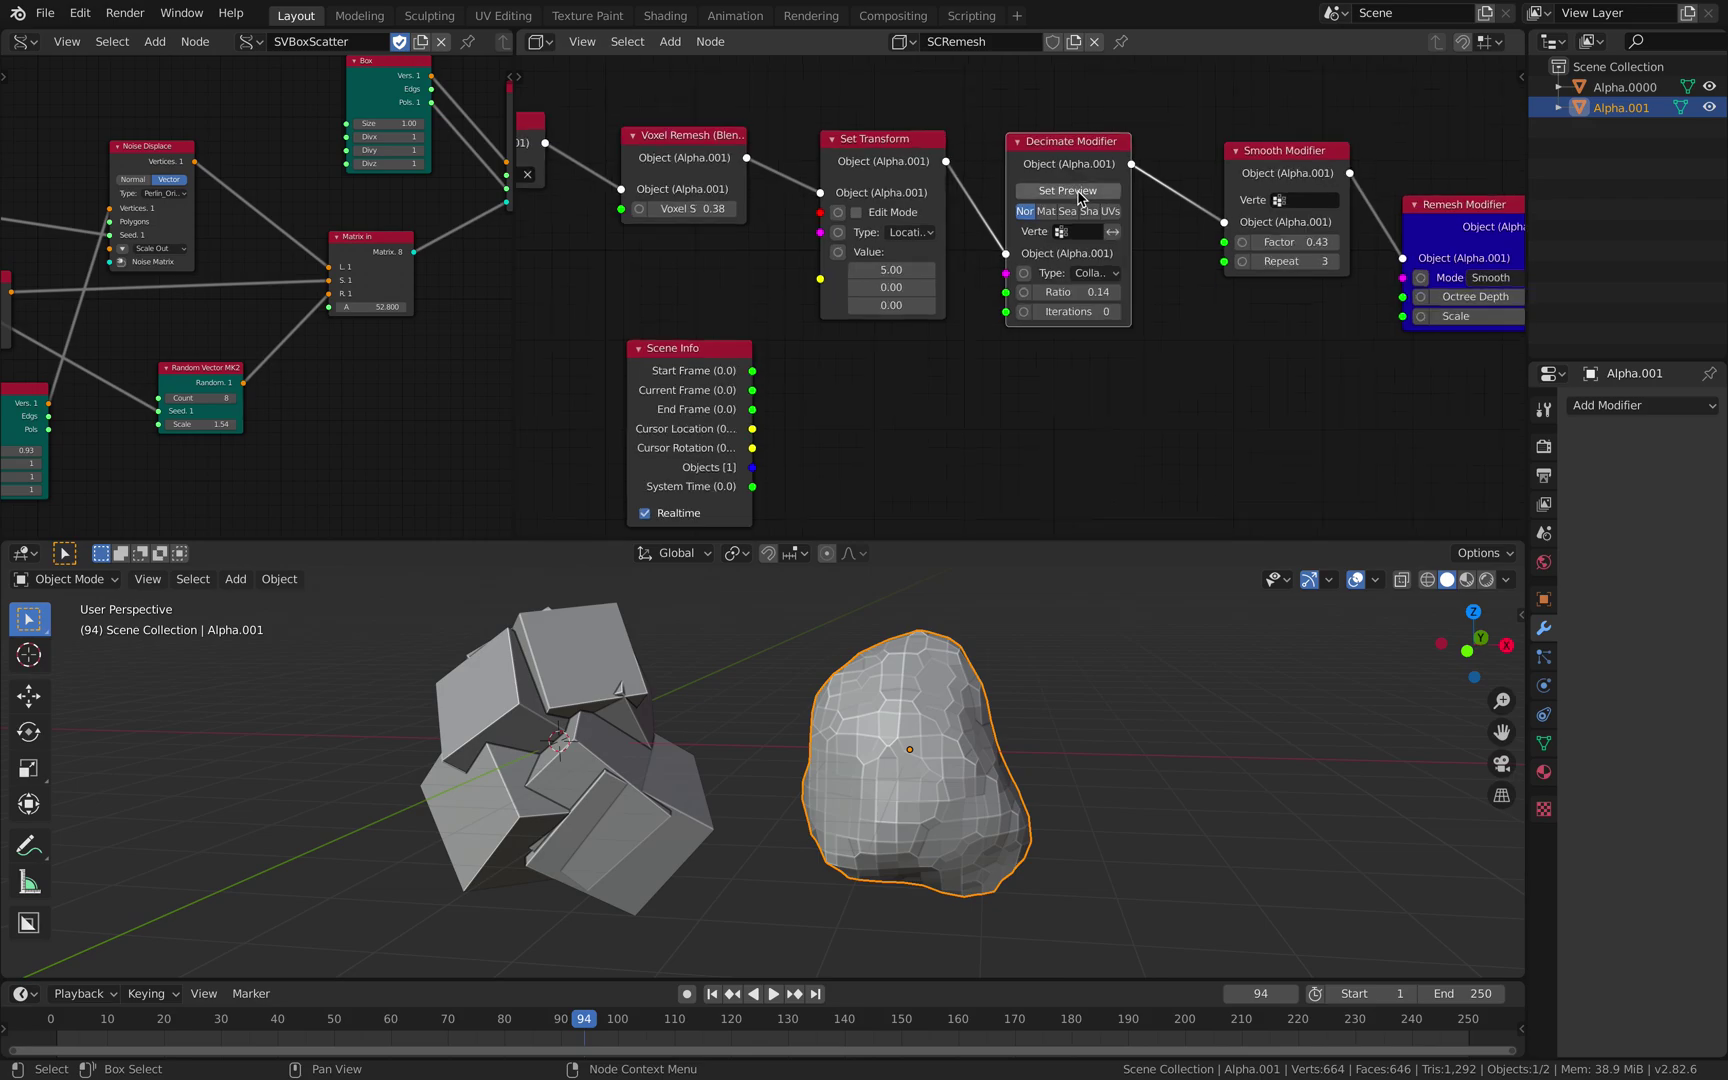
# Preview the Decimate Modifier node's result with its iterations set to 2 and its ratio set to 0.18
pyautogui.click(1116, 312)
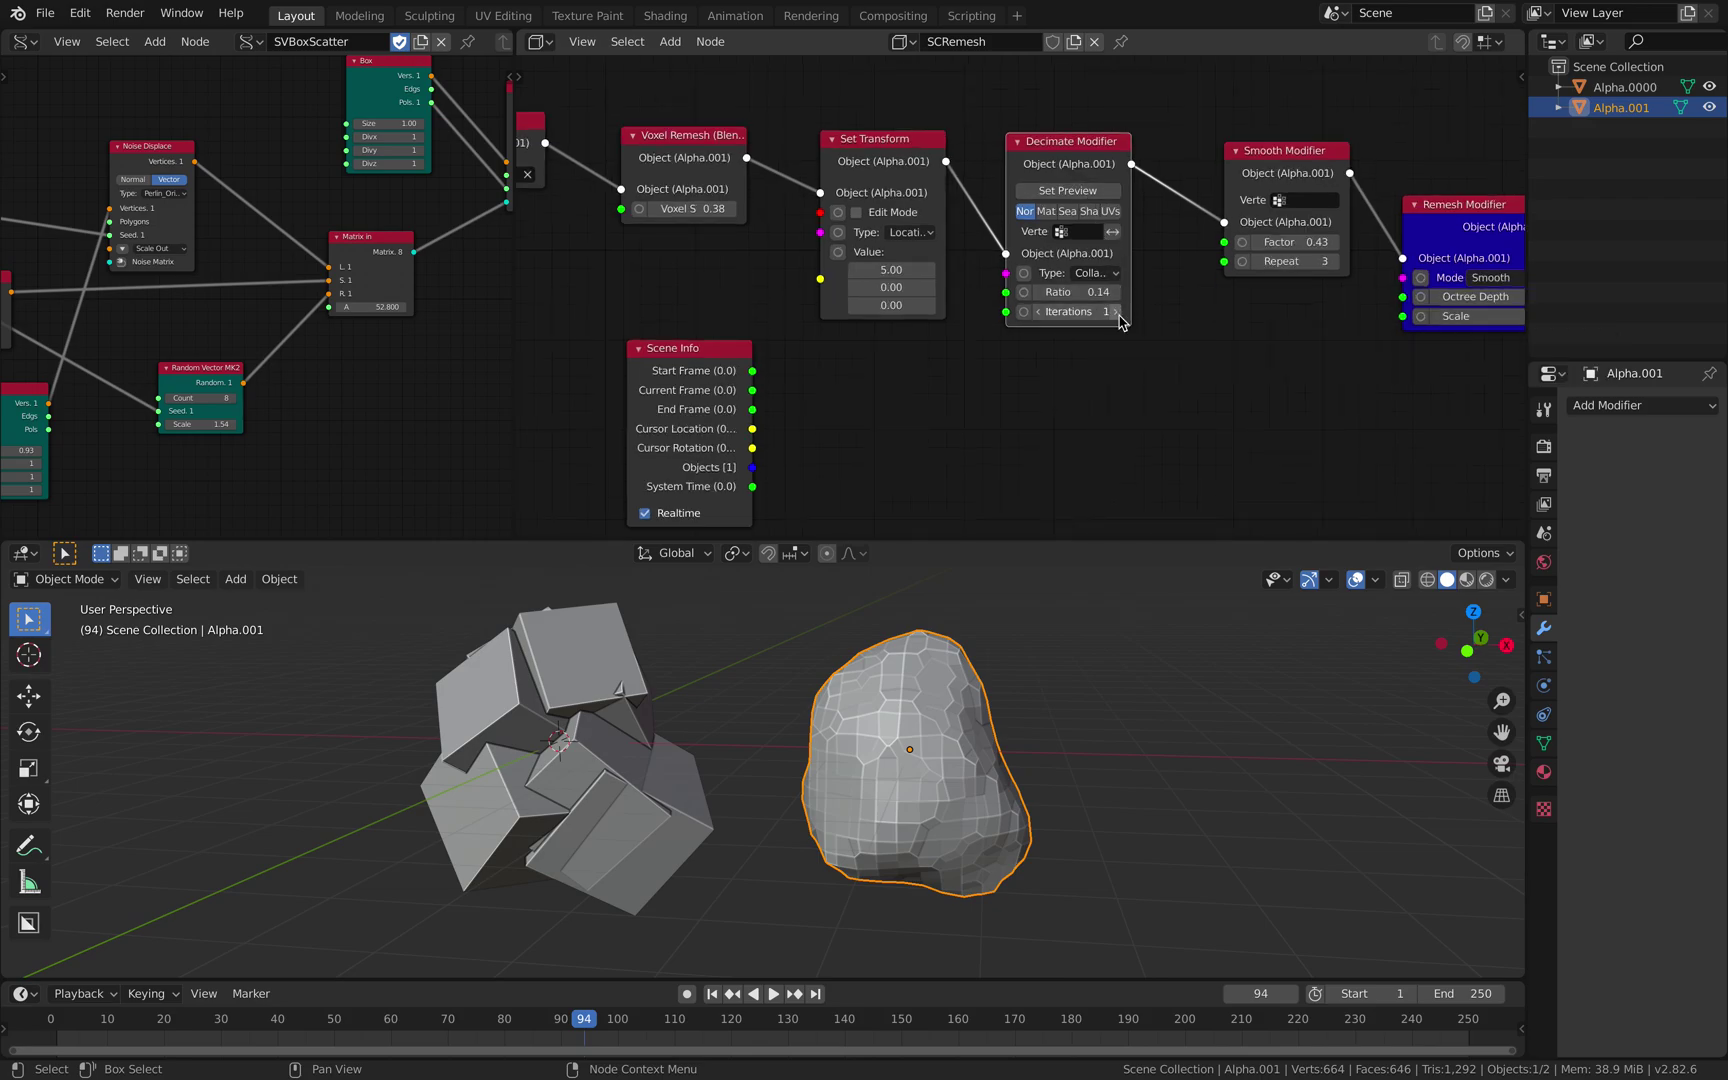
pyautogui.moveTo(1092, 185); pyautogui.dragTo(1022, 187, button='middle')
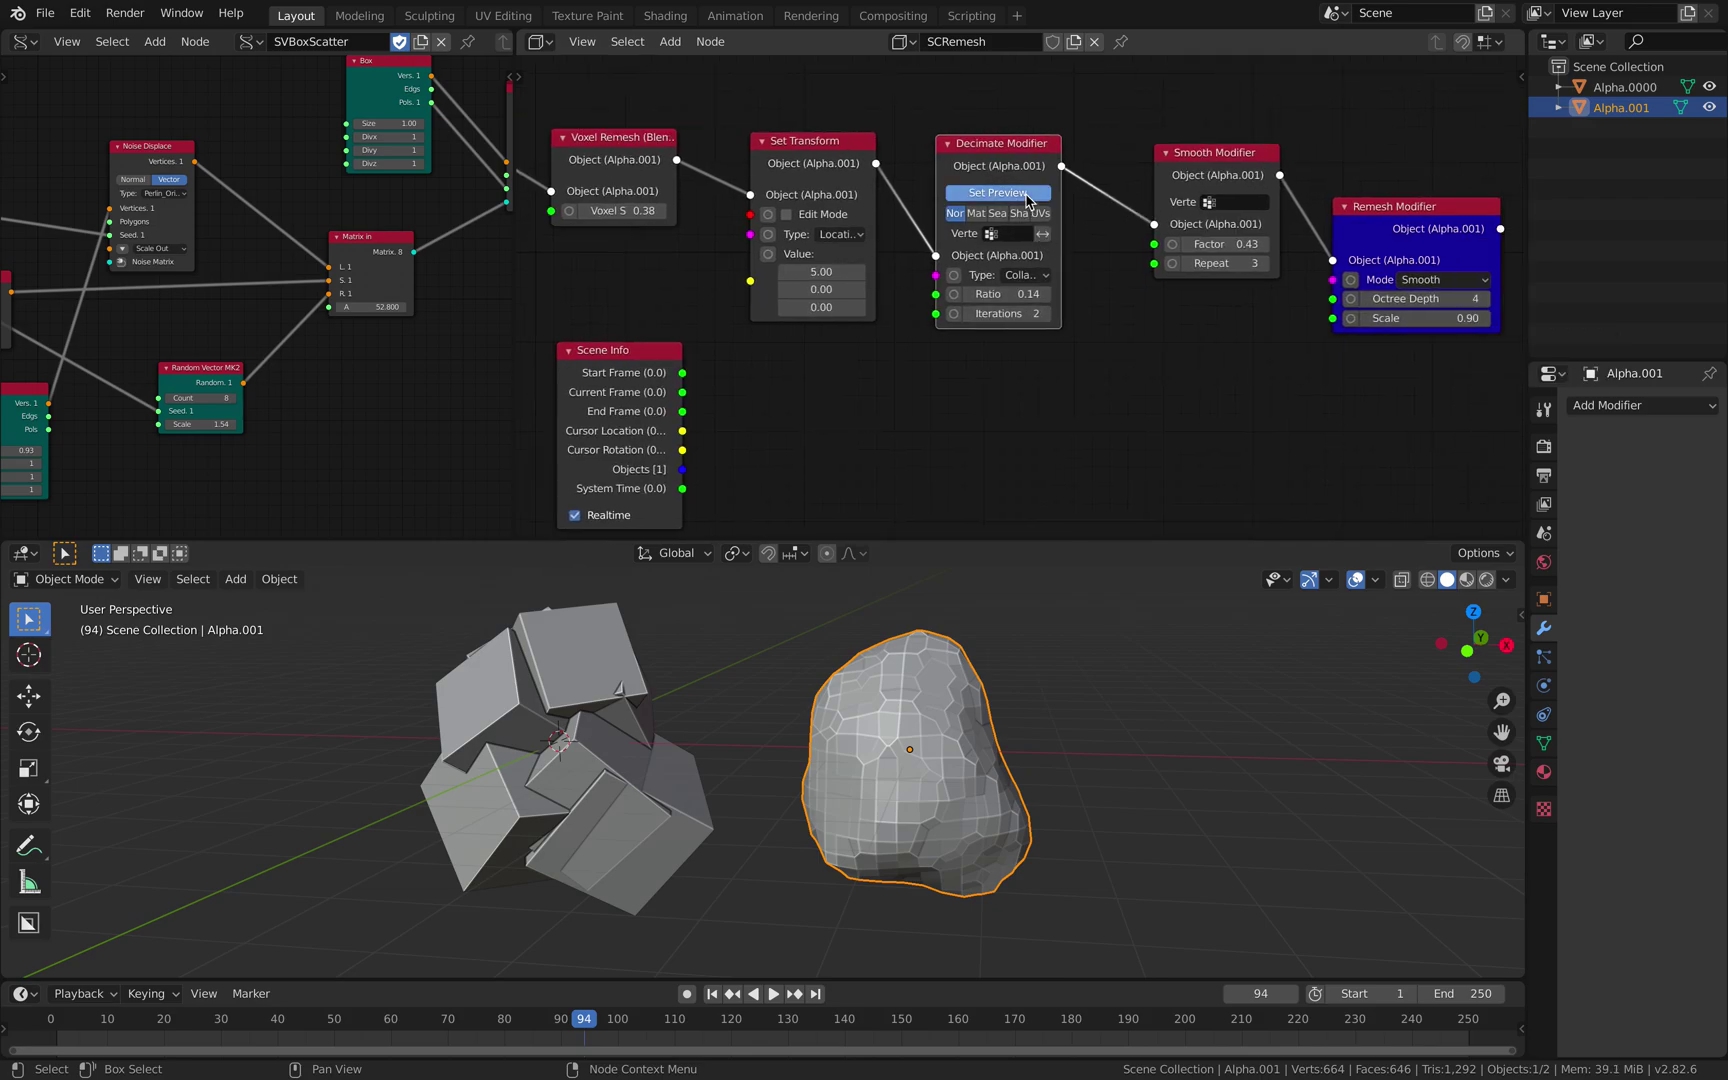
pyautogui.click(1026, 195)
pyautogui.moveTo(1007, 509); pyautogui.dragTo(1026, 511, button='middle')
pyautogui.moveTo(1062, 630); pyautogui.dragTo(1098, 625, button='middle')
pyautogui.moveTo(1027, 274); pyautogui.dragTo(1067, 307)
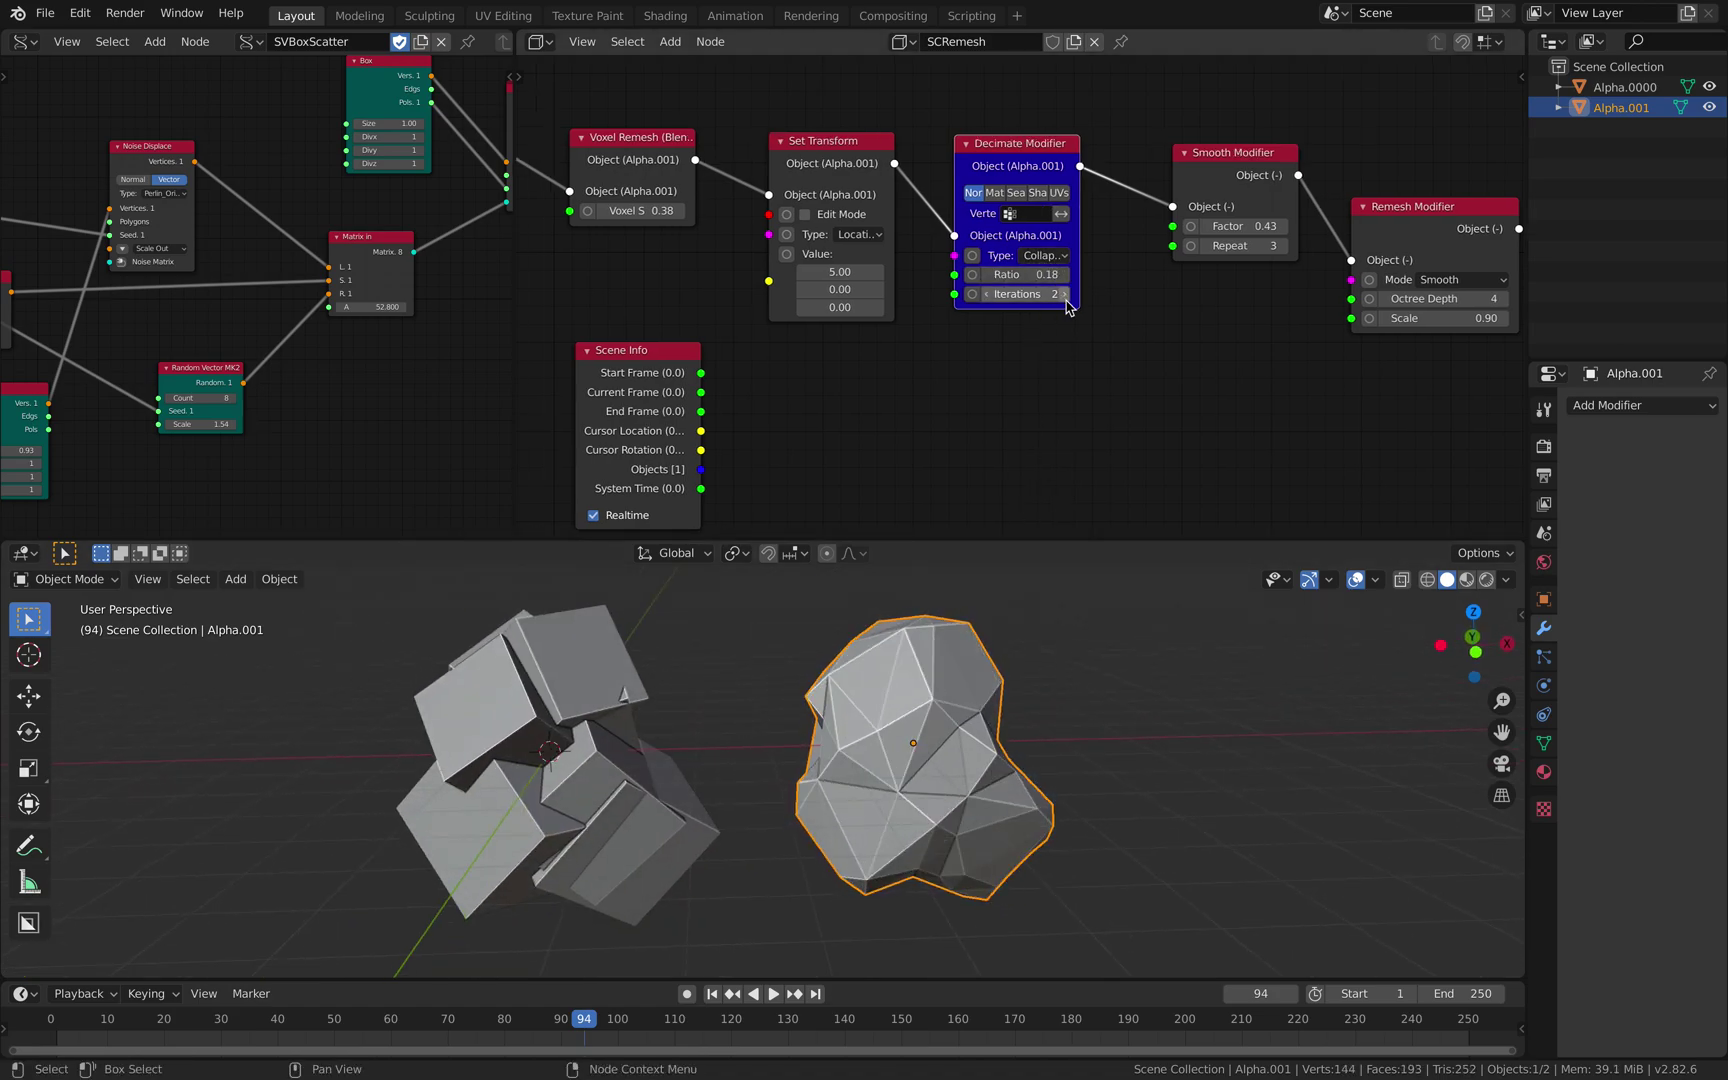
# Preview the Smooth Modifier node's result and set its repeat to 2
pyautogui.click(1187, 165)
pyautogui.moveTo(1187, 165); pyautogui.dragTo(1177, 160)
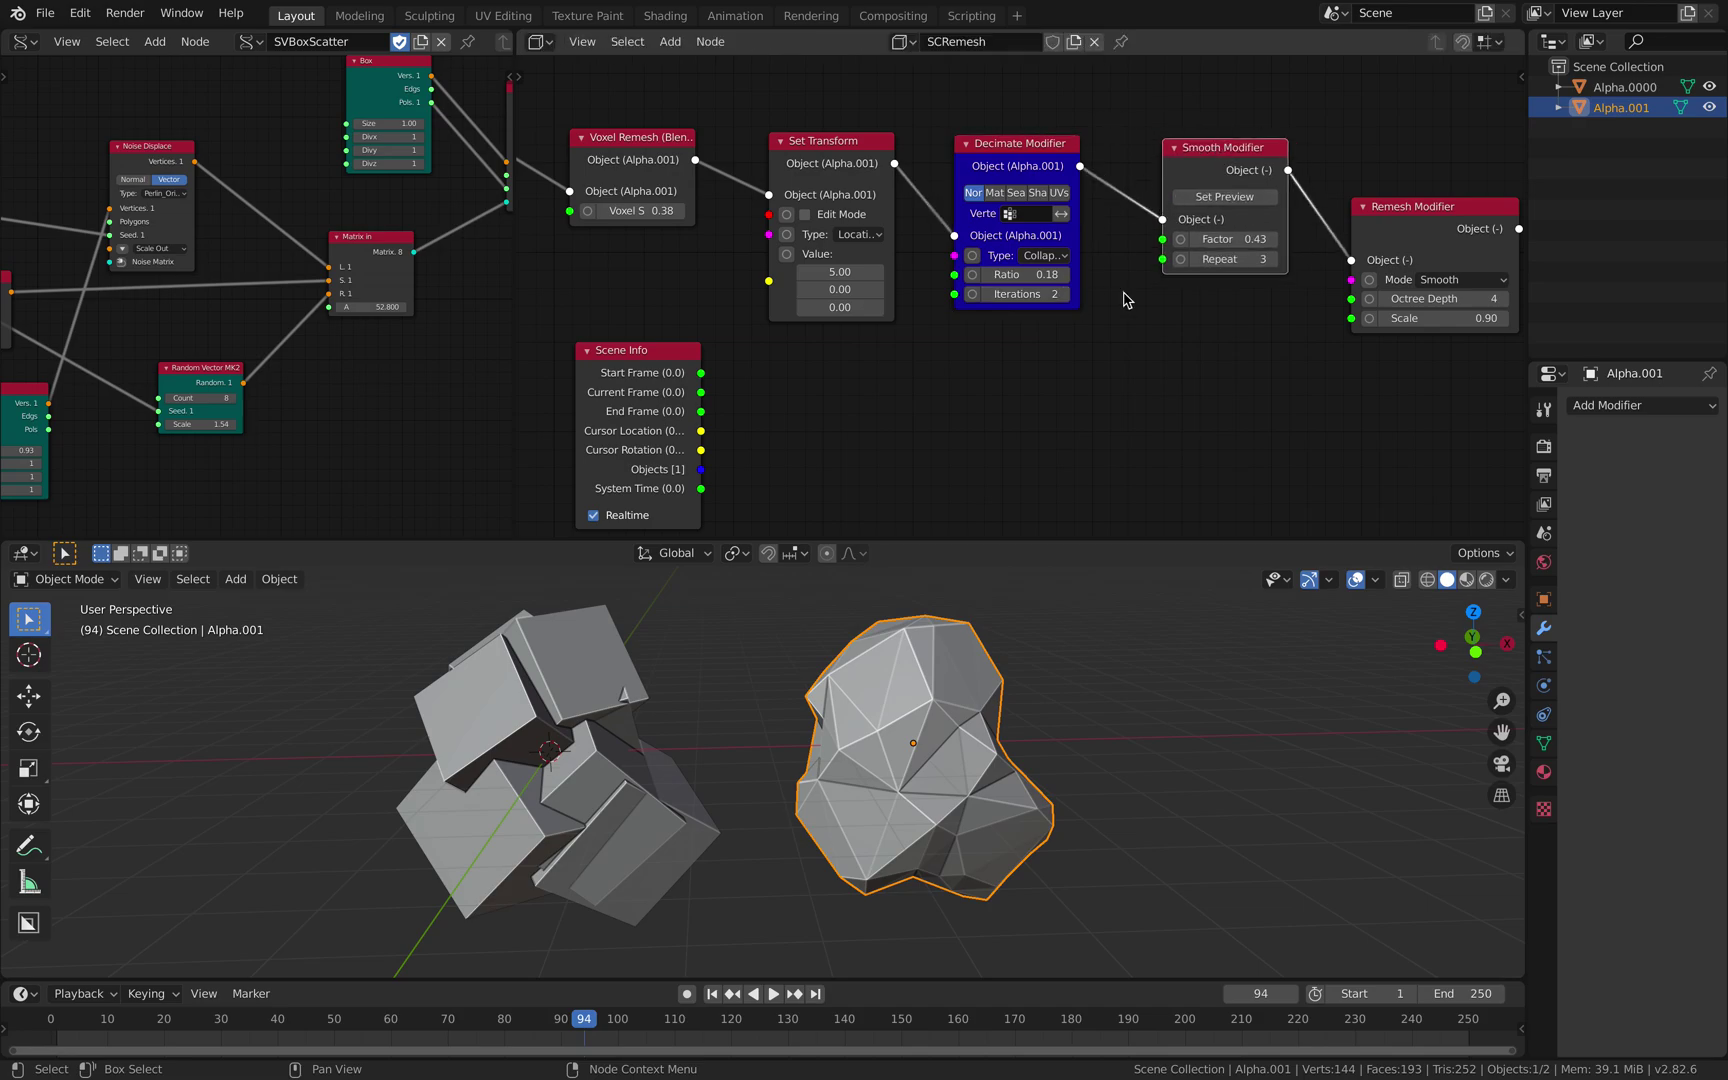
pyautogui.click(1216, 202)
pyautogui.moveTo(1037, 750); pyautogui.dragTo(1017, 740, button='middle')
pyautogui.moveTo(1293, 331); pyautogui.dragTo(1112, 338, button='middle')
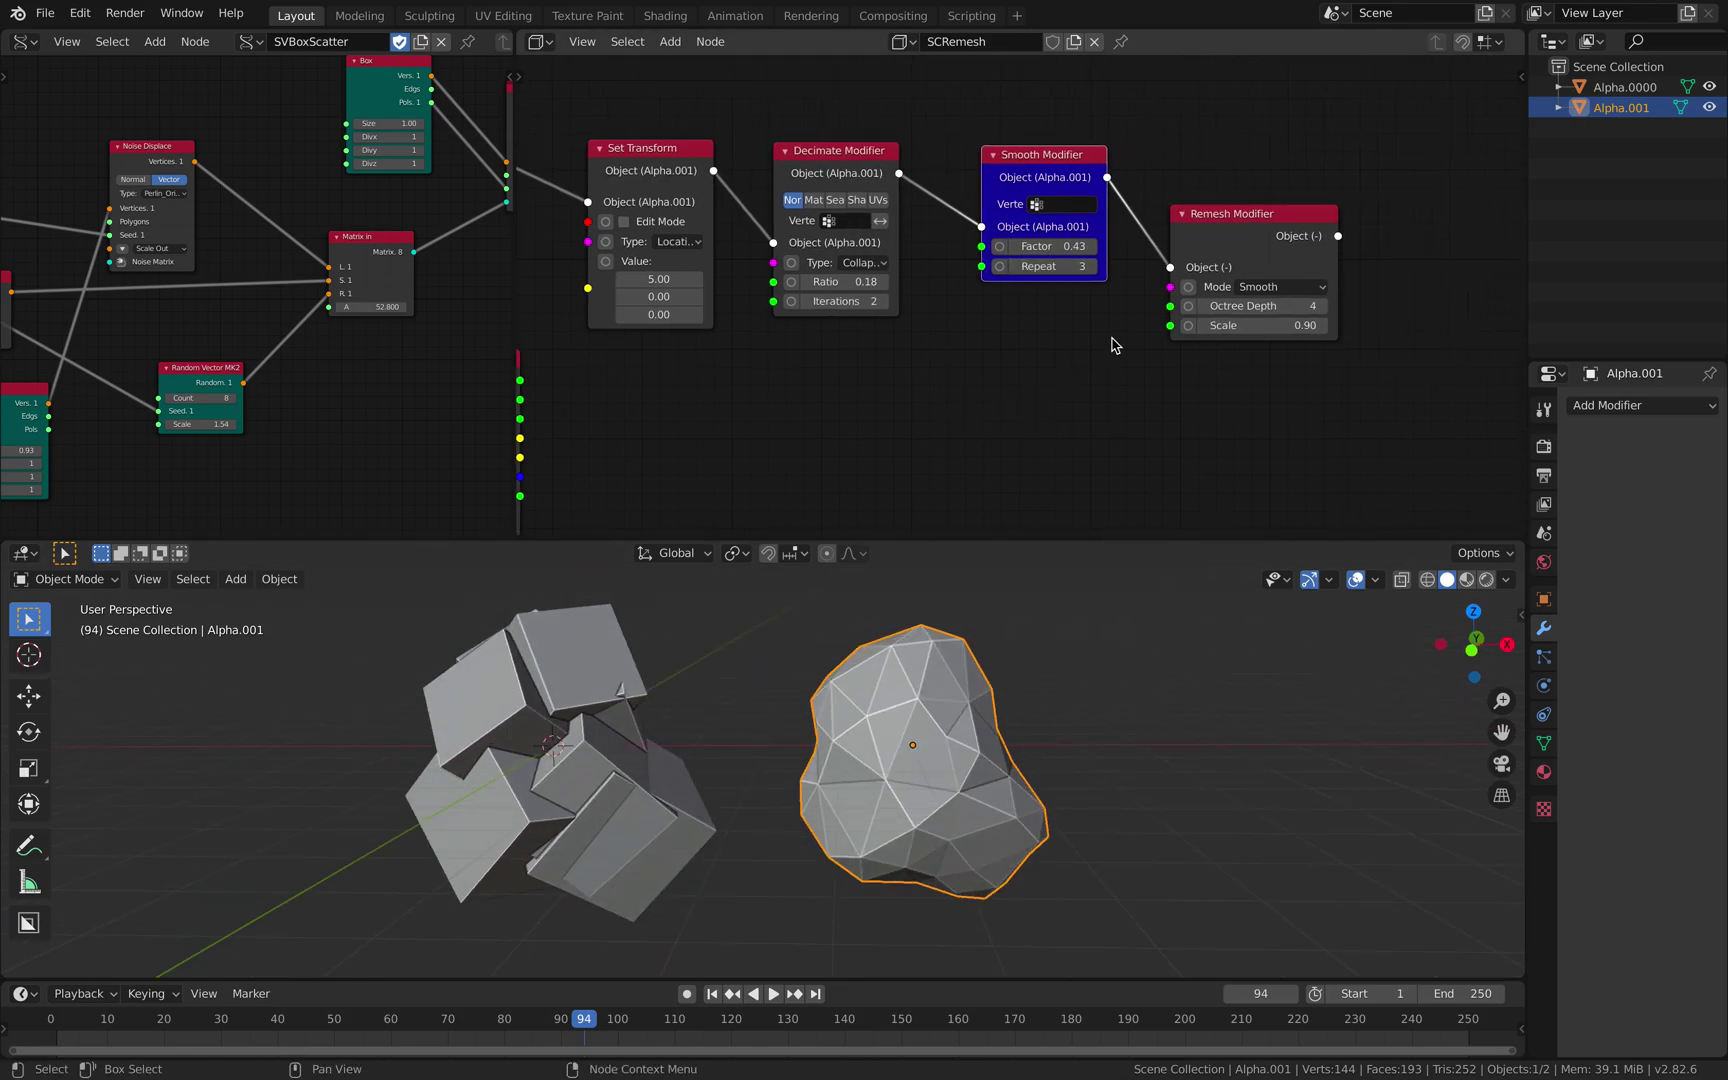
pyautogui.click(1015, 267)
# Set the preview to the Remesh Modifier node and inspect the resulting asteroid mesh
pyautogui.click(1224, 232)
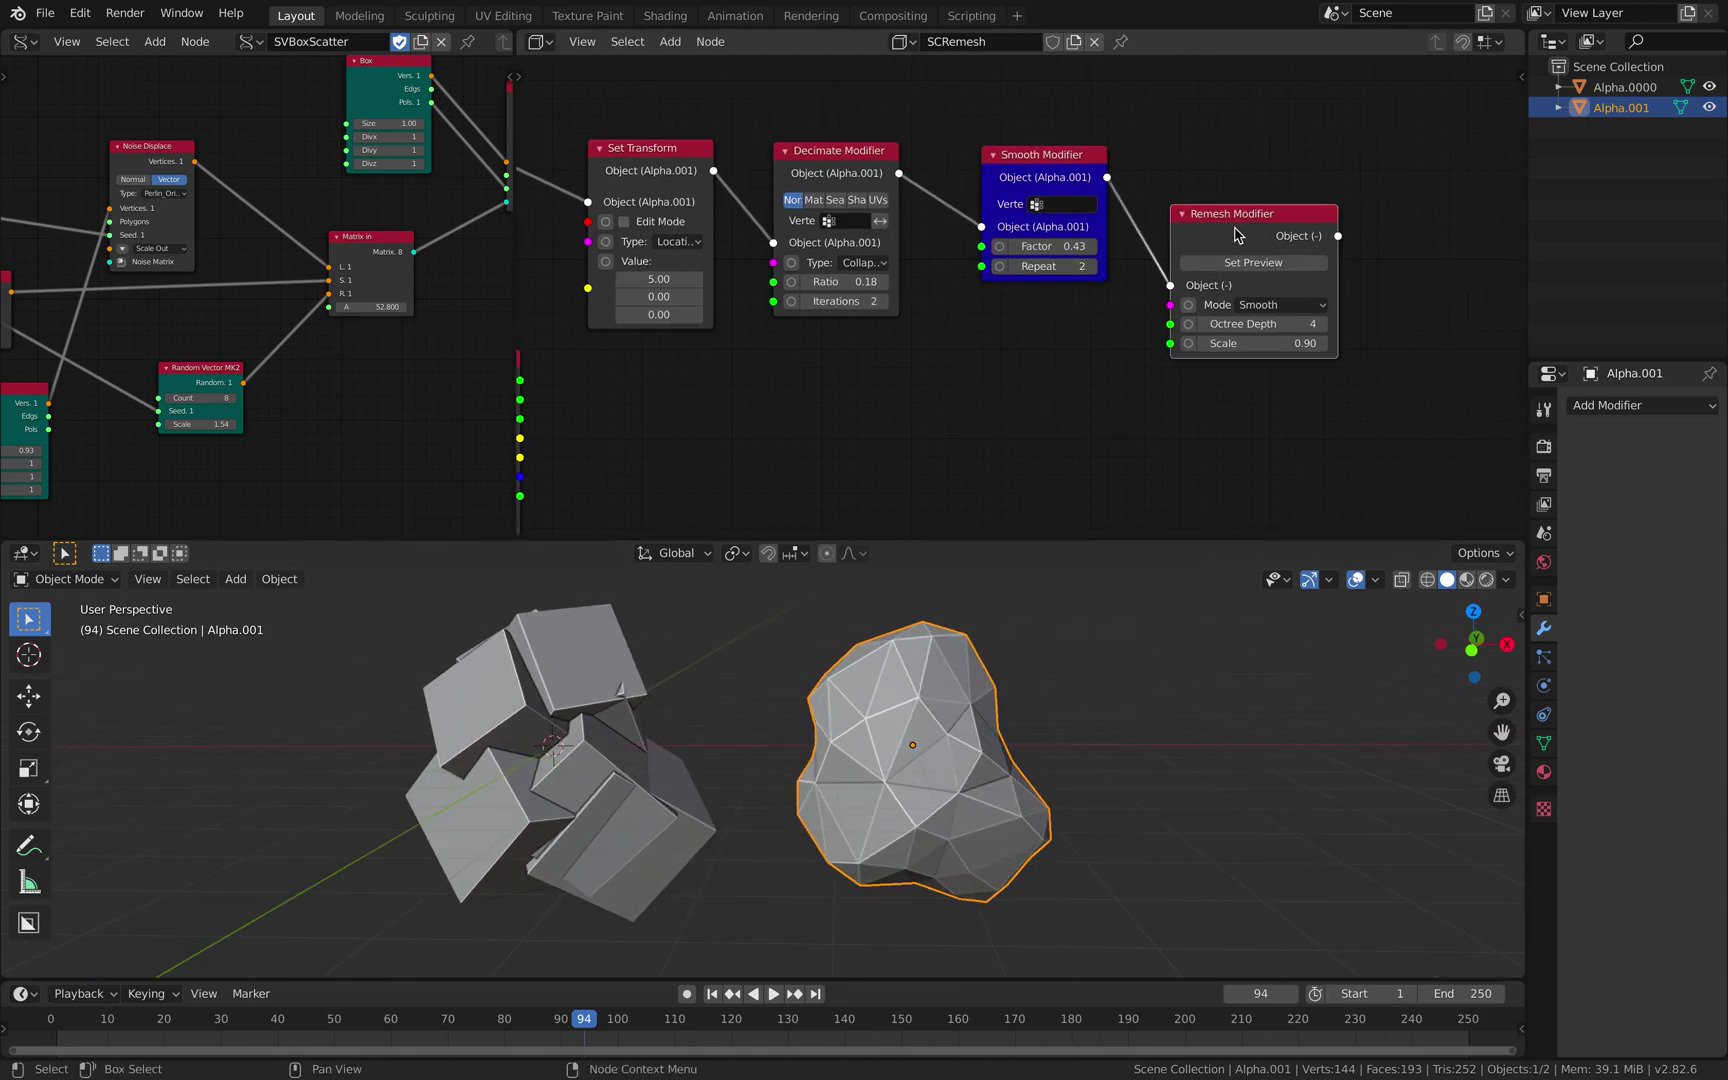
pyautogui.click(1251, 264)
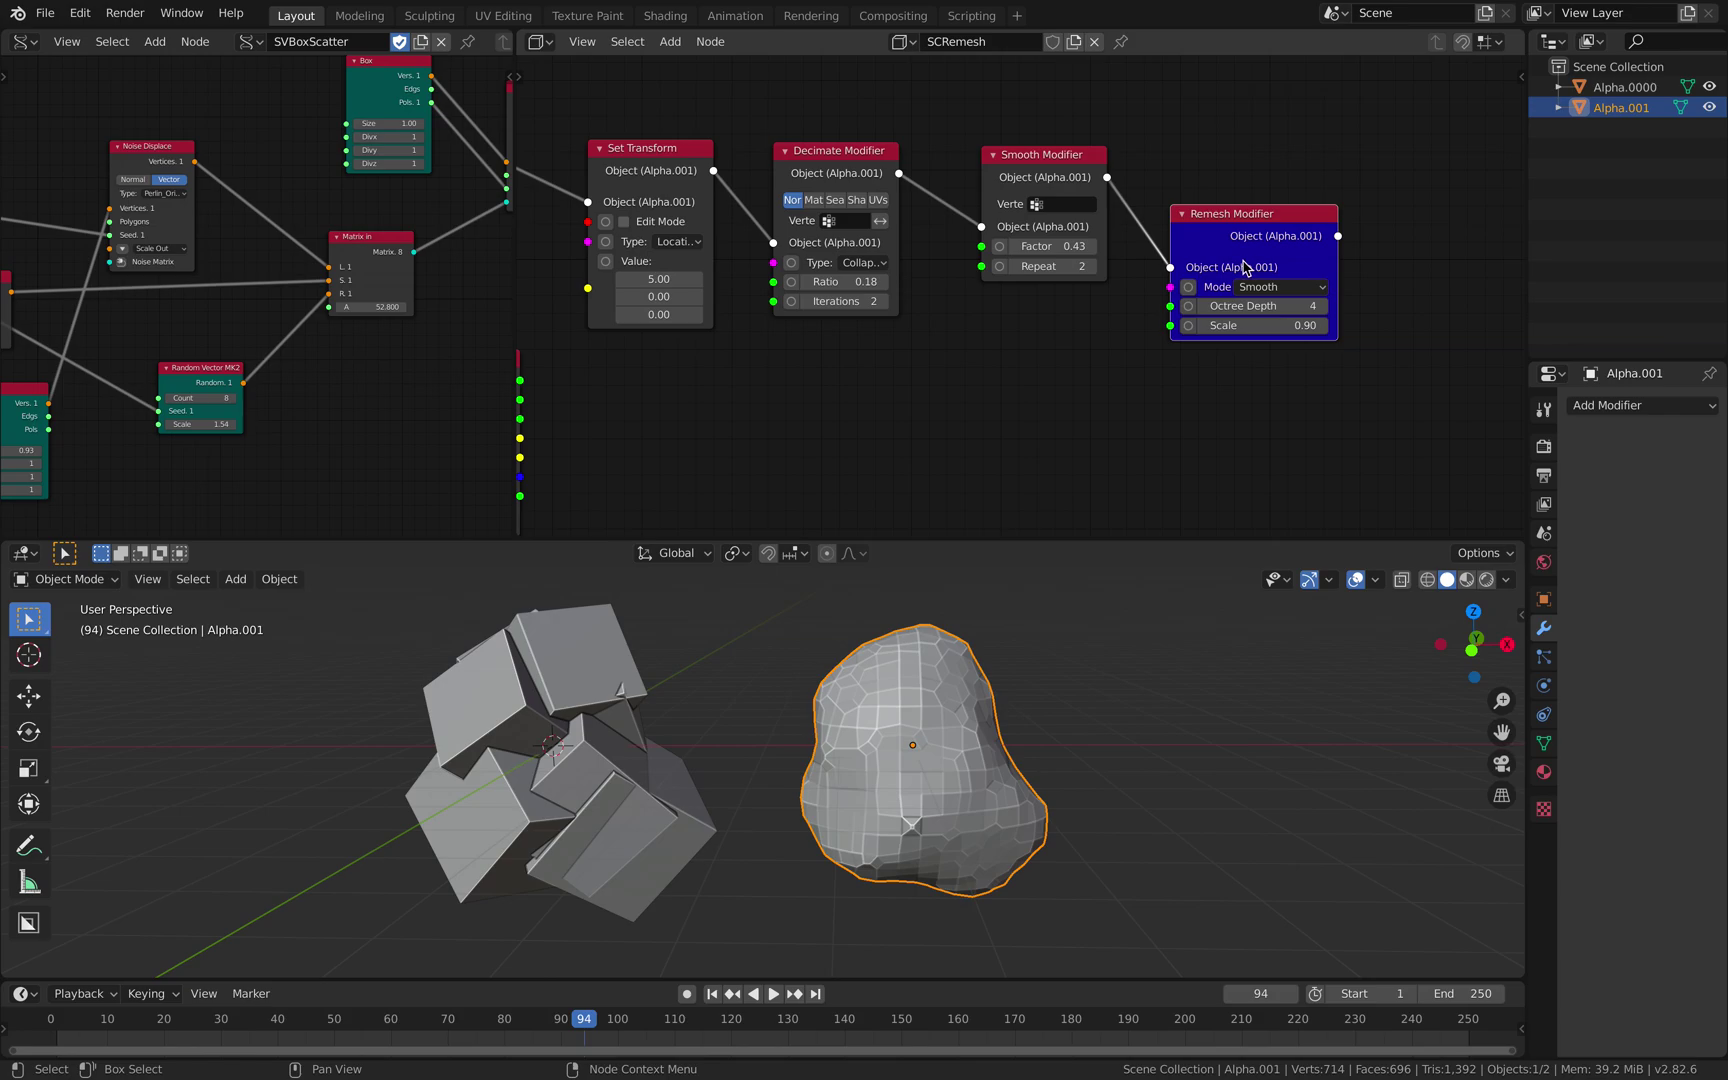
pyautogui.moveTo(960, 720); pyautogui.dragTo(994, 709, button='middle')
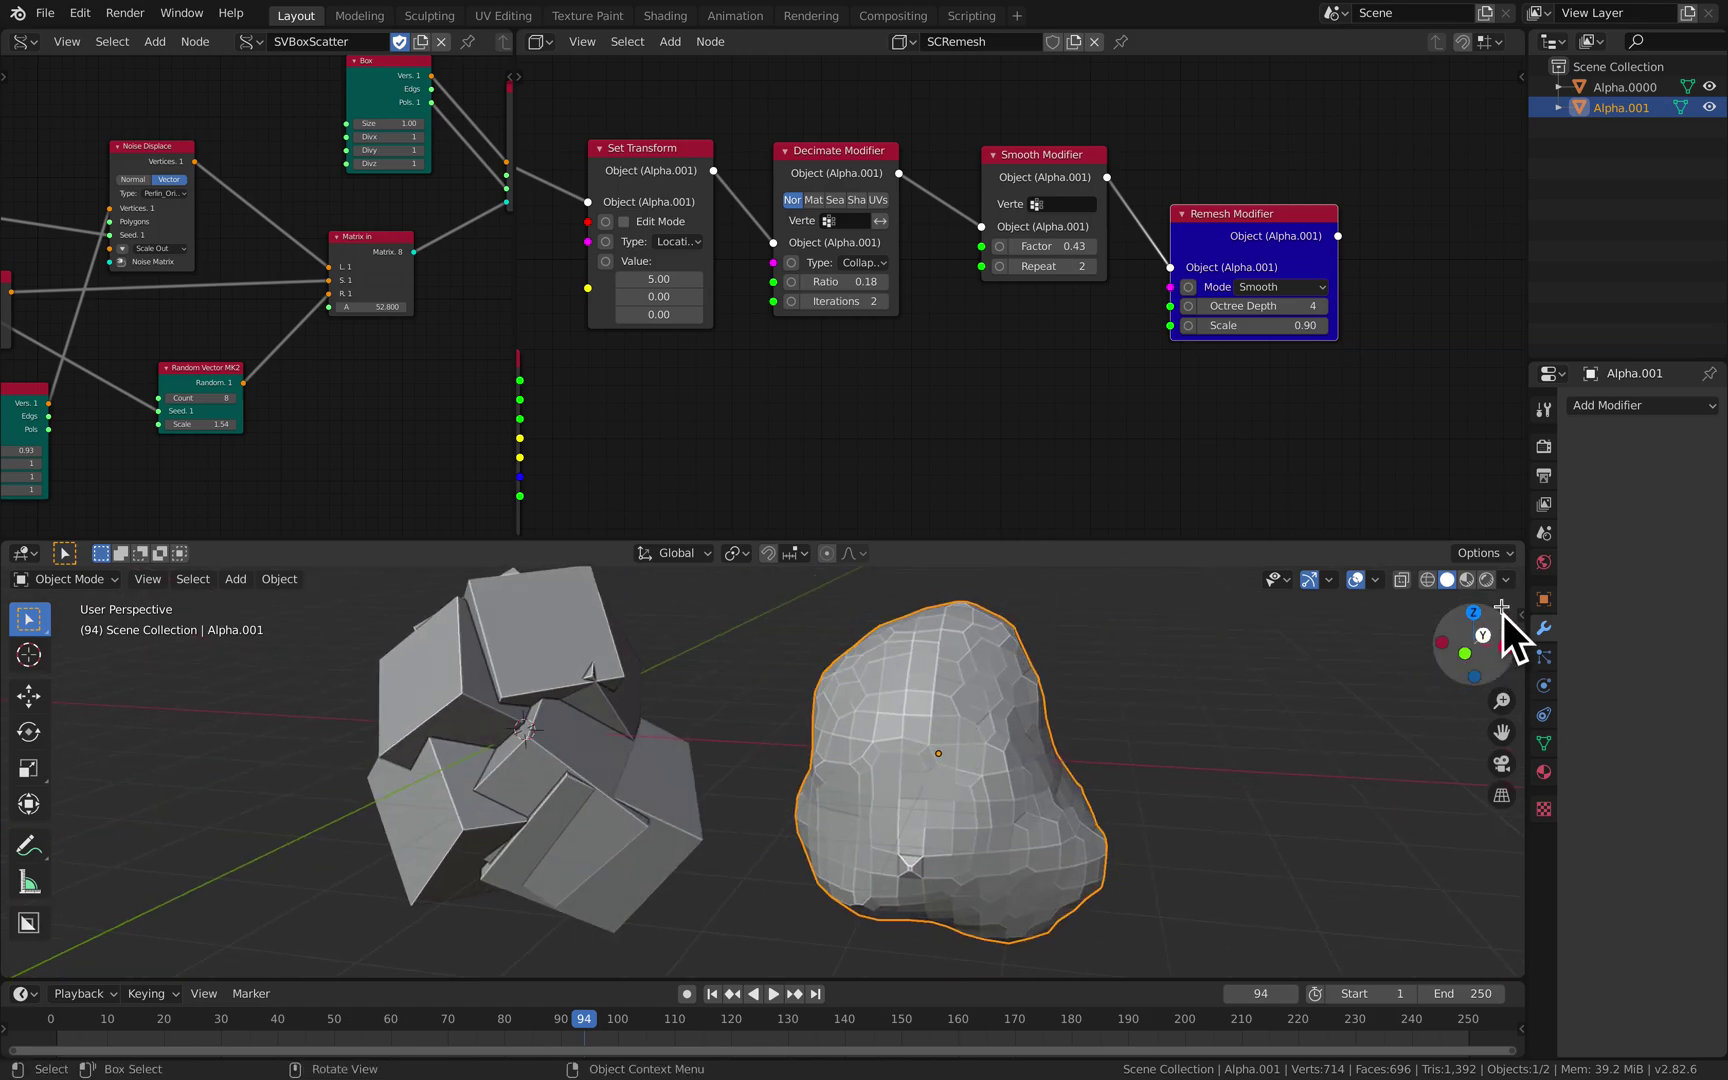
# Widen the outliner and properties area and save the Blender file
pyautogui.moveTo(1528, 333); pyautogui.dragTo(1428, 333)
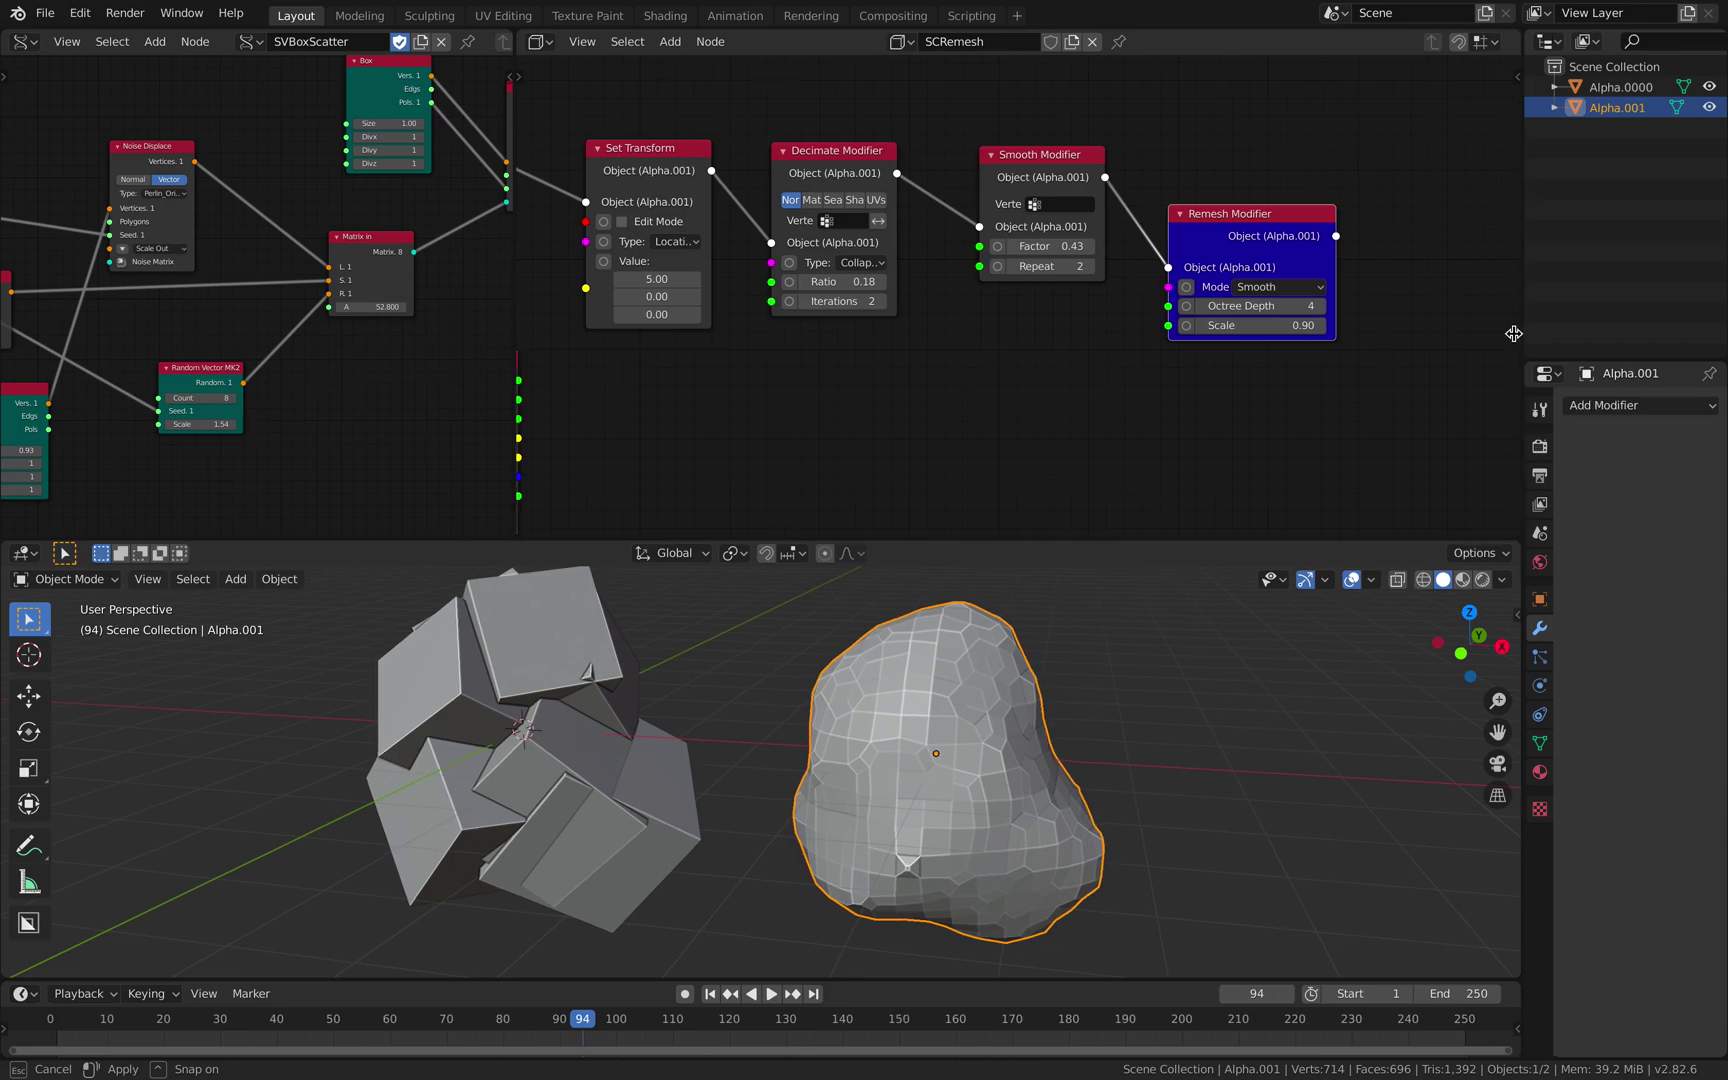
pyautogui.moveTo(1212, 440); pyautogui.dragTo(980, 427, button='middle')
pyautogui.hotkey('ctrl', 's')
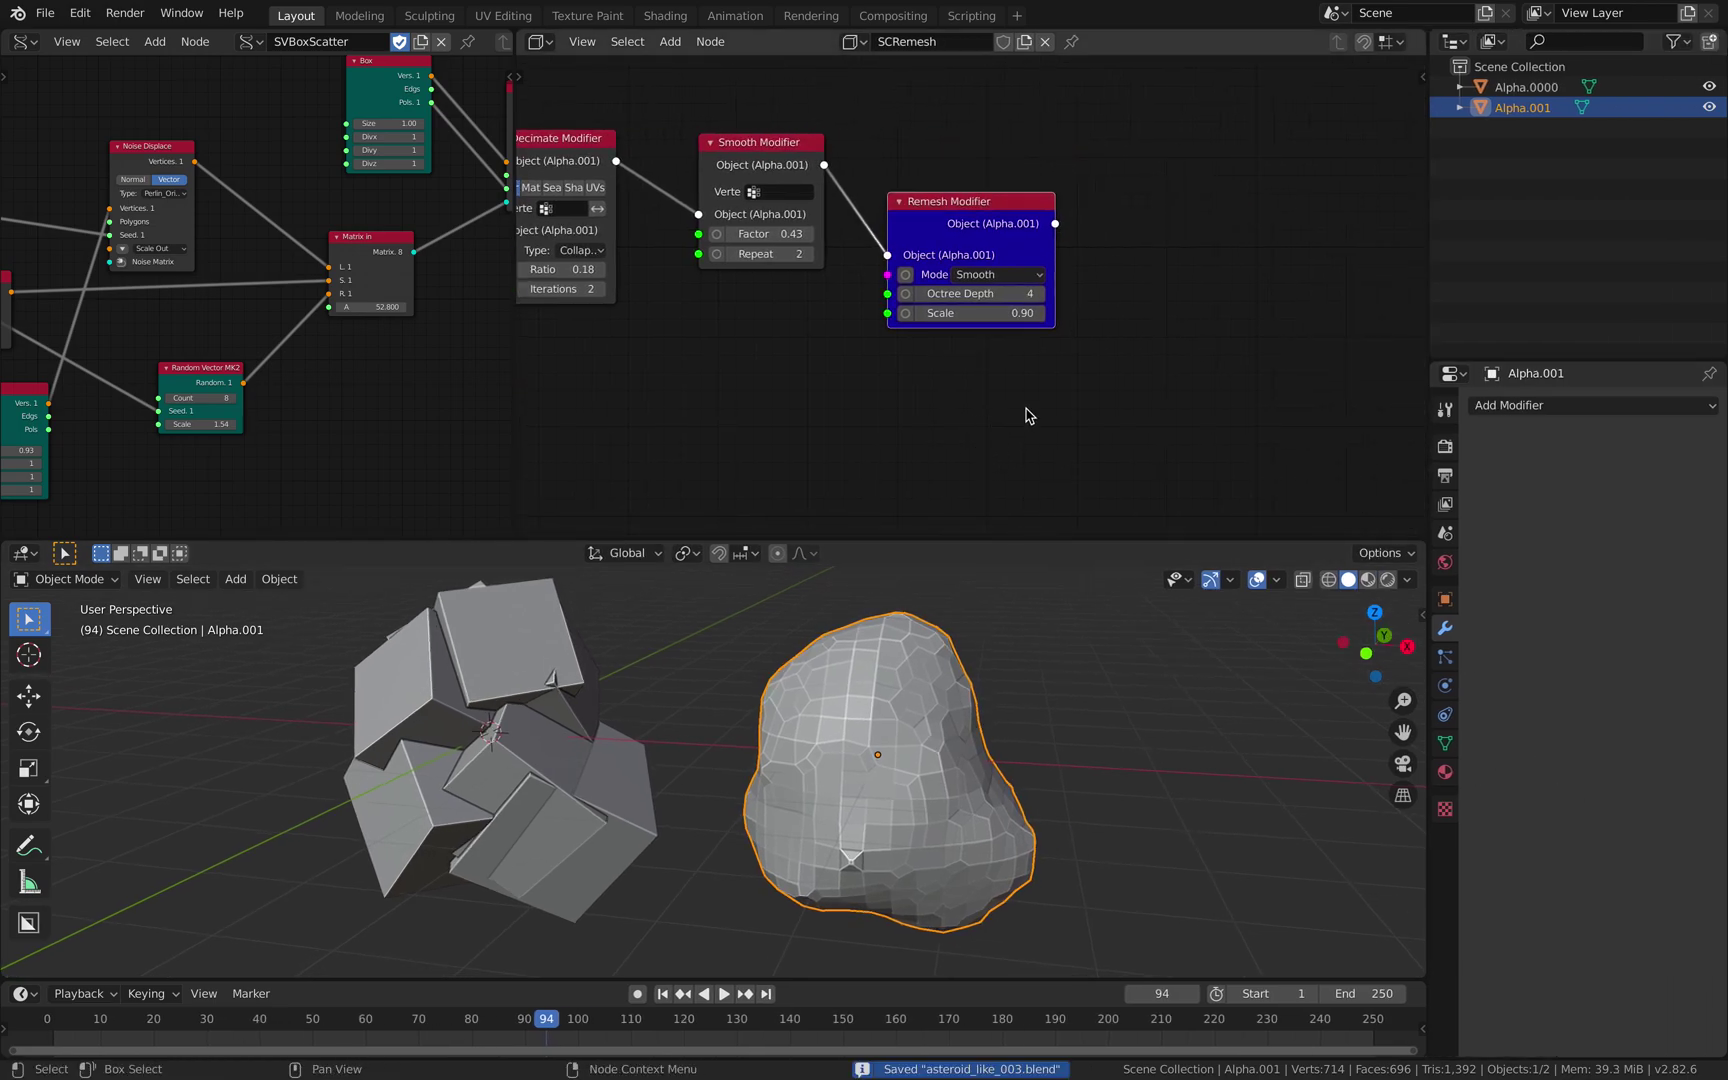
# Add a Displace Modifier node after the Remesh Modifier and link the Remesh object output to its input
pyautogui.moveTo(1203, 318); pyautogui.dragTo(1091, 308, button='middle')
pyautogui.hotkey('shift', 'a')
pyautogui.write('sdispl')
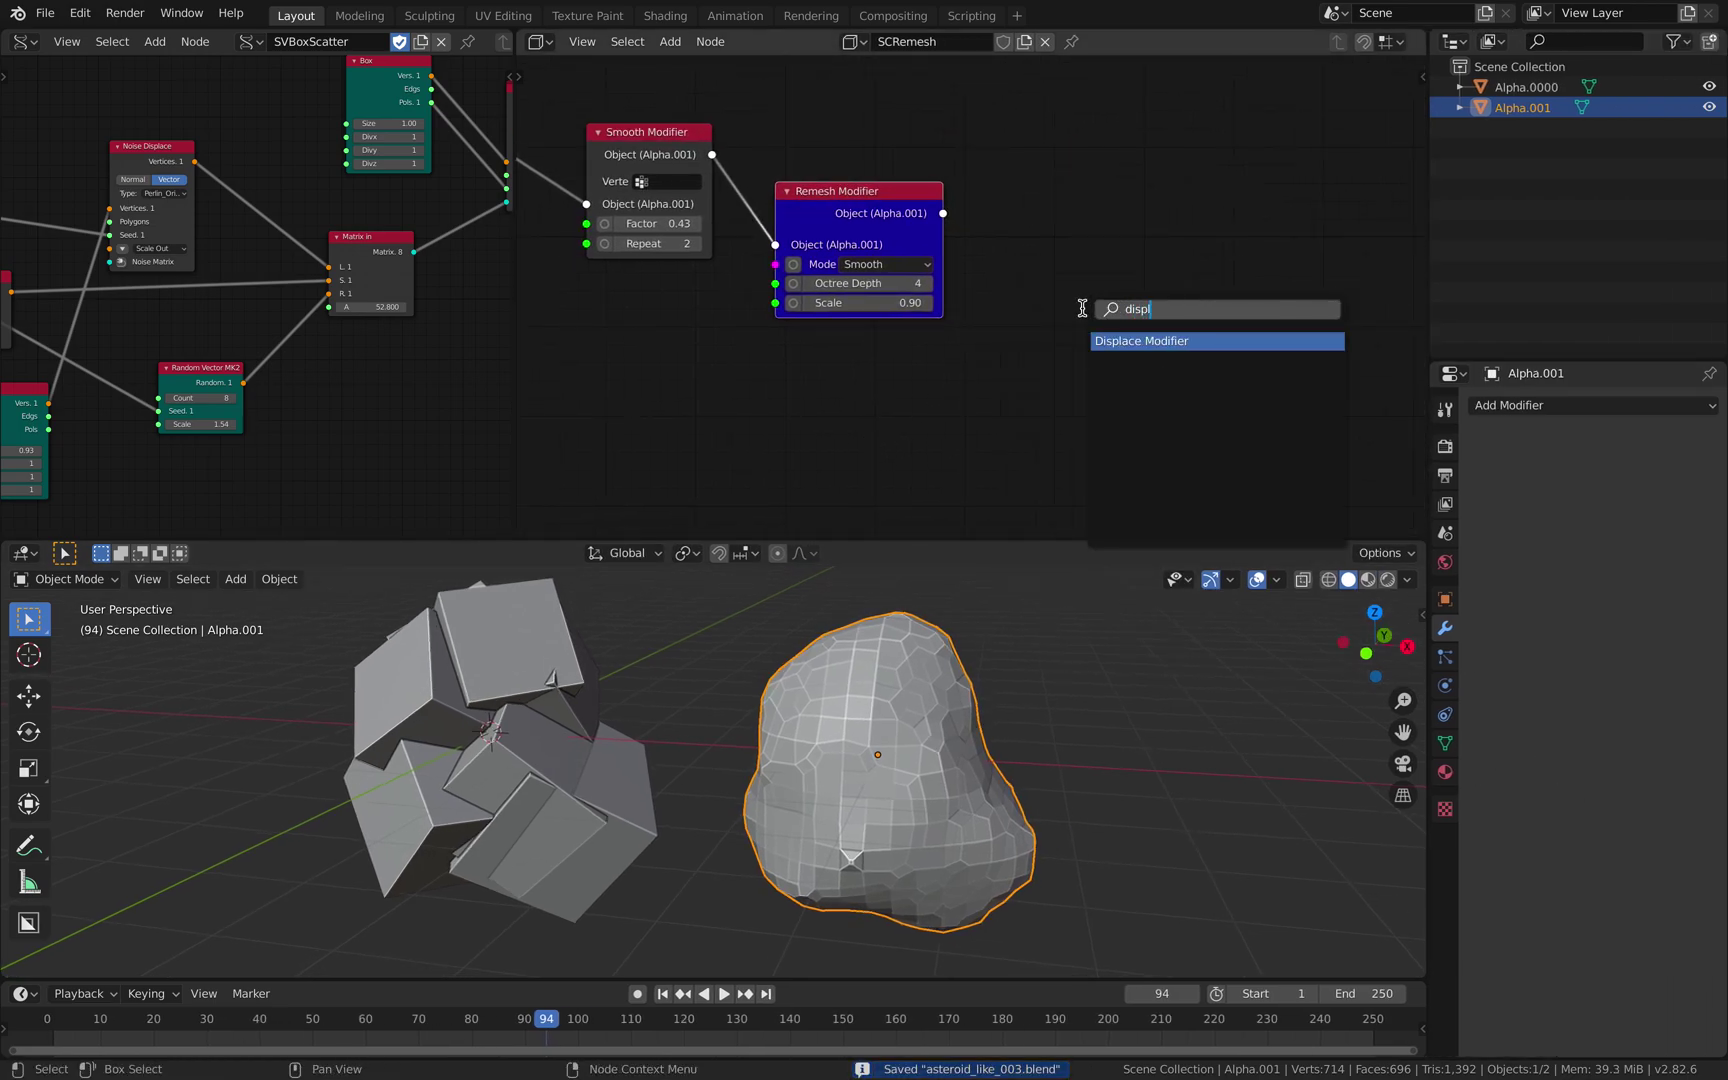
pyautogui.click(1087, 348)
pyautogui.click(1032, 258)
pyautogui.moveTo(943, 213); pyautogui.dragTo(1017, 233)
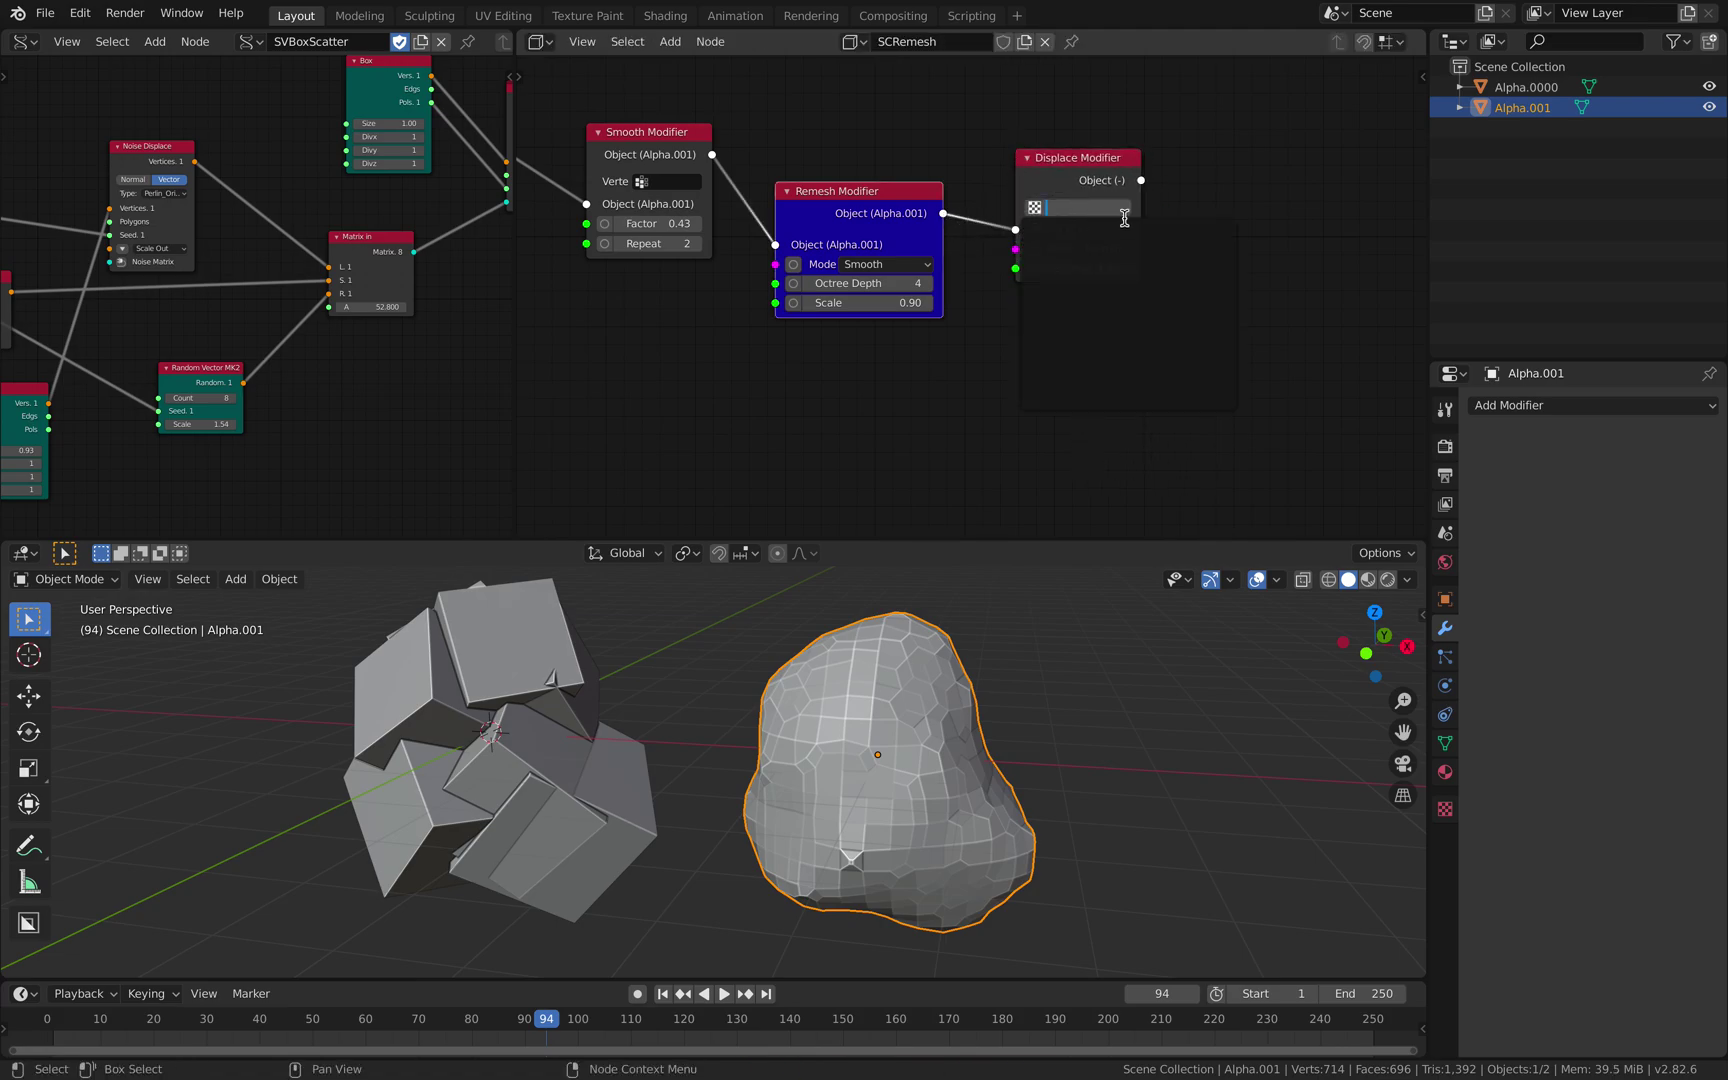
# Create a new texture and set its type to Voronoi
pyautogui.click(1444, 809)
pyautogui.click(1590, 405)
pyautogui.click(1590, 405)
pyautogui.click(1590, 436)
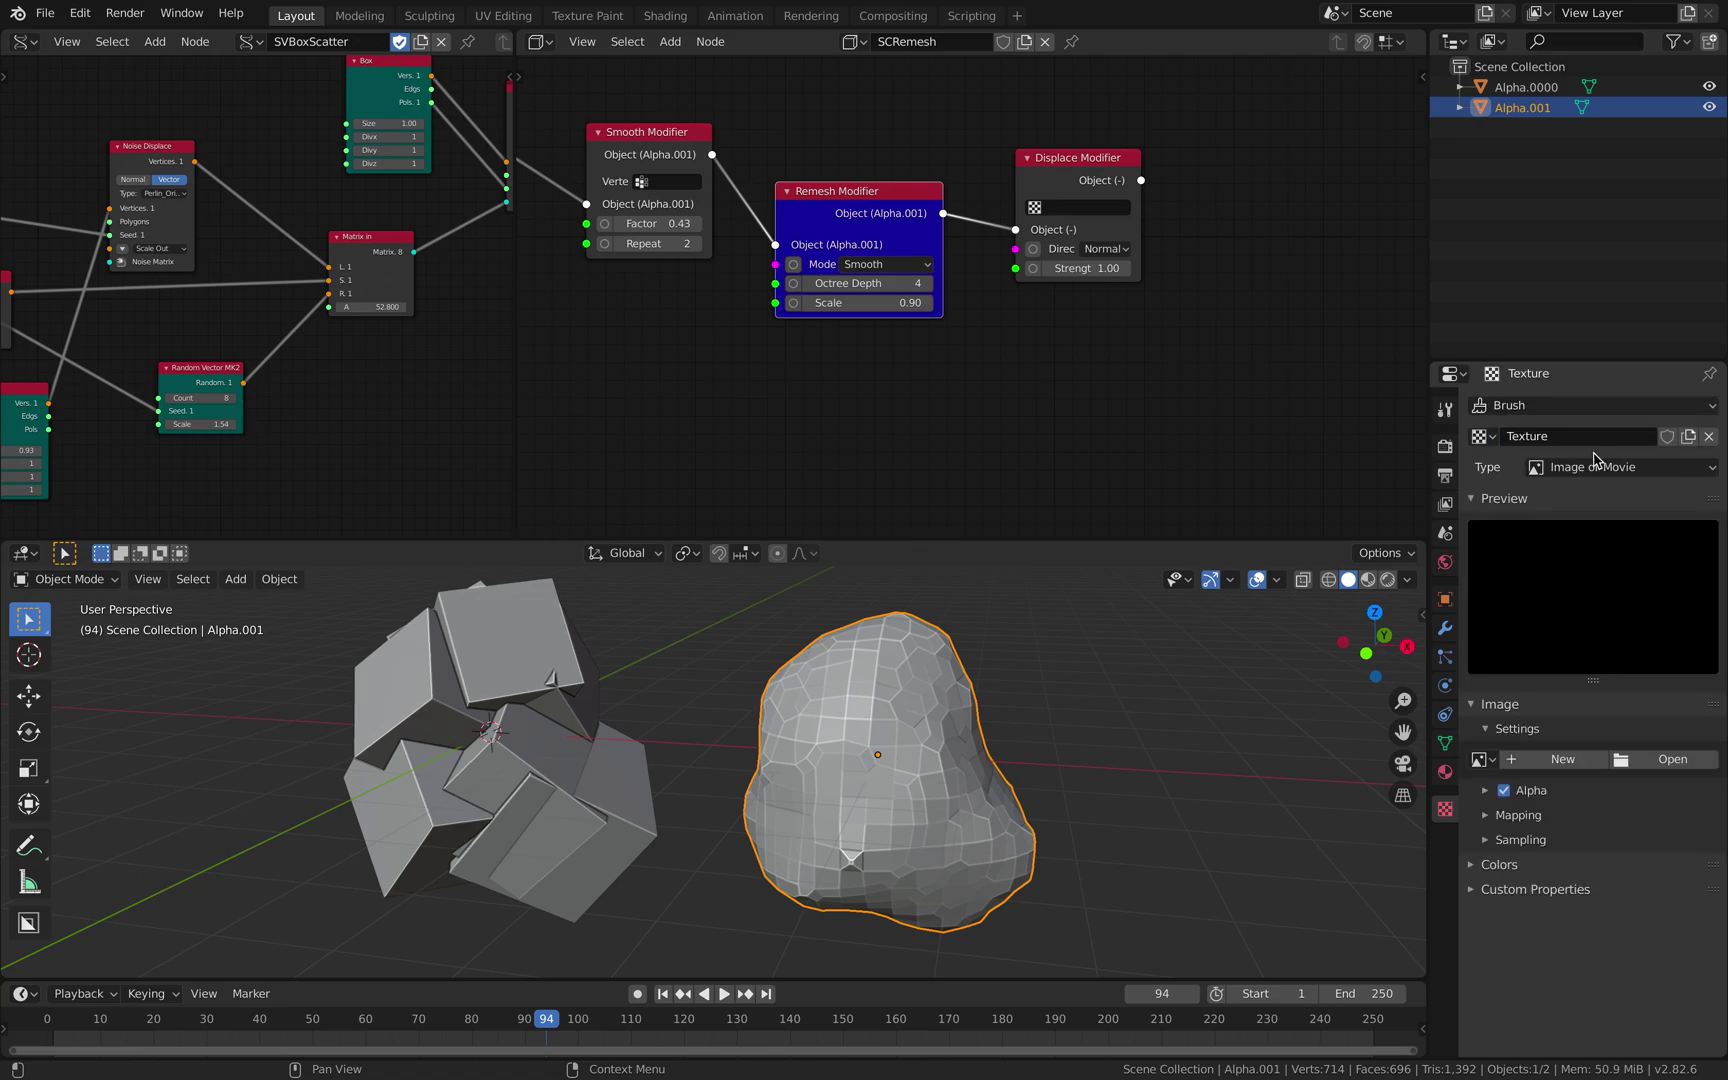
pyautogui.click(1594, 462)
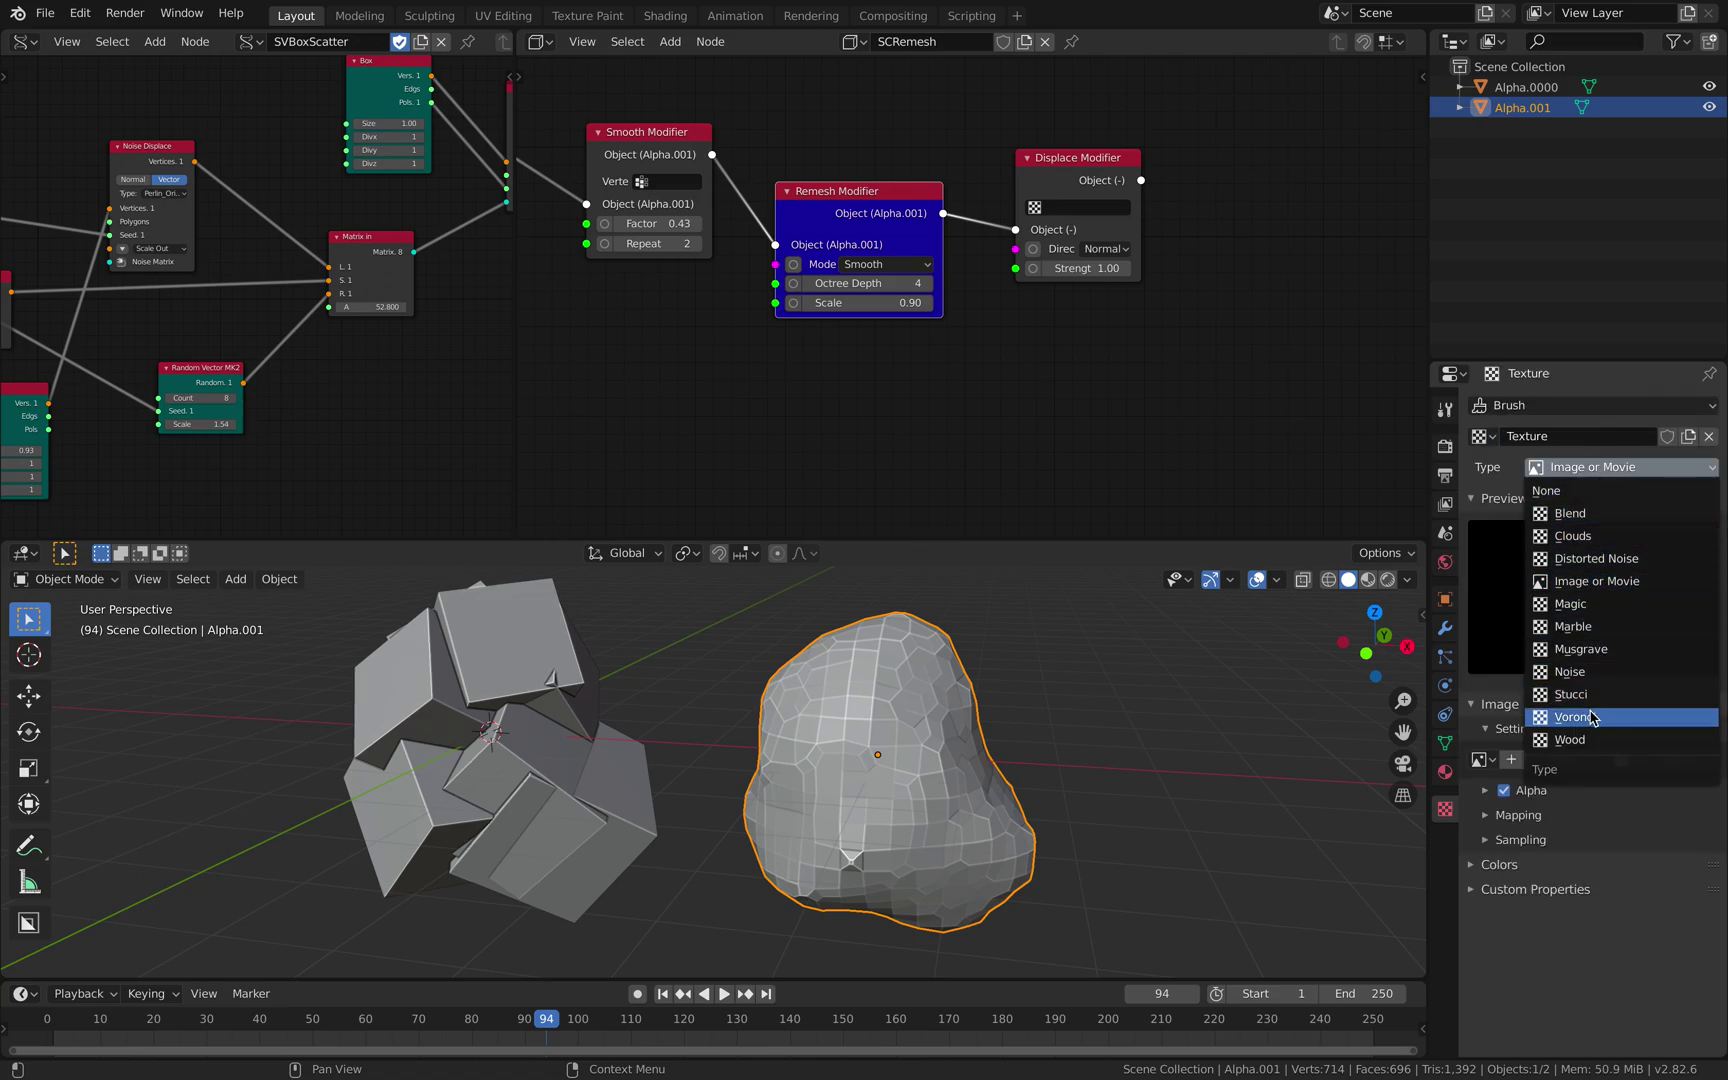
pyautogui.click(1591, 717)
# Assign the Voronoi texture to the Displace Modifier node and set its strength to -0.37
pyautogui.click(1087, 207)
pyautogui.click(1093, 235)
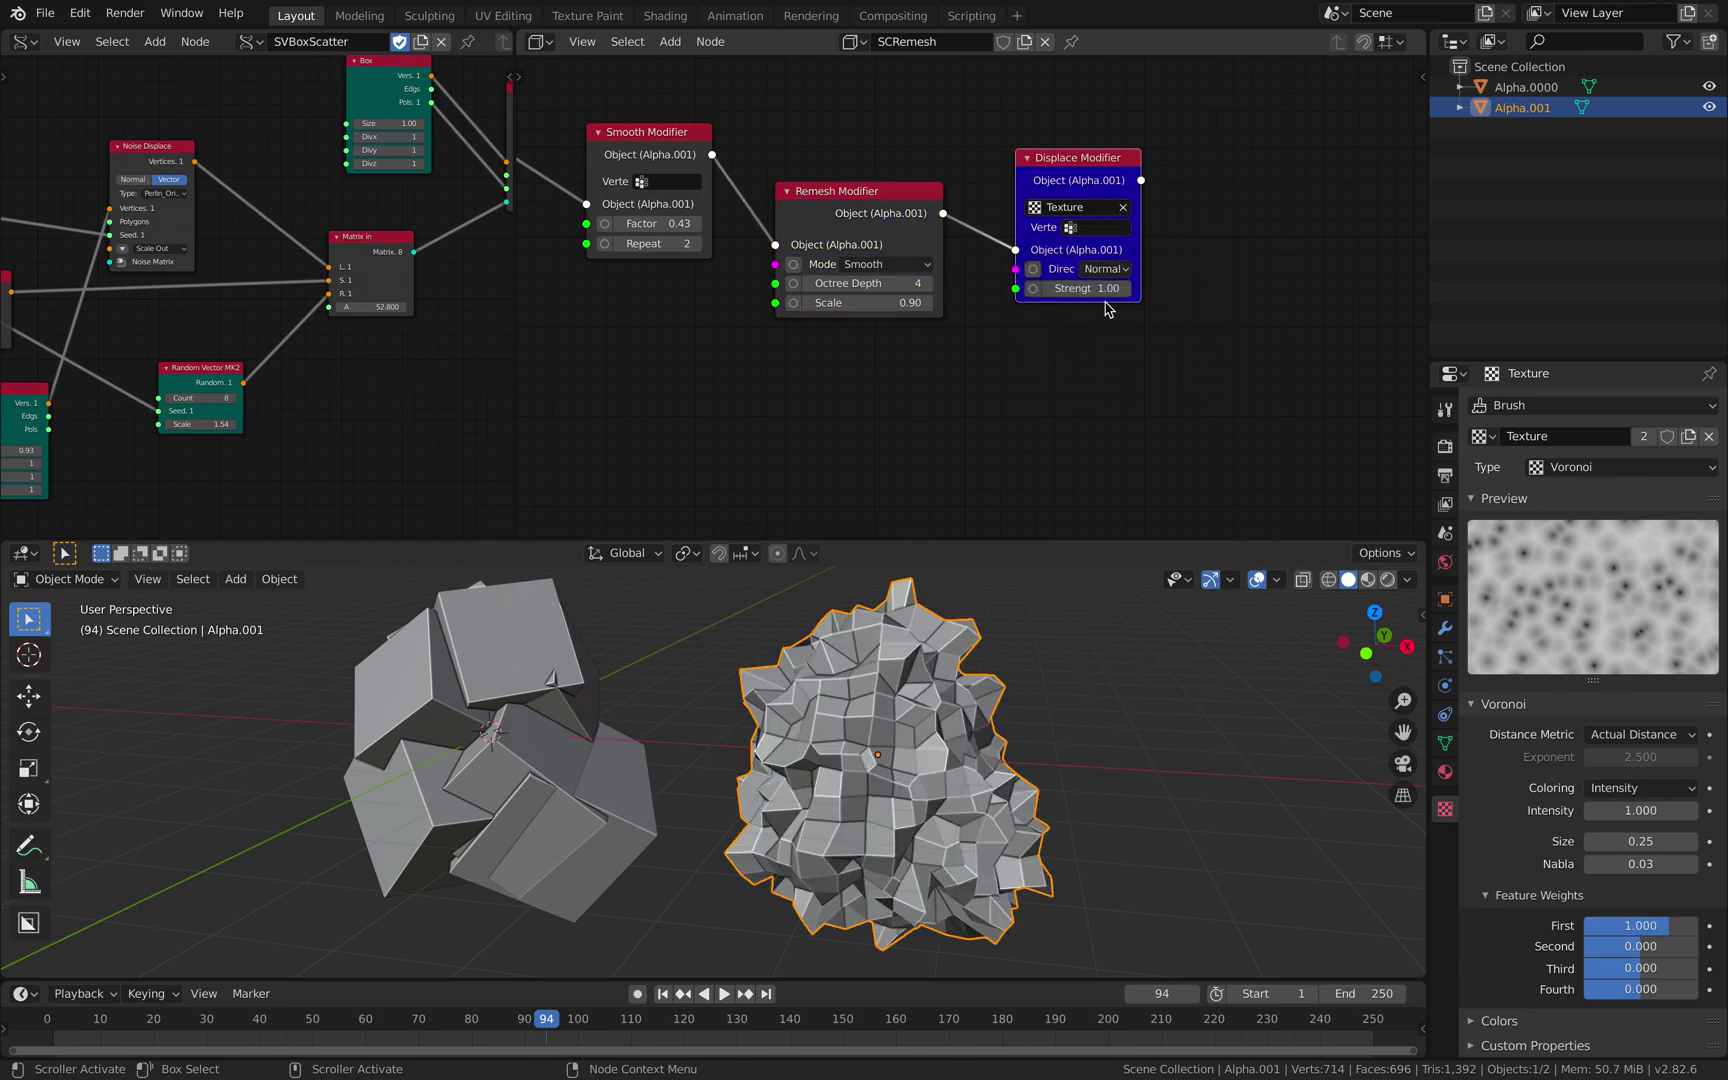
pyautogui.moveTo(1097, 291)
pyautogui.mouseDown()
pyautogui.moveTo(1020, 291)
pyautogui.moveTo(1093, 291)
pyautogui.mouseUp()
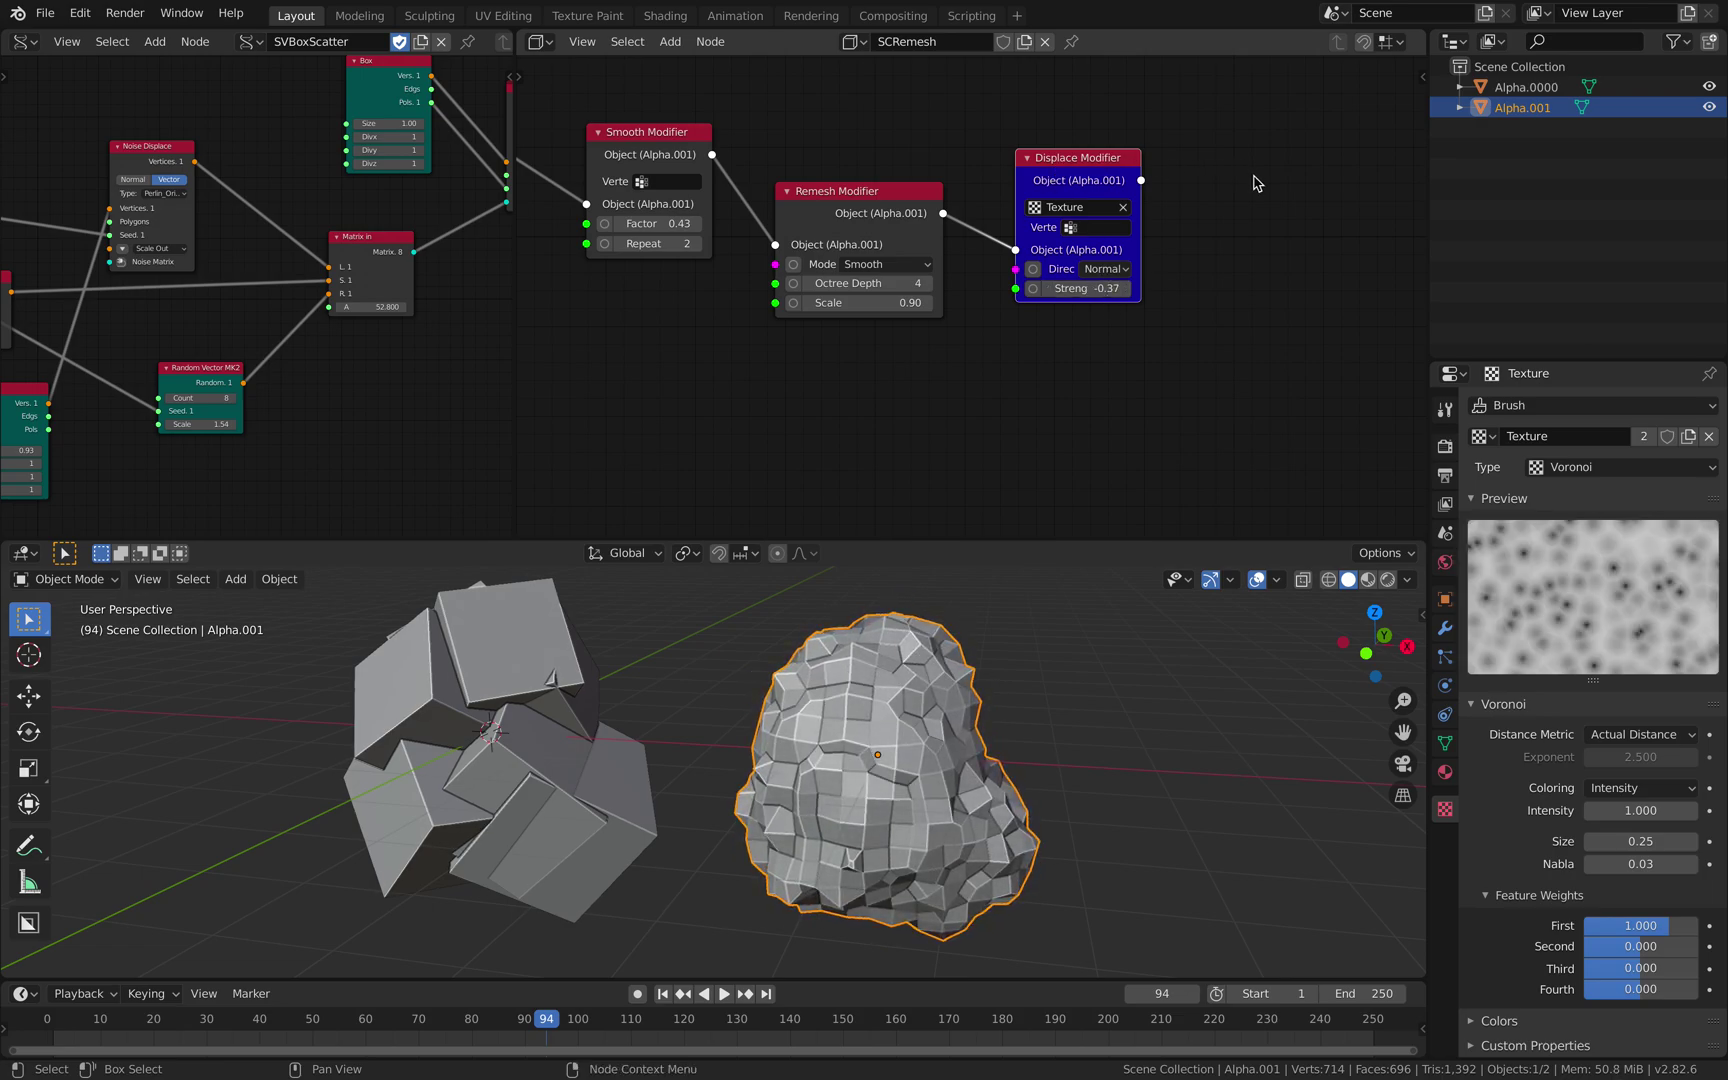
pyautogui.moveTo(1257, 182); pyautogui.dragTo(1153, 200, button='middle')
# Try a level 2 subdivision with smooth shading directly on the displaced asteroid object
pyautogui.moveTo(996, 800); pyautogui.dragTo(1091, 706, button='middle')
pyautogui.hotkey('ctrl', '2')
pyautogui.rightClick(925, 726)
pyautogui.click(925, 727)
pyautogui.click(1091, 706)
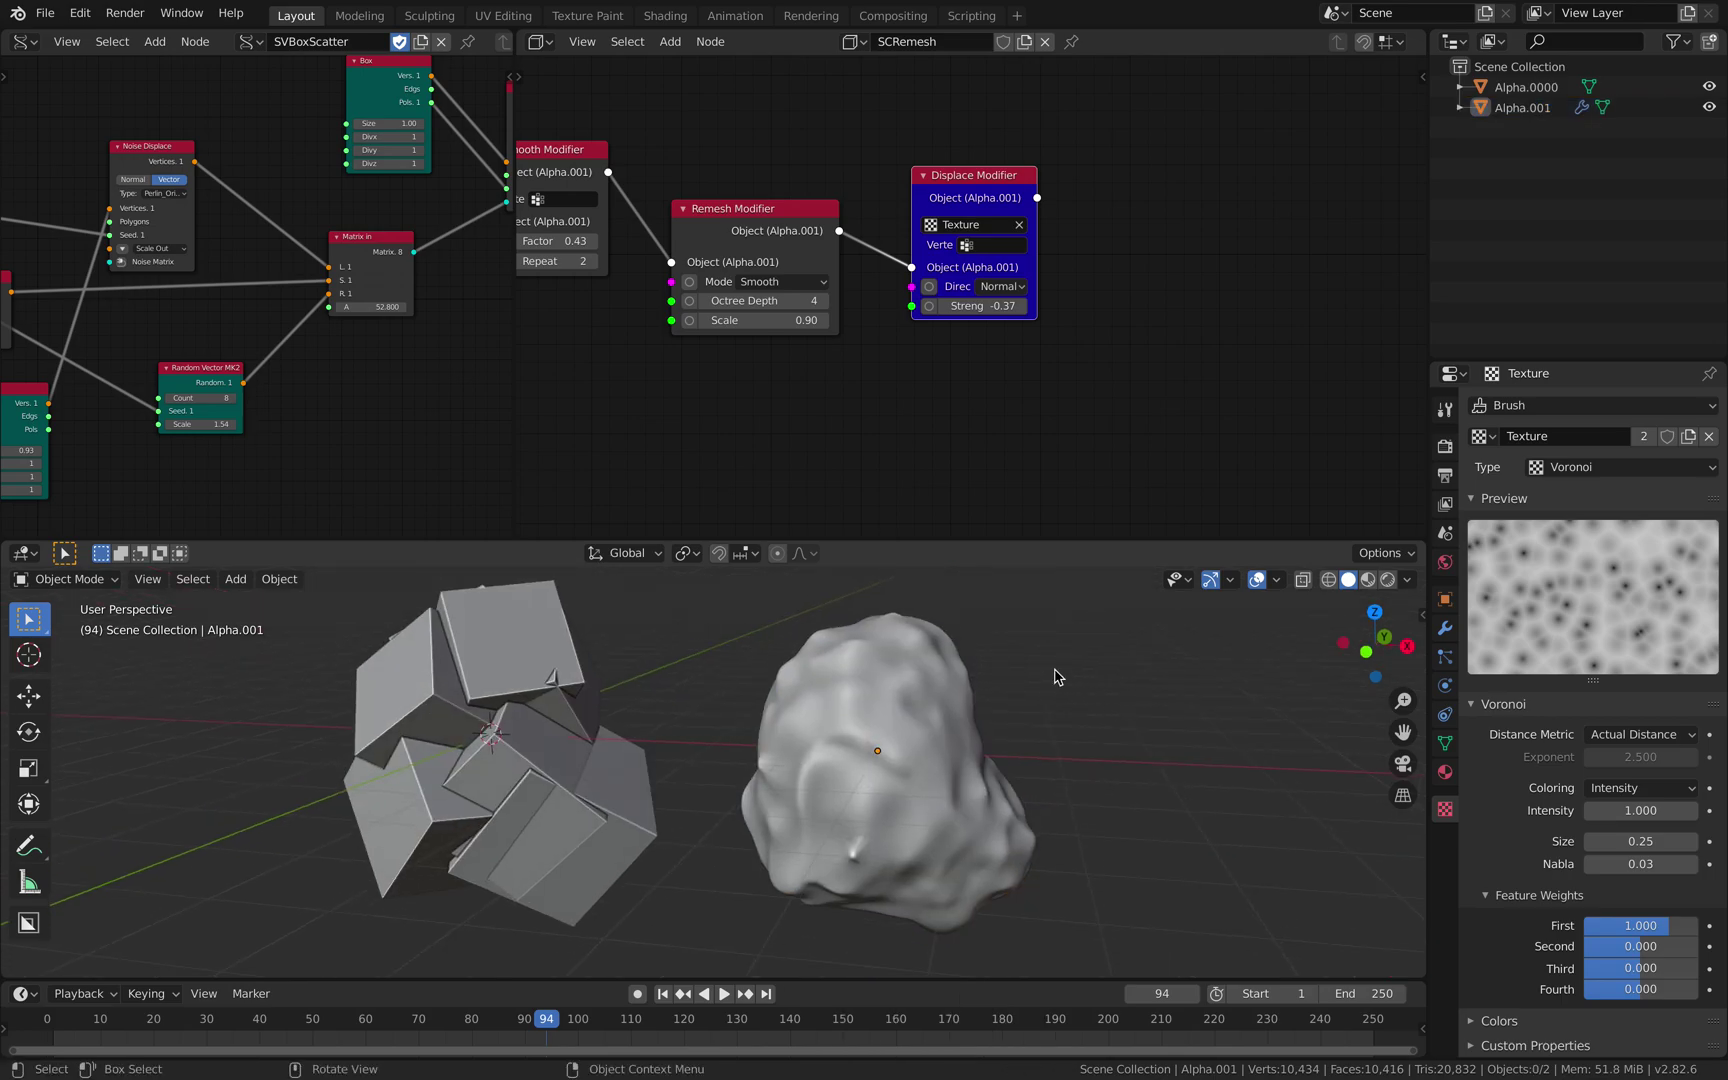
# Advance the timeline frame by frame to 103 and examine the asteroid variations it generates
pyautogui.press('Right')
pyautogui.press('Right')
pyautogui.press('Right')
pyautogui.press('Right')
pyautogui.press('Right')
pyautogui.press('Right')
pyautogui.press('Right')
pyautogui.press('Right')
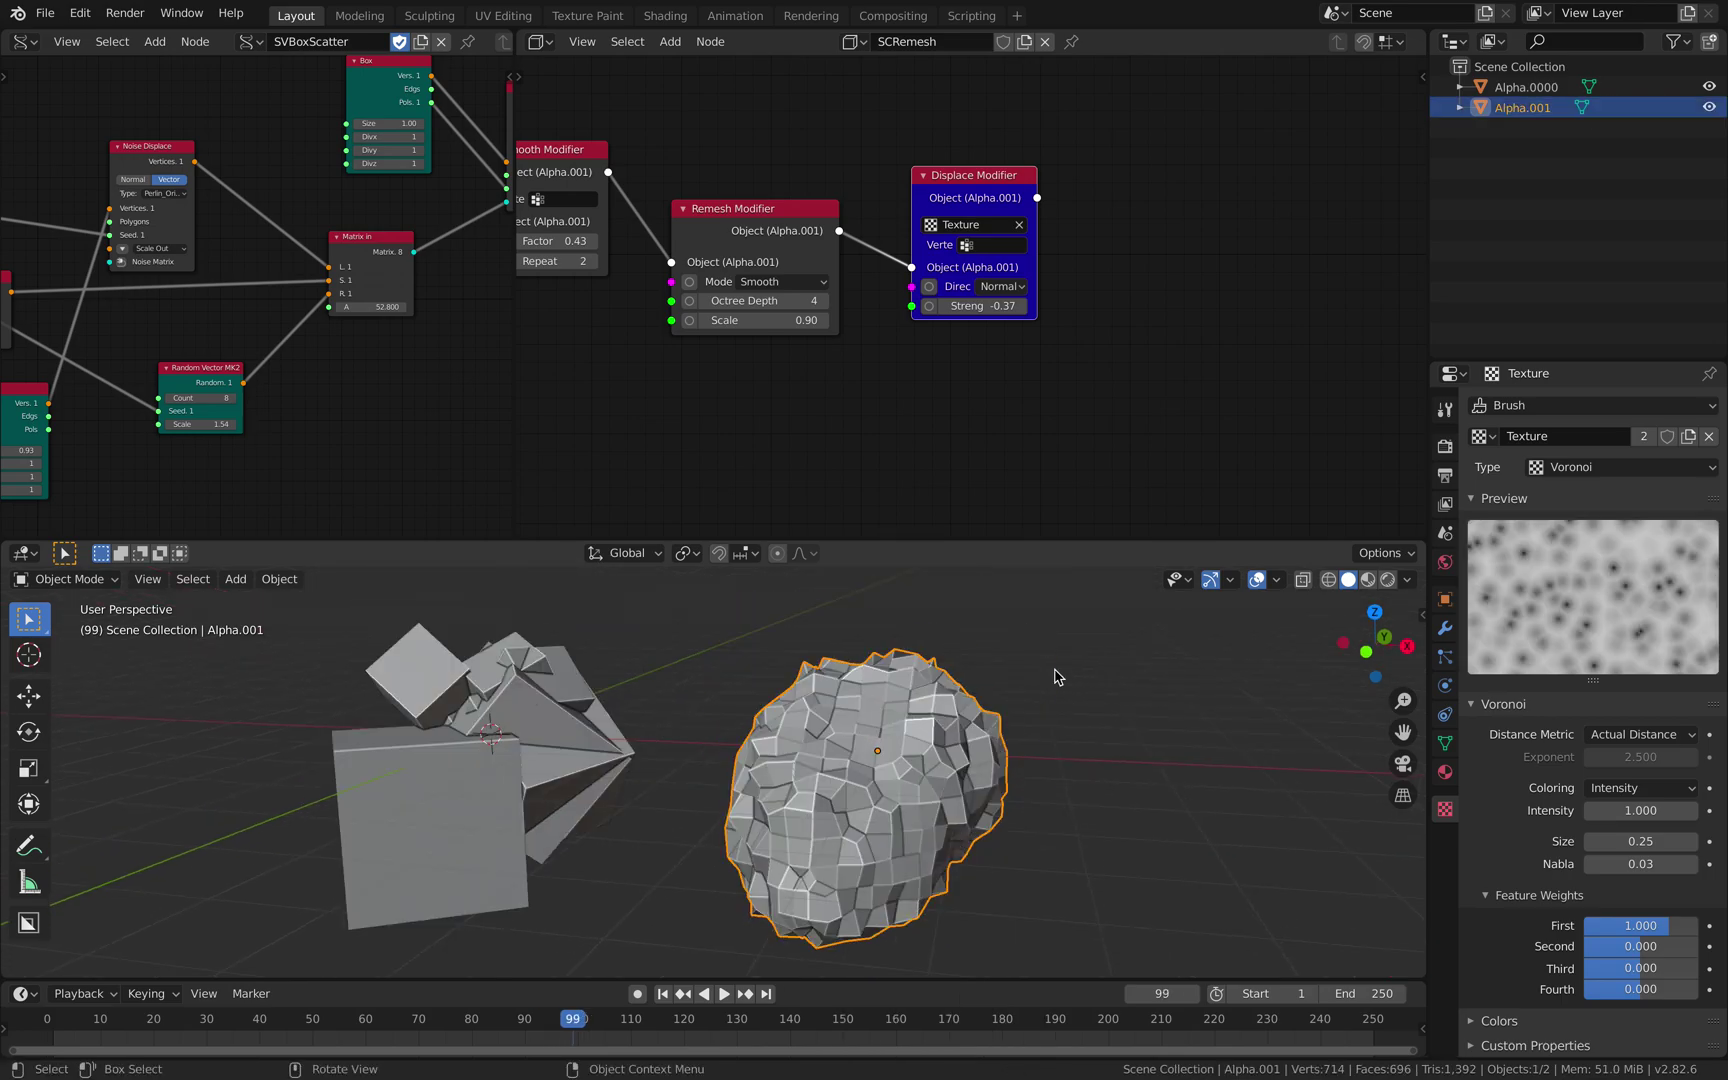
pyautogui.press('Right')
pyautogui.scroll(-2, 1030, 683)
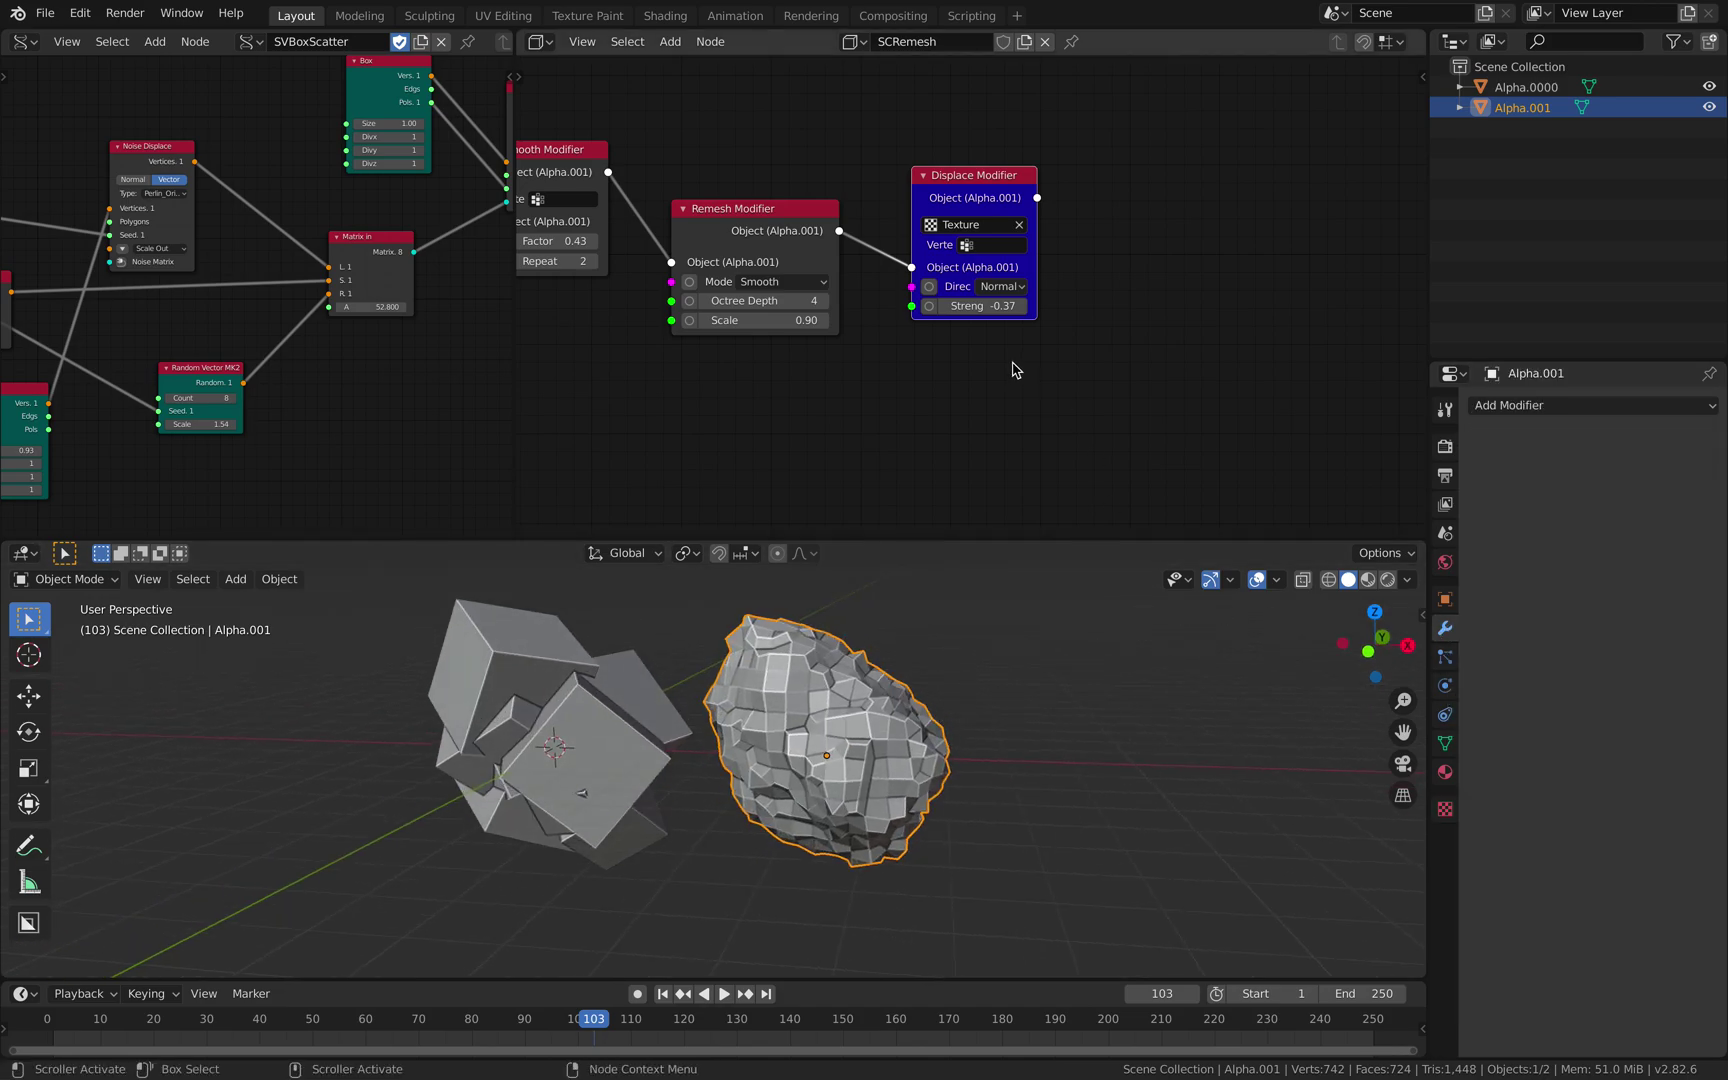
# Try a Subdivision Surface modifier directly on the asteroid object, outside the node tree, and undo it
pyautogui.scroll(1, 980, 375)
pyautogui.click(1522, 405)
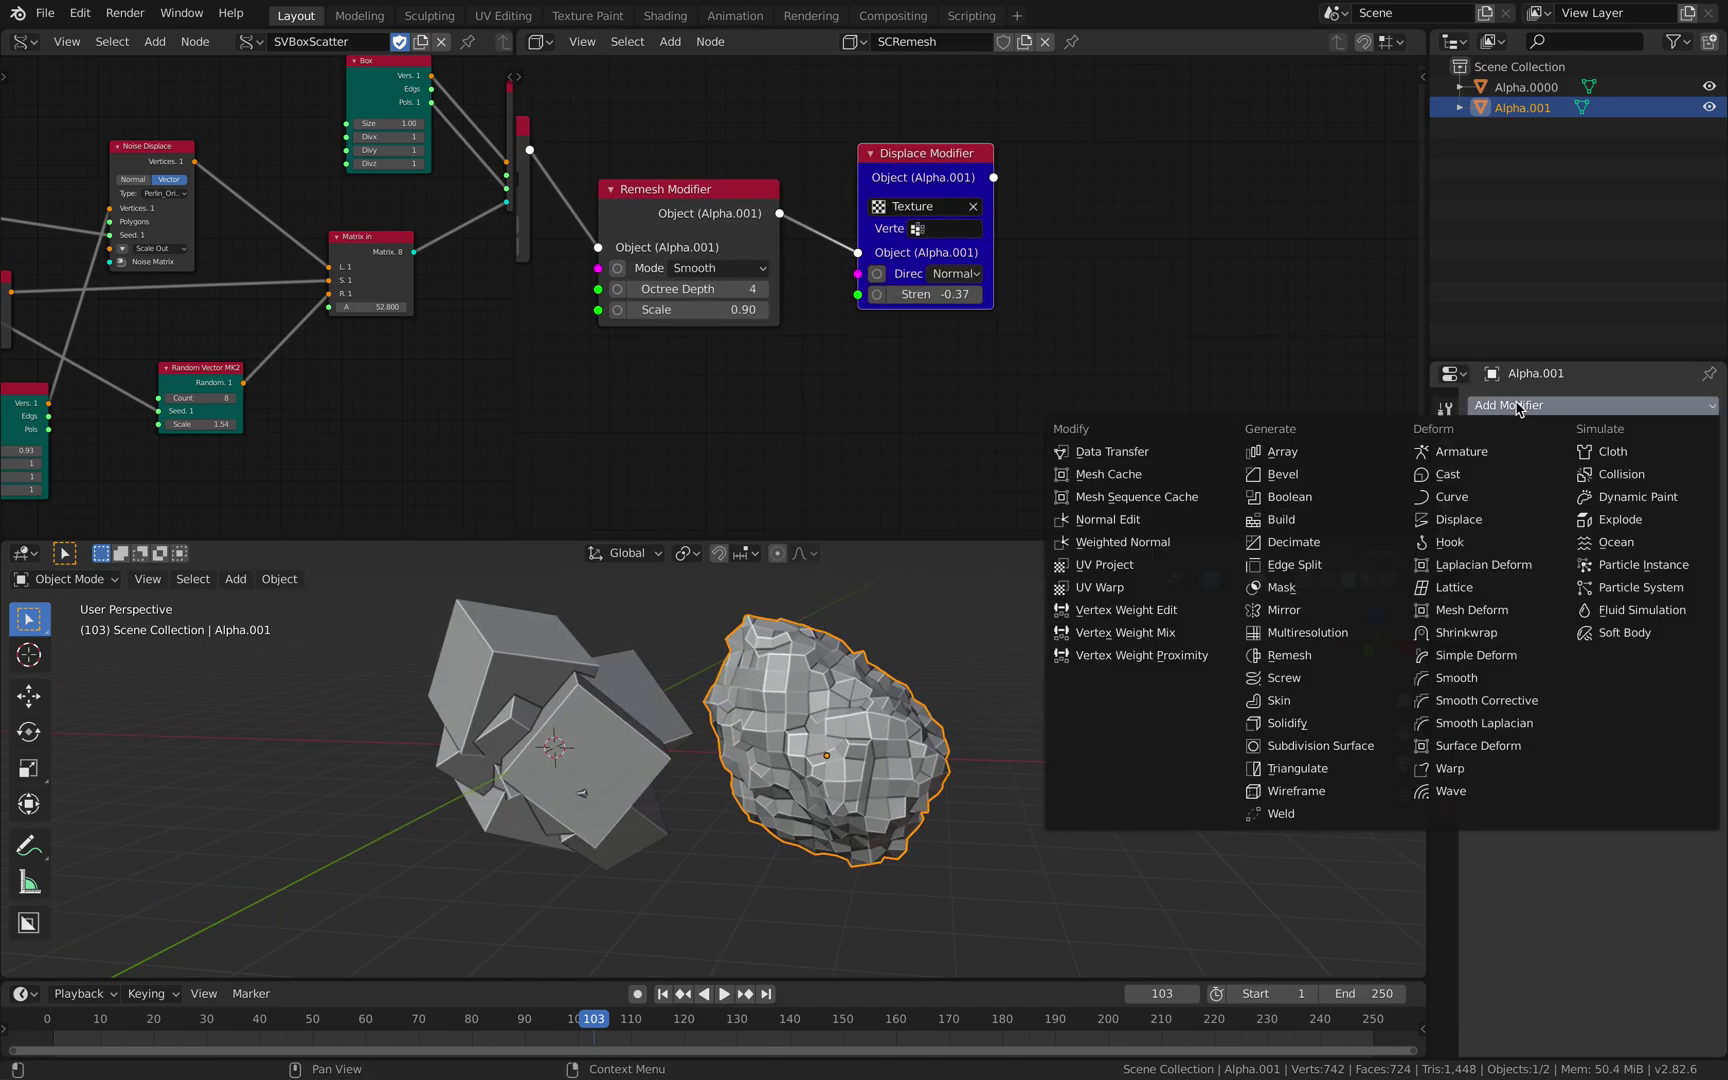
pyautogui.click(1322, 746)
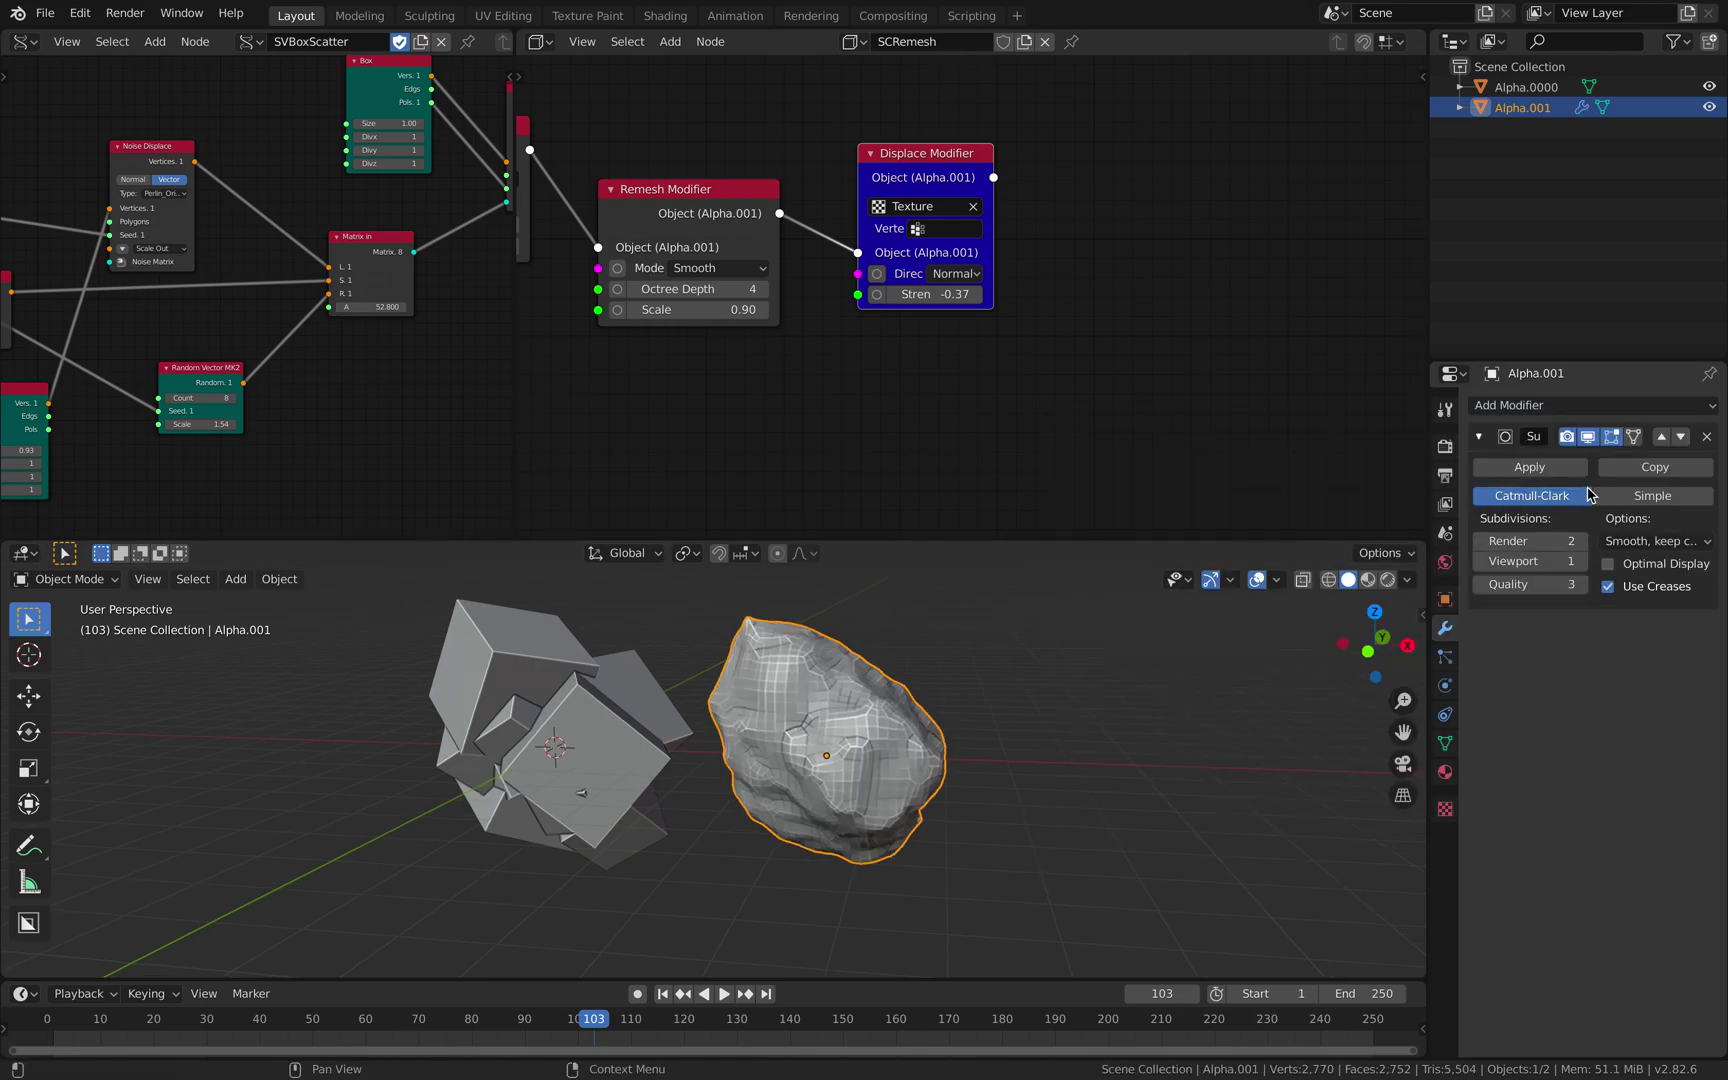
pyautogui.hotkey('ctrl', 'z')
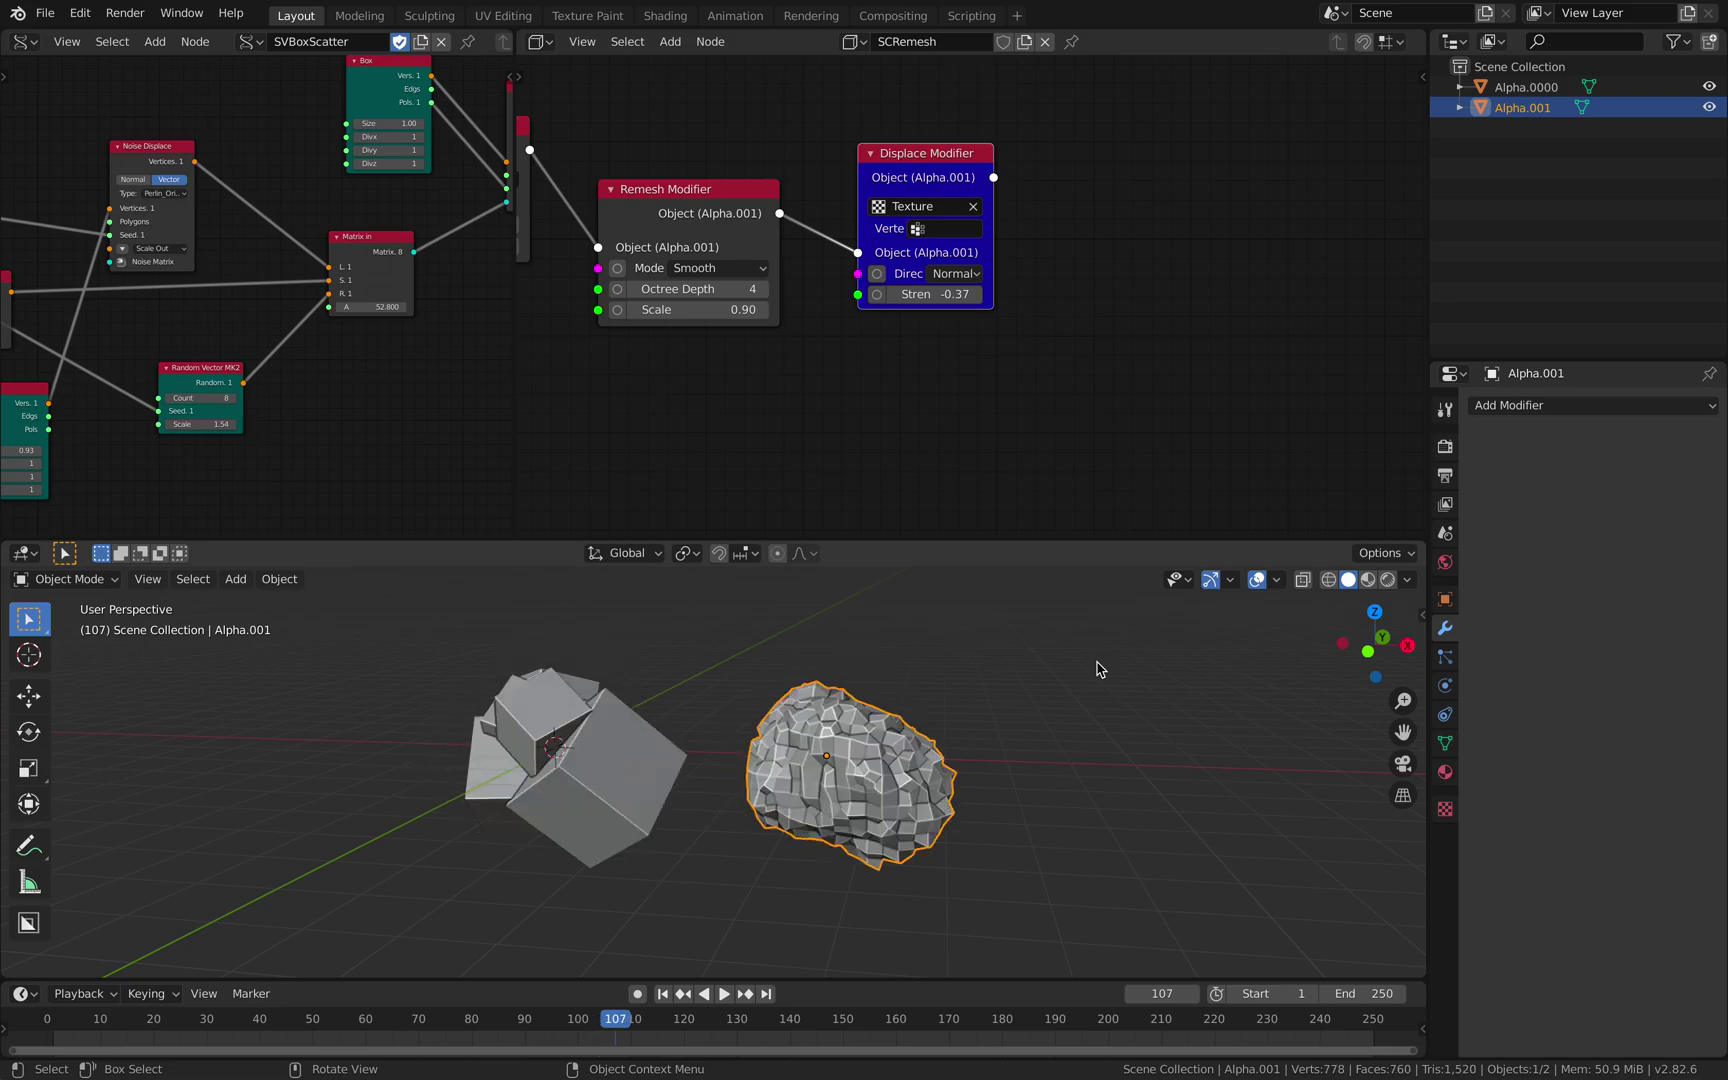
# Add a Subdivision Surface Modifier node fed by the Displace Modifier, and preview it with viewport level 2
pyautogui.keyDown('ctrl'); pyautogui.hscroll(2, 1003, 251); pyautogui.keyUp('ctrl')
pyautogui.hotkey('shift', 'a')
pyautogui.click(1006, 244)
pyautogui.write('subd')
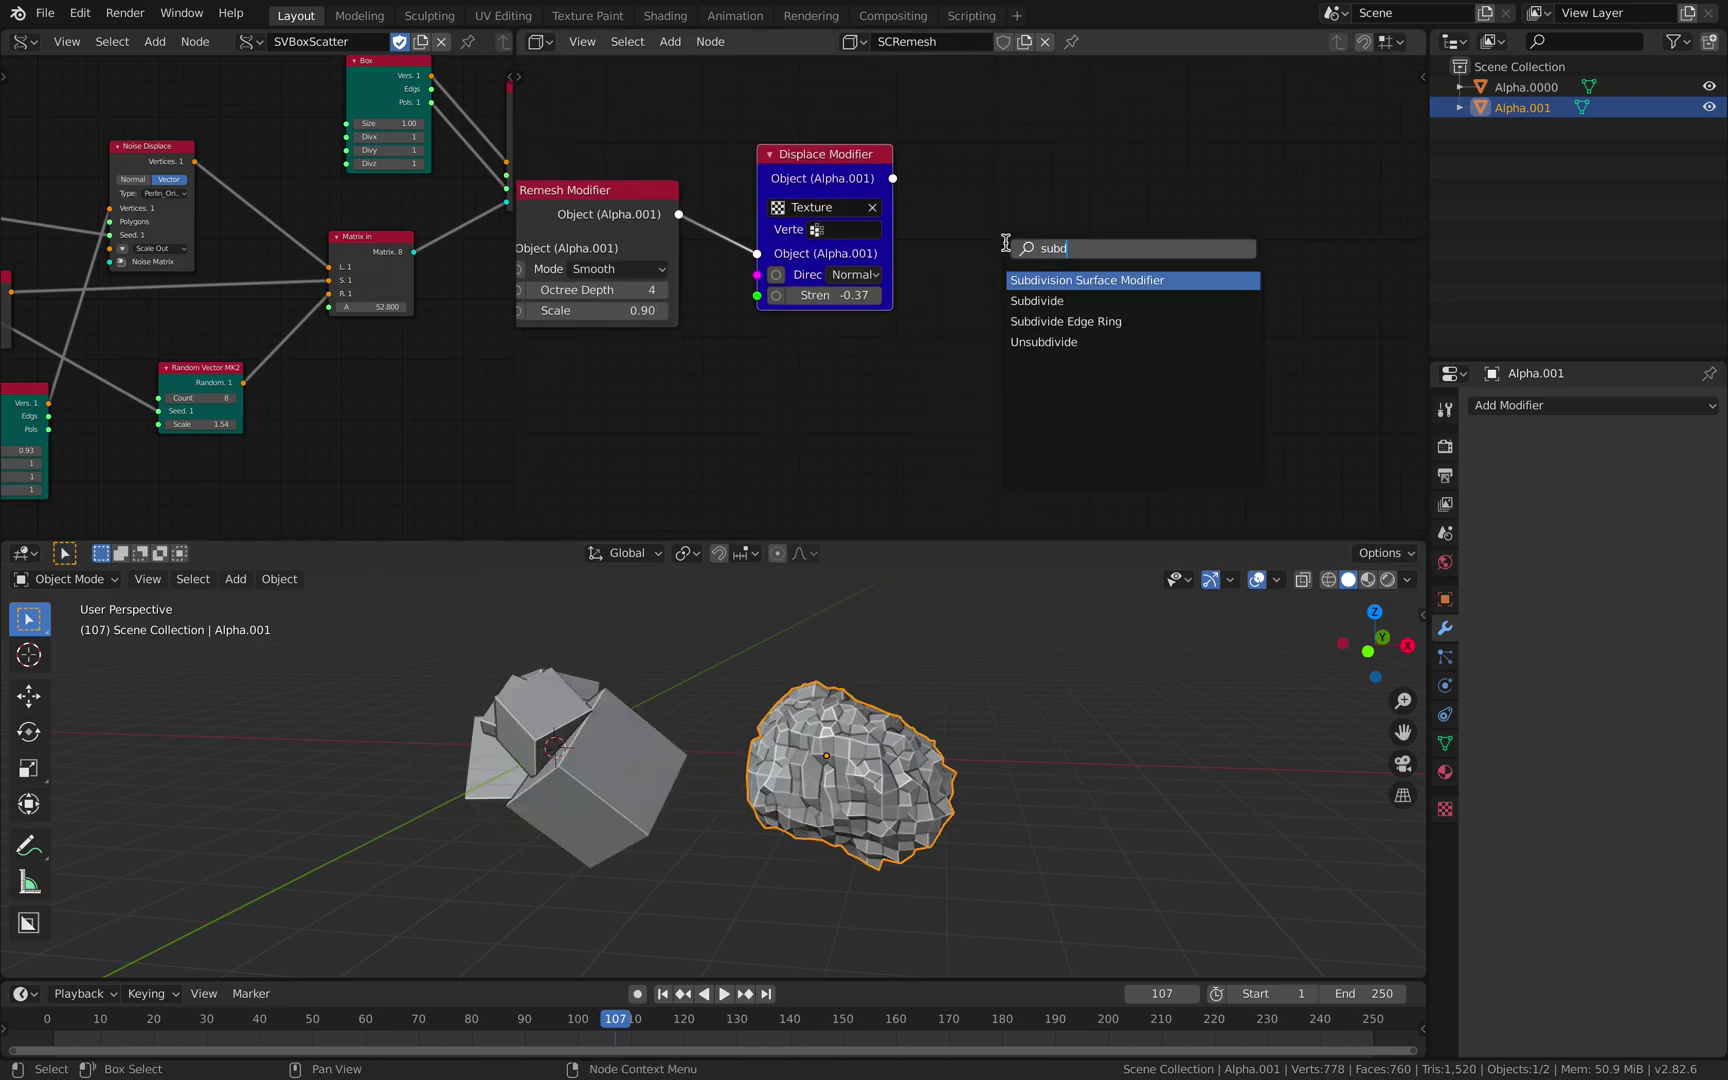
pyautogui.click(1040, 281)
pyautogui.moveTo(893, 178); pyautogui.dragTo(1010, 241)
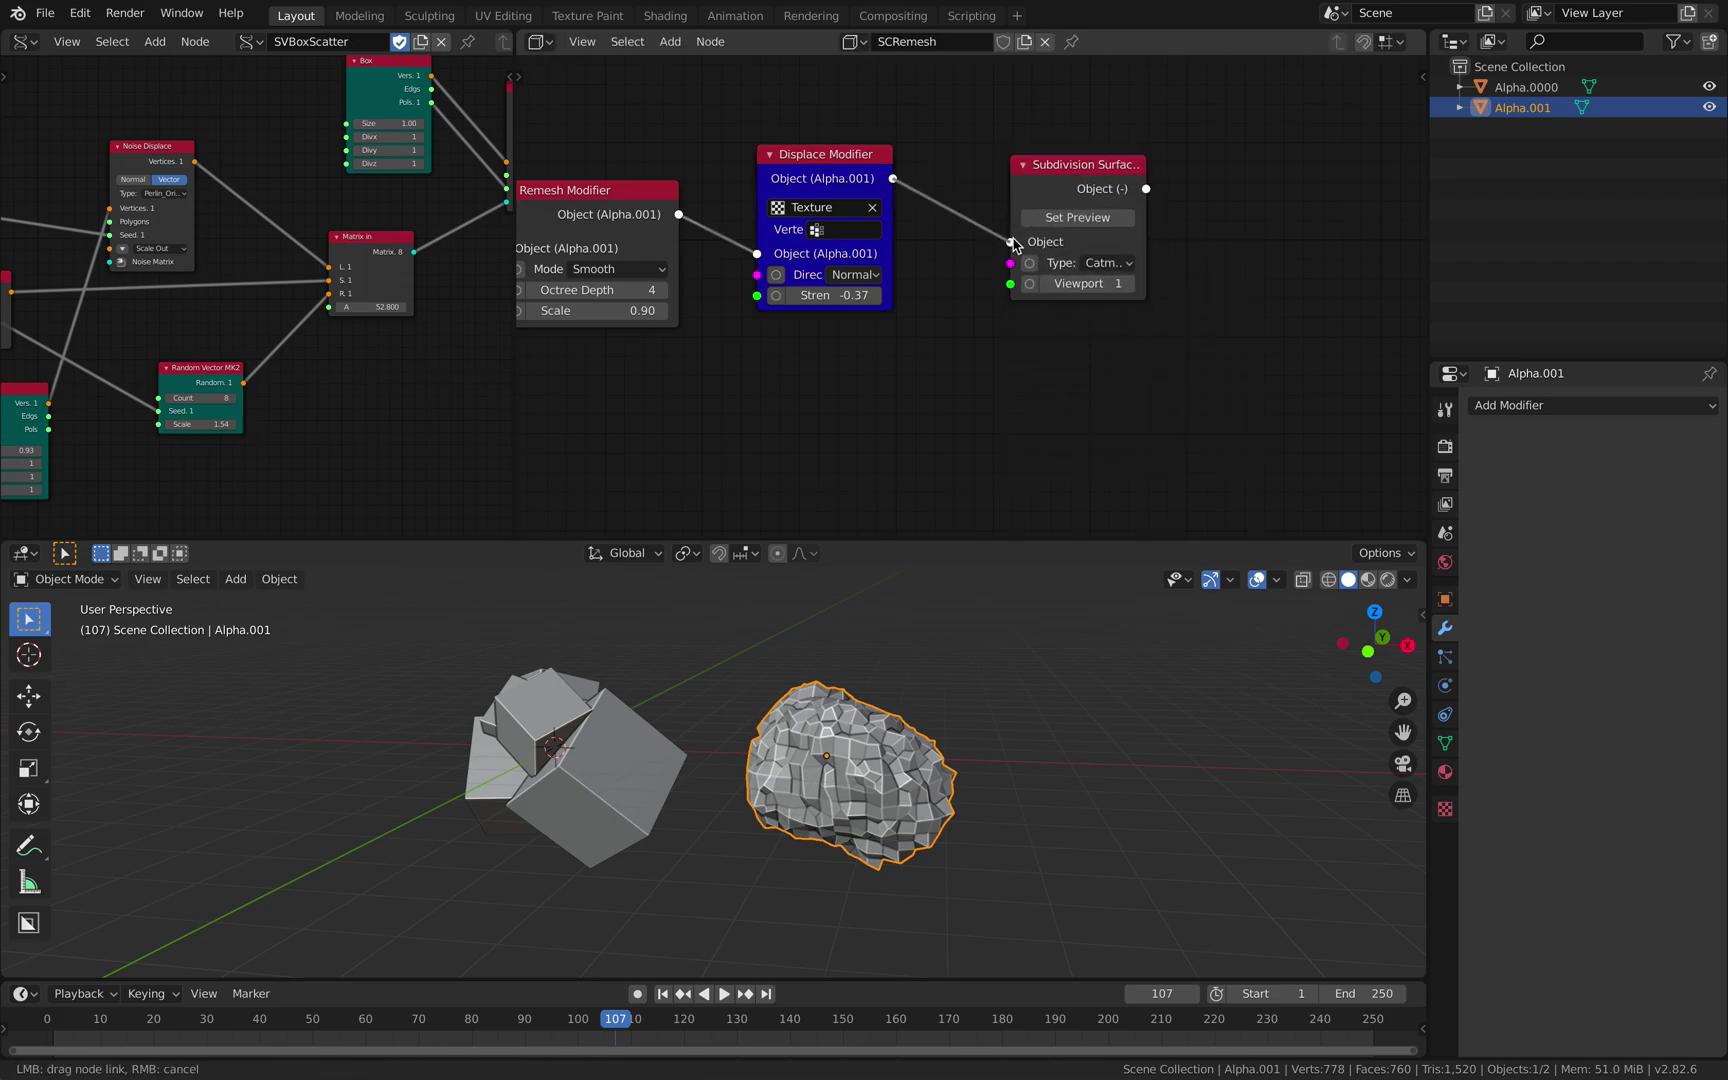
pyautogui.click(1070, 218)
pyautogui.click(1097, 265)
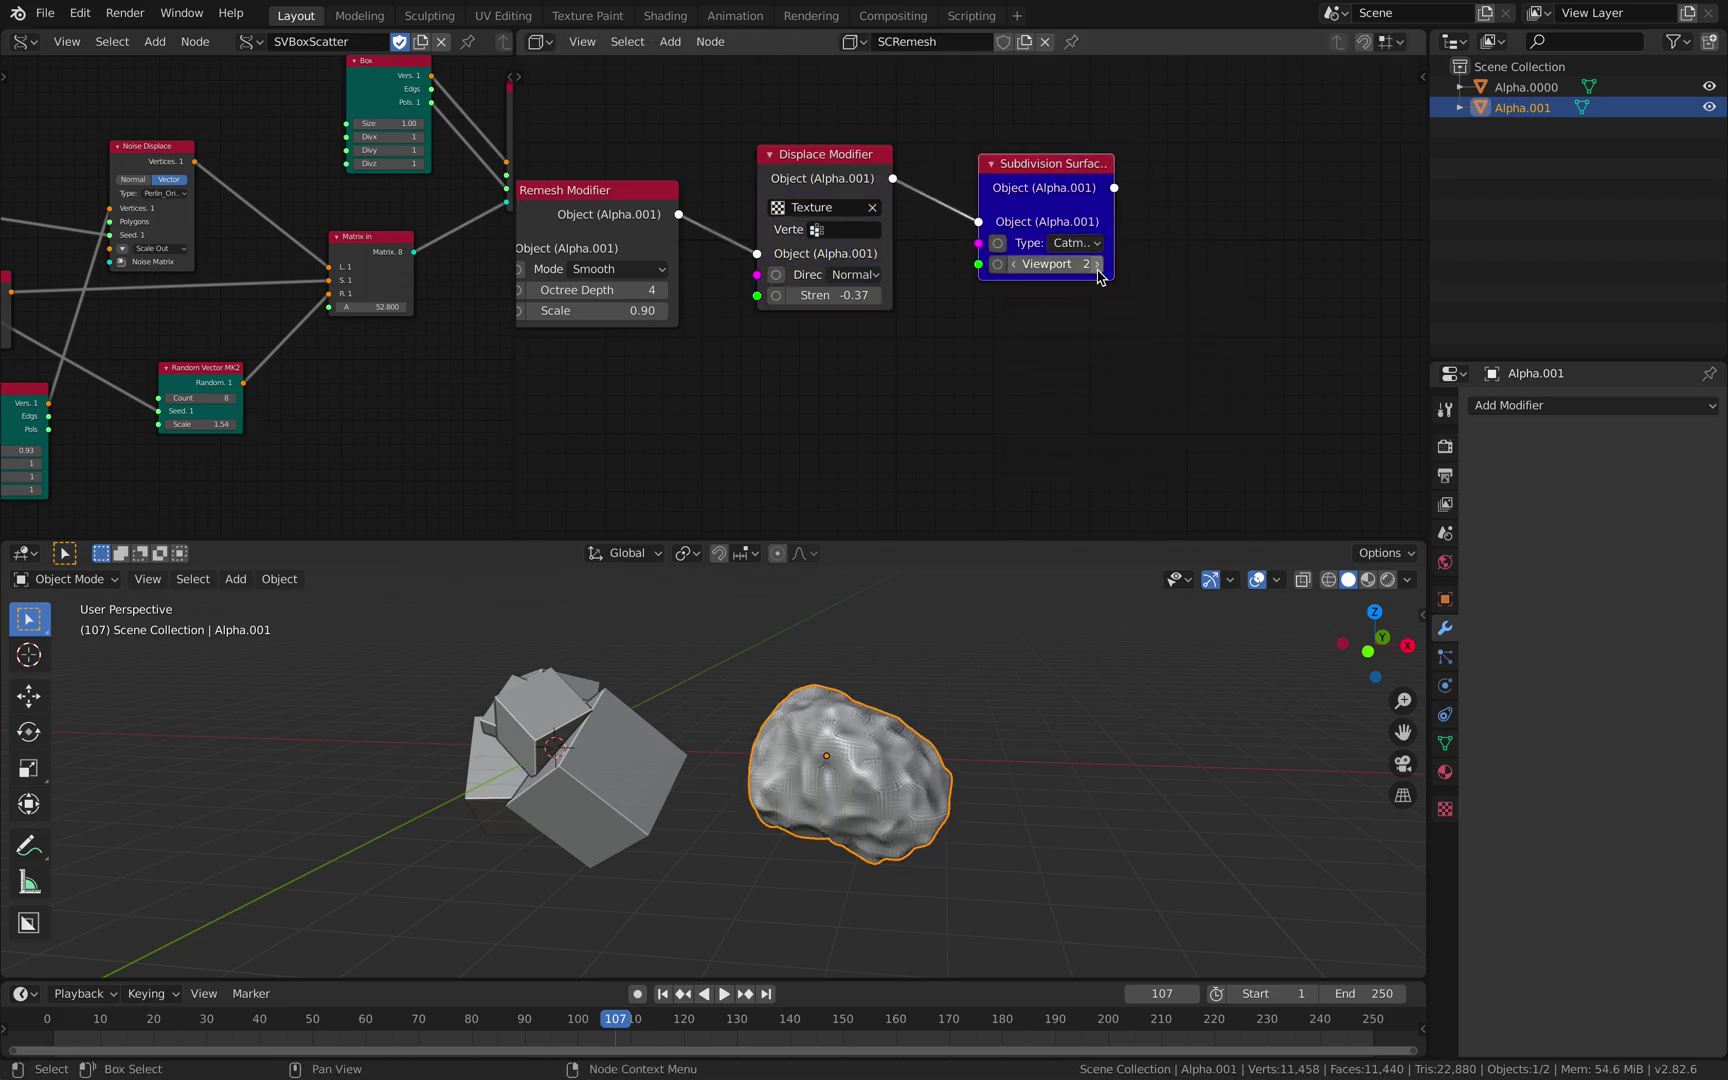
# Rearrange the chain so the Subdivision Surface Modifier node sits between the Remesh Modifier and the Displace Modifier
pyautogui.moveTo(974, 357); pyautogui.dragTo(985, 360, button='middle')
pyautogui.moveTo(855, 190); pyautogui.dragTo(923, 194)
pyautogui.moveTo(1056, 188); pyautogui.dragTo(1077, 186)
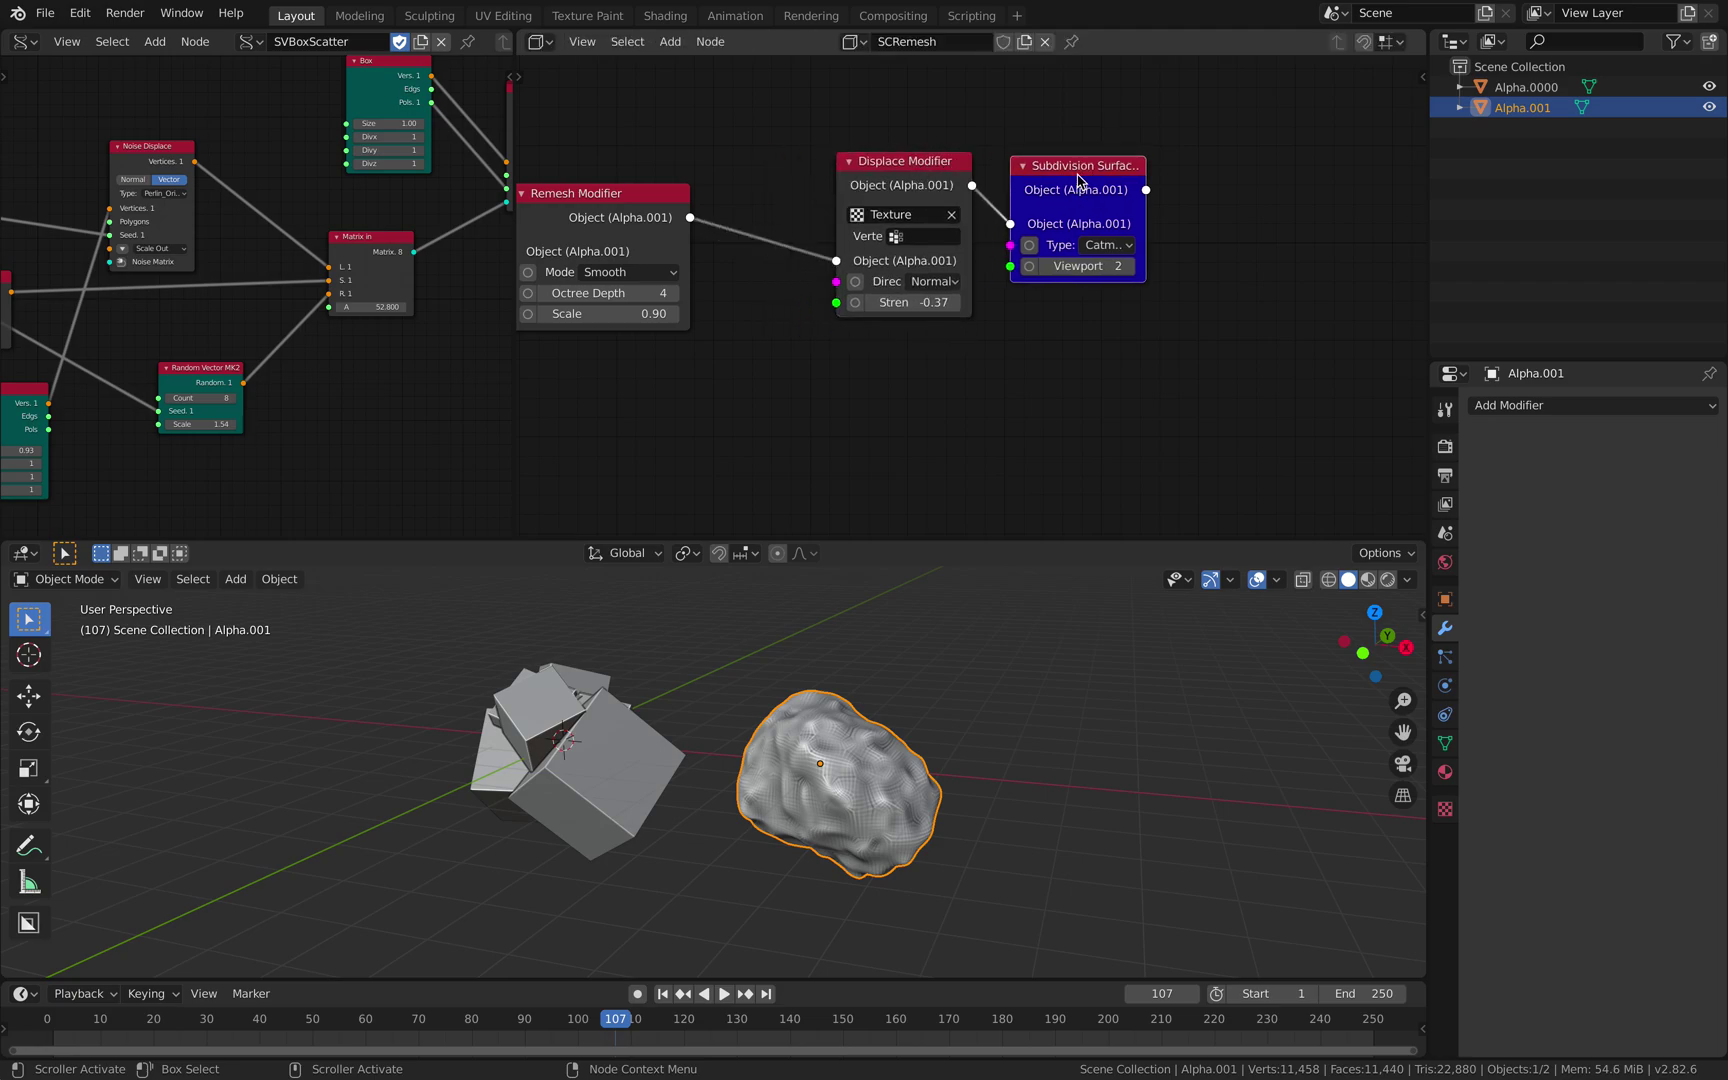
pyautogui.moveTo(1080, 181); pyautogui.dragTo(837, 193)
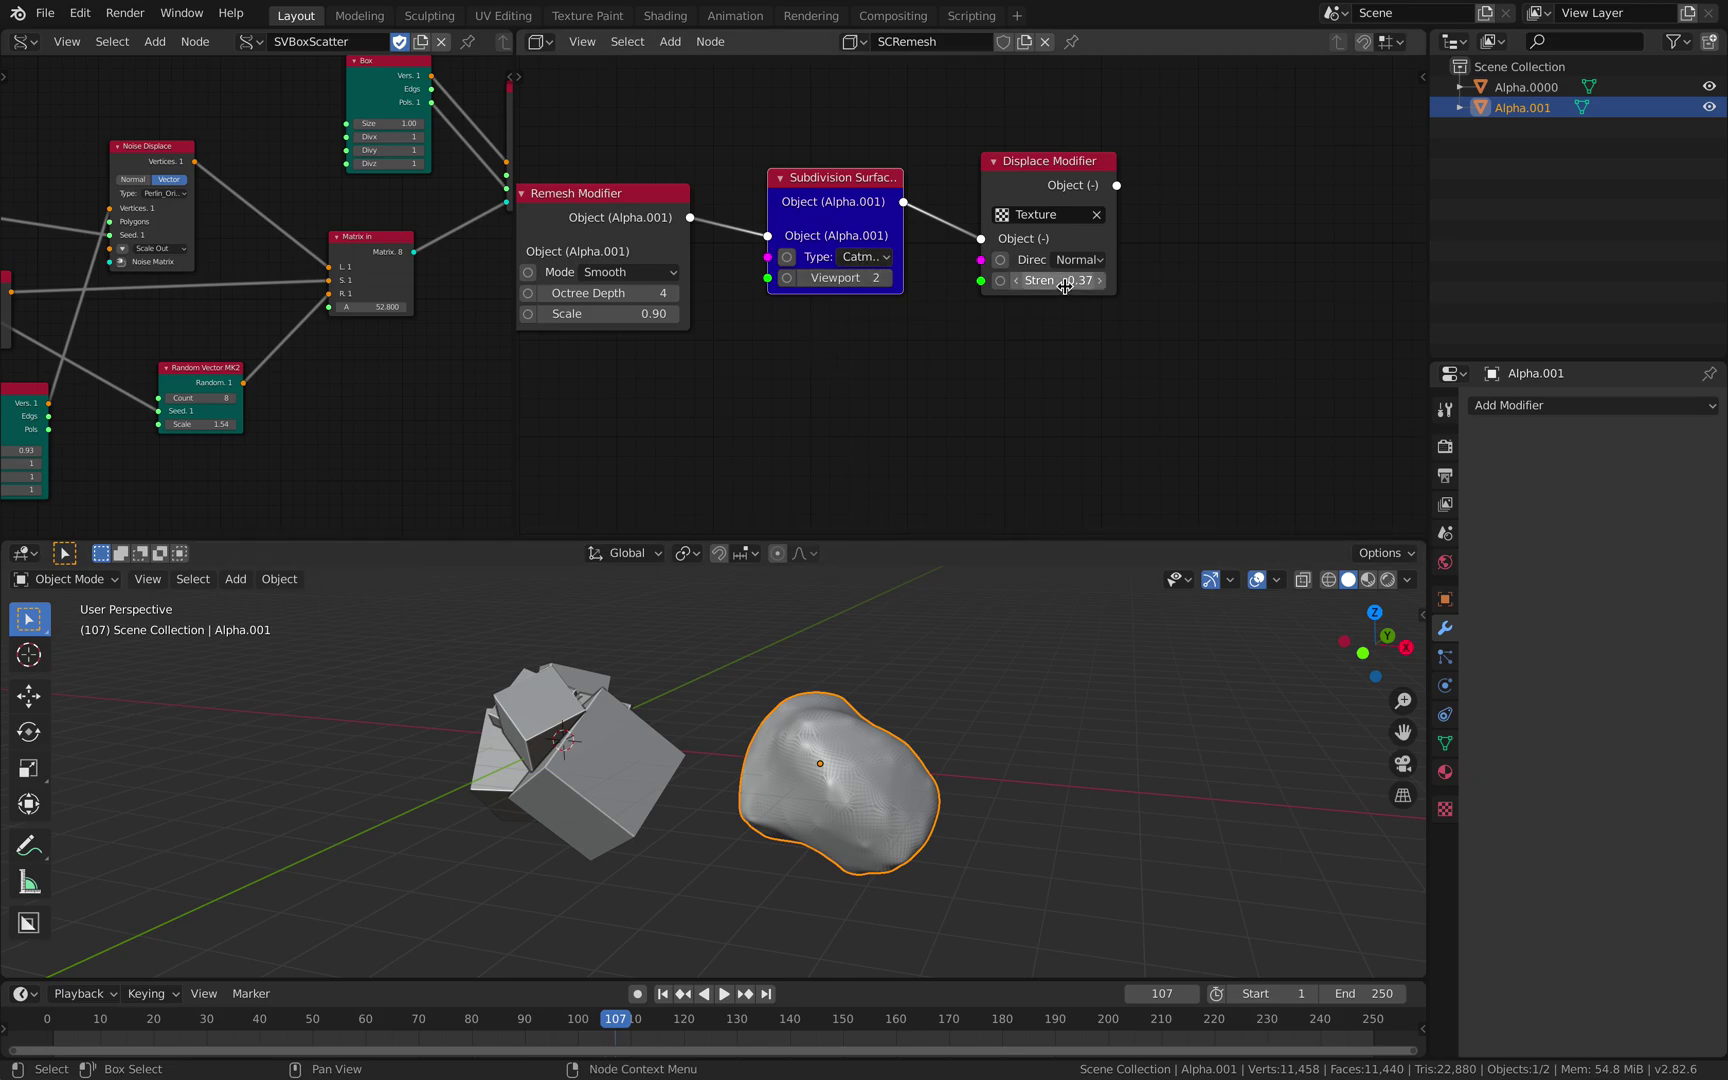
# Set the preview to the Displace Modifier node and change its strength to 0.11
pyautogui.click(1061, 220)
pyautogui.click(1060, 215)
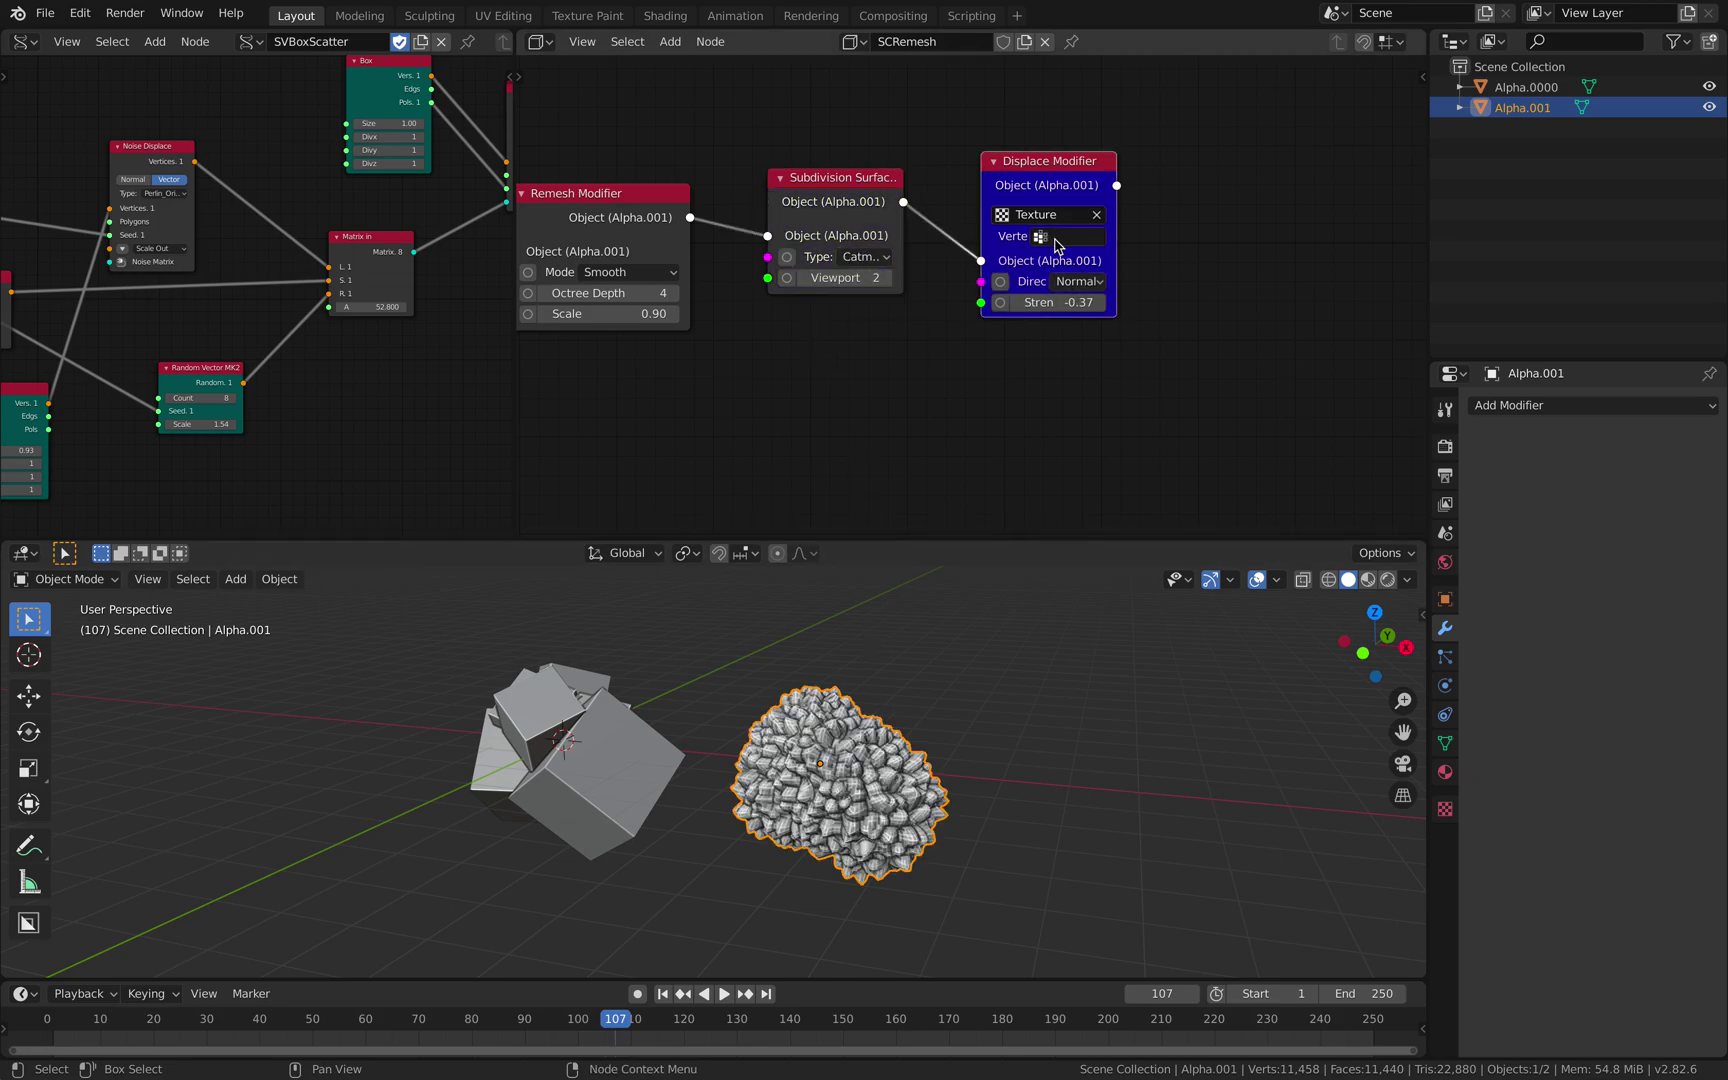
pyautogui.moveTo(1060, 302); pyautogui.dragTo(1150, 302)
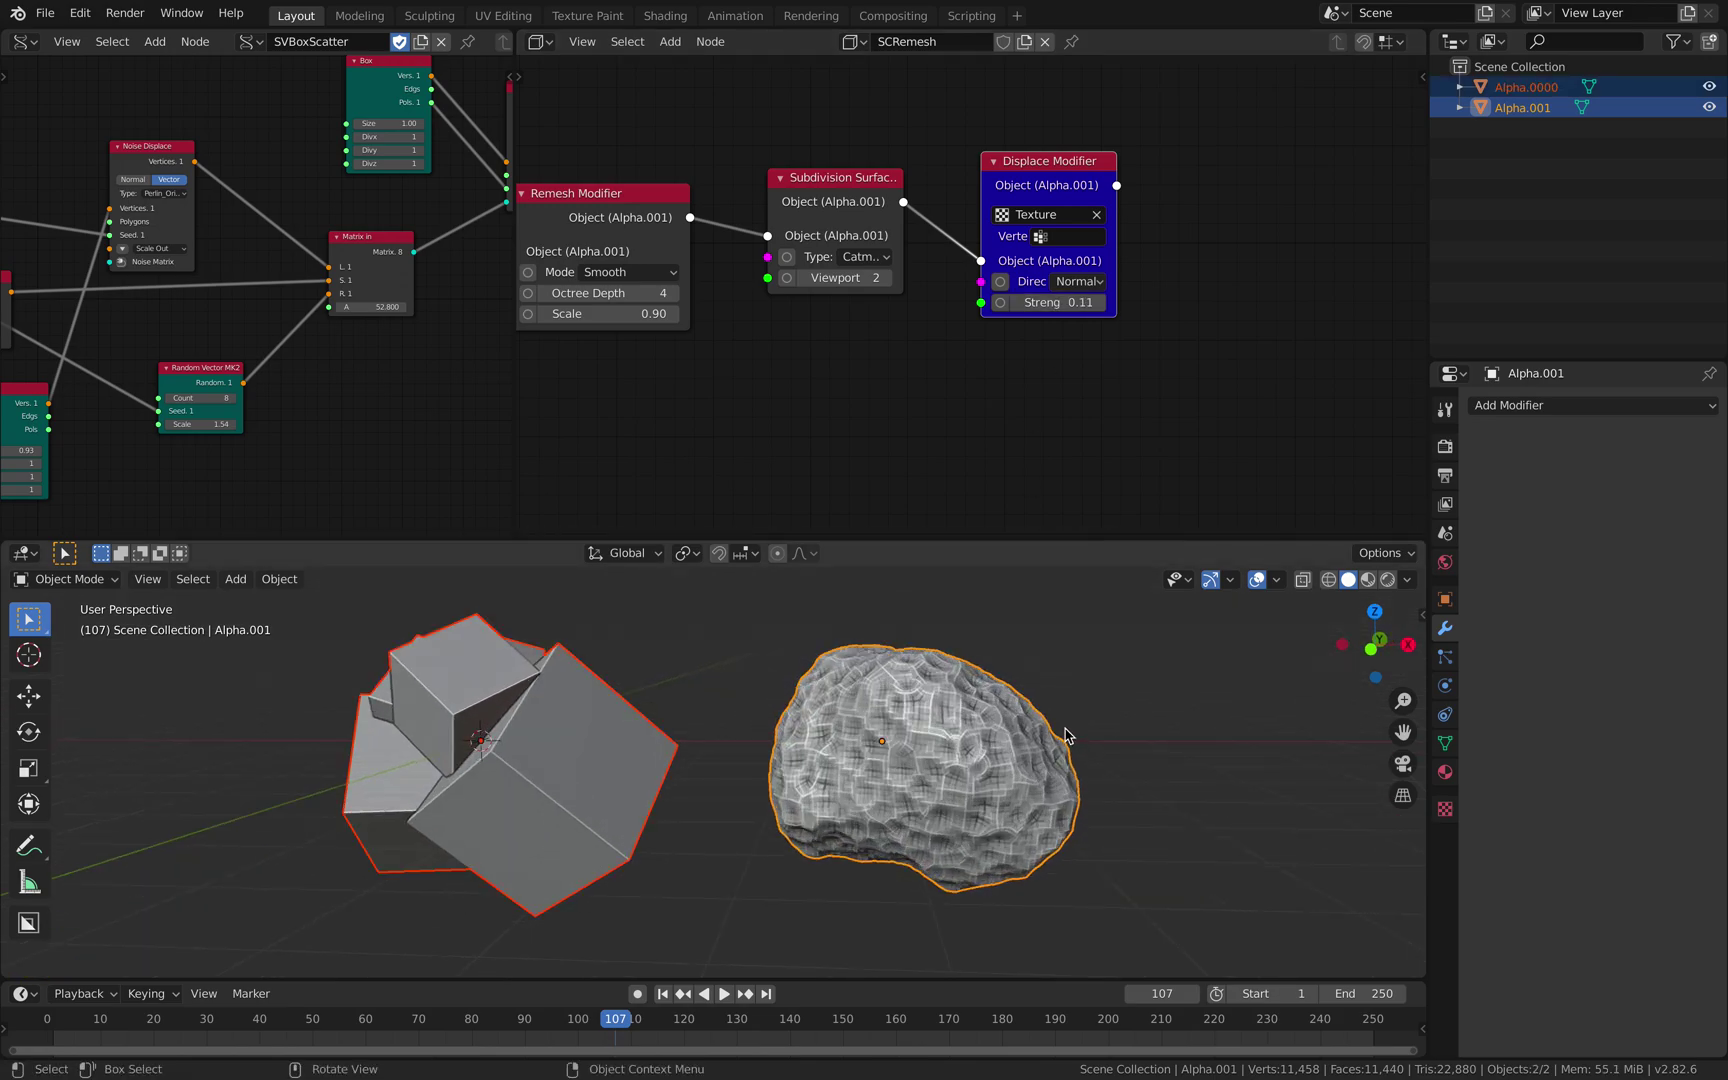
# Save the Blender file and advance the timeline to frame 112 for another asteroid variation
pyautogui.moveTo(1049, 760); pyautogui.dragTo(1111, 706, button='middle')
pyautogui.hotkey('ctrl', 's')
pyautogui.click(1112, 711)
pyautogui.press('Right')
pyautogui.press('Right')
pyautogui.press('Right')
pyautogui.press('Right')
pyautogui.press('Right')
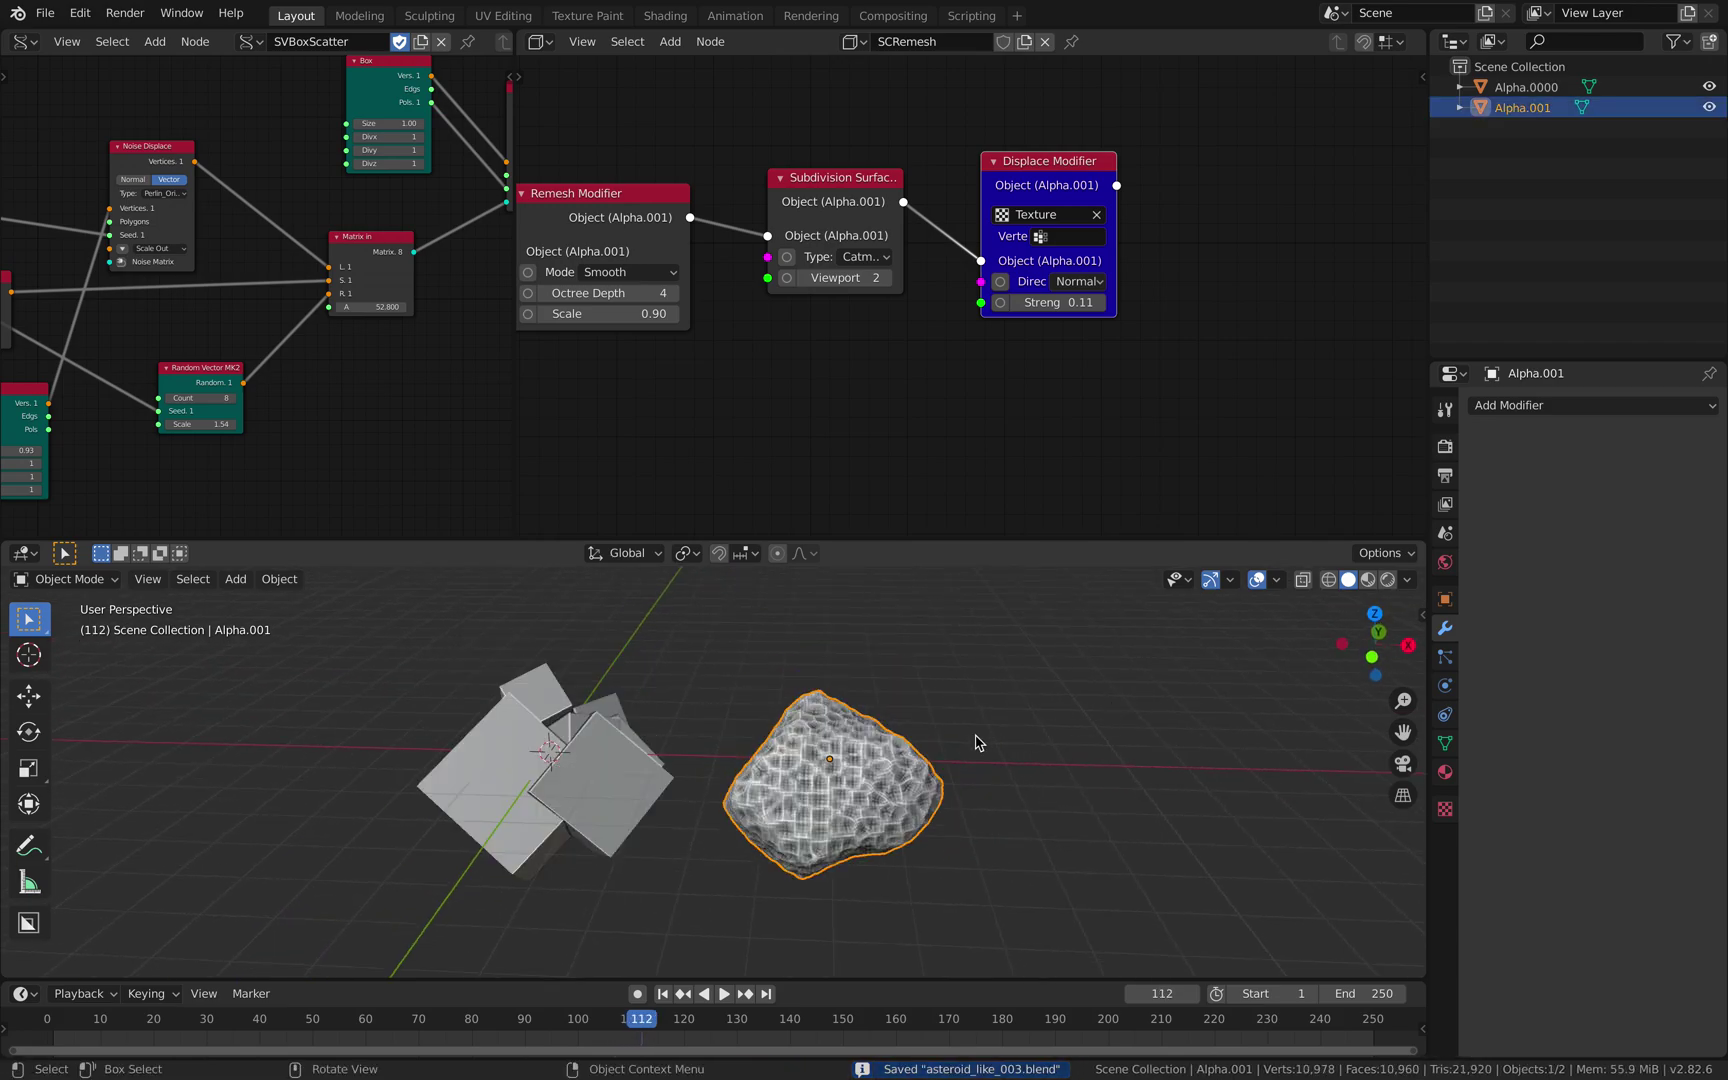
# Give the asteroid a new material with a light green viewport colour, viewport metallic 0.637 and roughness 0.312
pyautogui.click(1445, 771)
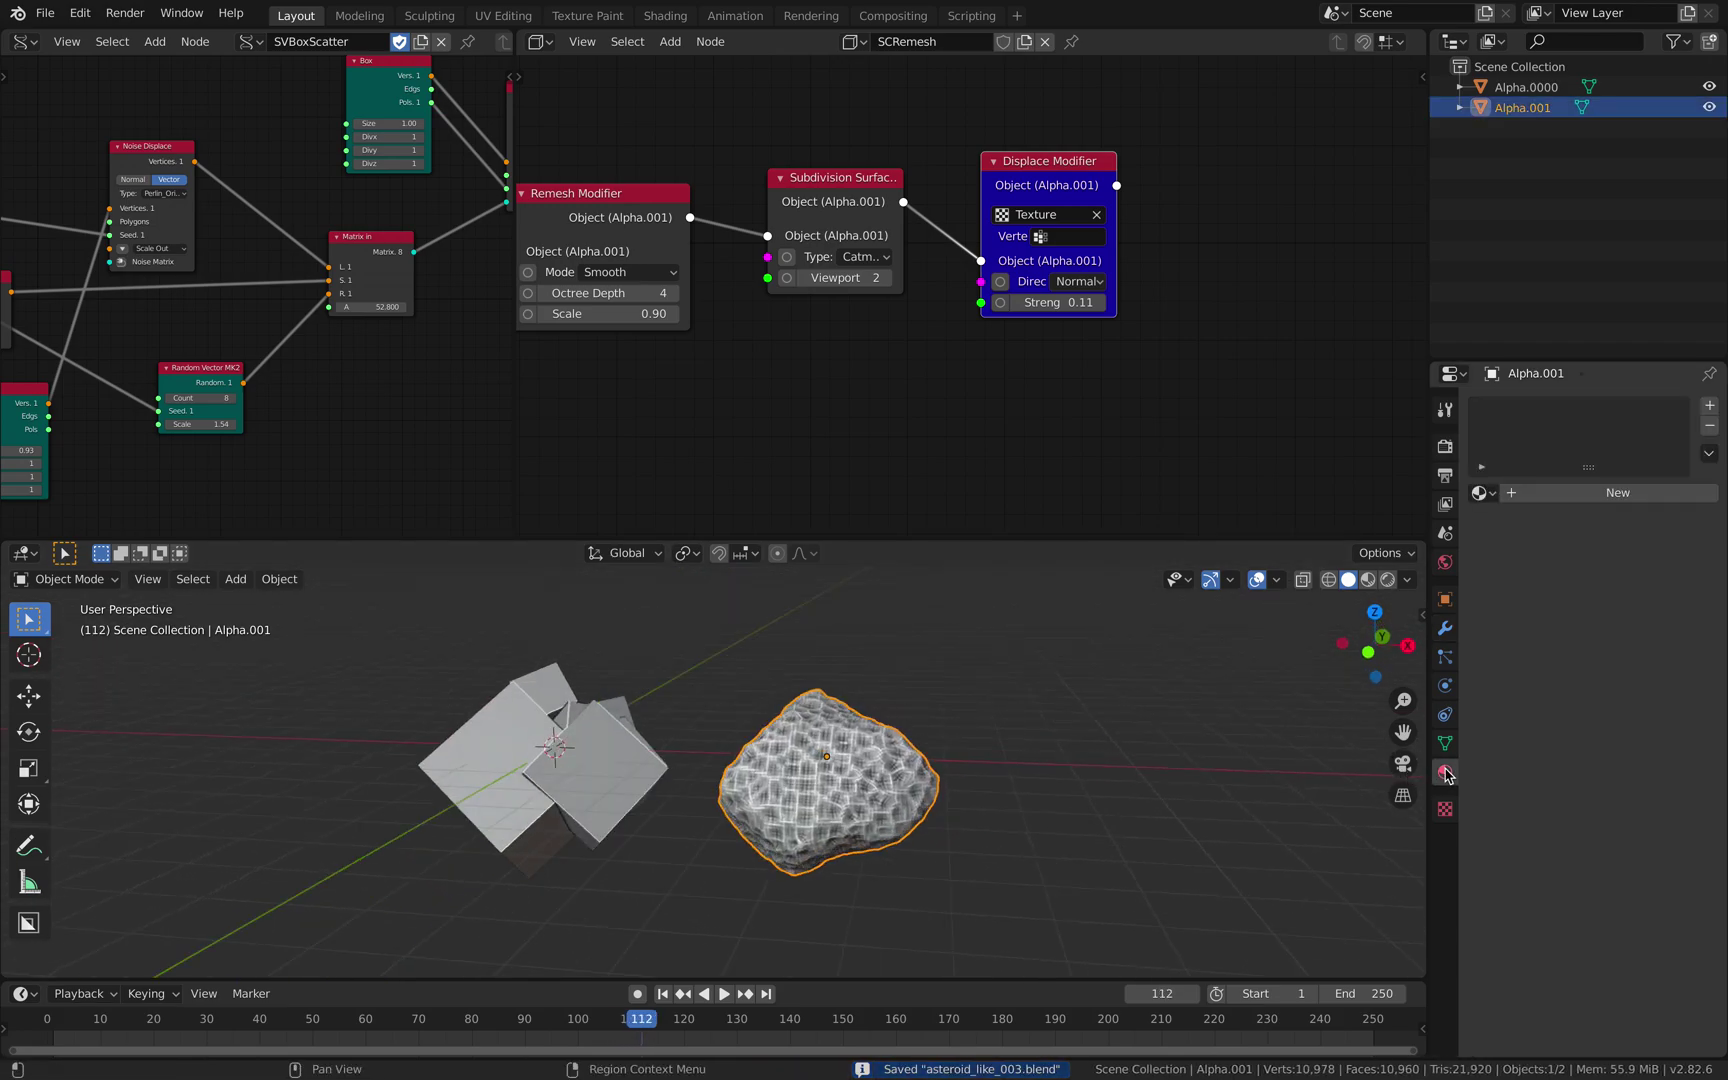
pyautogui.click(1584, 494)
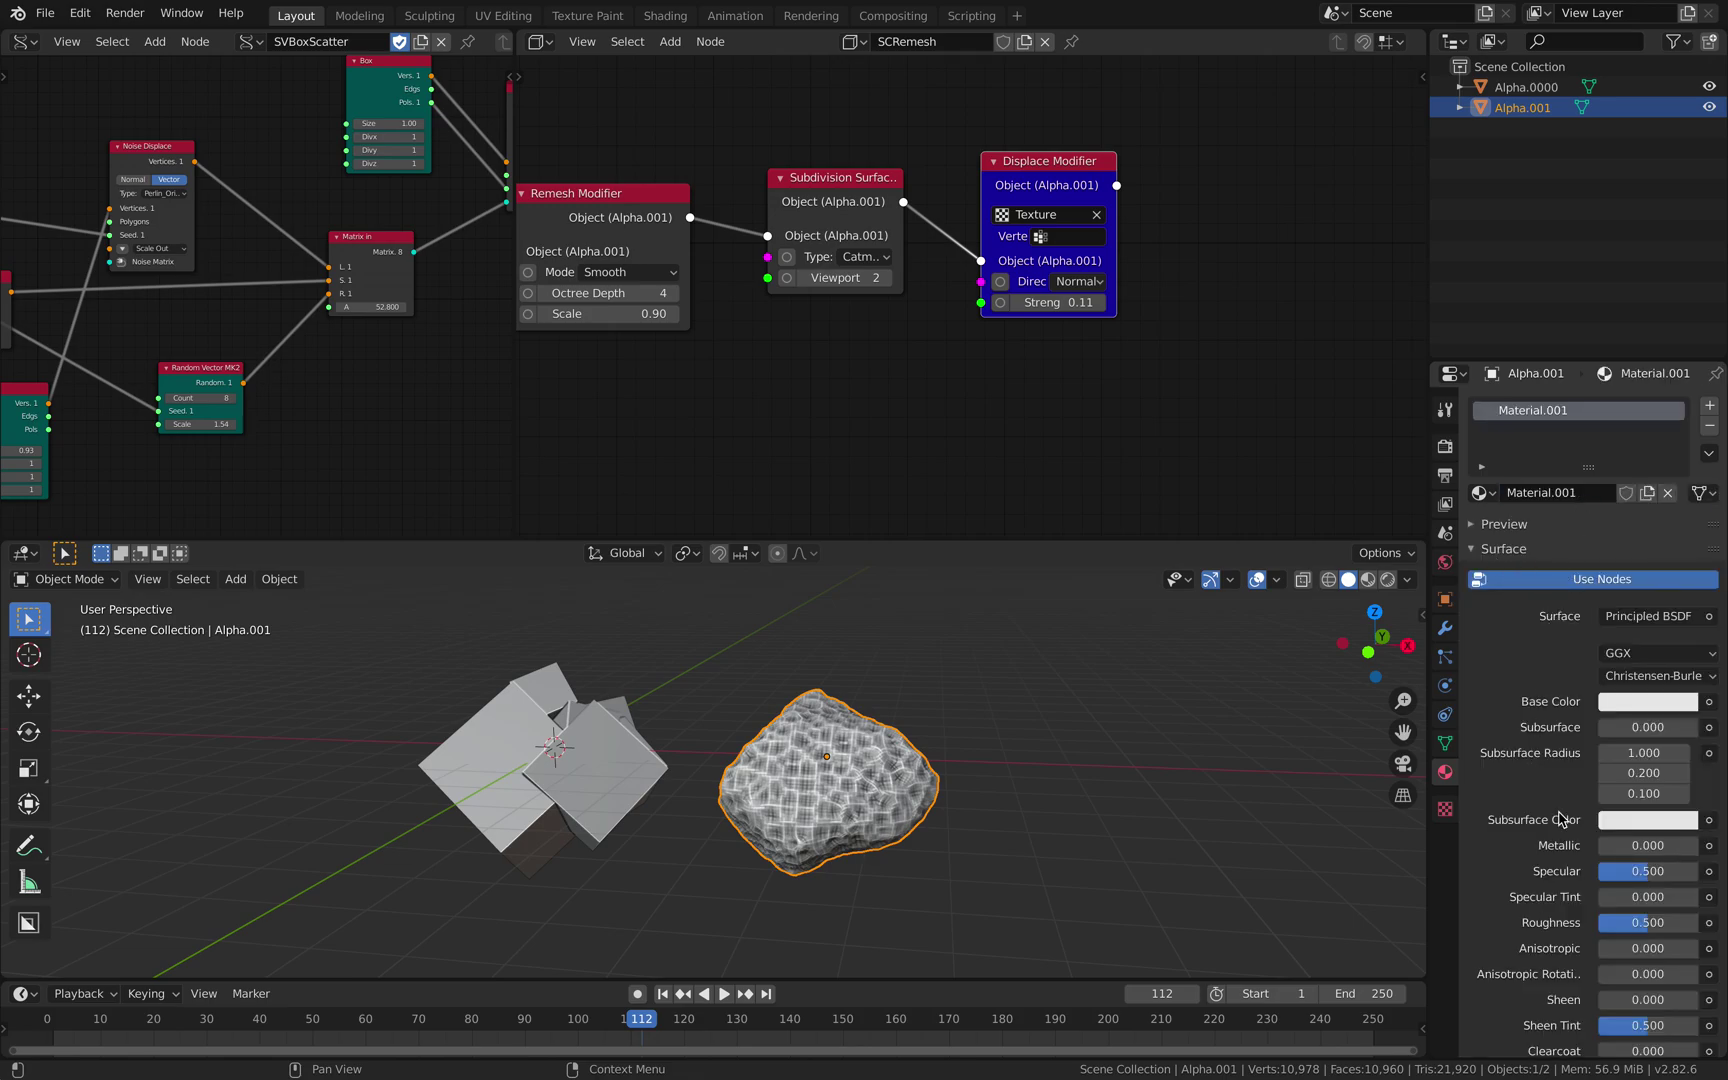
pyautogui.scroll(-12, 1560, 815)
pyautogui.click(1589, 1021)
pyautogui.scroll(-2, 1610, 1035)
pyautogui.moveTo(1600, 991)
pyautogui.mouseDown()
pyautogui.moveTo(1656, 991)
pyautogui.moveTo(1618, 1014)
pyautogui.mouseUp()
pyautogui.click(1628, 969)
pyautogui.click(1586, 743)
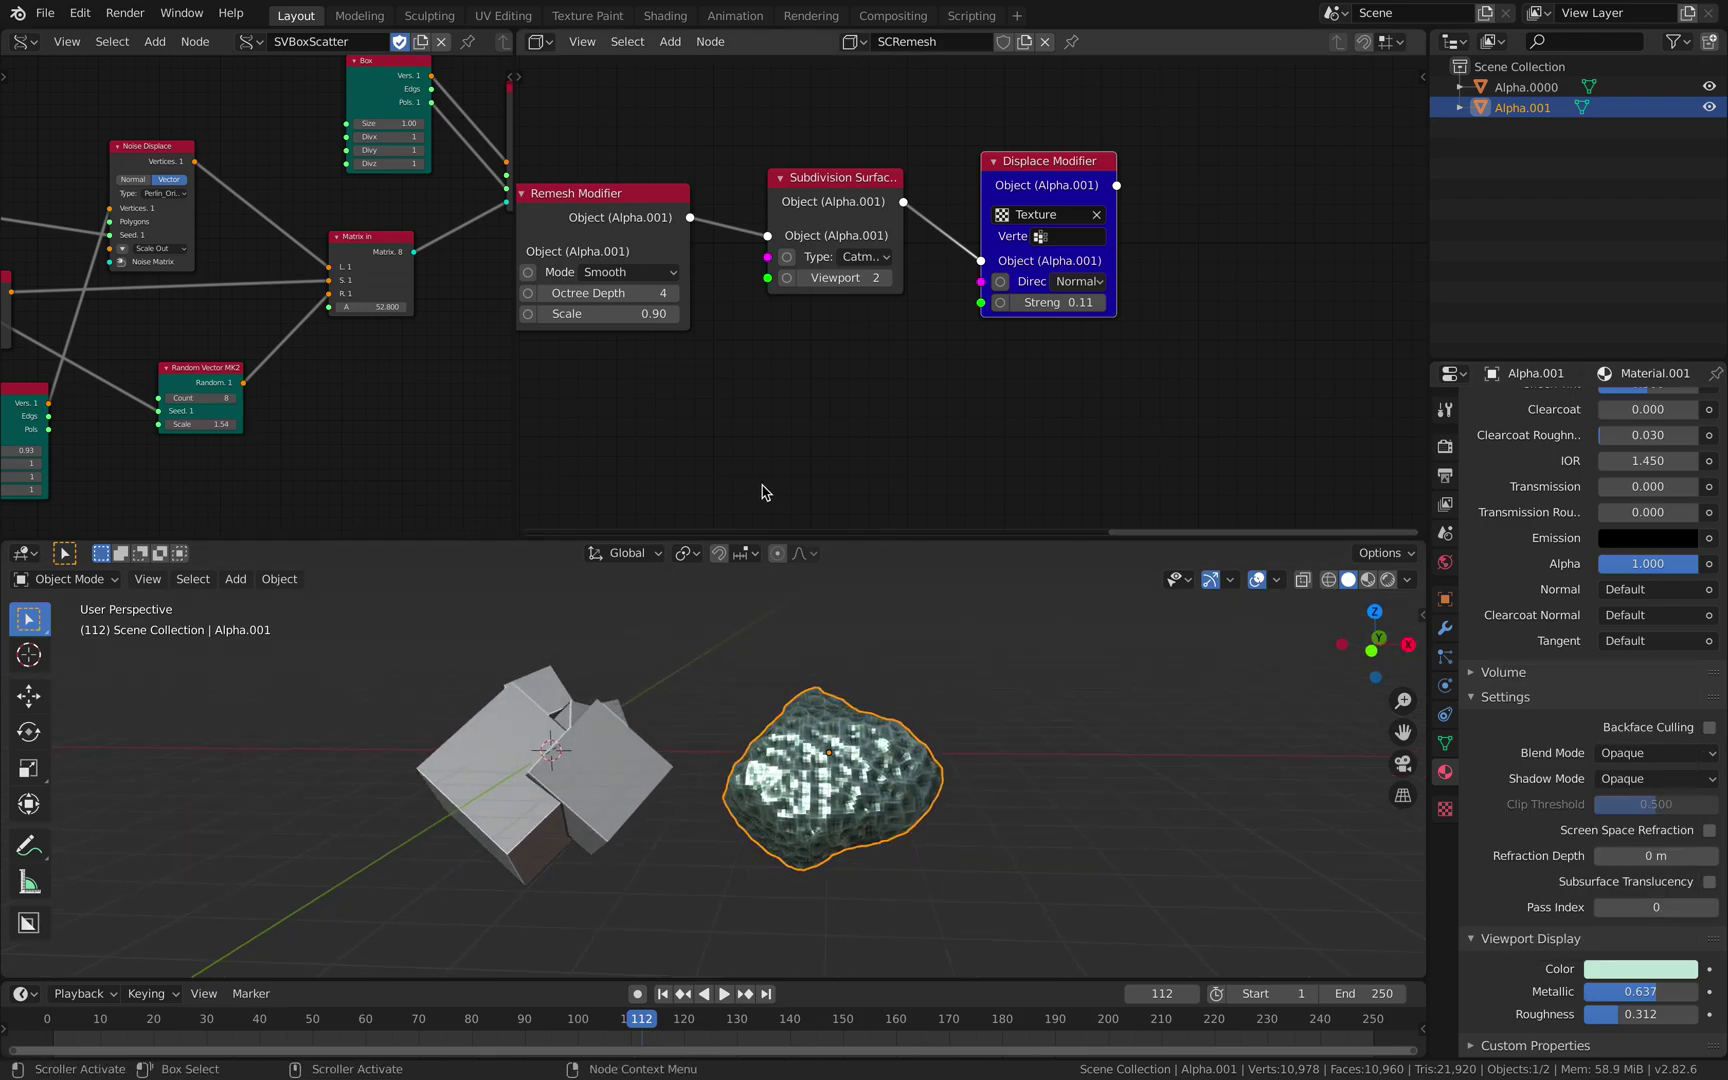
# Export the selected asteroid as the Universal Scene Description file asteroid_like_003.usdc on the Desktop
pyautogui.click(45, 13)
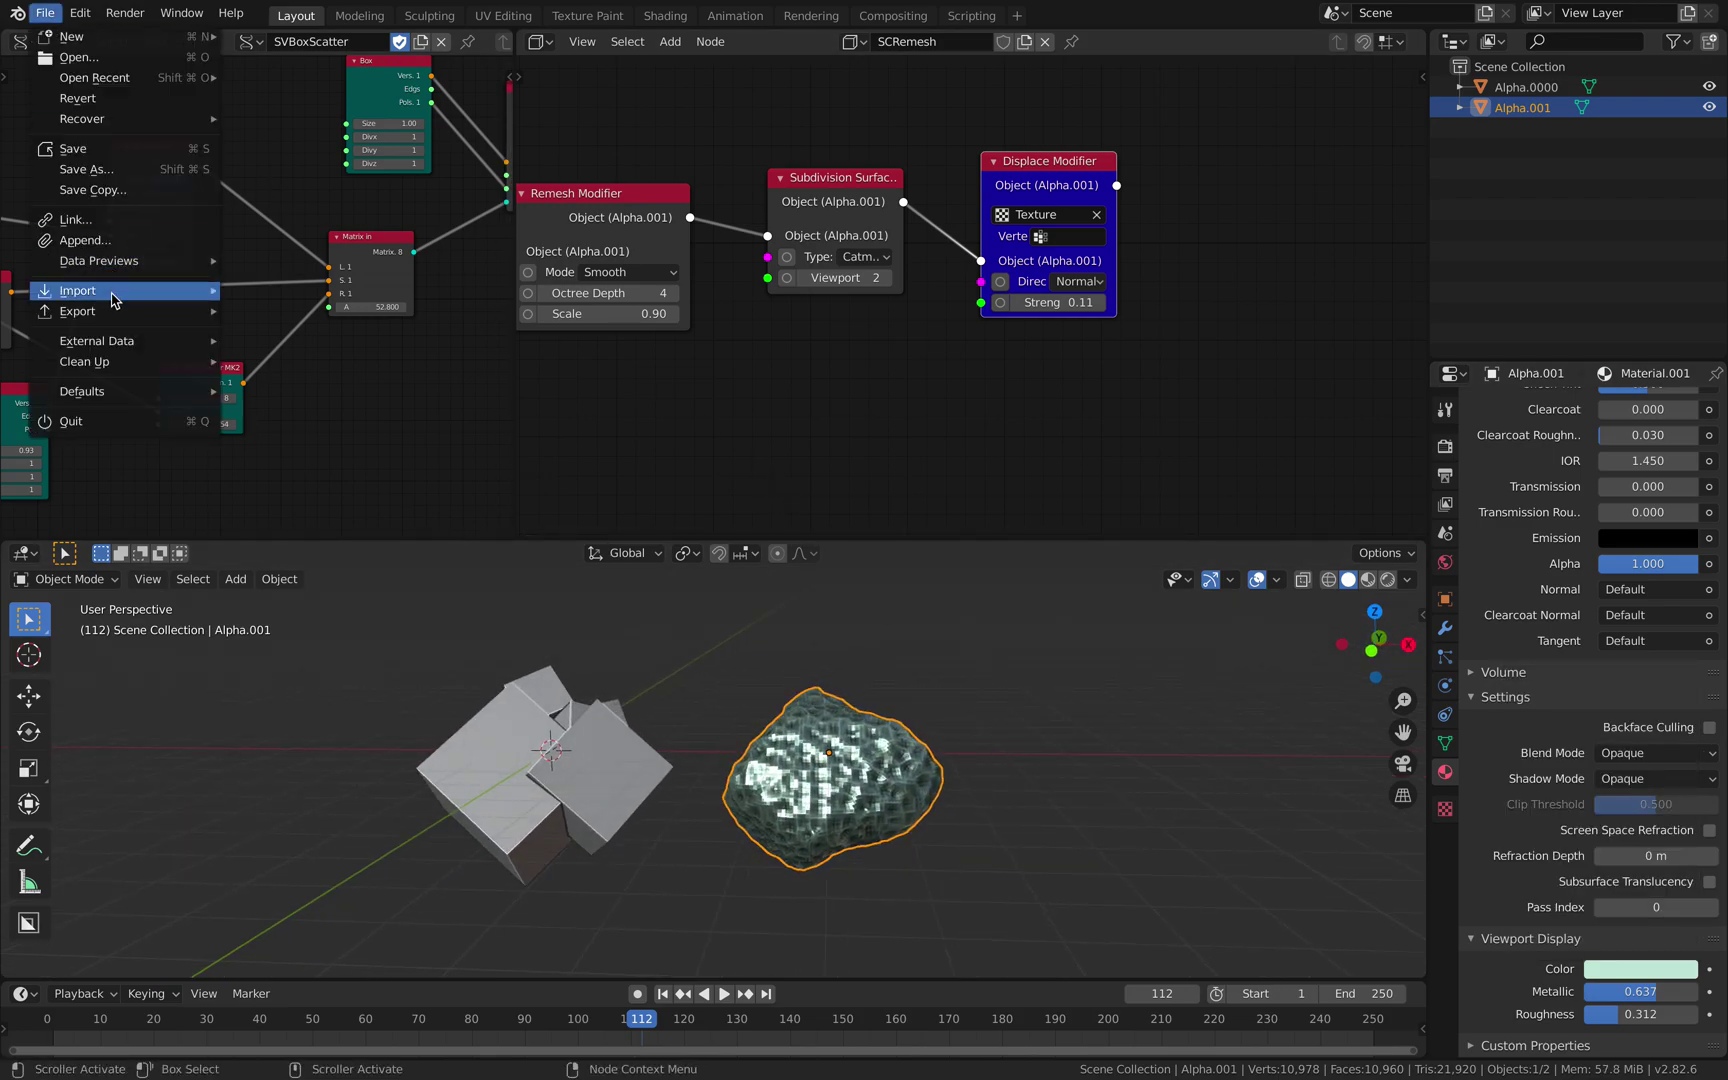
pyautogui.moveTo(113, 311)
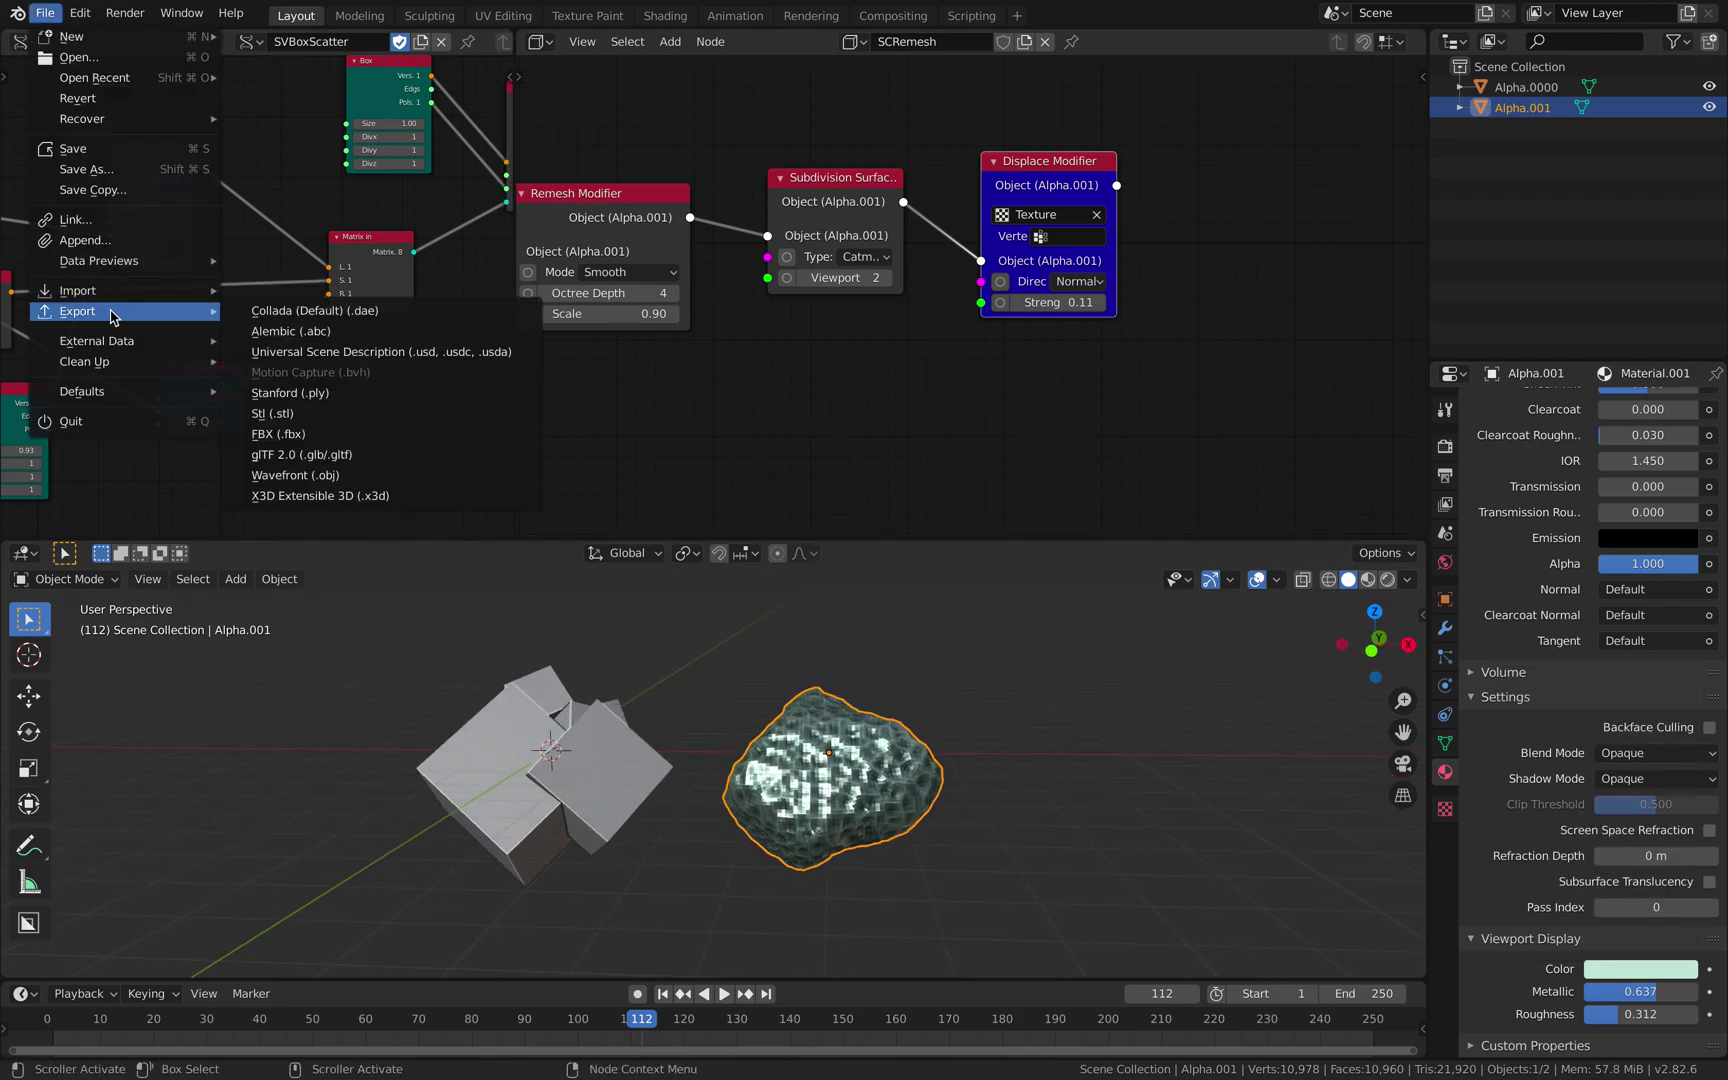
pyautogui.click(455, 352)
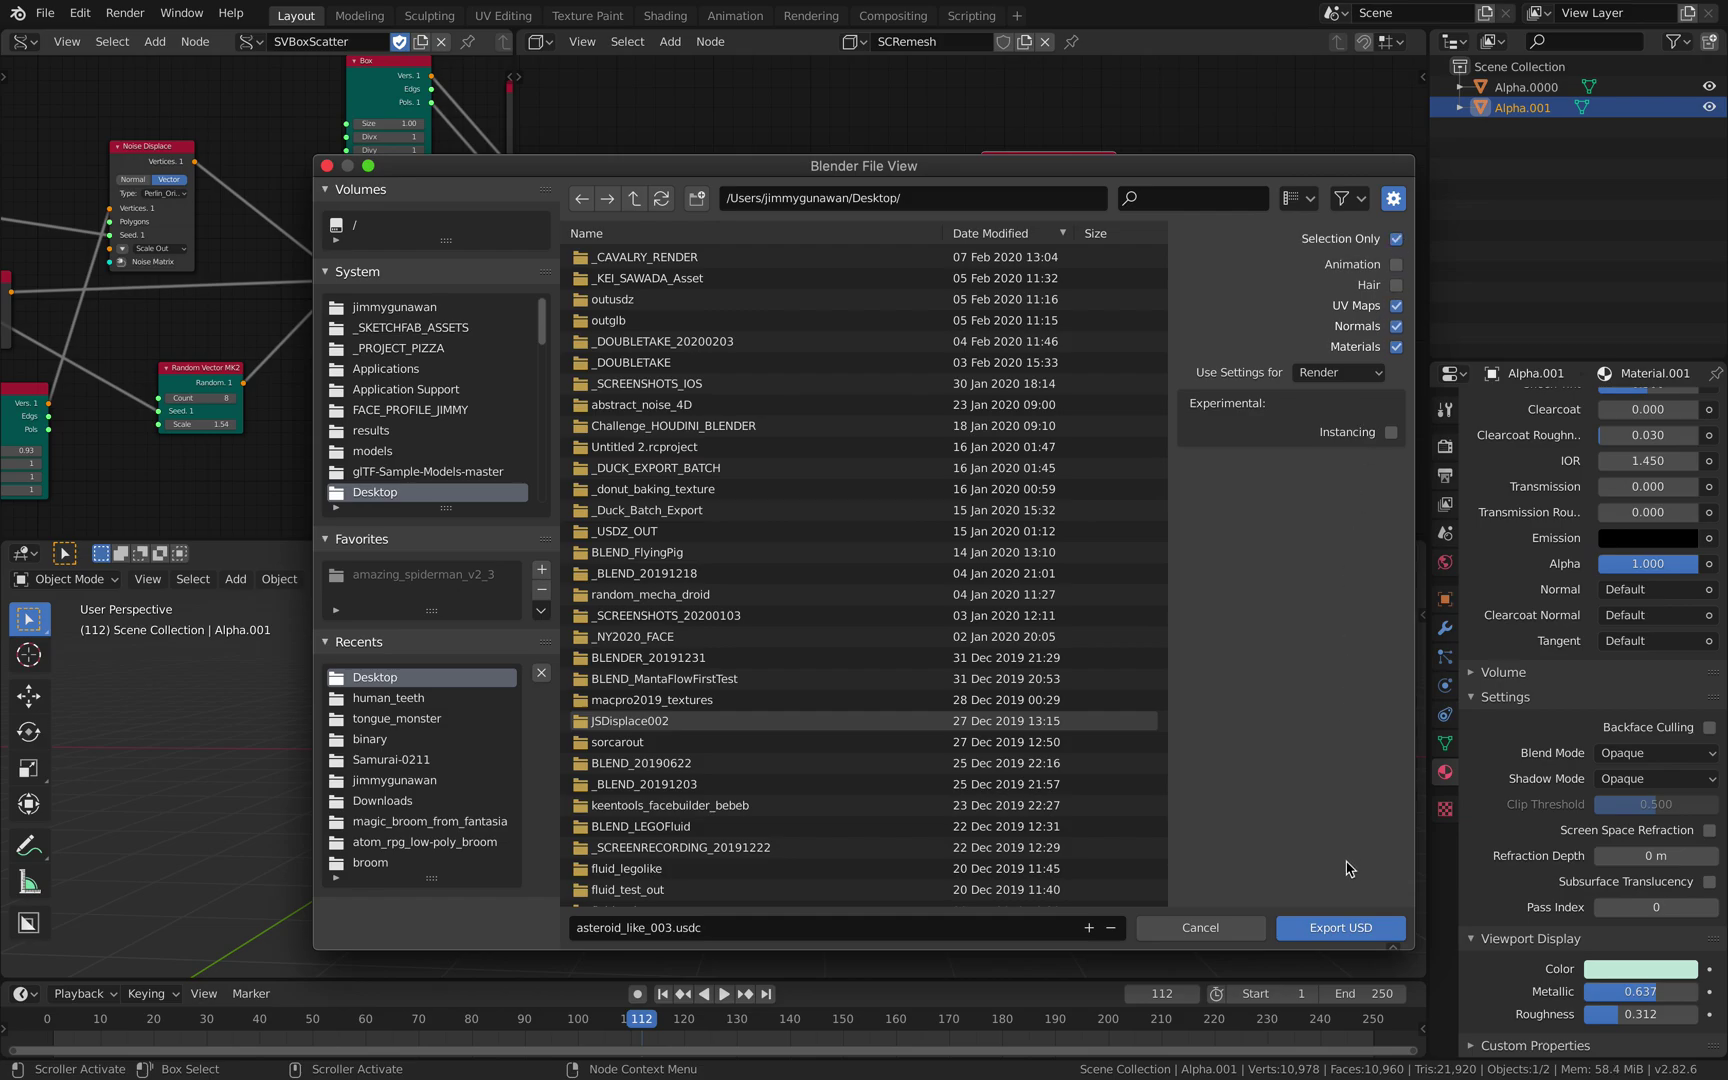
pyautogui.click(1340, 927)
# Switch to Finder and inspect asteroid_like_003.usdc from the Desktop folder in an enlarged Quick Look preview
pyautogui.hotkey('ctrl', 'Left')
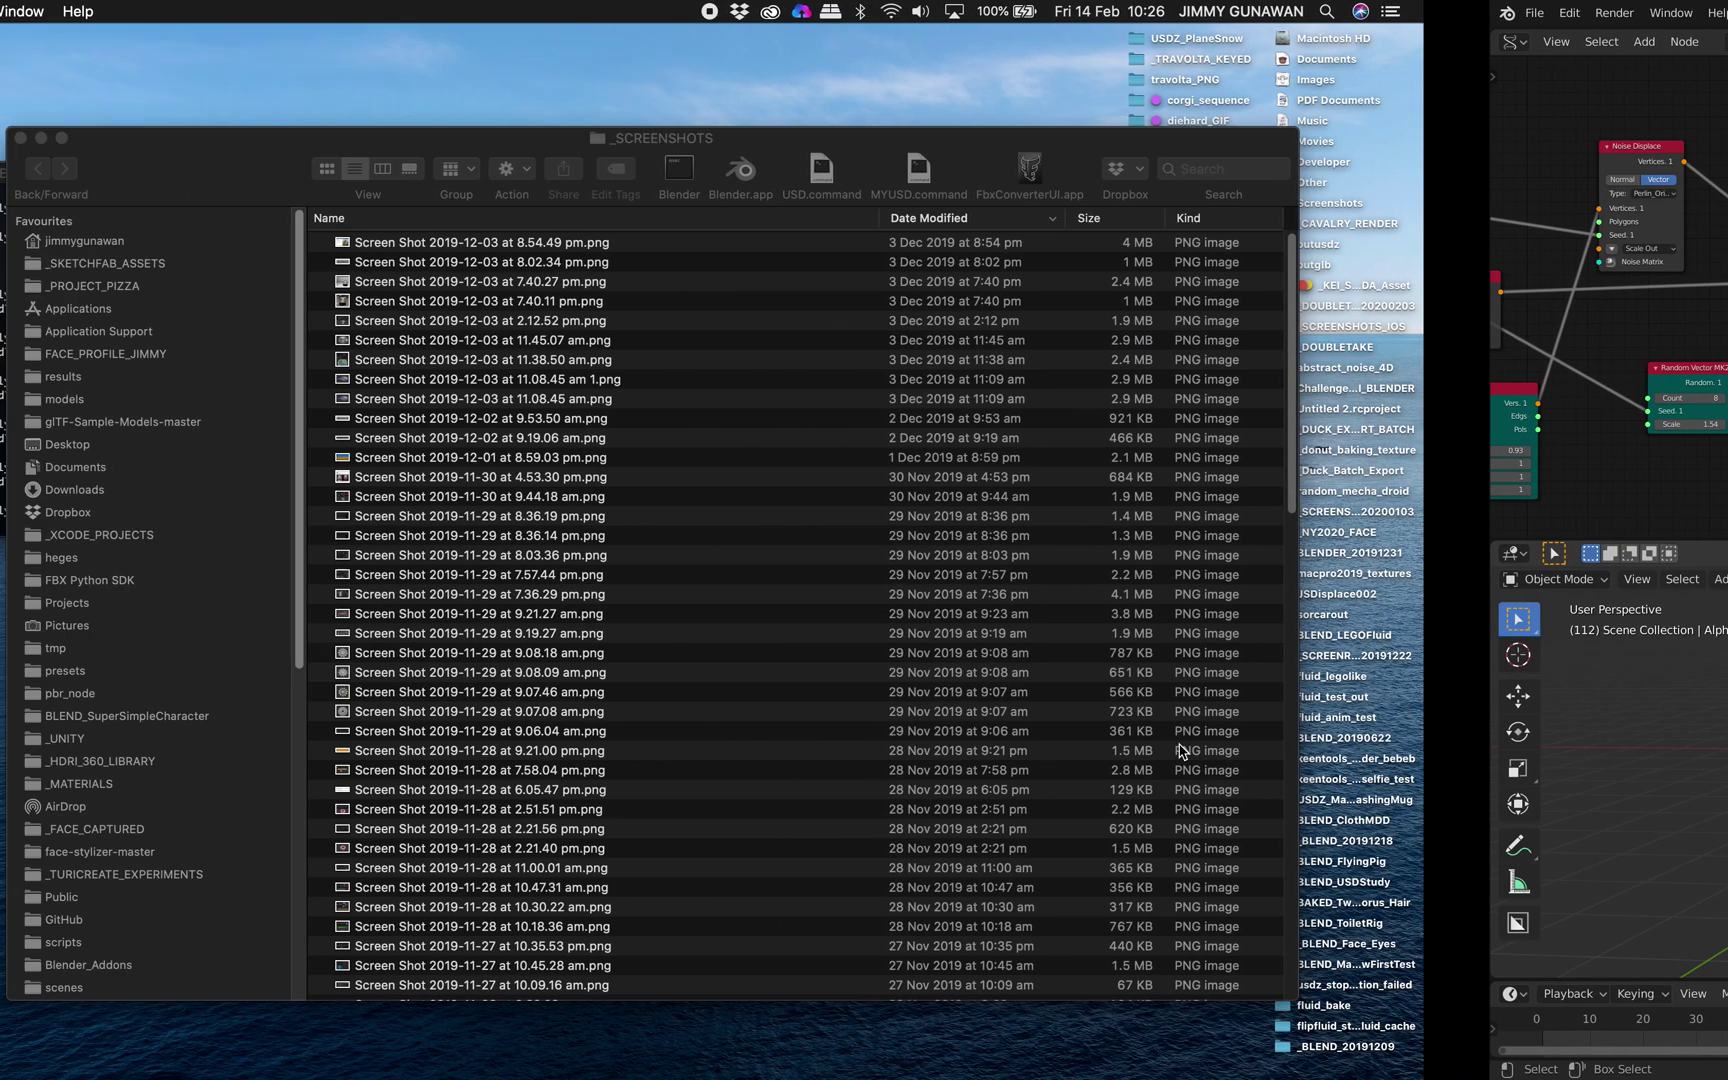
pyautogui.click(450, 445)
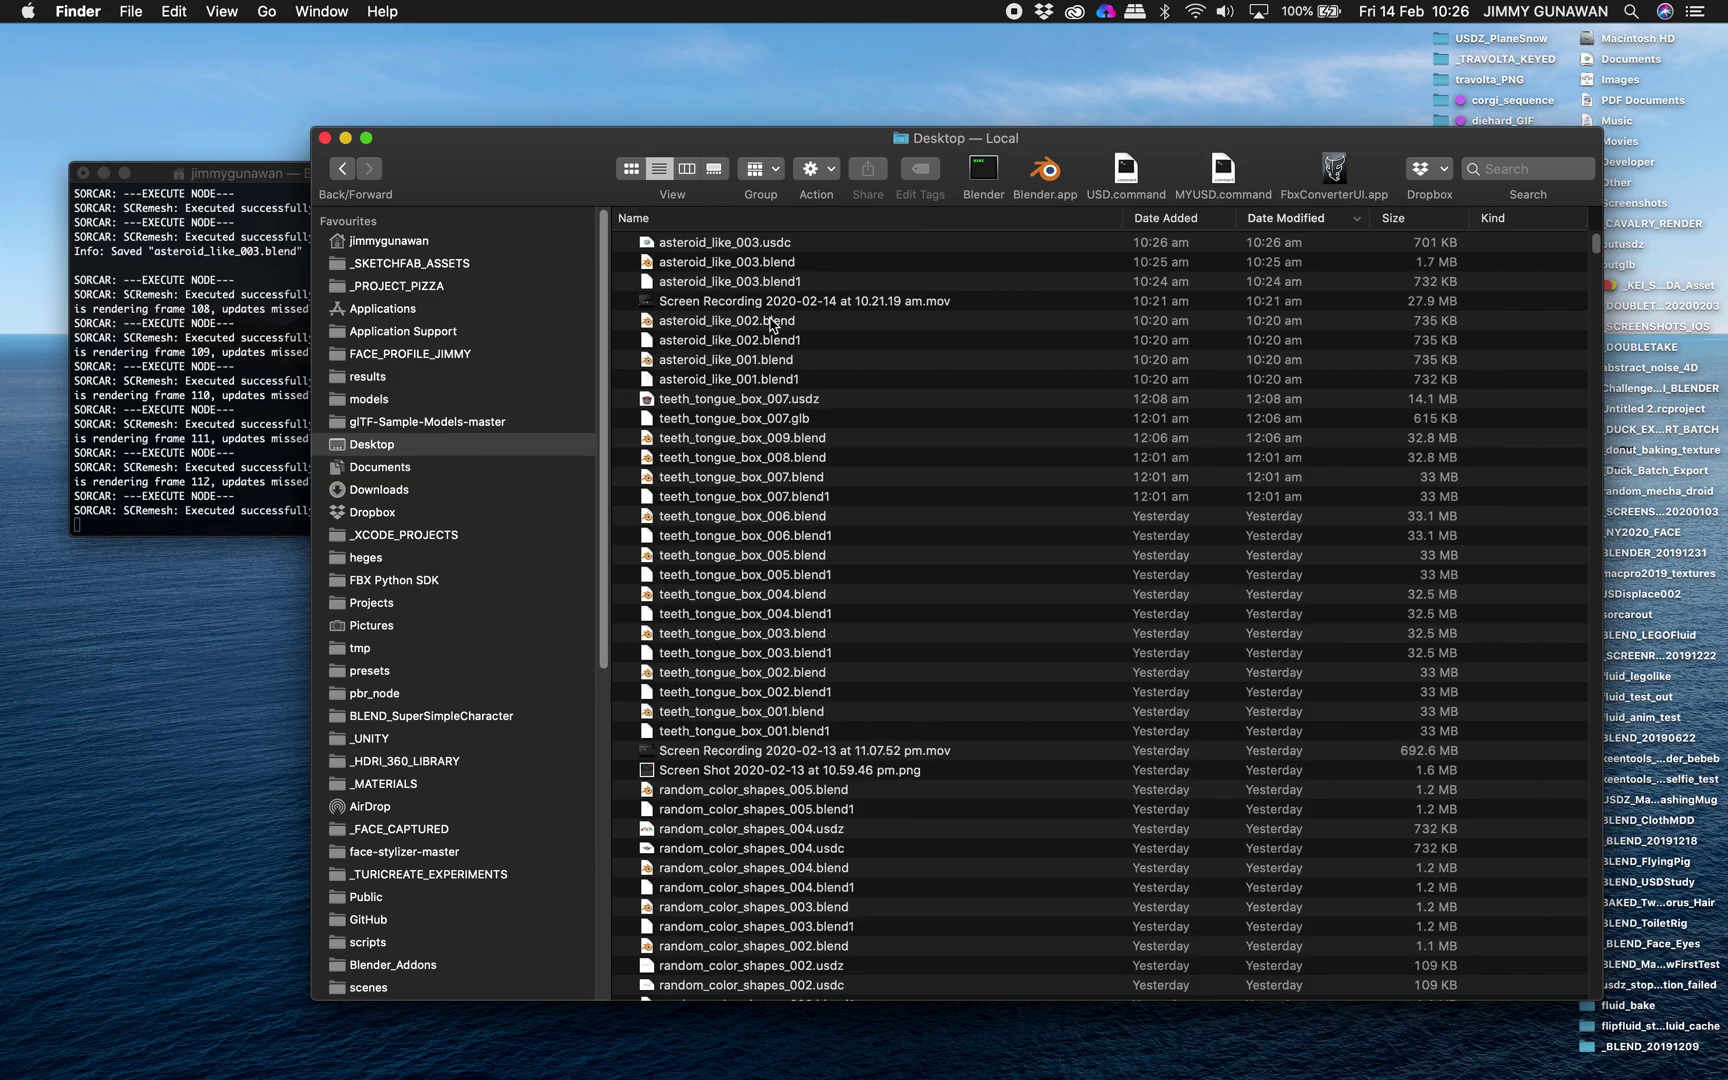
pyautogui.click(782, 245)
pyautogui.press('space')
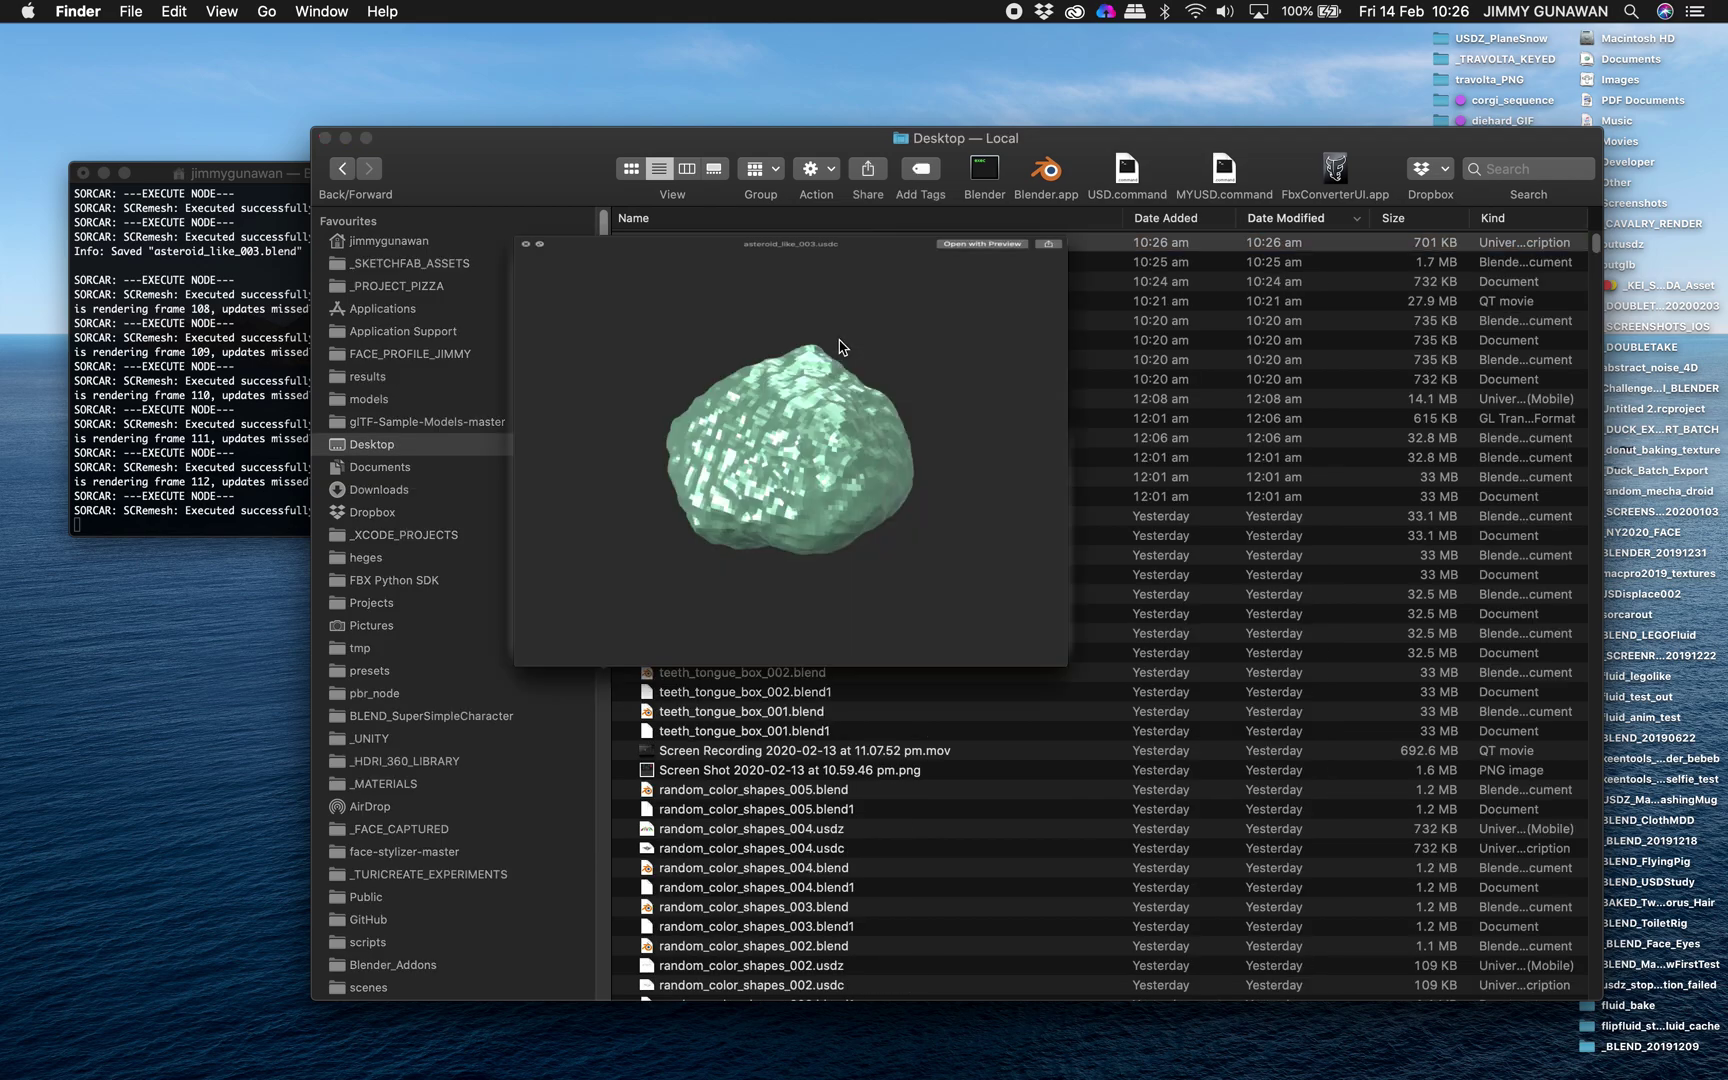
pyautogui.moveTo(1018, 560); pyautogui.dragTo(856, 552)
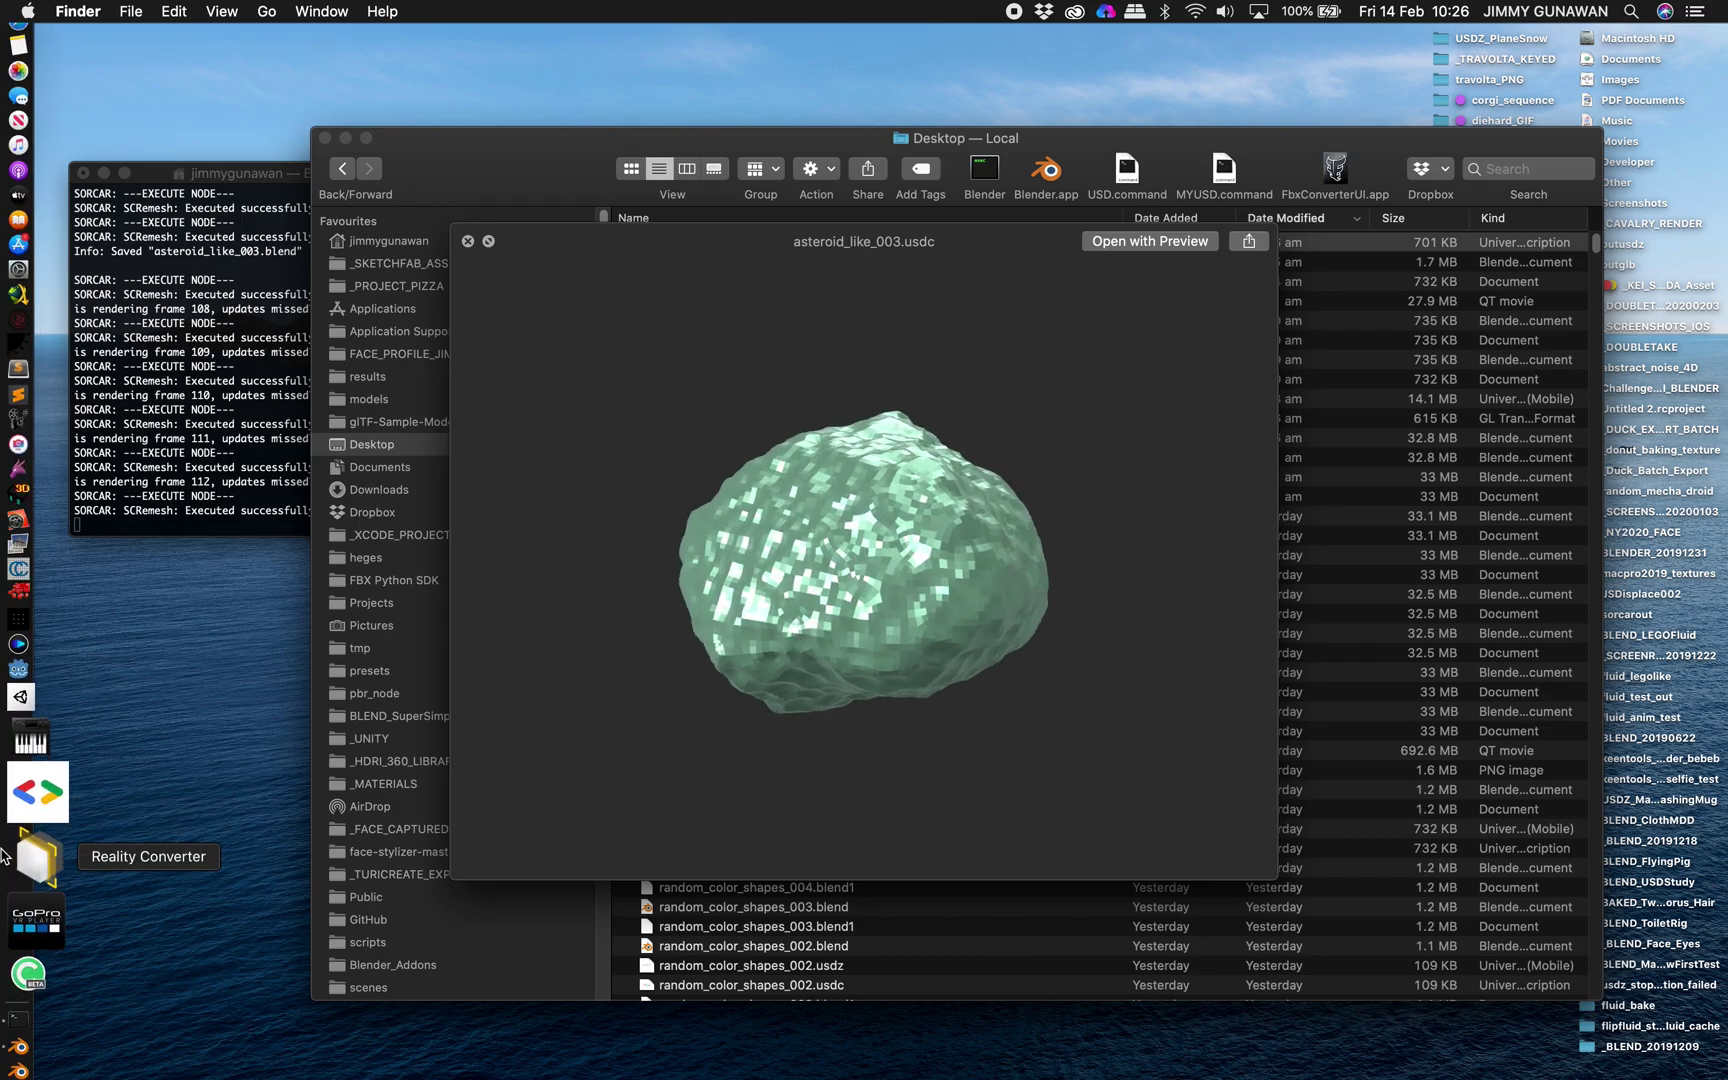
# Briefly open and close Reality Converter, and close the preview of the exported asteroid file
pyautogui.click(20, 760)
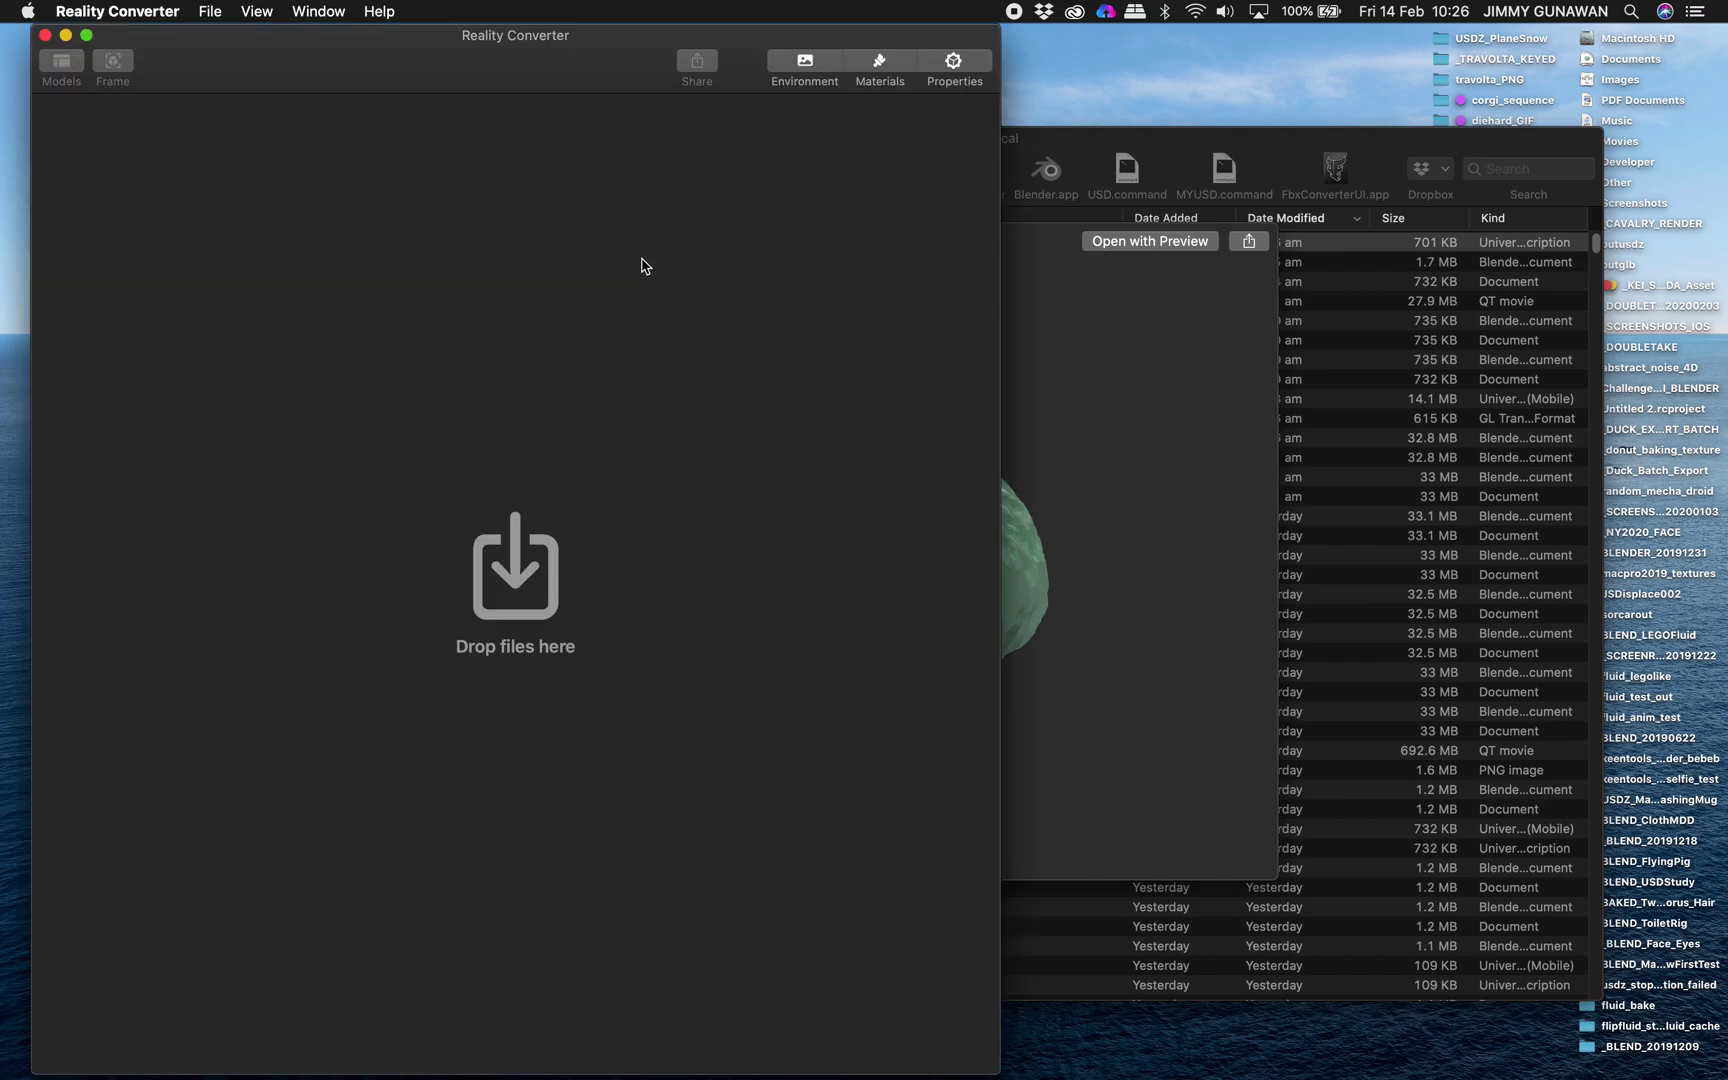
pyautogui.click(45, 35)
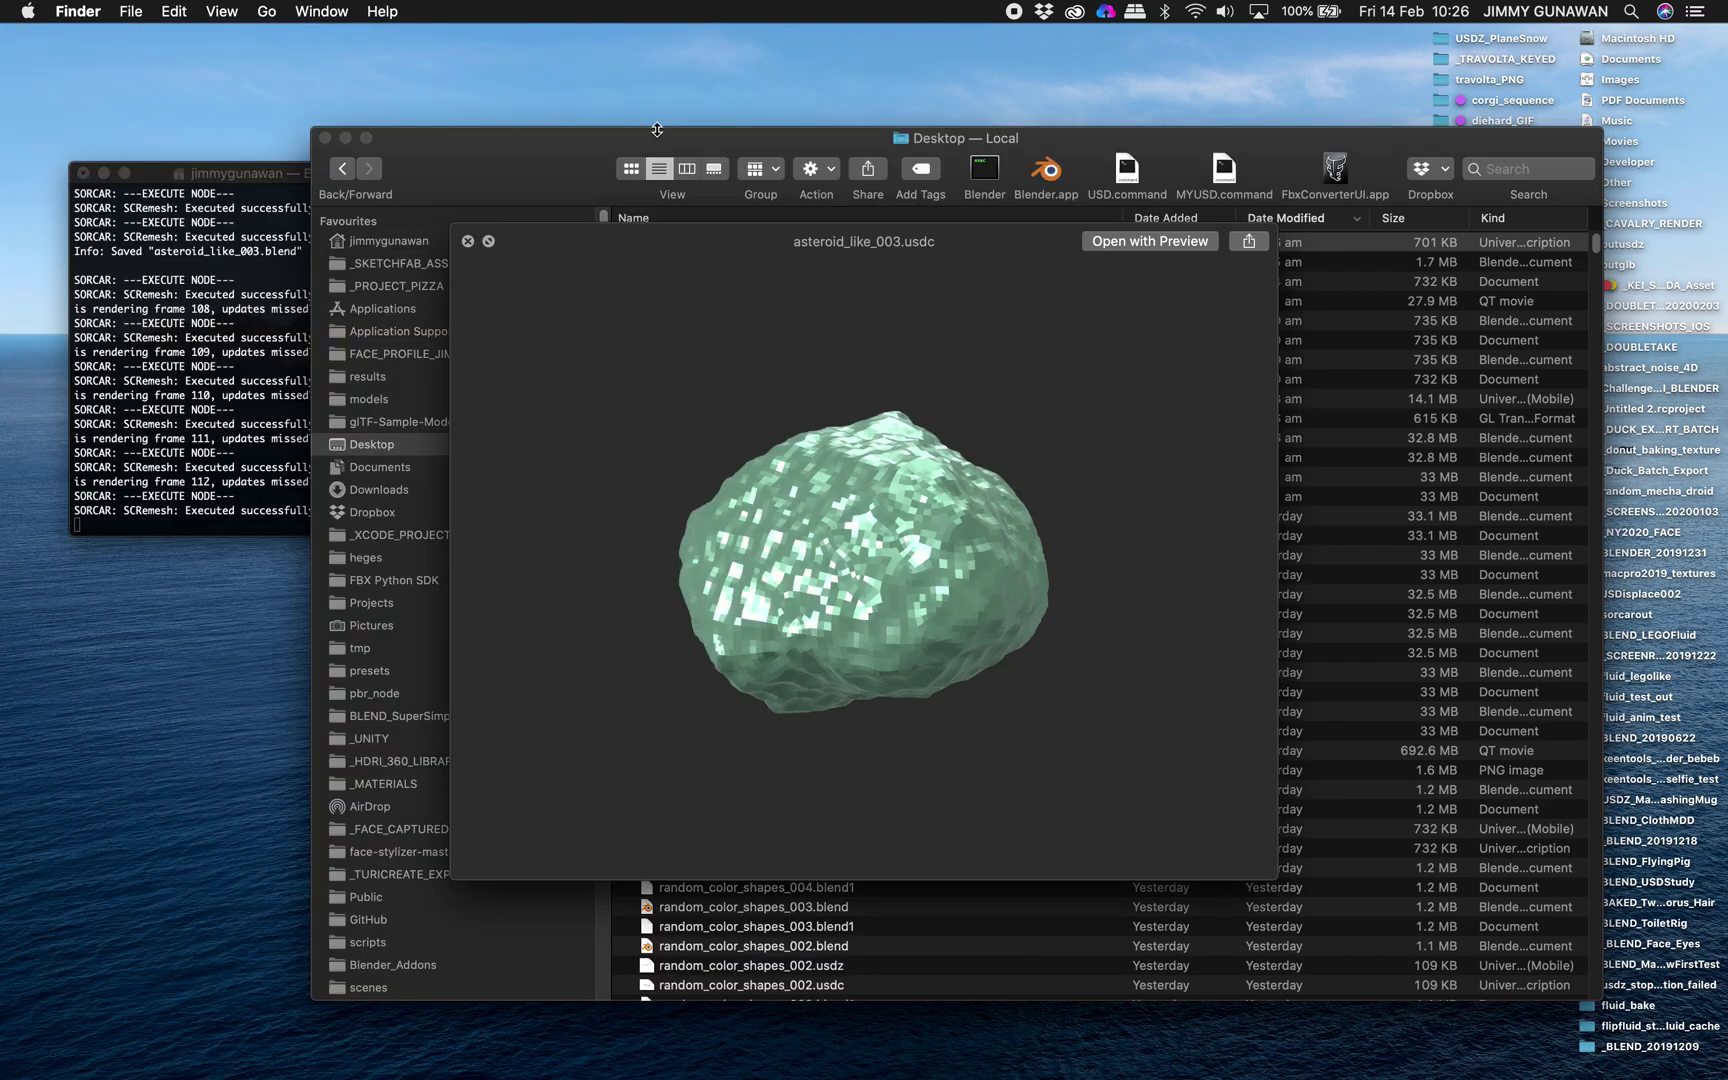
pyautogui.click(985, 170)
pyautogui.moveTo(896, 280); pyautogui.dragTo(993, 292)
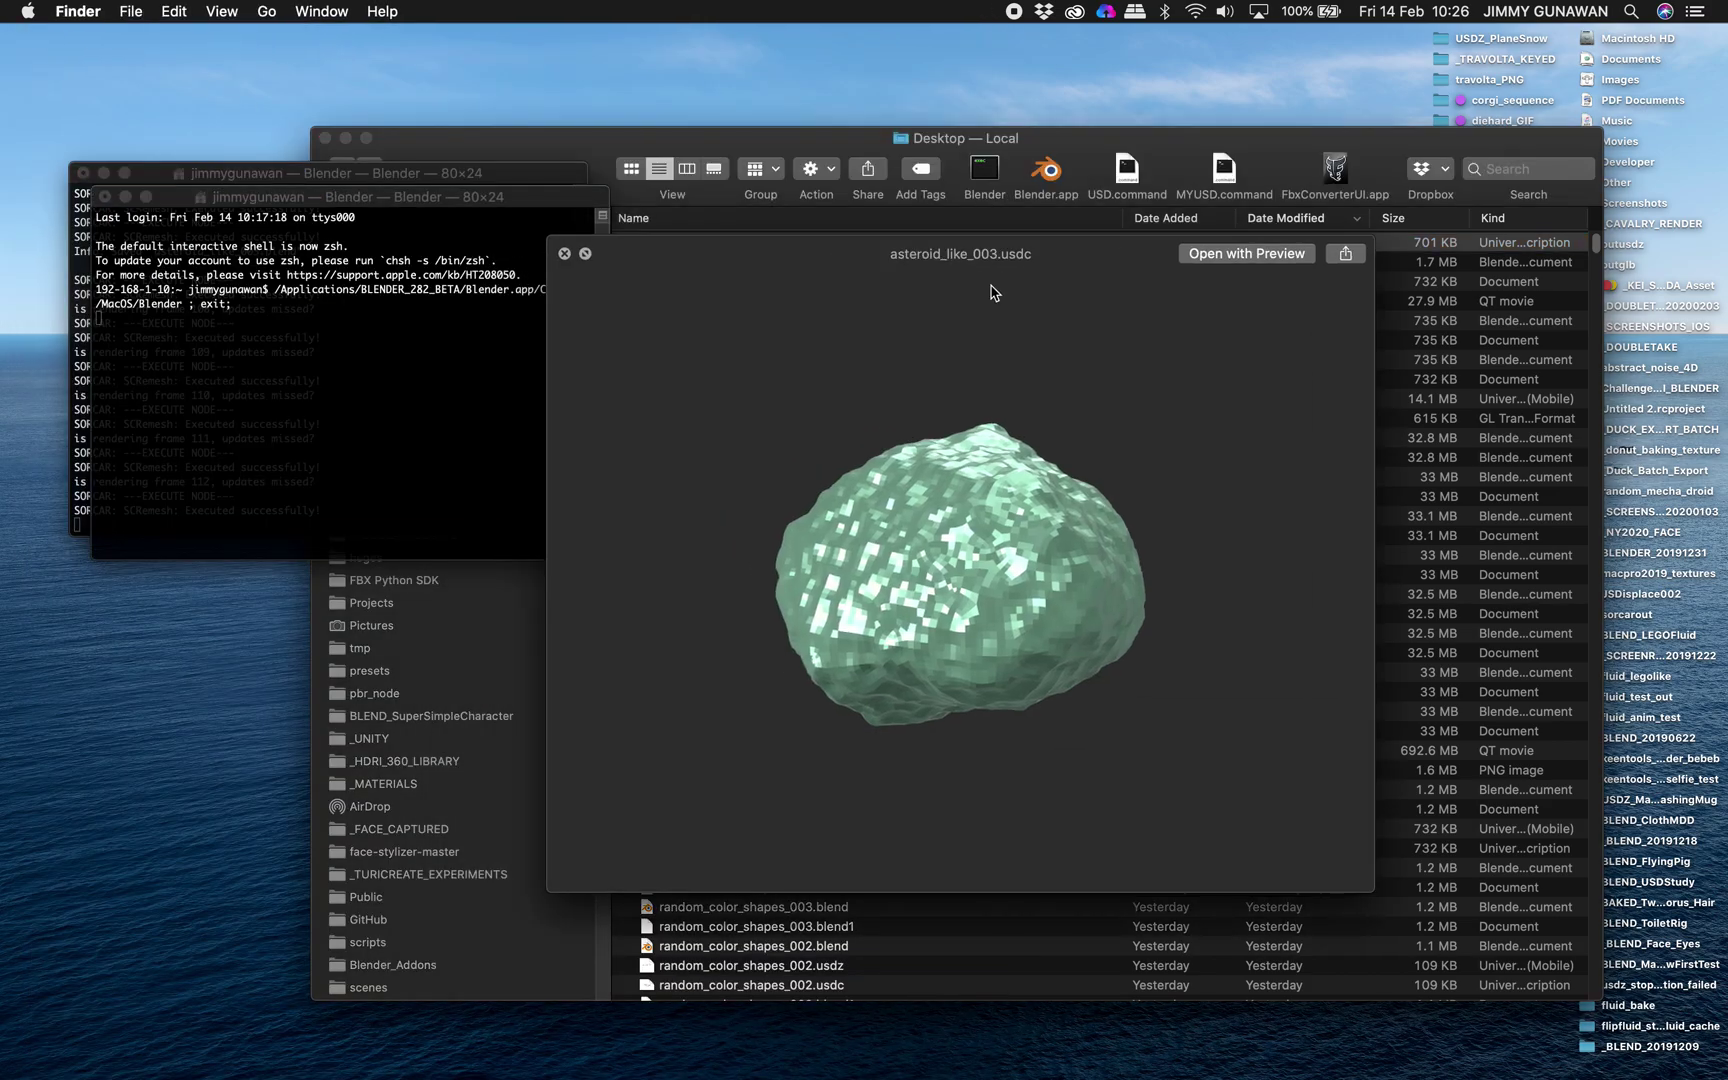
pyautogui.click(564, 254)
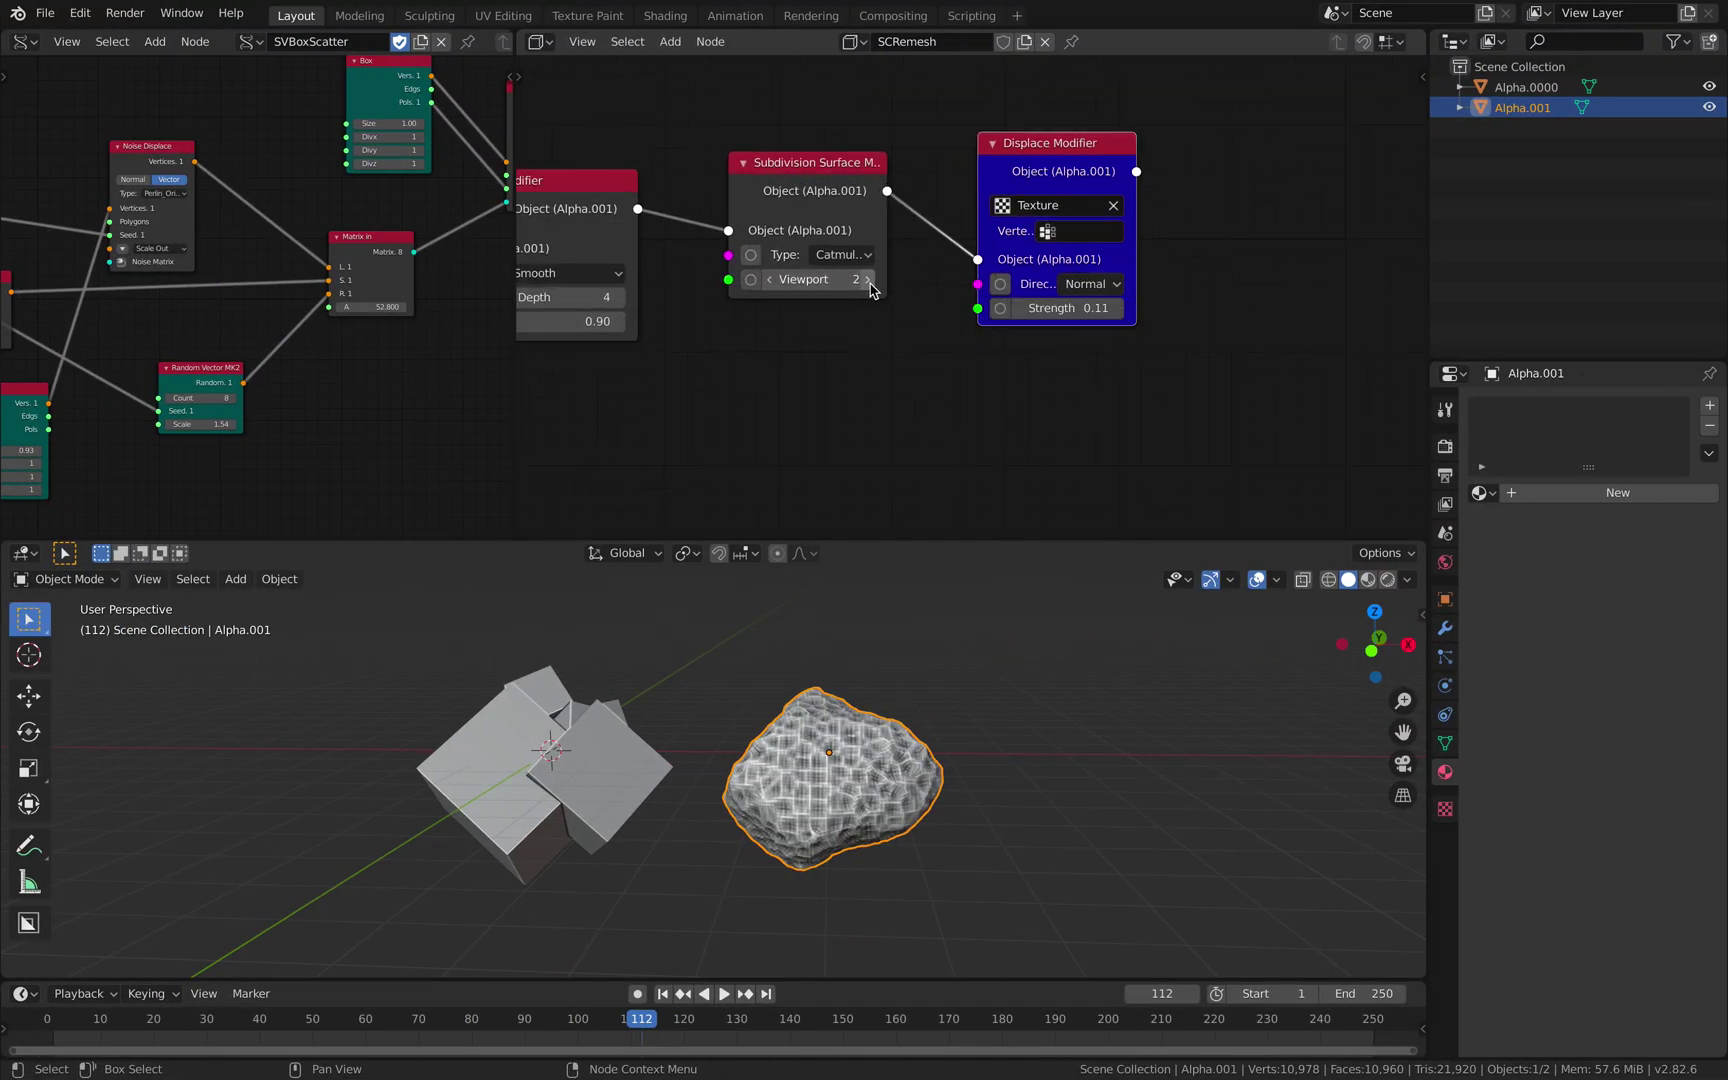
# Back in the Blender asteroid file, set the Subdivision Surface node's viewport level to 3 and quit the extra Blender instance
pyautogui.click(867, 280)
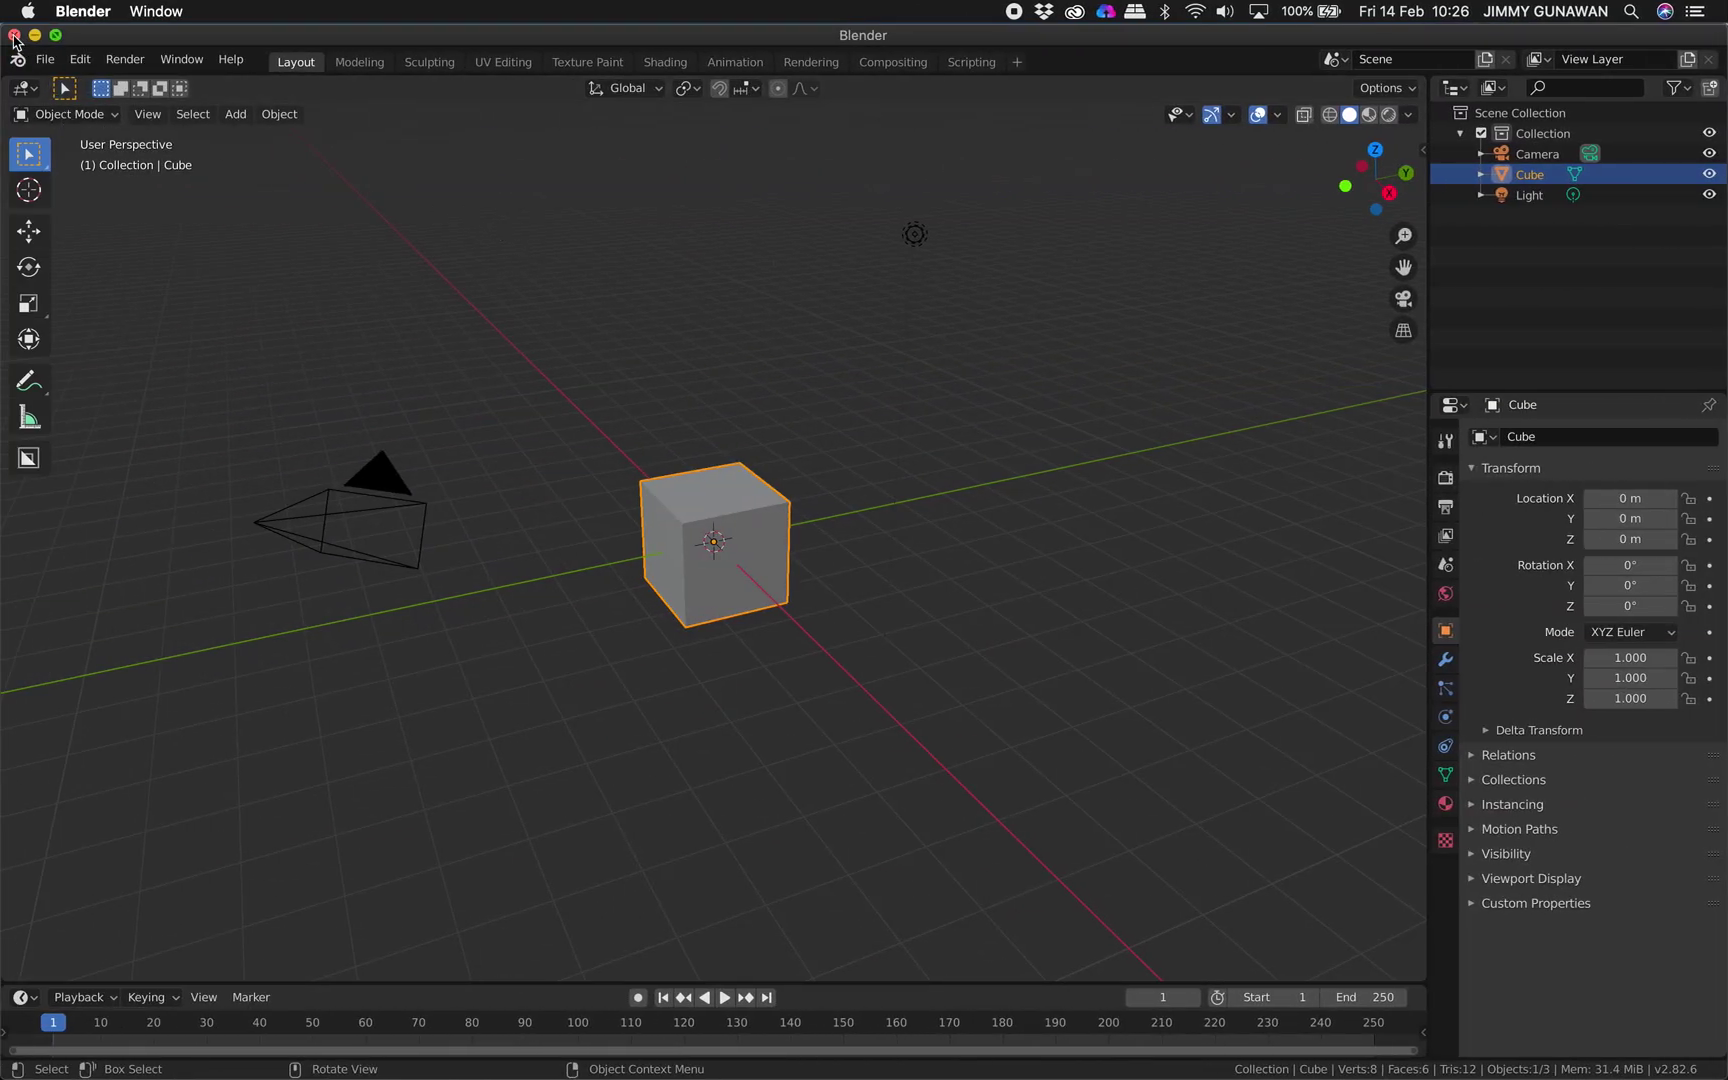
pyautogui.press('super+q')
pyautogui.click(86, 198)
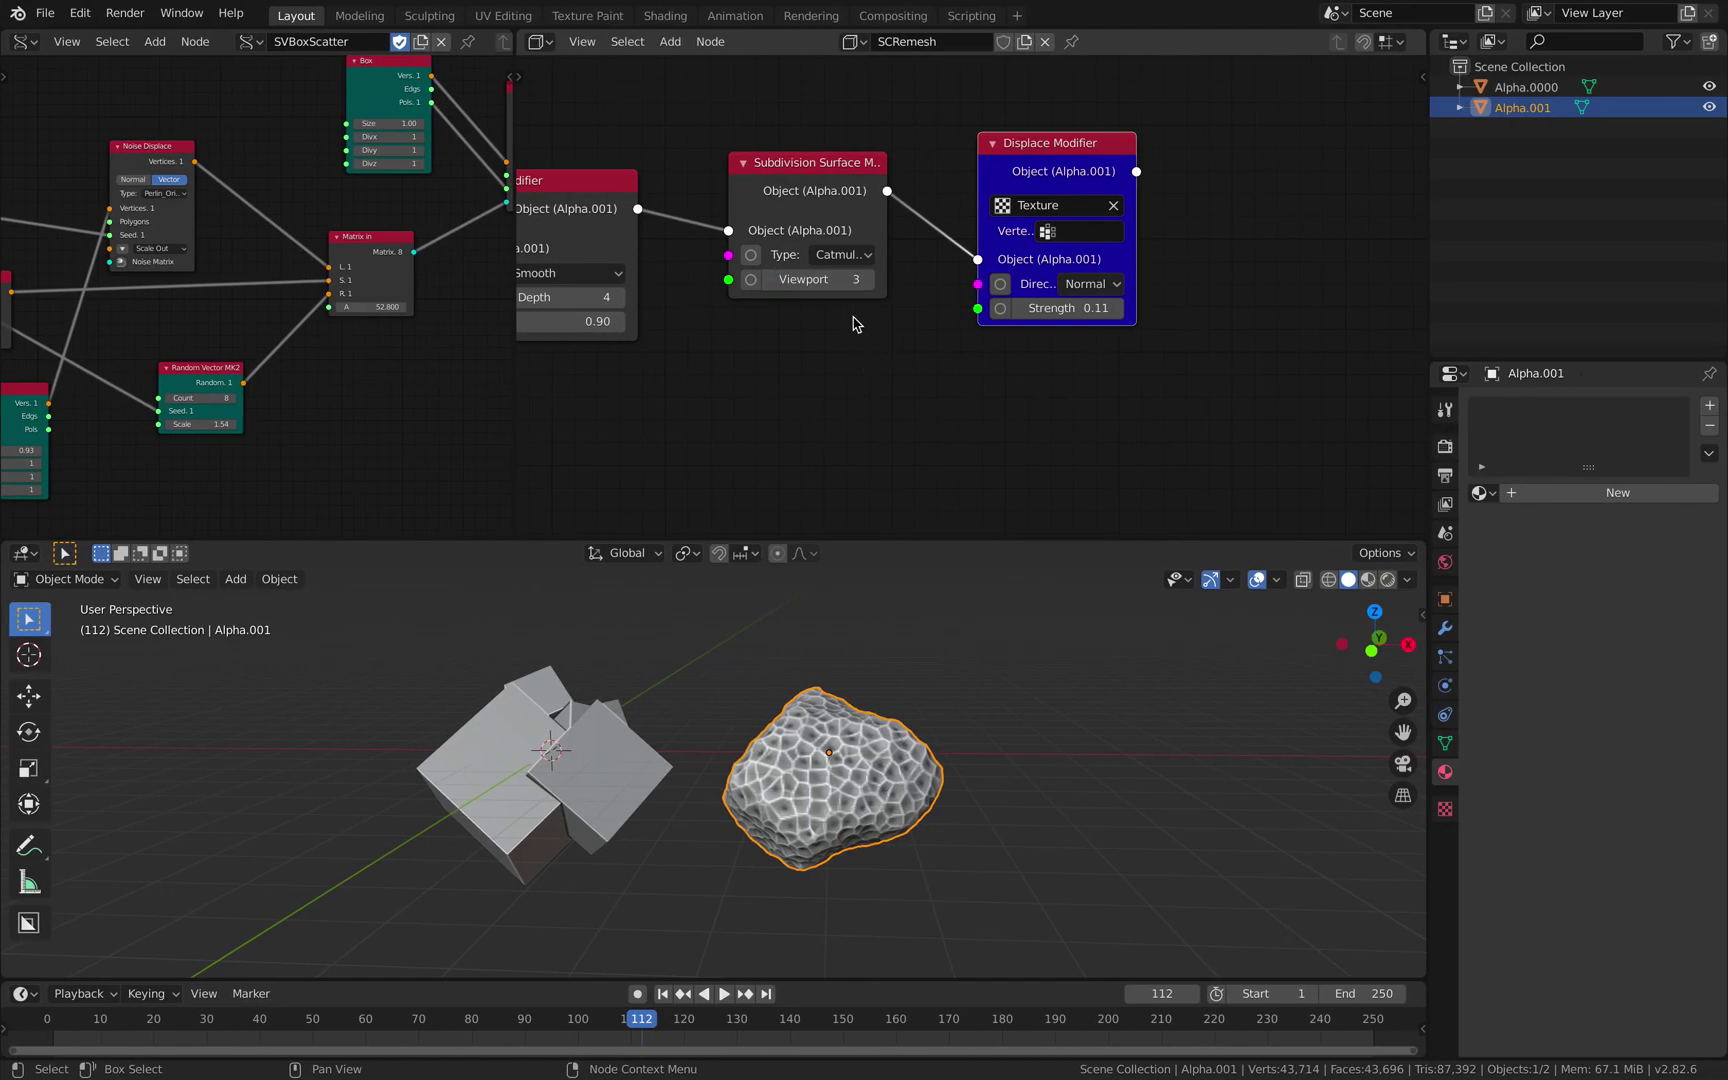
pyautogui.moveTo(953, 702)
pyautogui.mouseDown(button='middle')
pyautogui.moveTo(930, 698)
pyautogui.moveTo(928, 724)
pyautogui.mouseUp(button='middle')
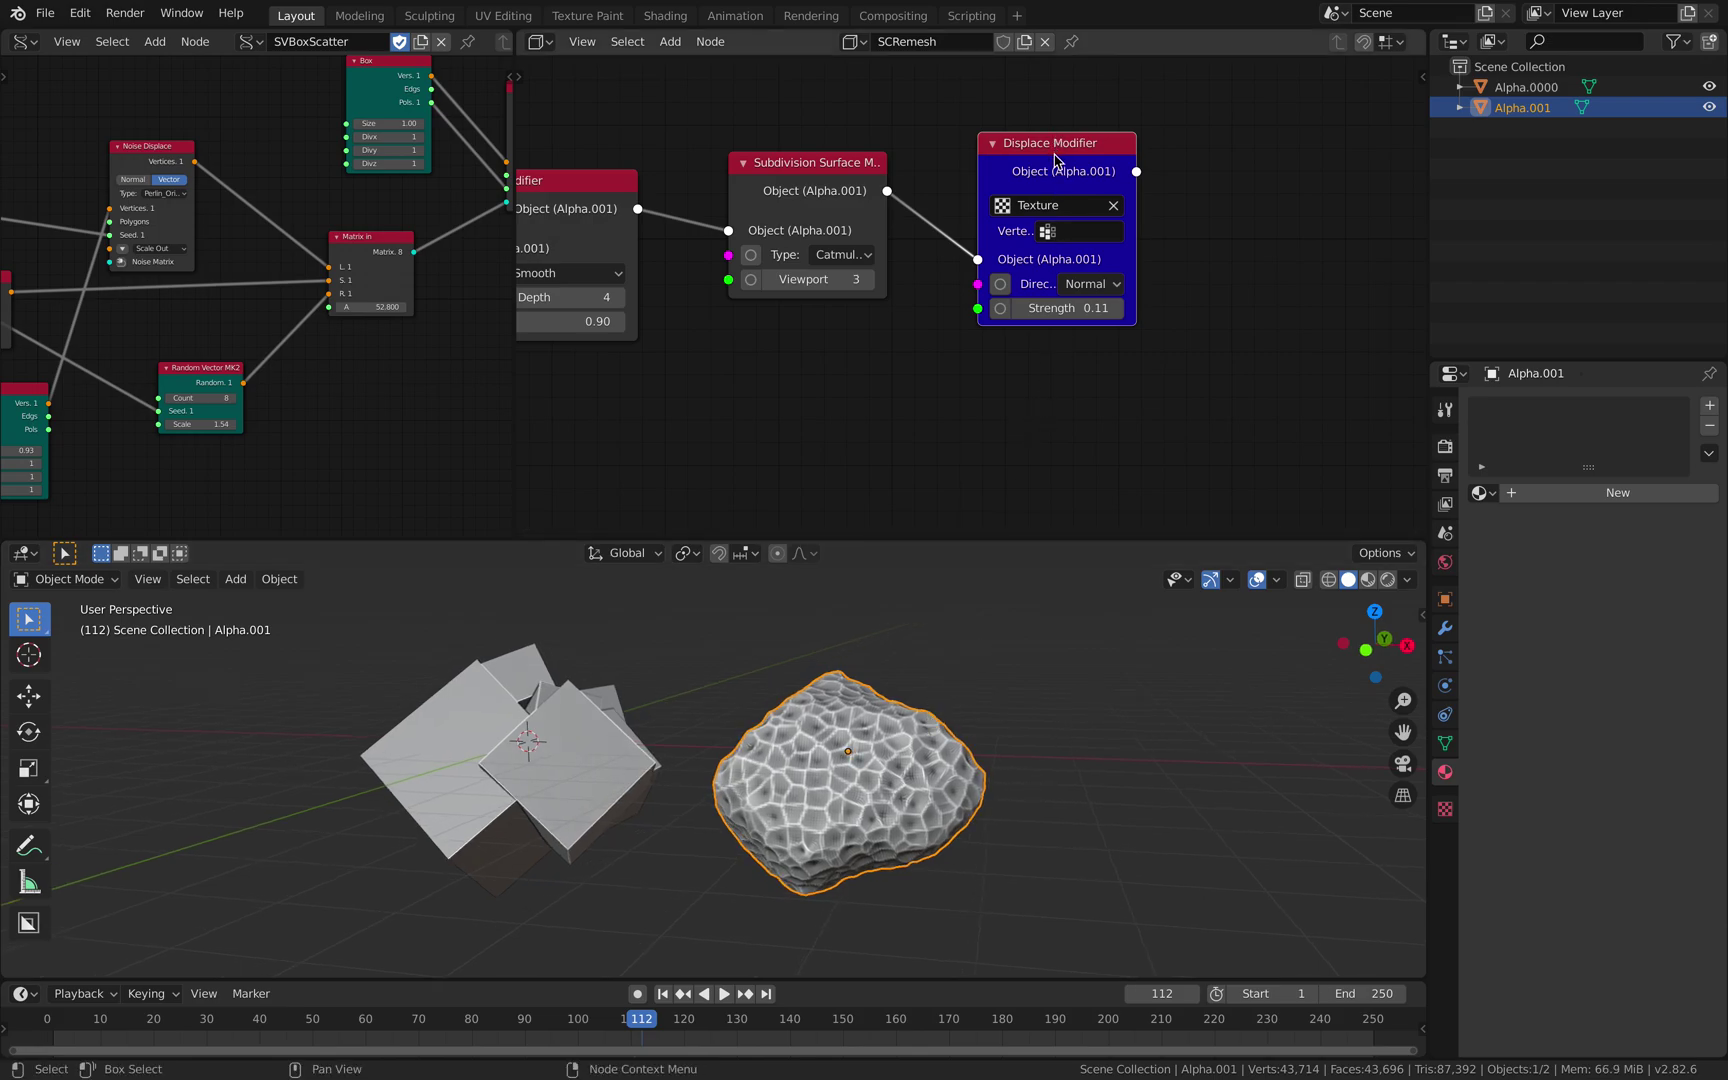
# Export the selected asteroid again as the Universal Scene Description file asteroid_like_003.usdc on the Desktop, using the Viewport settings
pyautogui.click(45, 13)
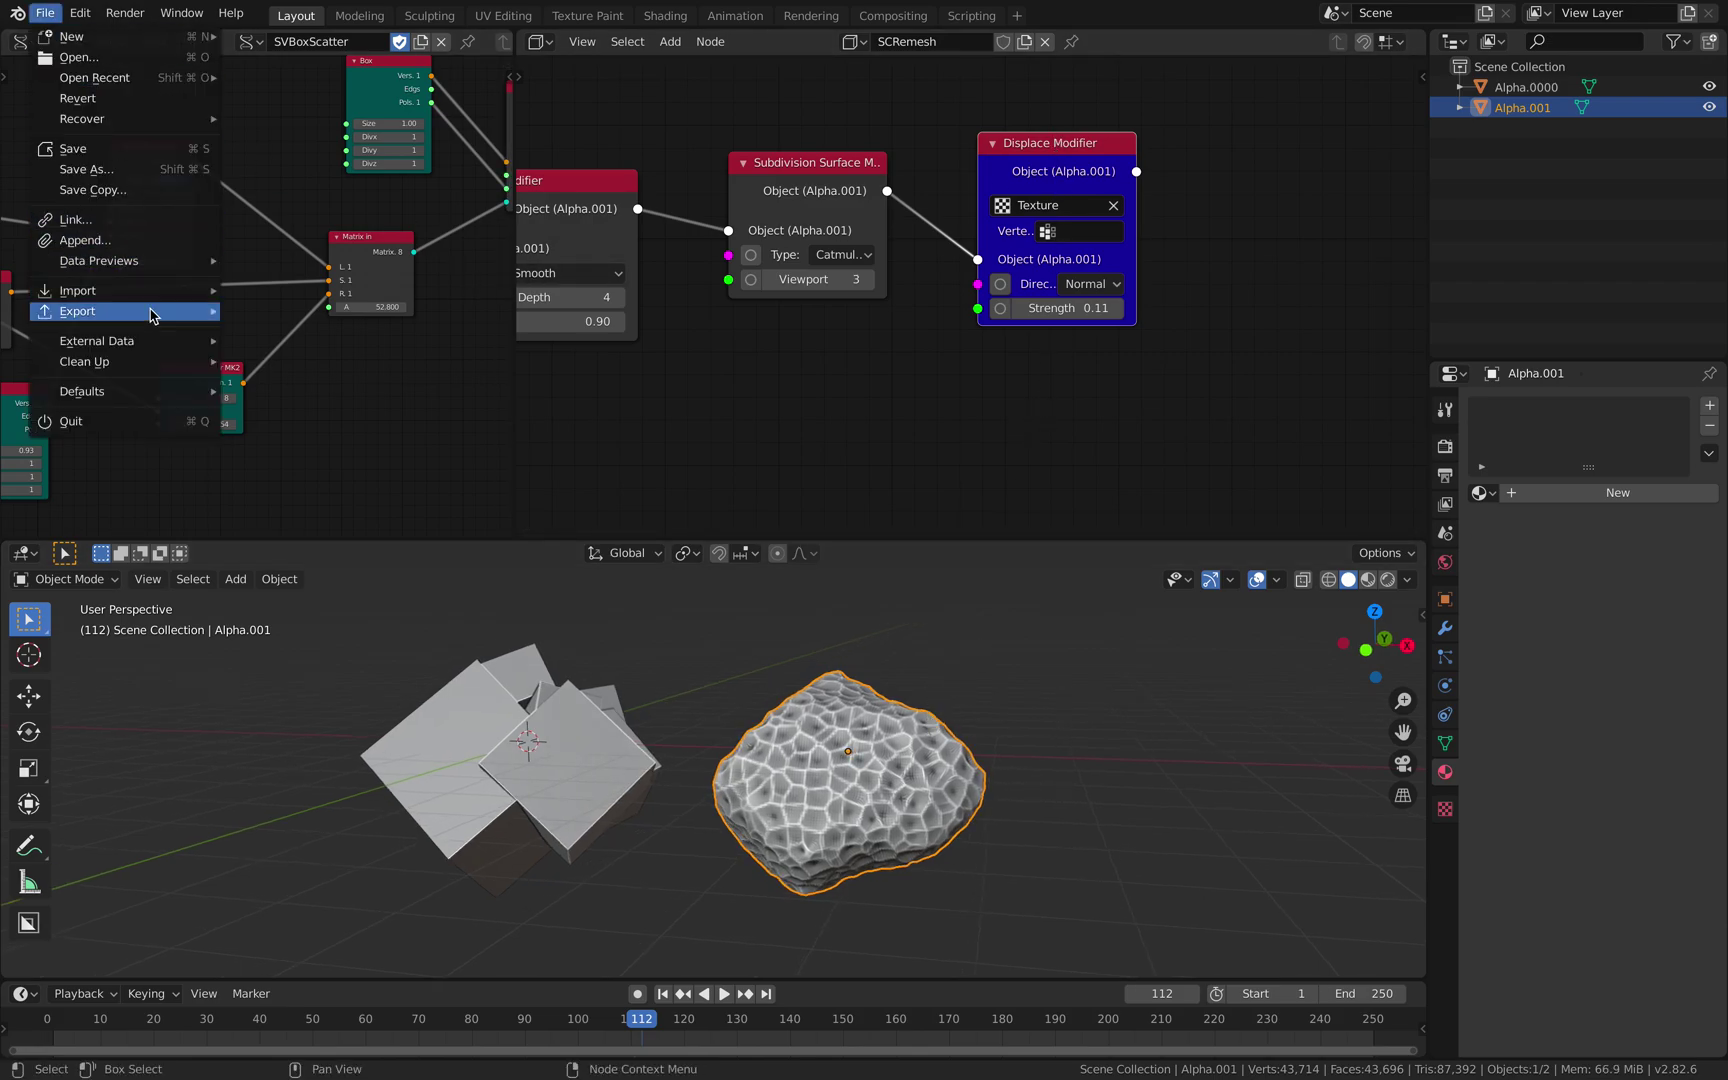
pyautogui.moveTo(153, 316)
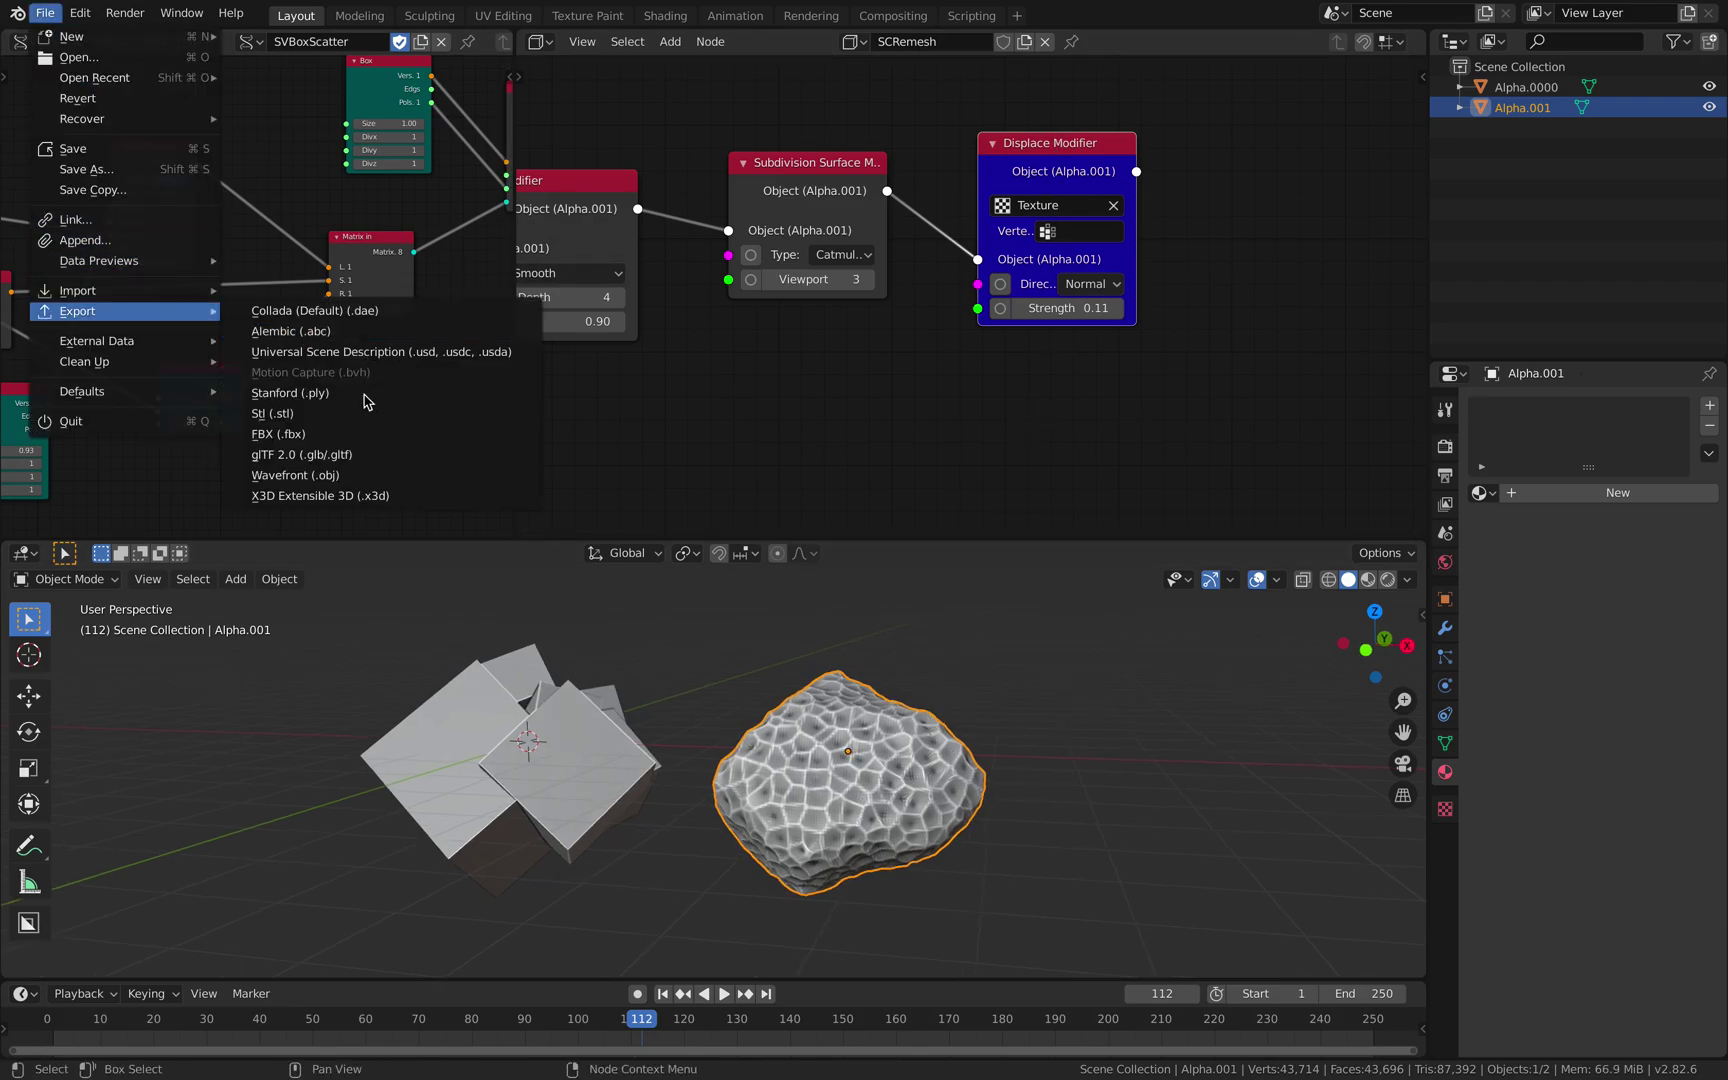
pyautogui.click(410, 352)
pyautogui.click(1358, 386)
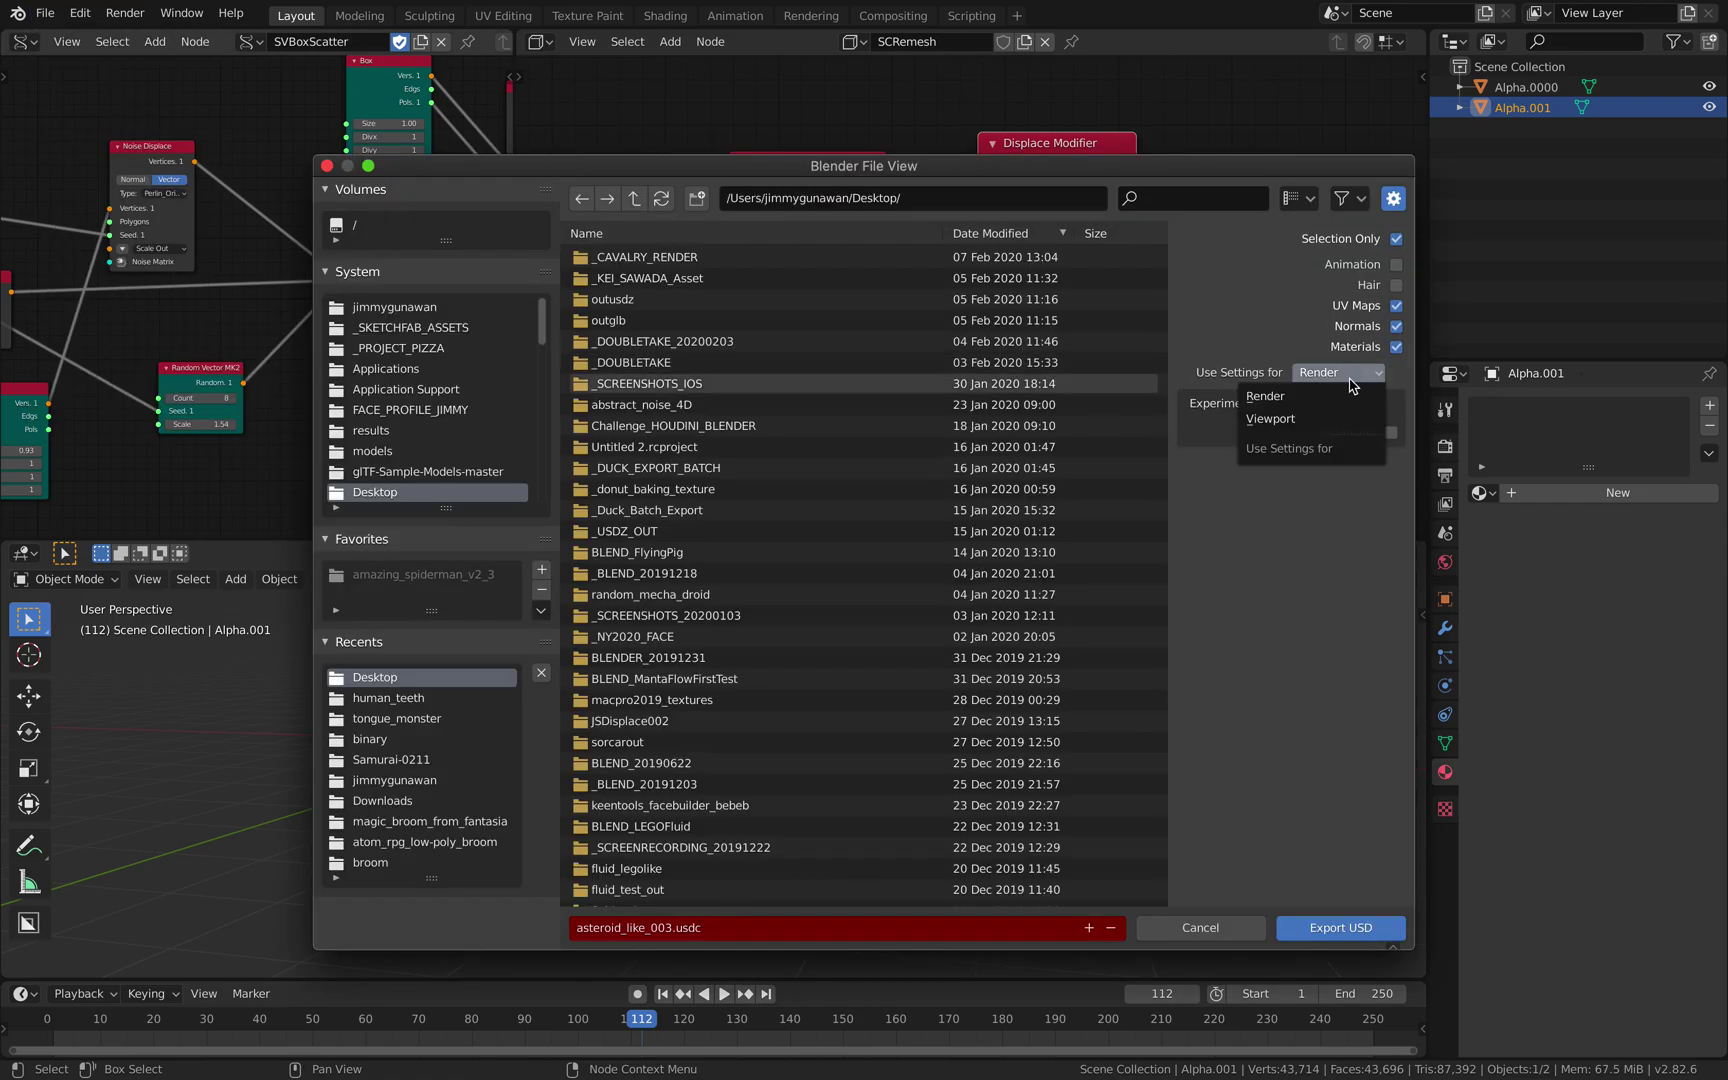
pyautogui.click(1275, 413)
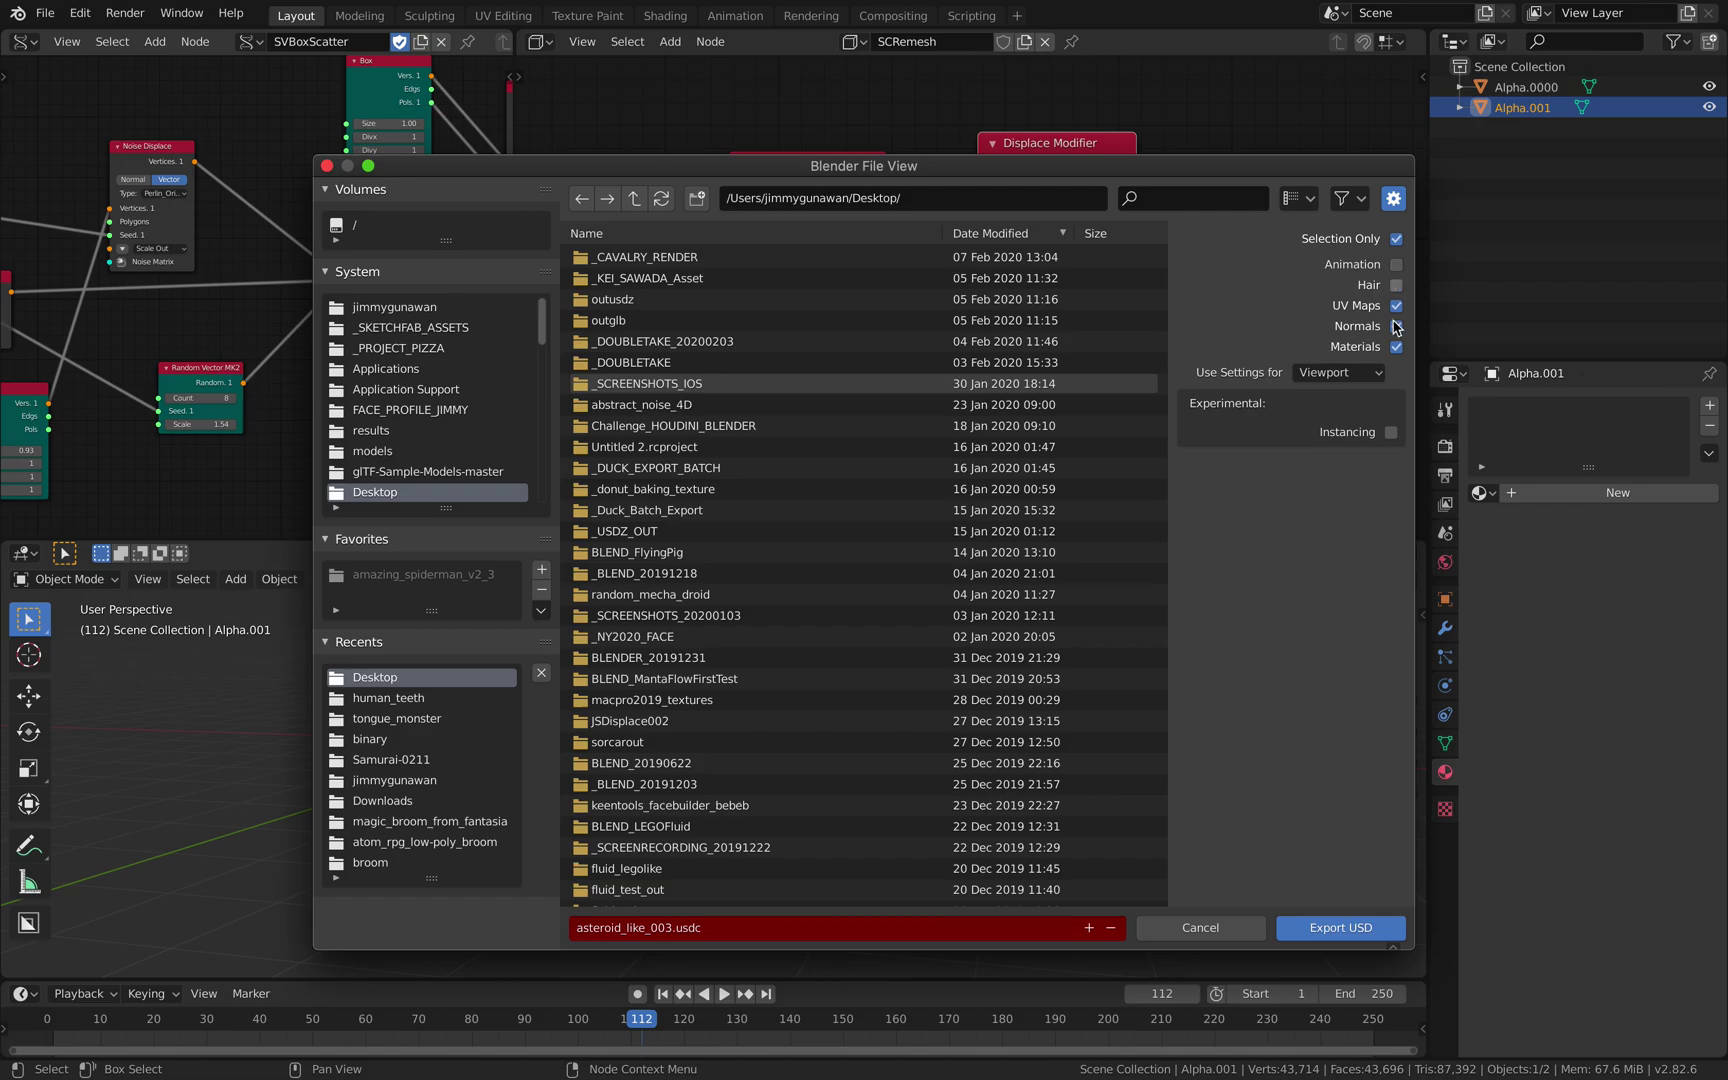
pyautogui.click(1354, 932)
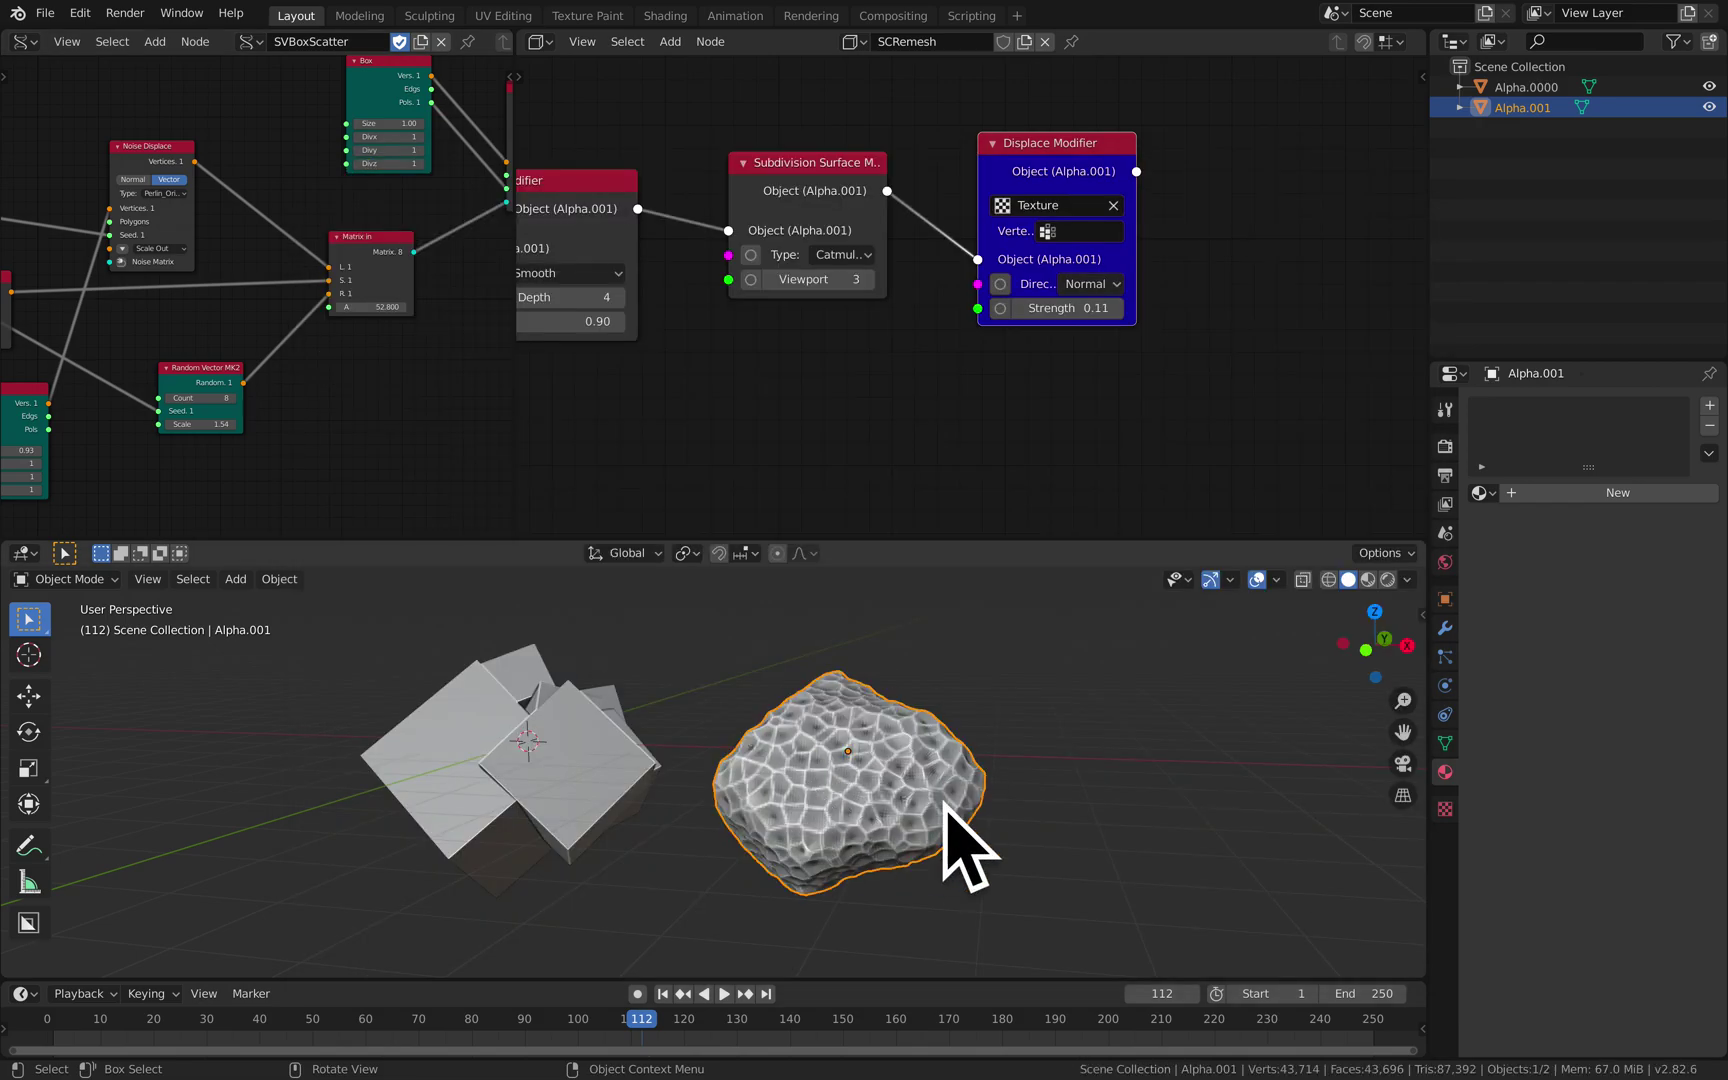
# Switch to Finder, preview asteroid_like_003.usdc in Quick Look and rotate the model to inspect it
pyautogui.hotkey('ctrl', 'Left')
pyautogui.click(807, 305)
pyautogui.click(803, 262)
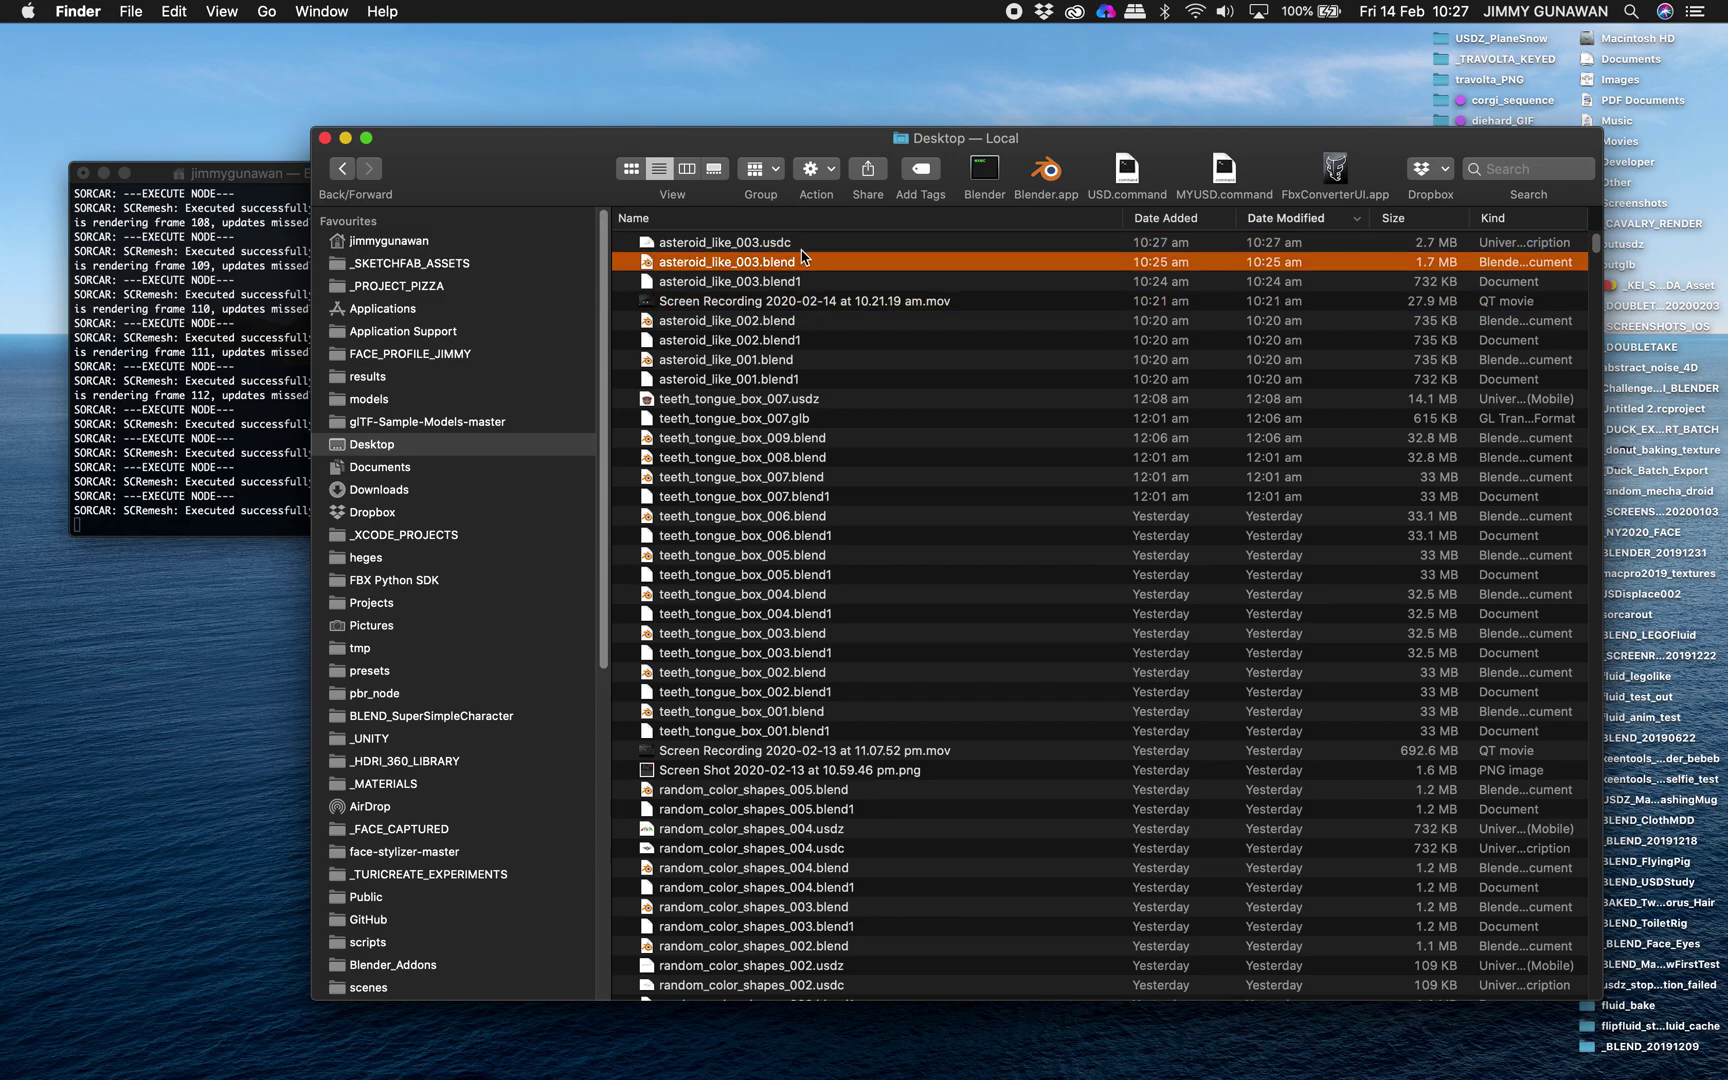
pyautogui.press('Up')
pyautogui.press('space')
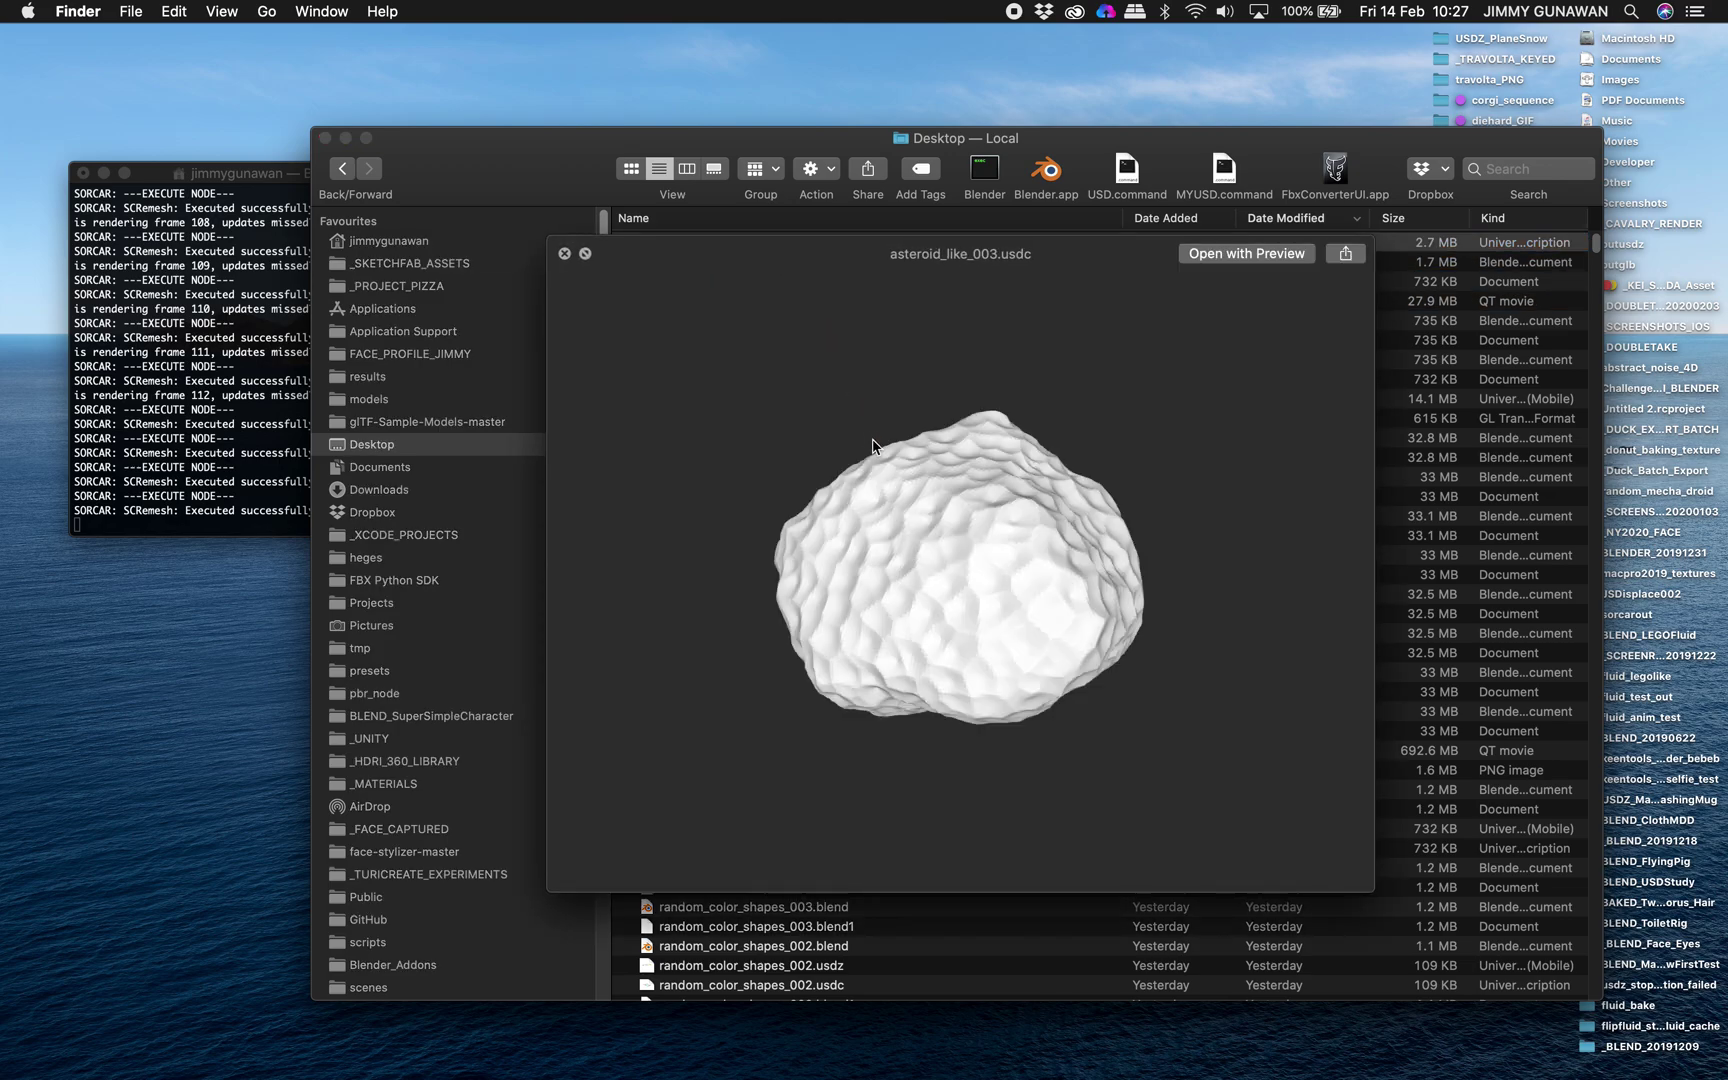
pyautogui.moveTo(1124, 427); pyautogui.dragTo(1032, 542)
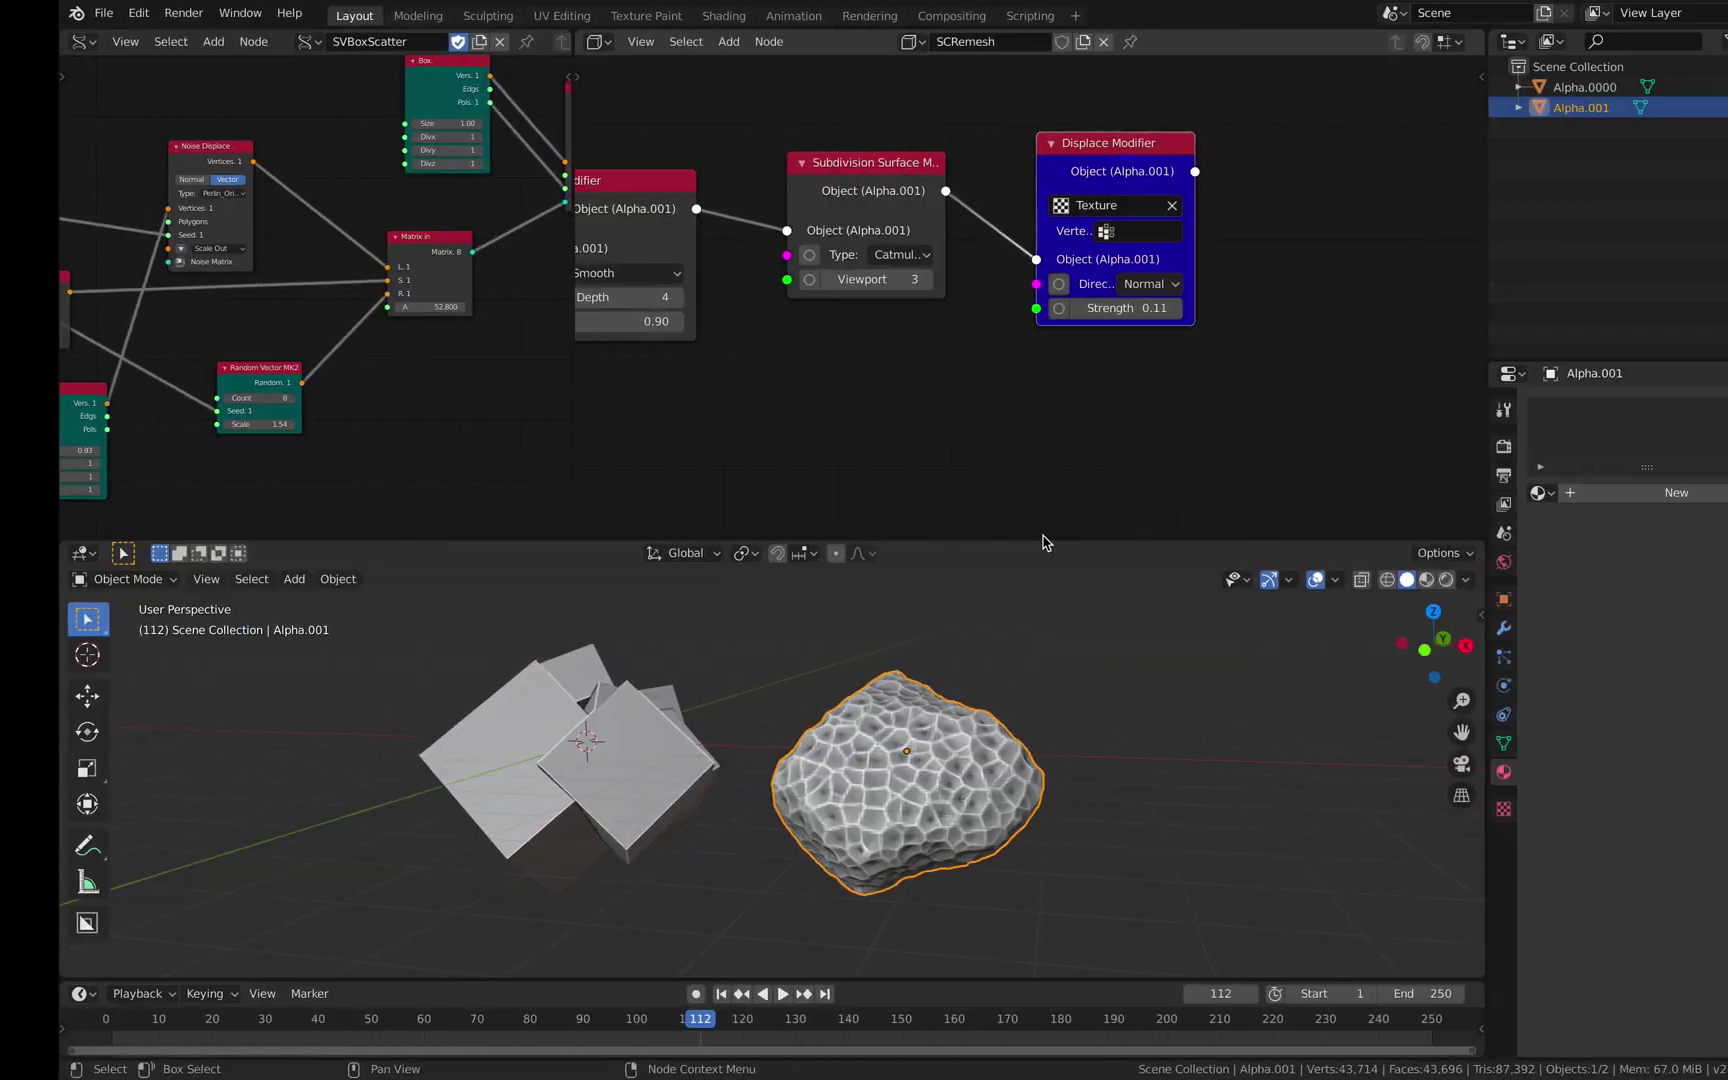
# Back in Blender, add a Material node after the Displace Modifier in the SCRemesh tree
pyautogui.moveTo(1277, 255); pyautogui.dragTo(1092, 258, button='middle')
pyautogui.hotkey('shift', 'a')
pyautogui.click(1133, 258)
pyautogui.write('materi')
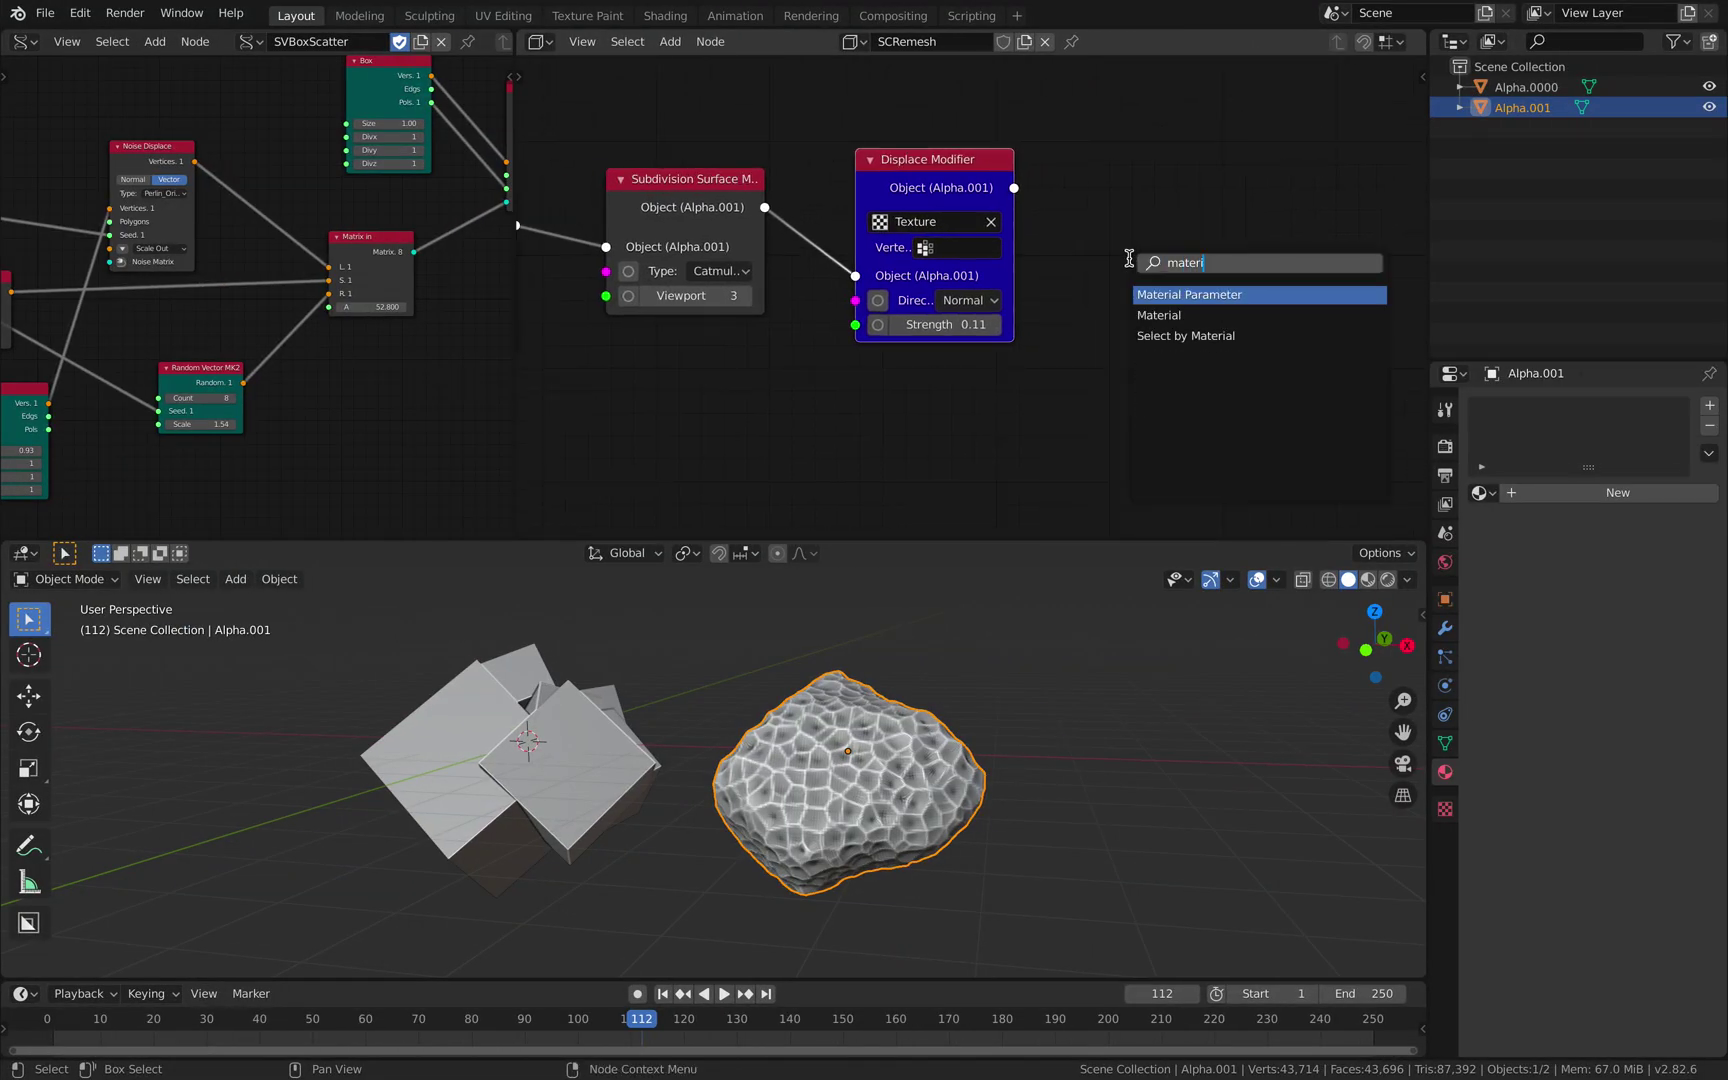
pyautogui.click(1151, 317)
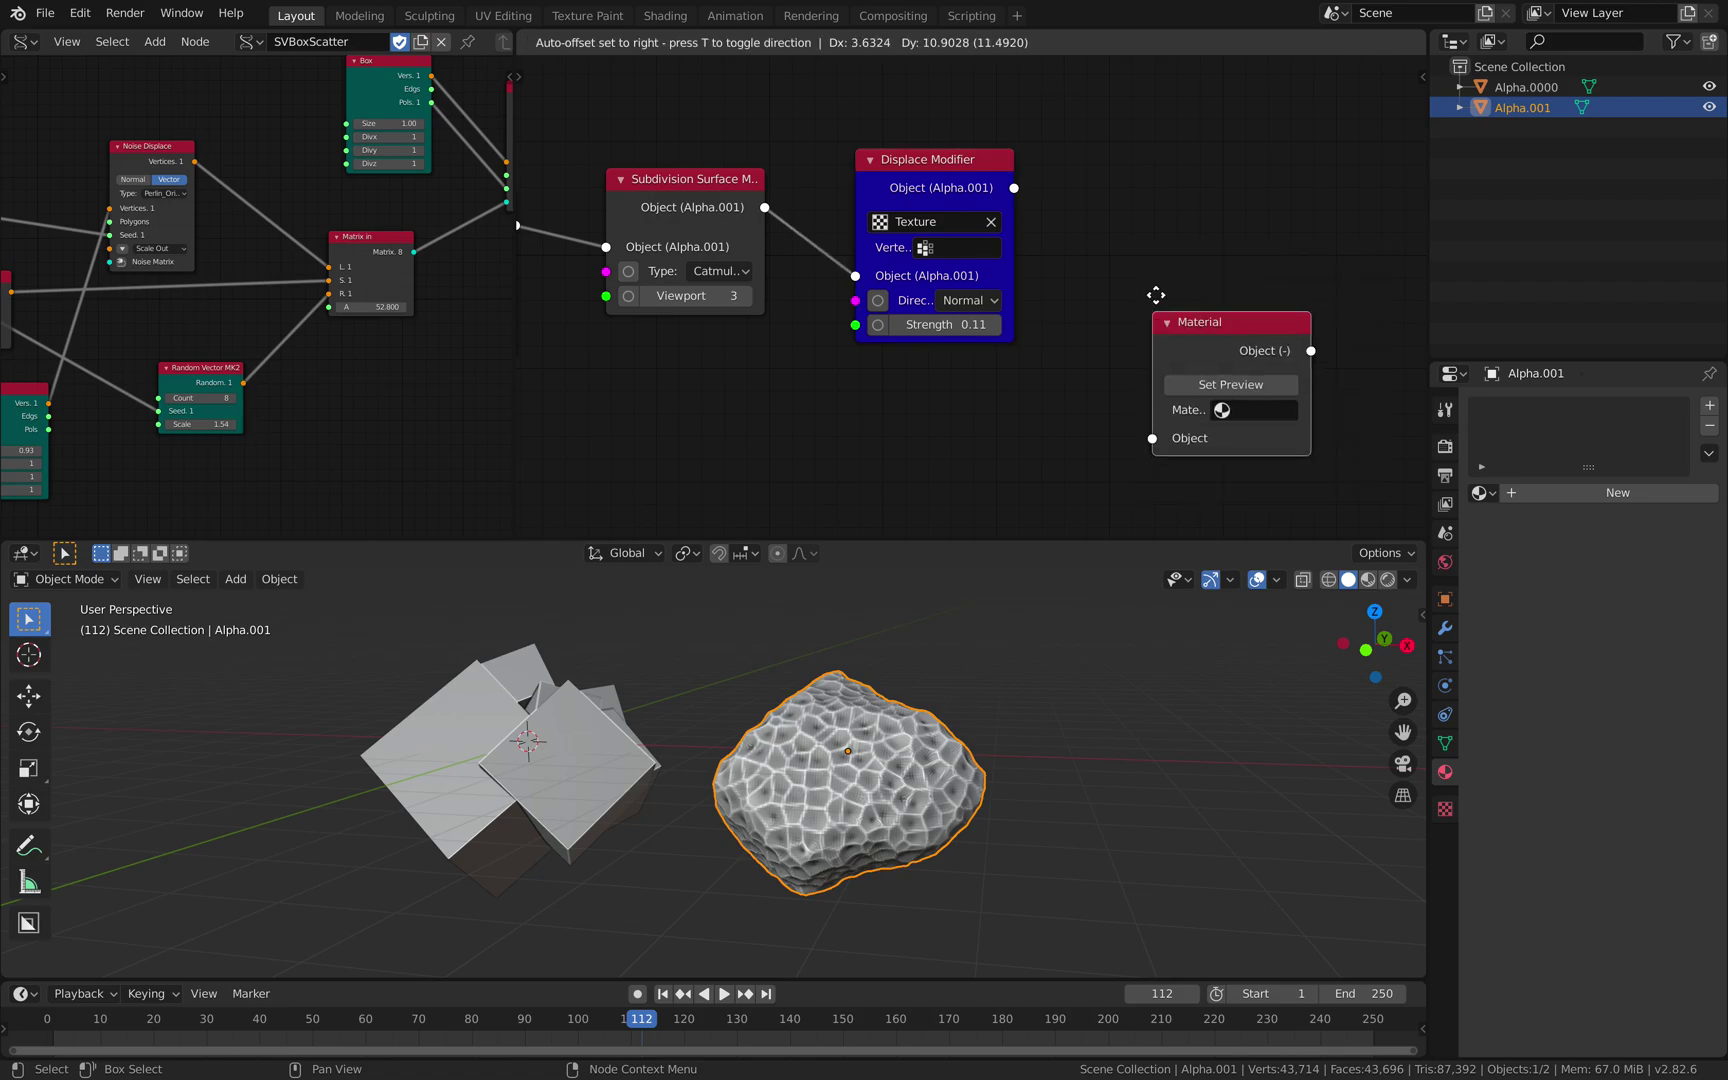
# Connect the Displace Modifier's output to the Material node, assign Material.001 and set the node as the preview
pyautogui.moveTo(1015, 188); pyautogui.dragTo(1210, 339)
pyautogui.click(1243, 328)
pyautogui.click(1244, 377)
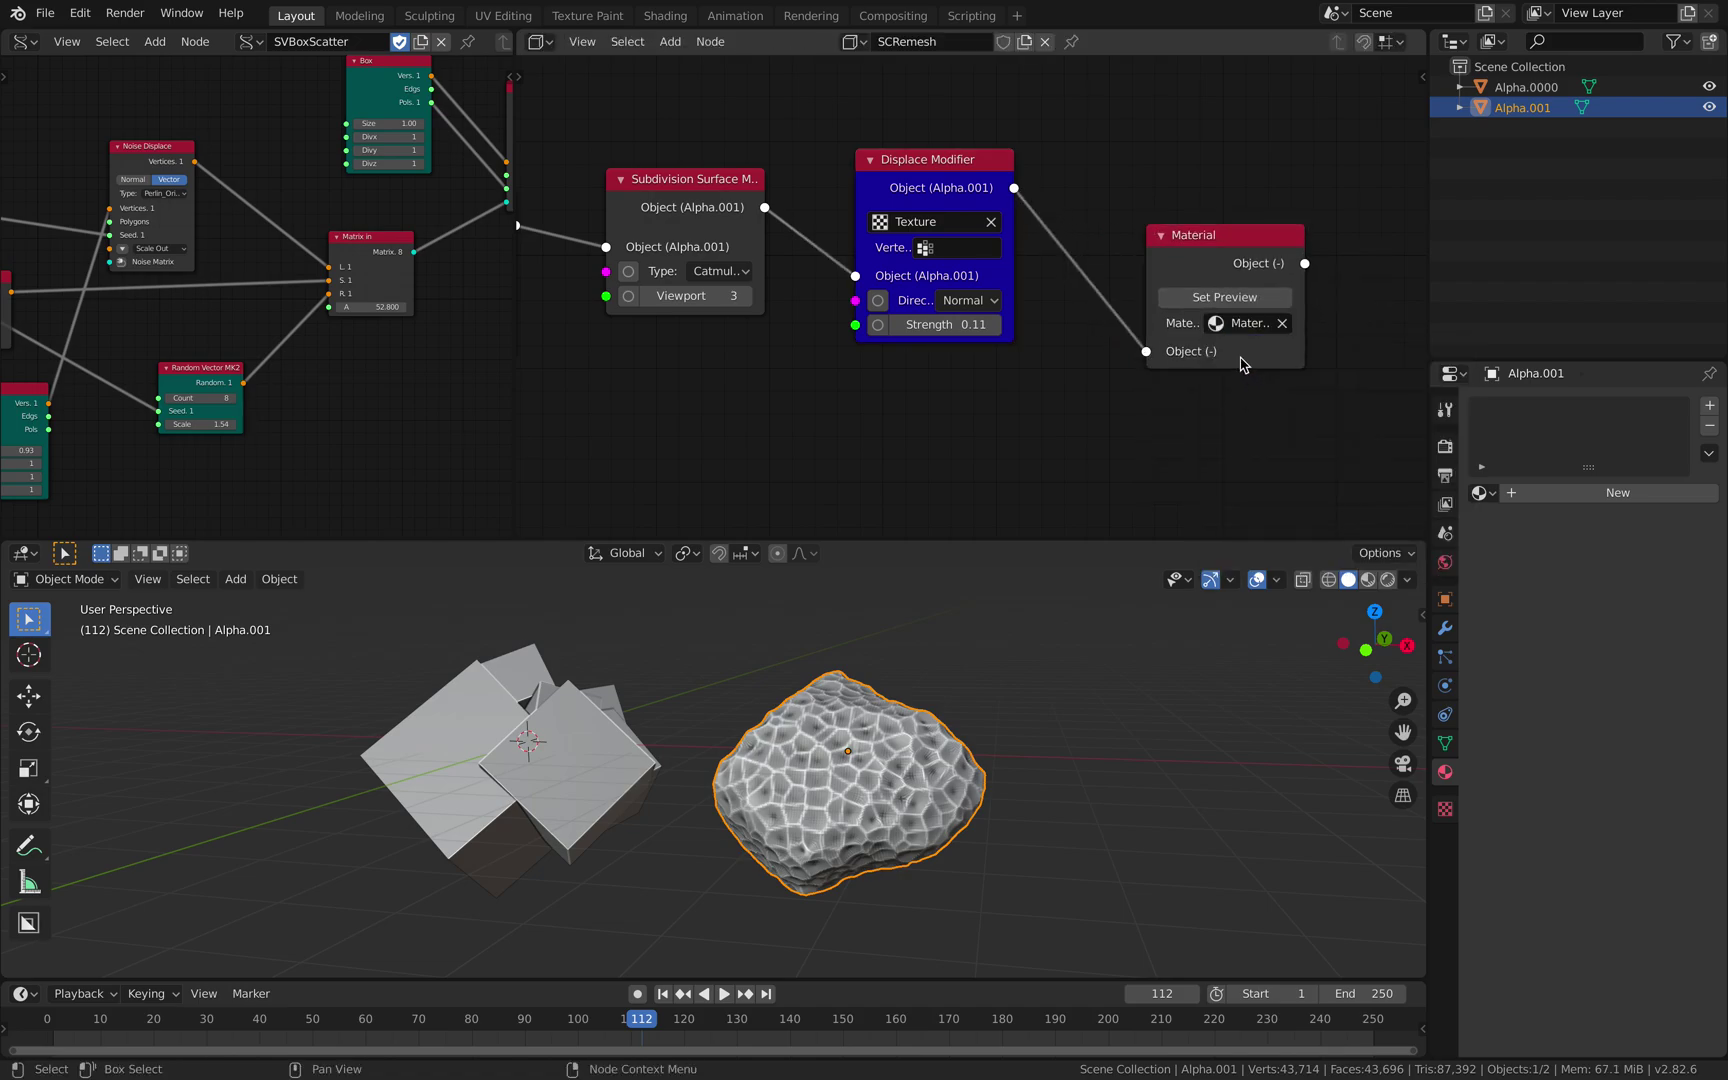
pyautogui.click(1225, 297)
pyautogui.moveTo(1220, 252); pyautogui.dragTo(1209, 248)
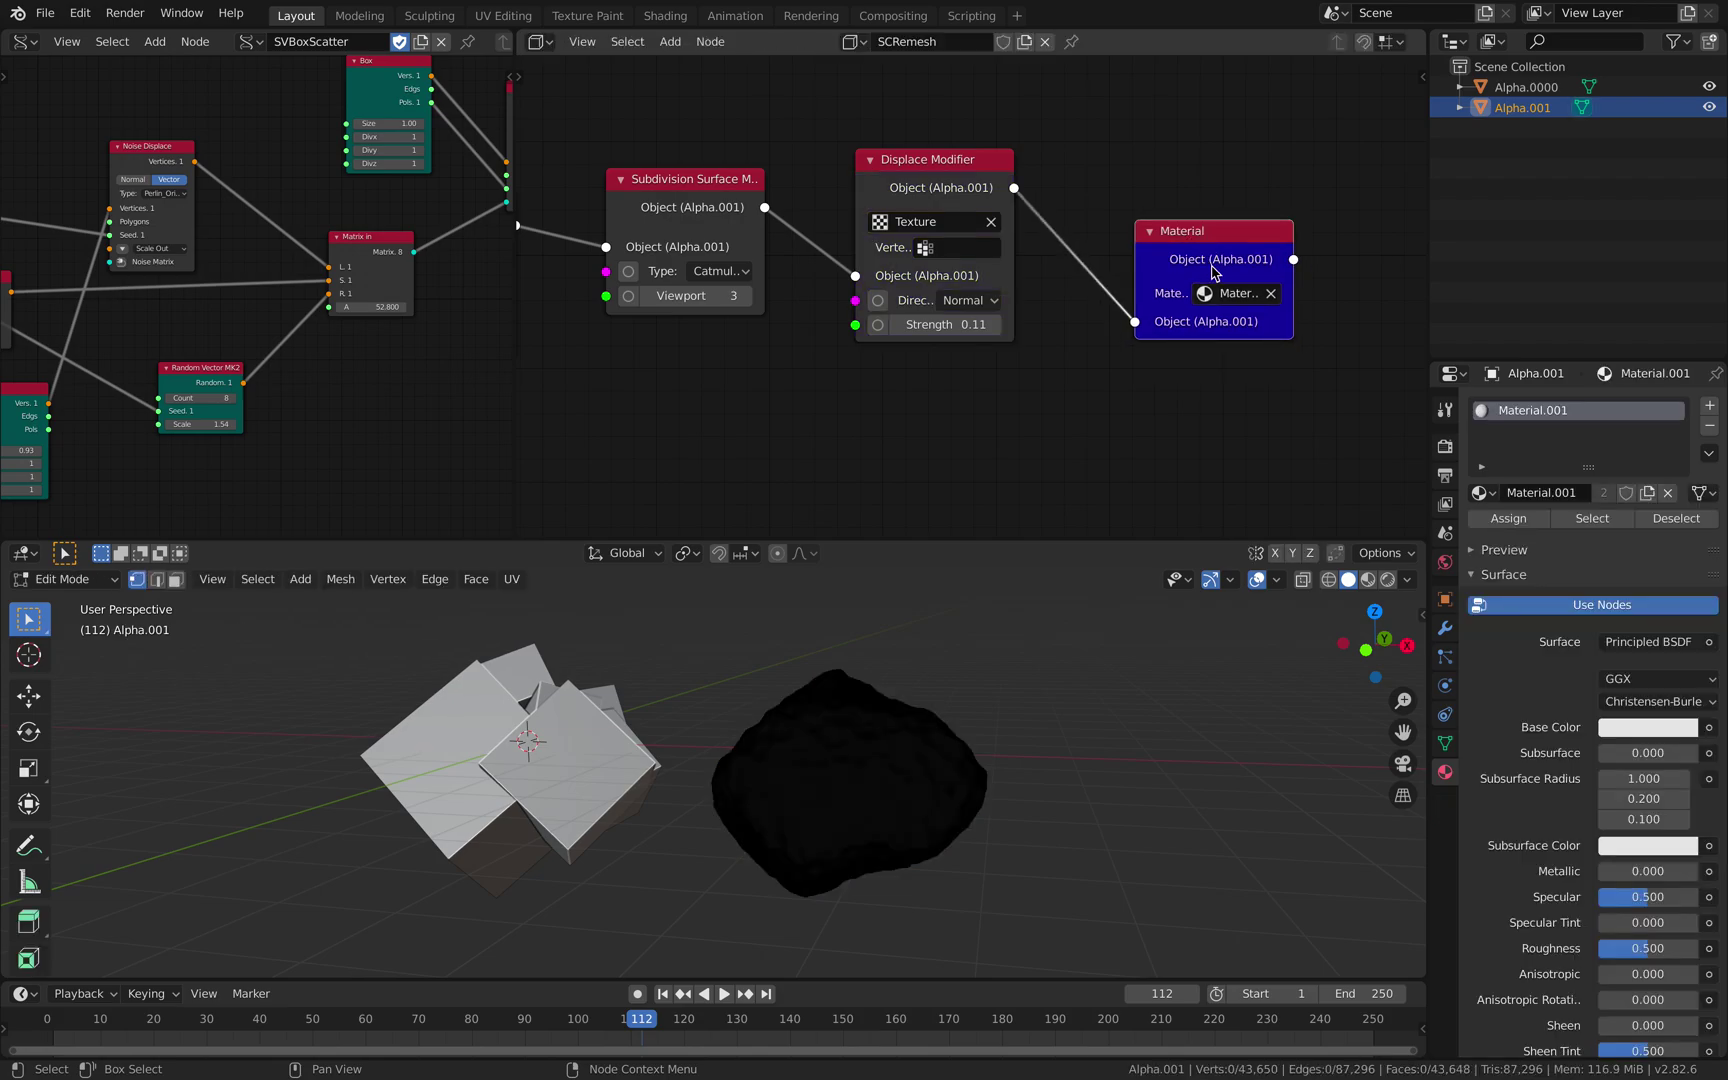
# Review the properties of Material.001, return the asteroid to Object Mode and save the Blender file
pyautogui.scroll(-12, 1590, 720)
pyautogui.scroll(-3, 1590, 720)
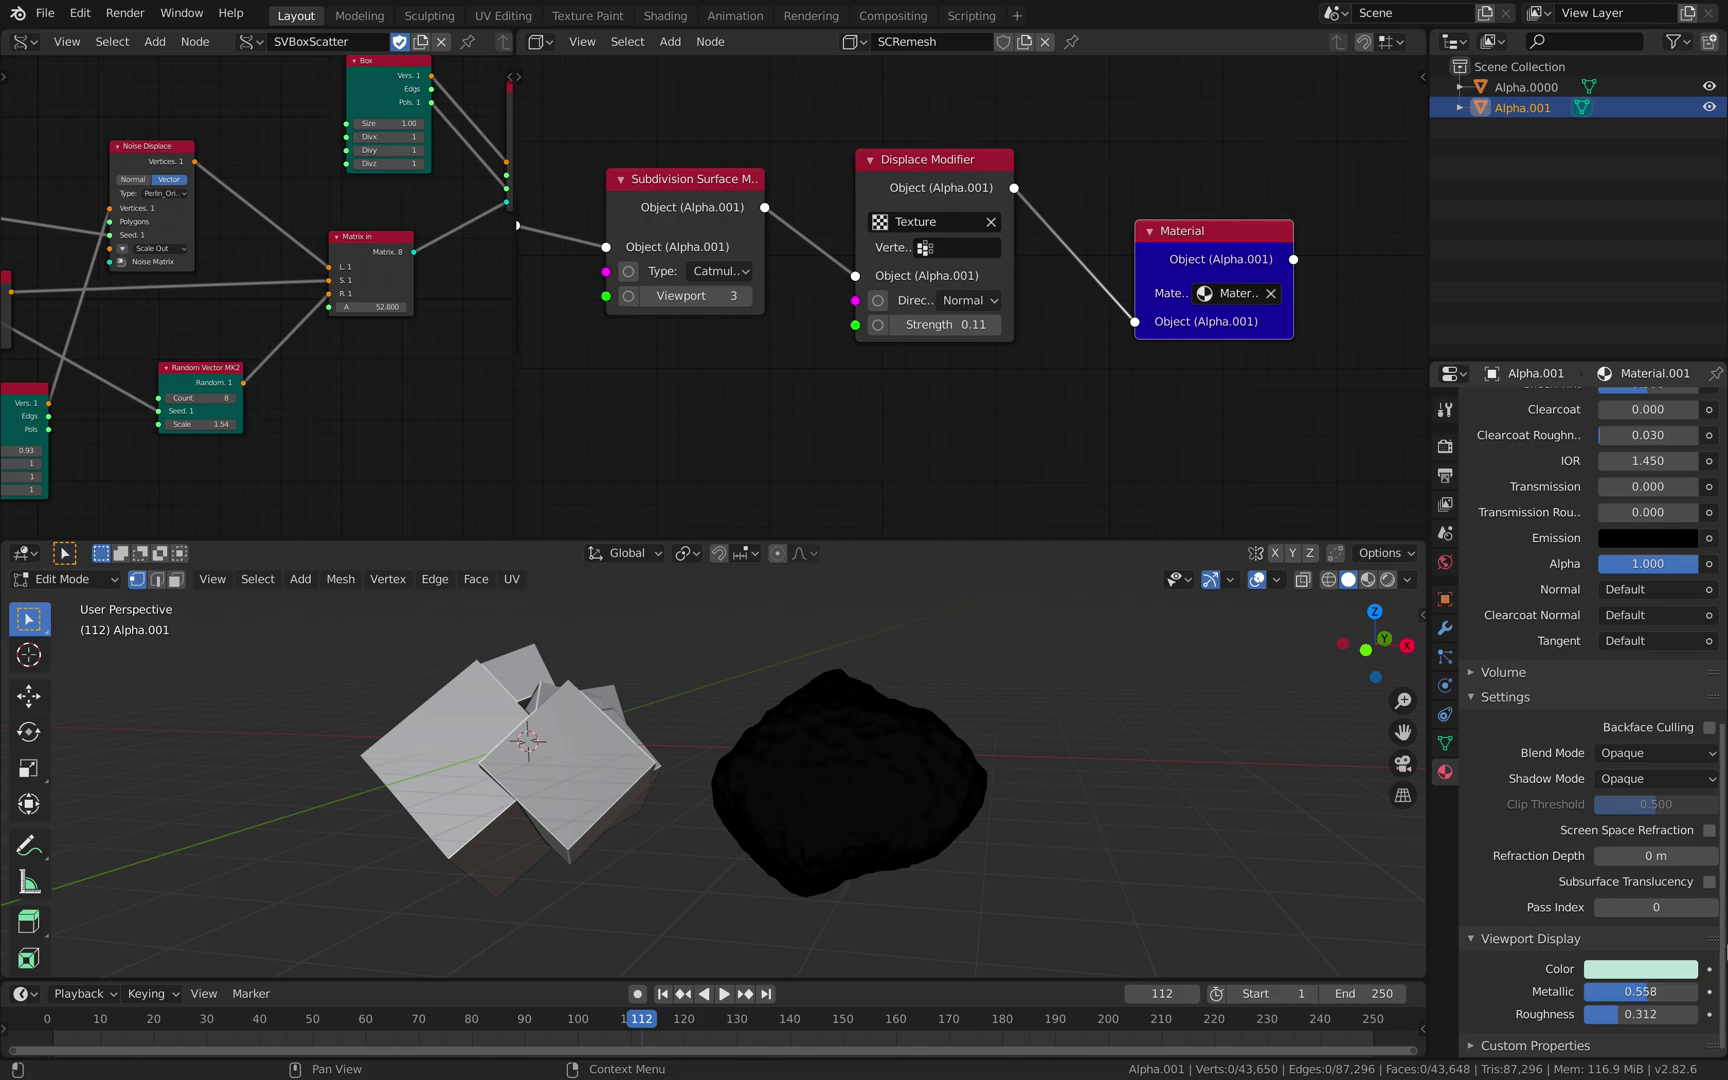
pyautogui.scroll(20, 1677, 700)
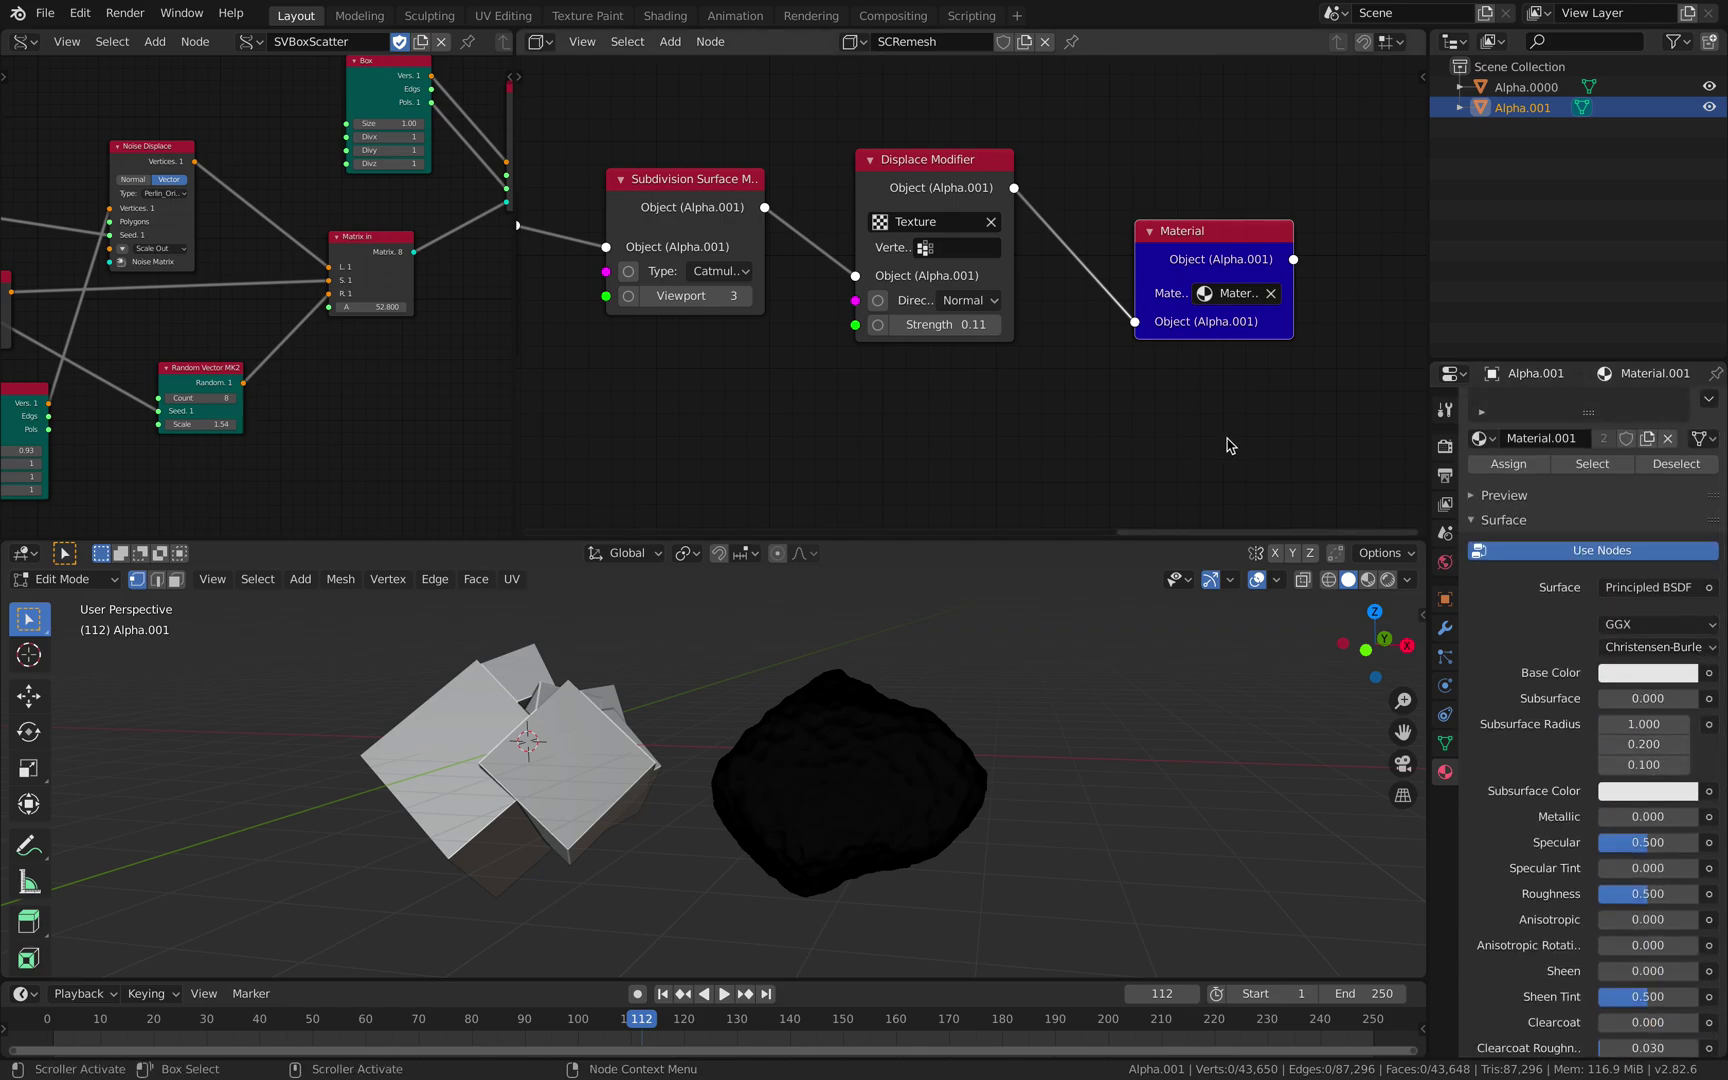
pyautogui.moveTo(1205, 250); pyautogui.dragTo(1181, 235)
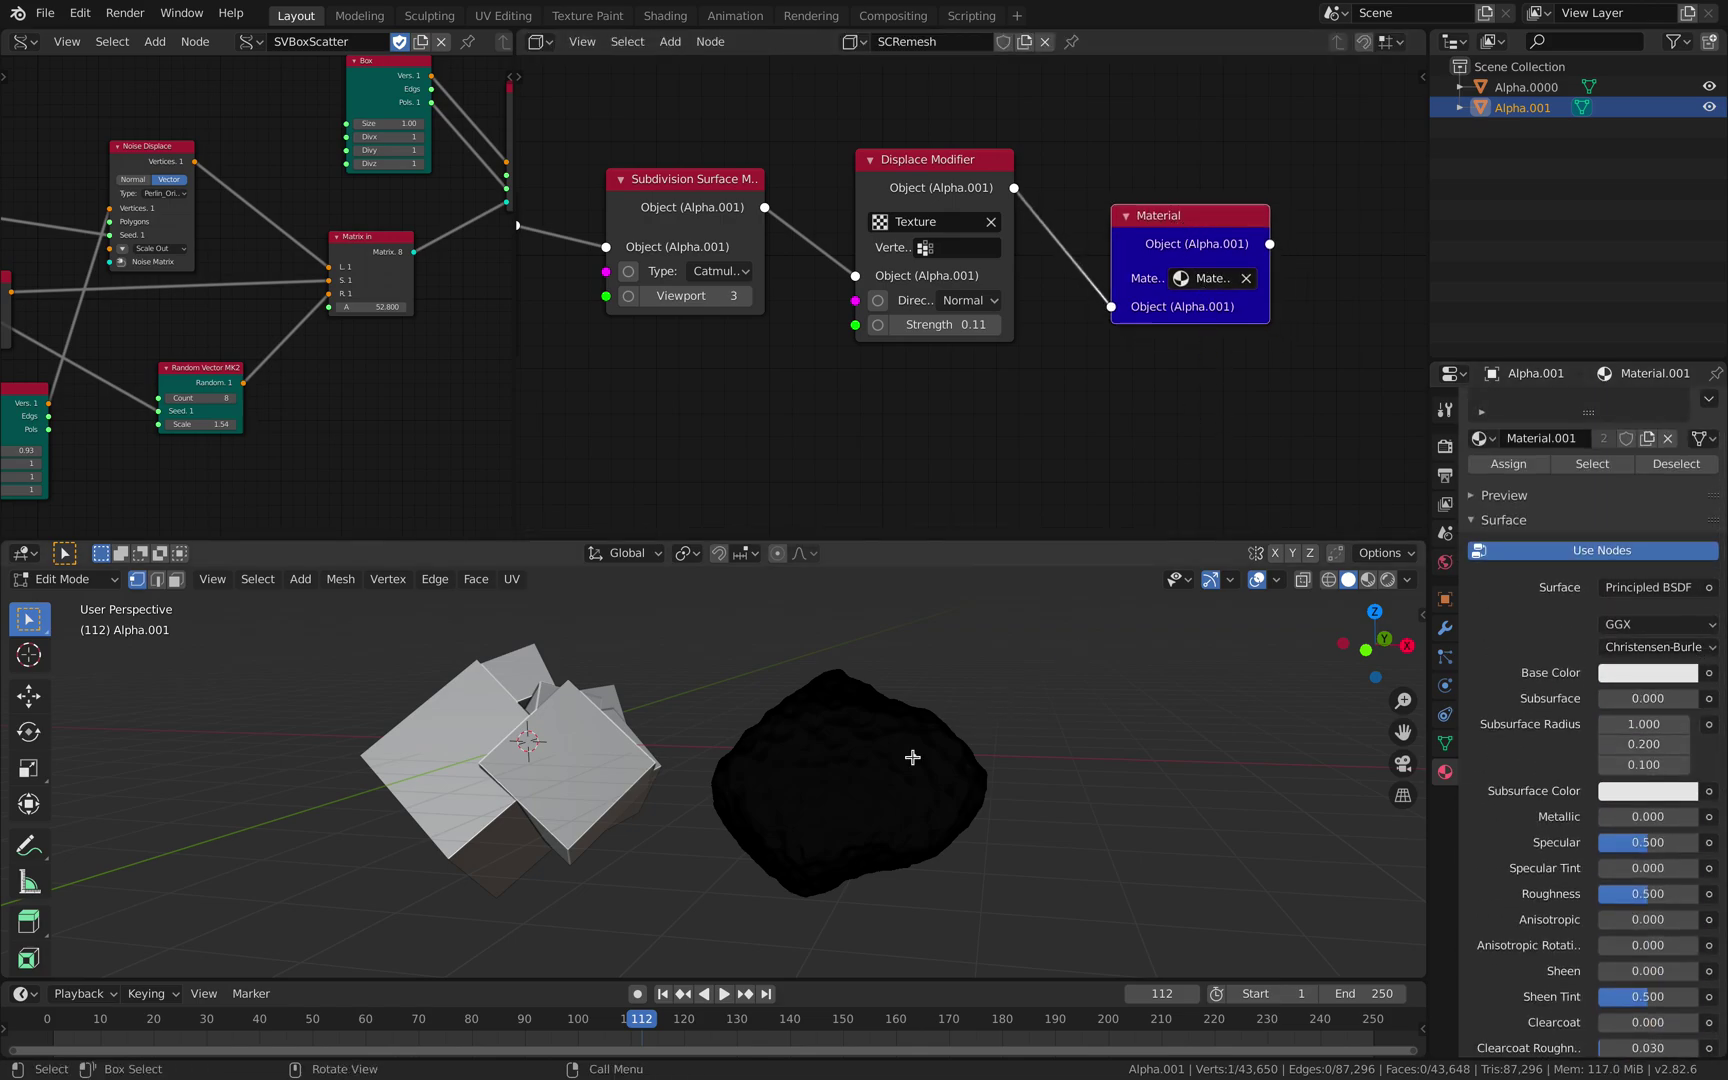
pyautogui.moveTo(1253, 341); pyautogui.dragTo(1074, 349, button='middle')
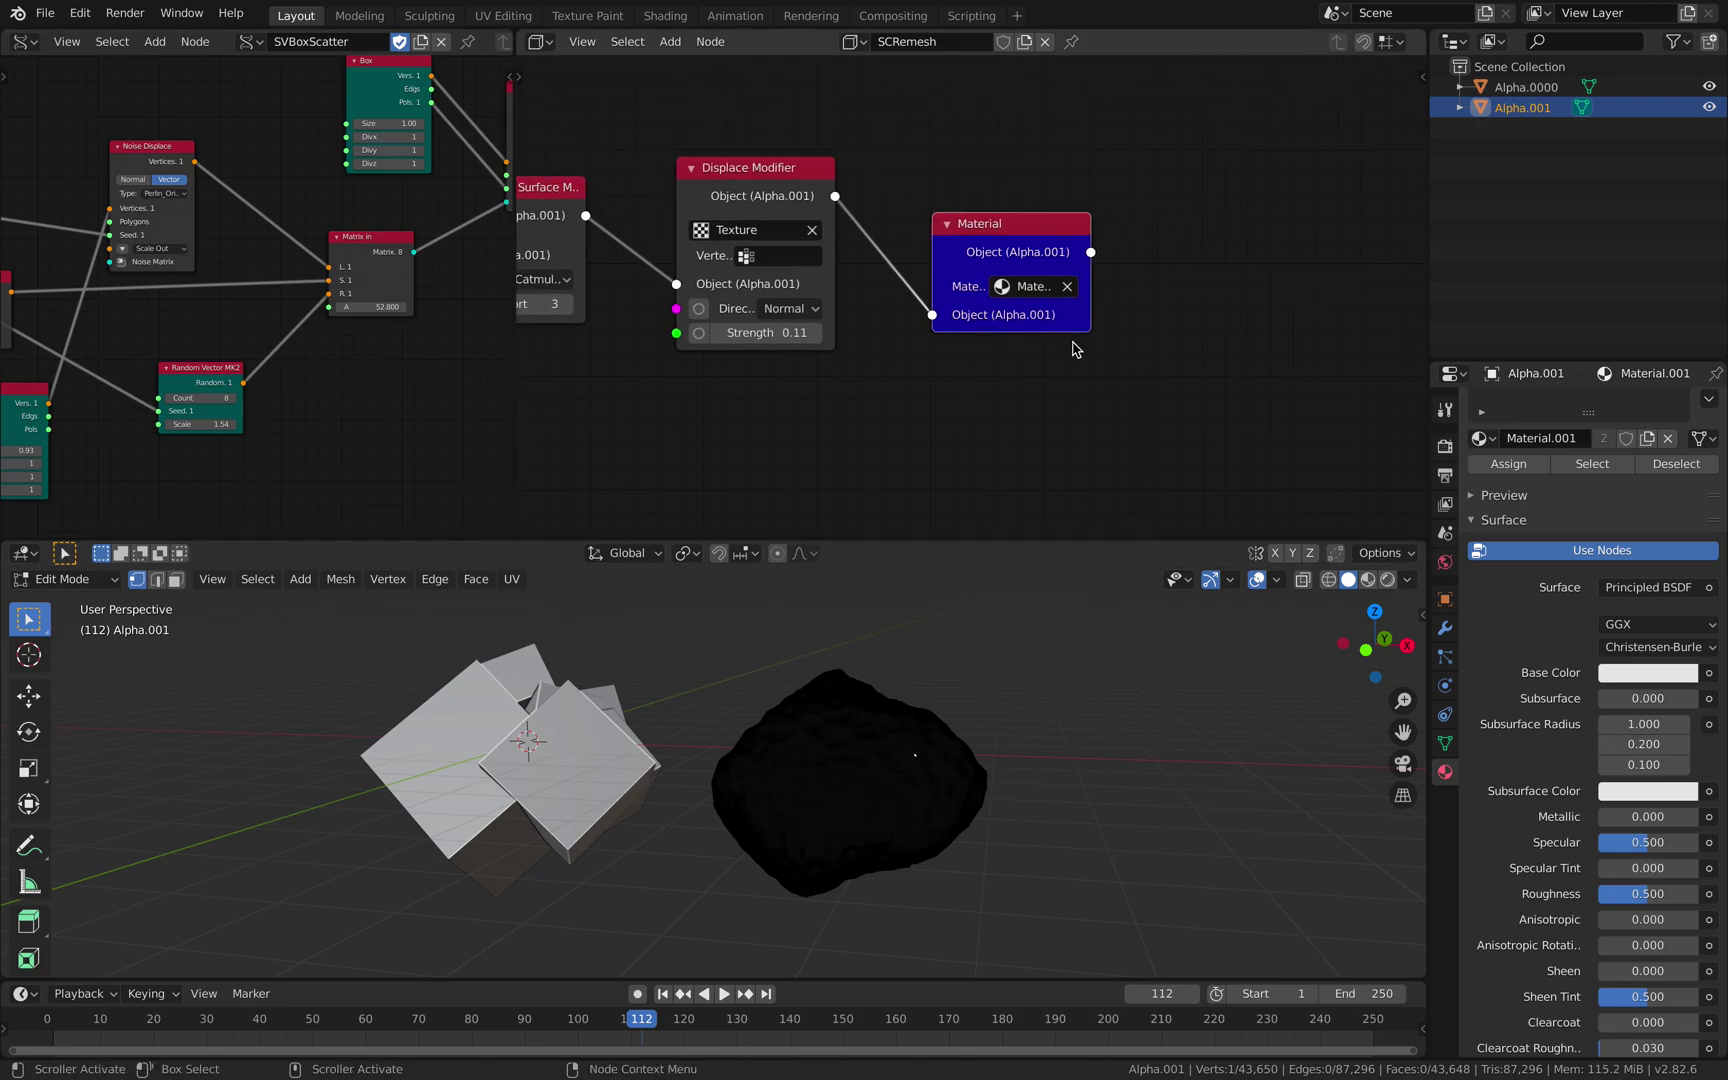
pyautogui.click(65, 579)
pyautogui.click(62, 601)
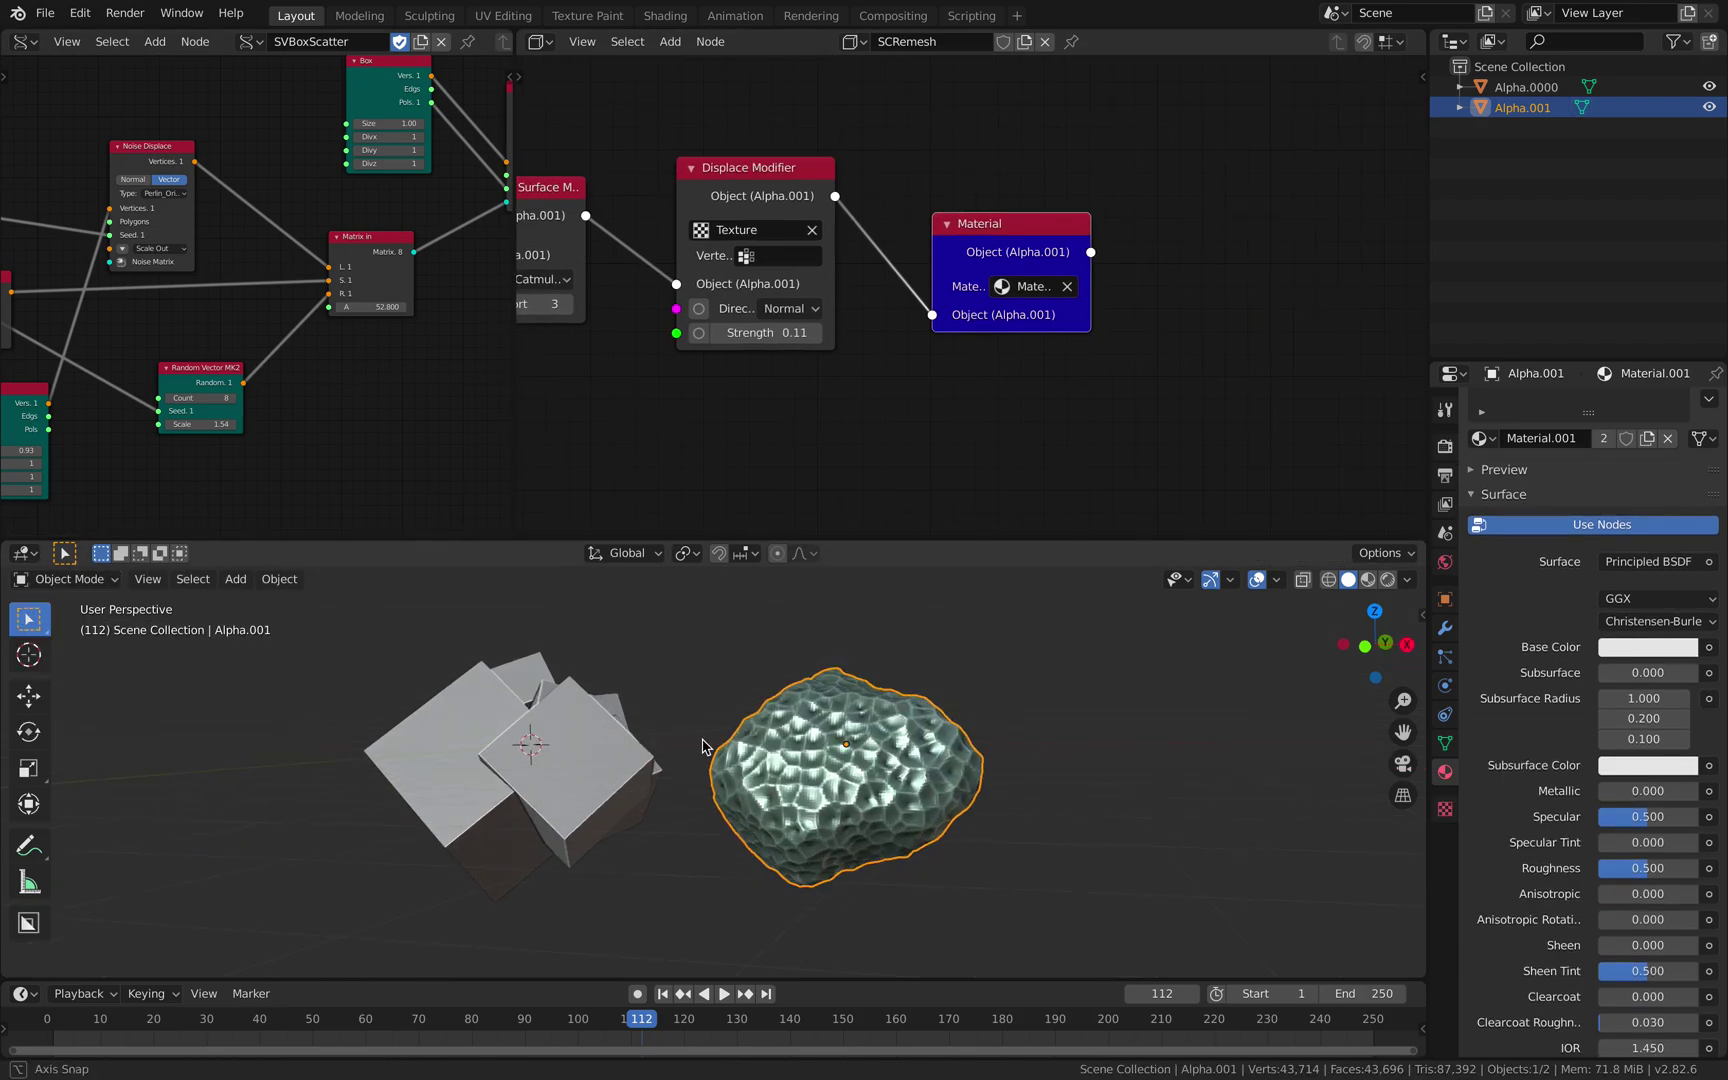
pyautogui.press('super+s')
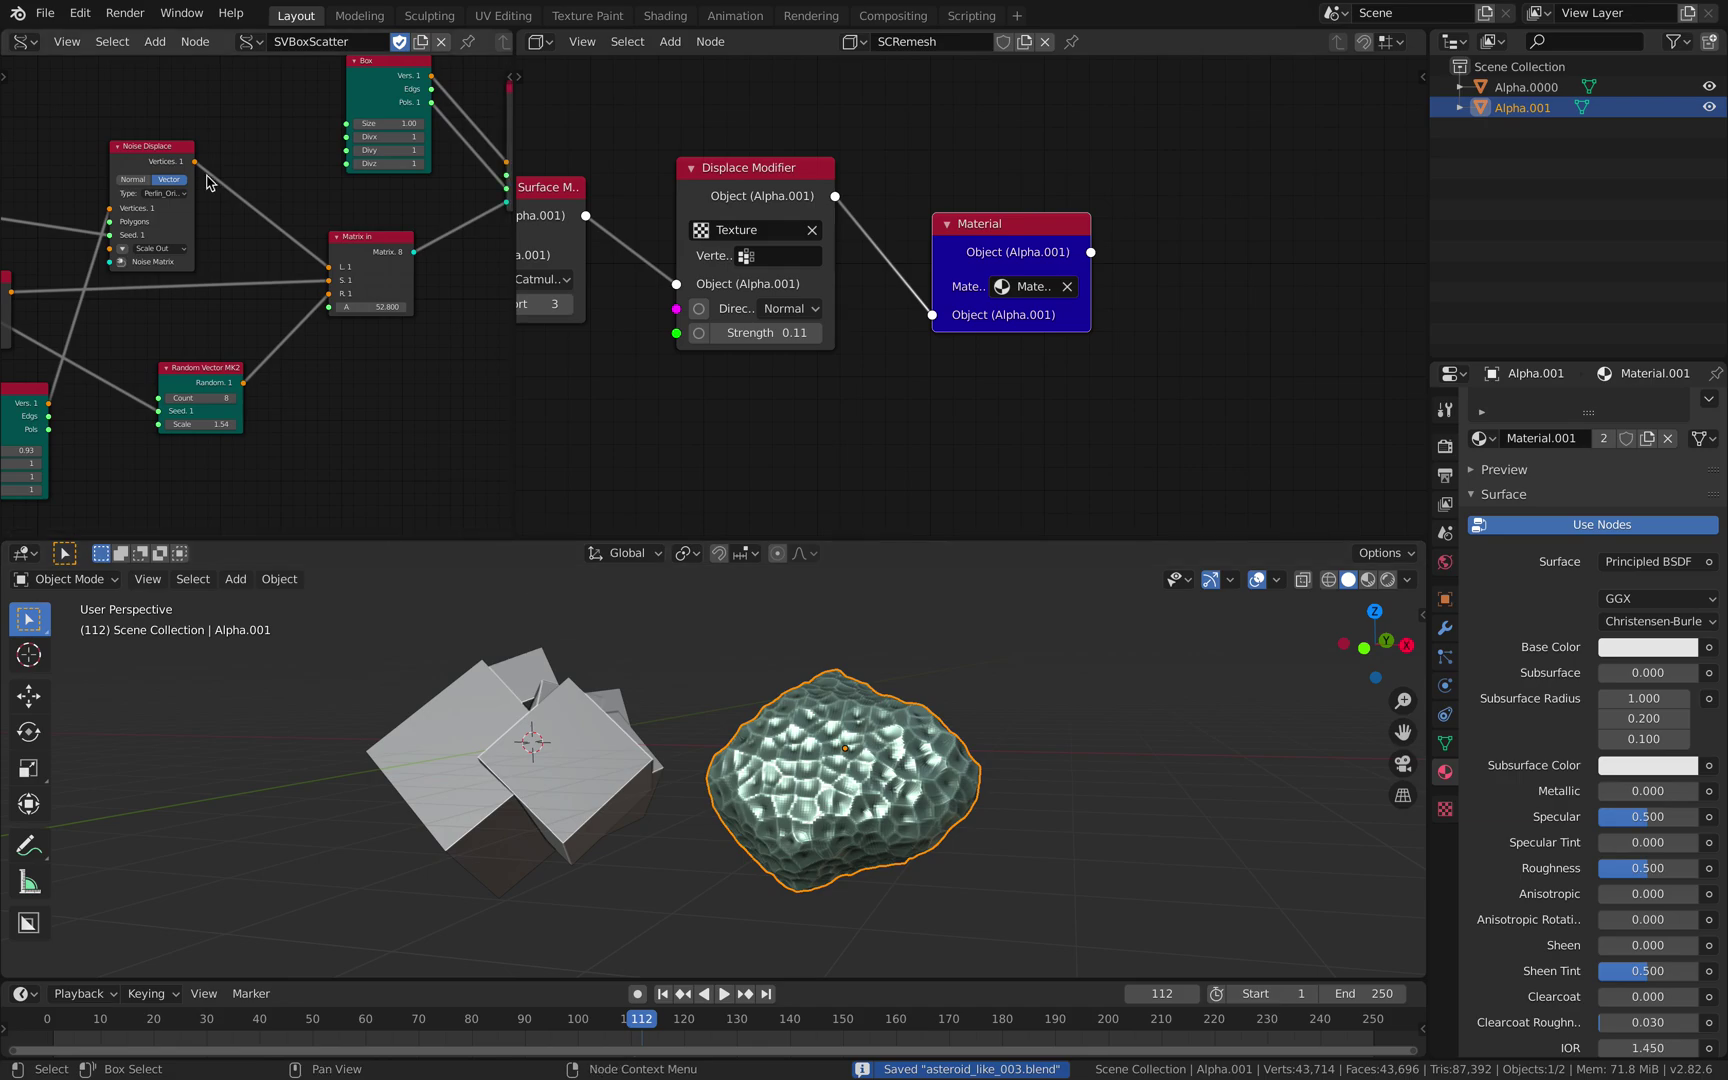
# Export the asteroid with its material as Universal Scene Description, overwriting asteroid_like_003.usdc on the Desktop
pyautogui.click(45, 13)
pyautogui.moveTo(137, 316)
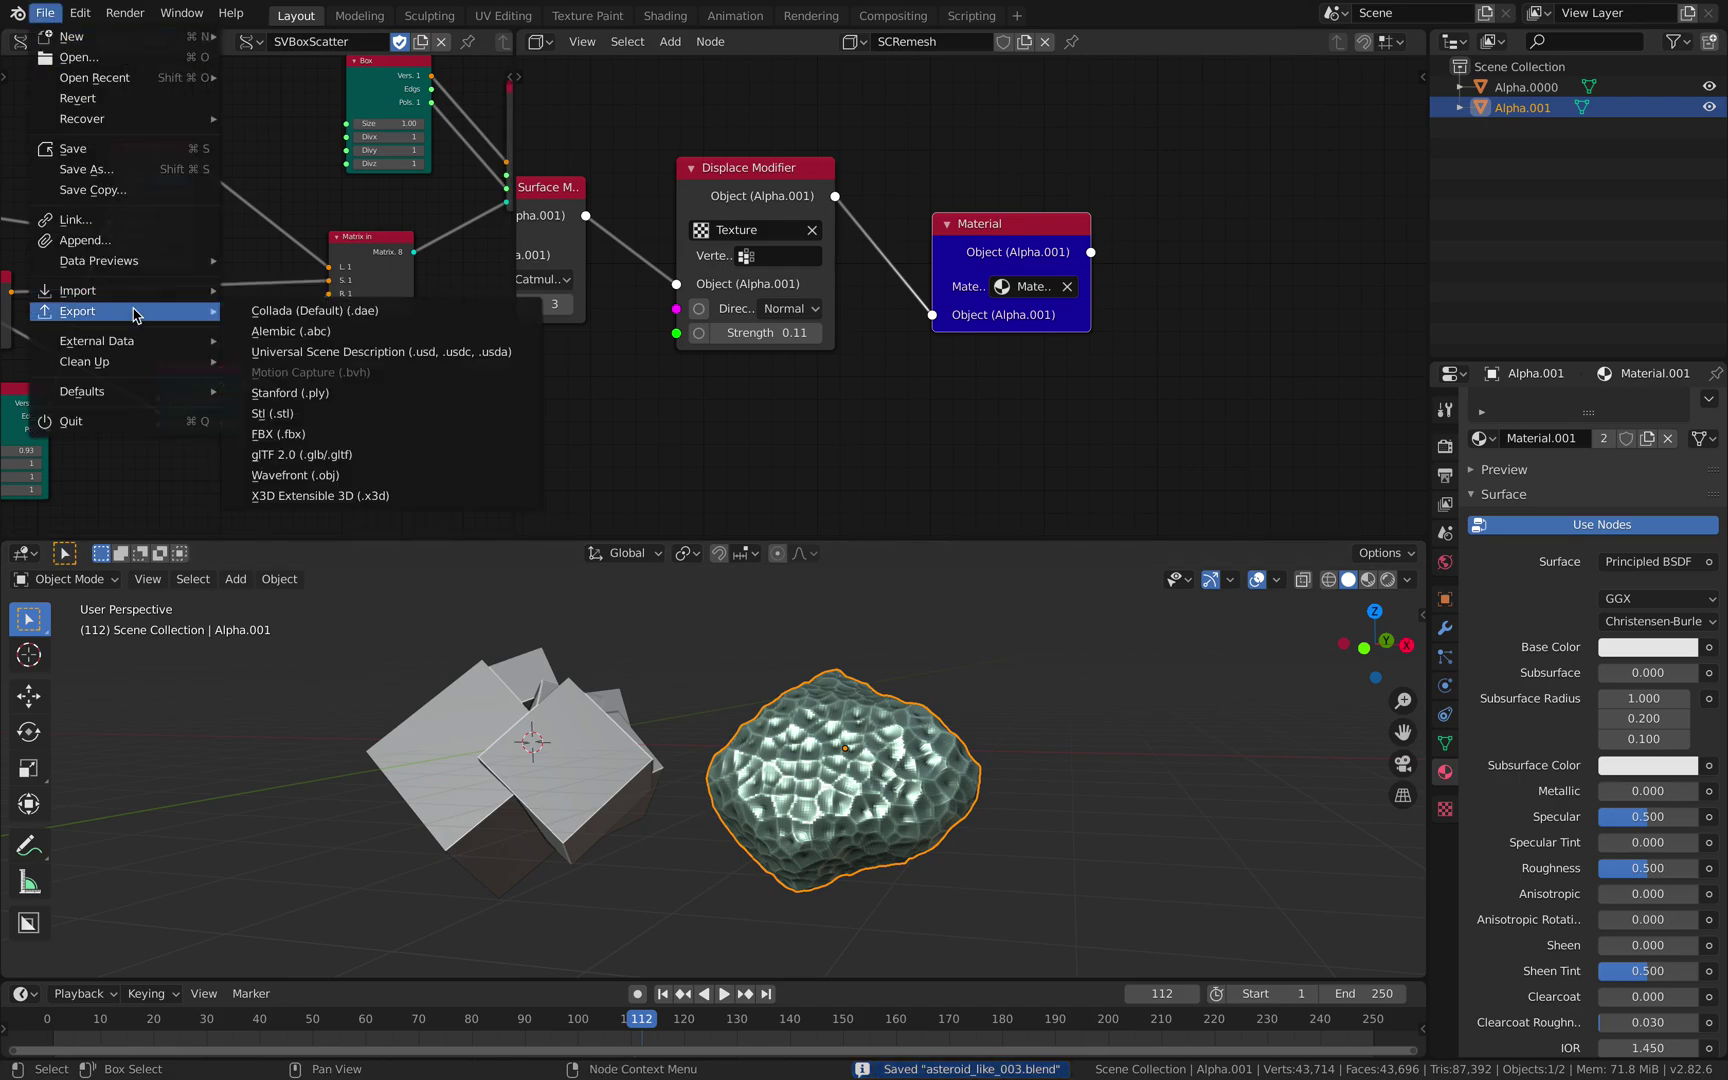
pyautogui.click(370, 352)
pyautogui.click(1340, 927)
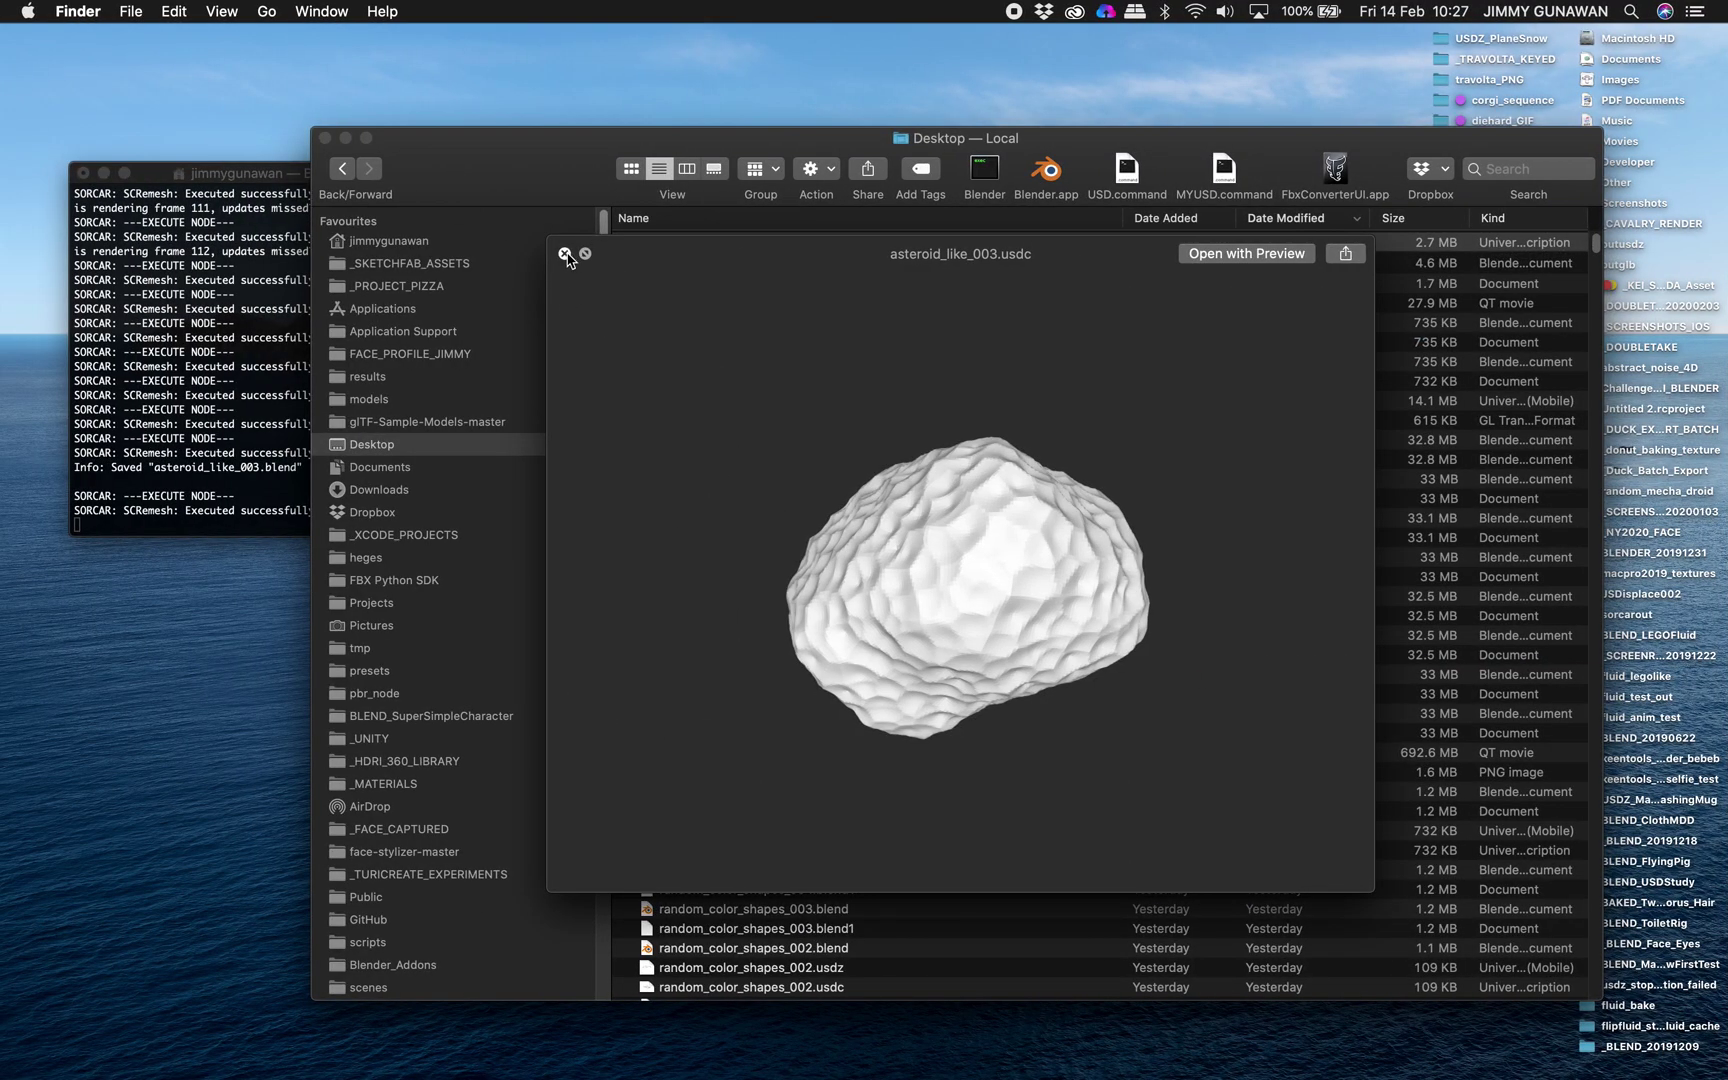
# In Finder, close the old preview, reopen asteroid_like_003.usdc in Quick Look and rotate the updated model
pyautogui.click(565, 255)
pyautogui.click(743, 247)
pyautogui.press('space')
pyautogui.moveTo(962, 550); pyautogui.dragTo(860, 440)
# Switch back to Blender and widen the SVBoxScatter node editor until its whole node tree fits beside the SCRemesh tree
pyautogui.press('super+Tab')
pyautogui.scroll(-3, 864, 450)
pyautogui.moveTo(775, 448); pyautogui.dragTo(1110, 340, button='middle')
pyautogui.scroll(-5, 953, 412)
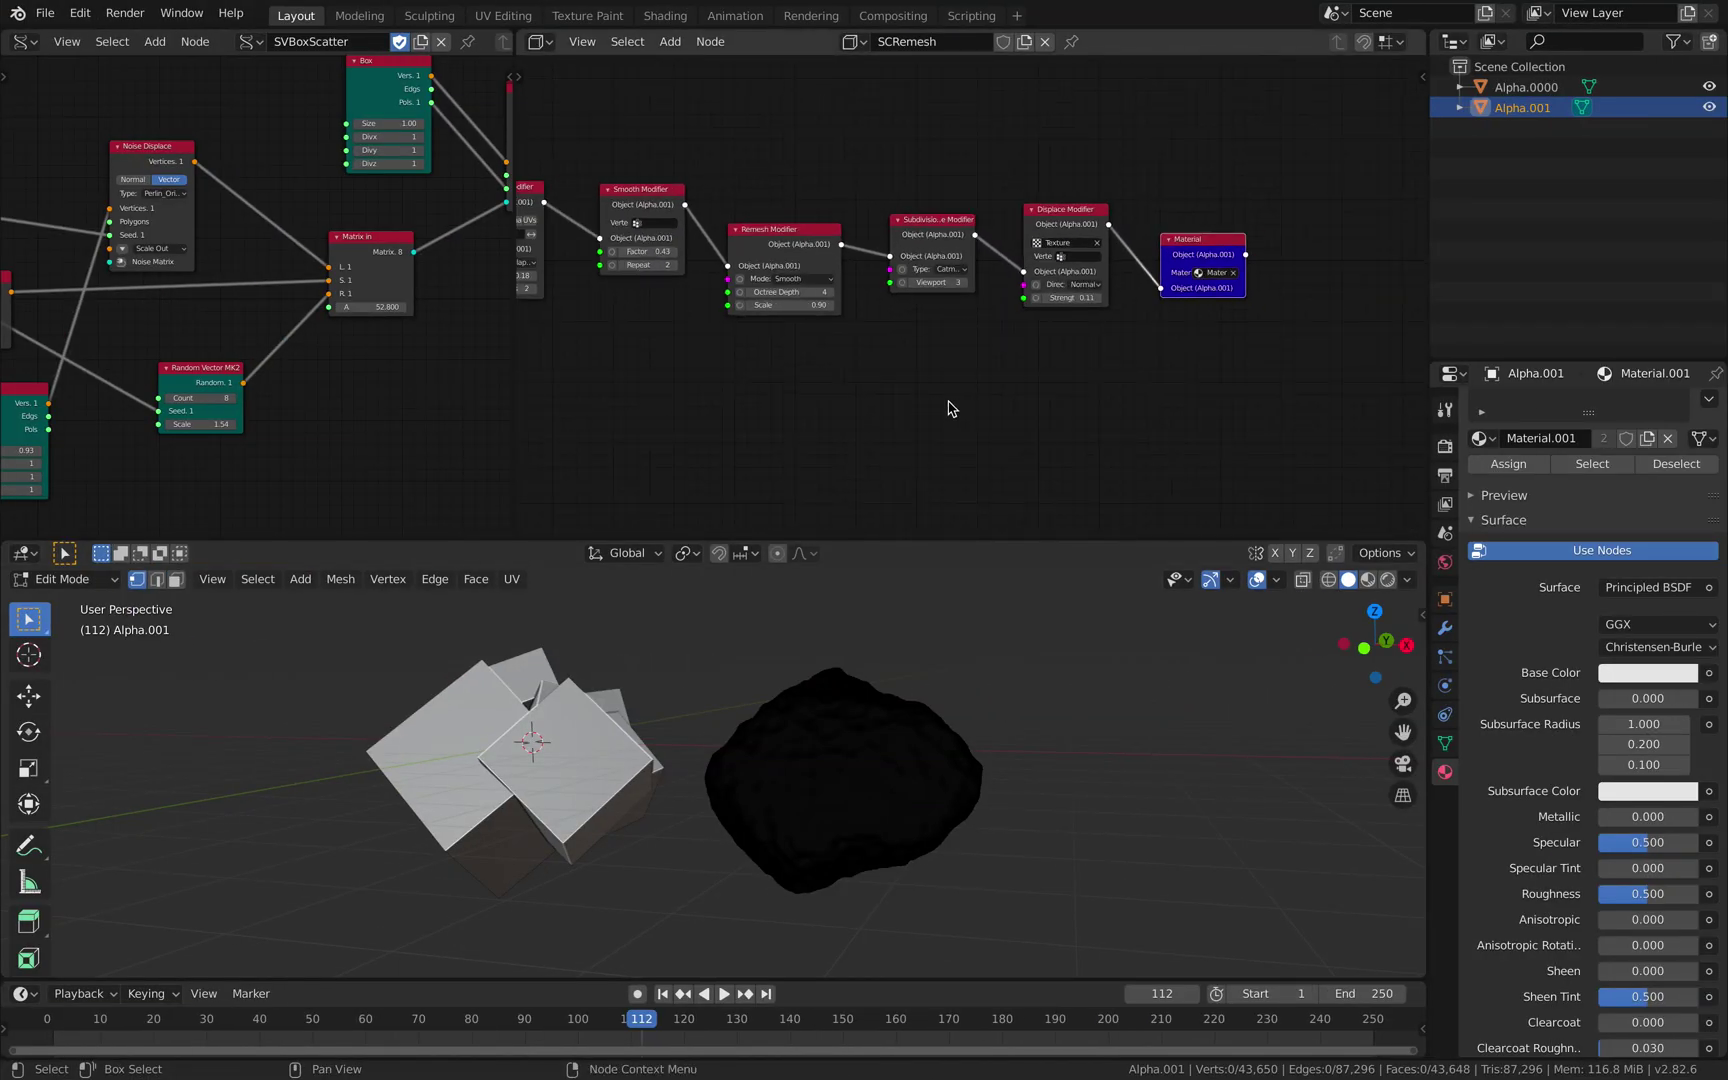
pyautogui.hscroll(-3, 953, 412)
pyautogui.moveTo(514, 308); pyautogui.dragTo(582, 320)
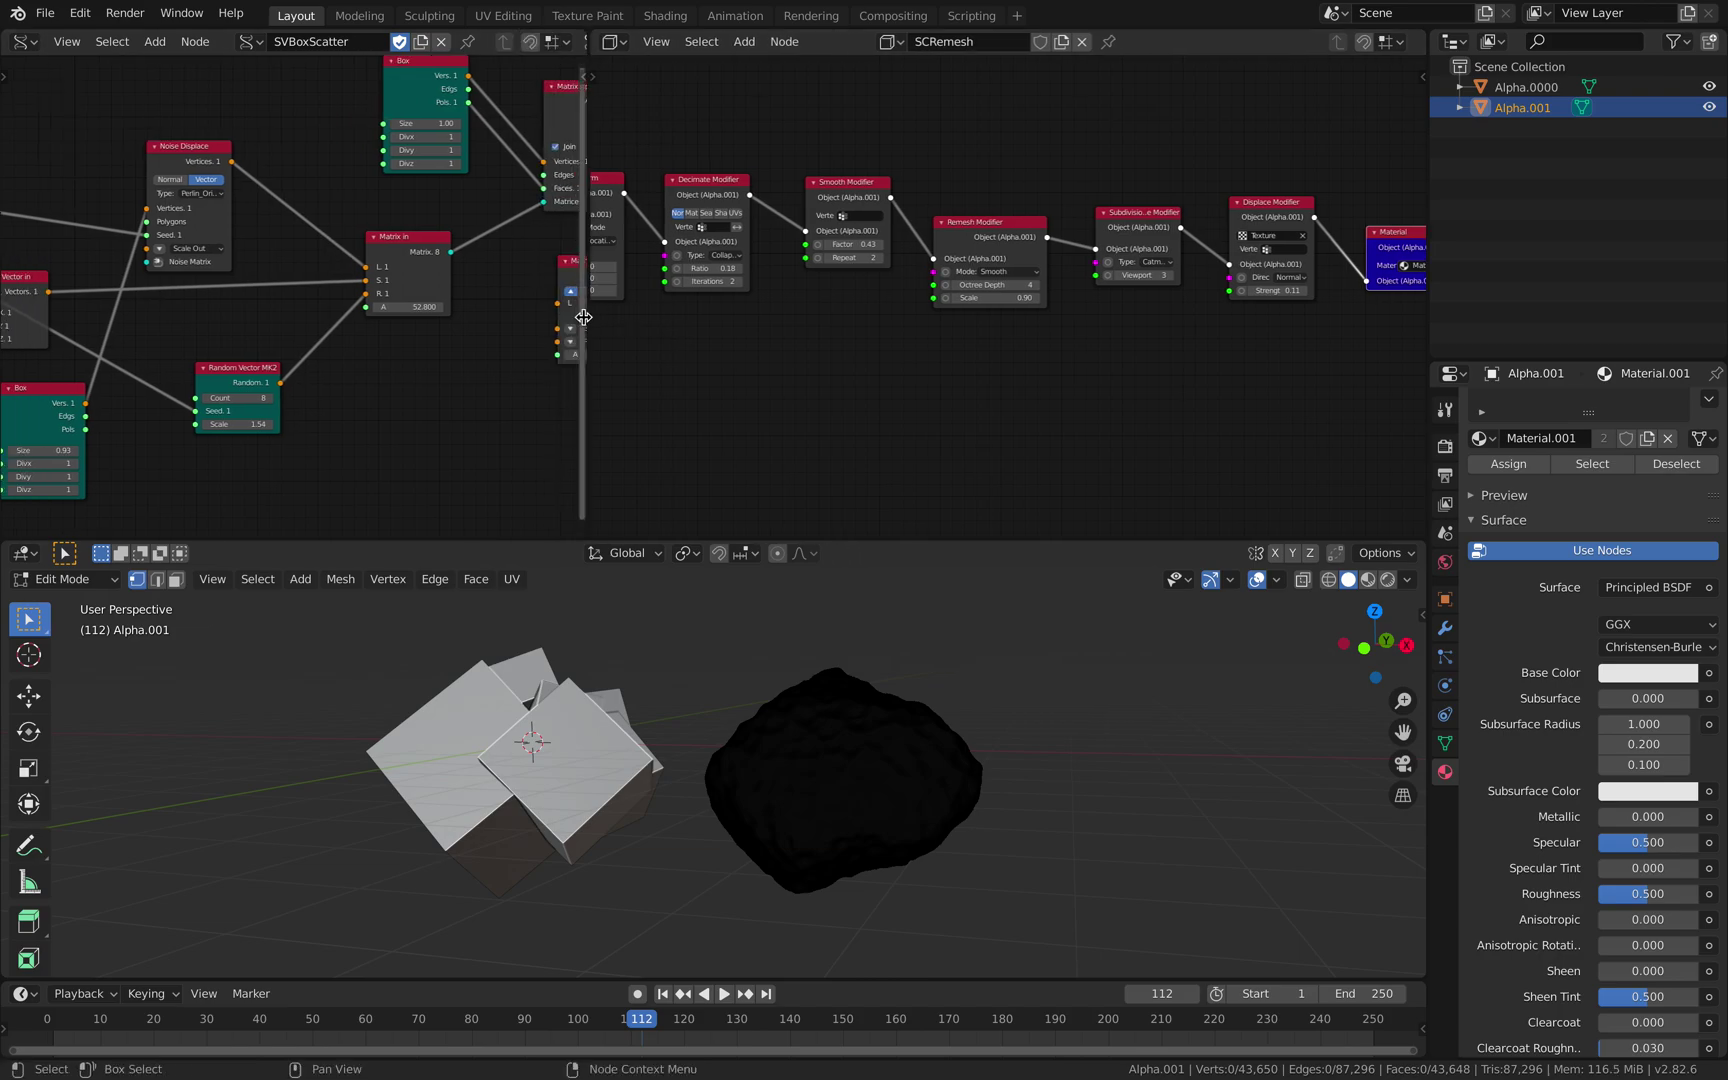
pyautogui.scroll(-3, 443, 359)
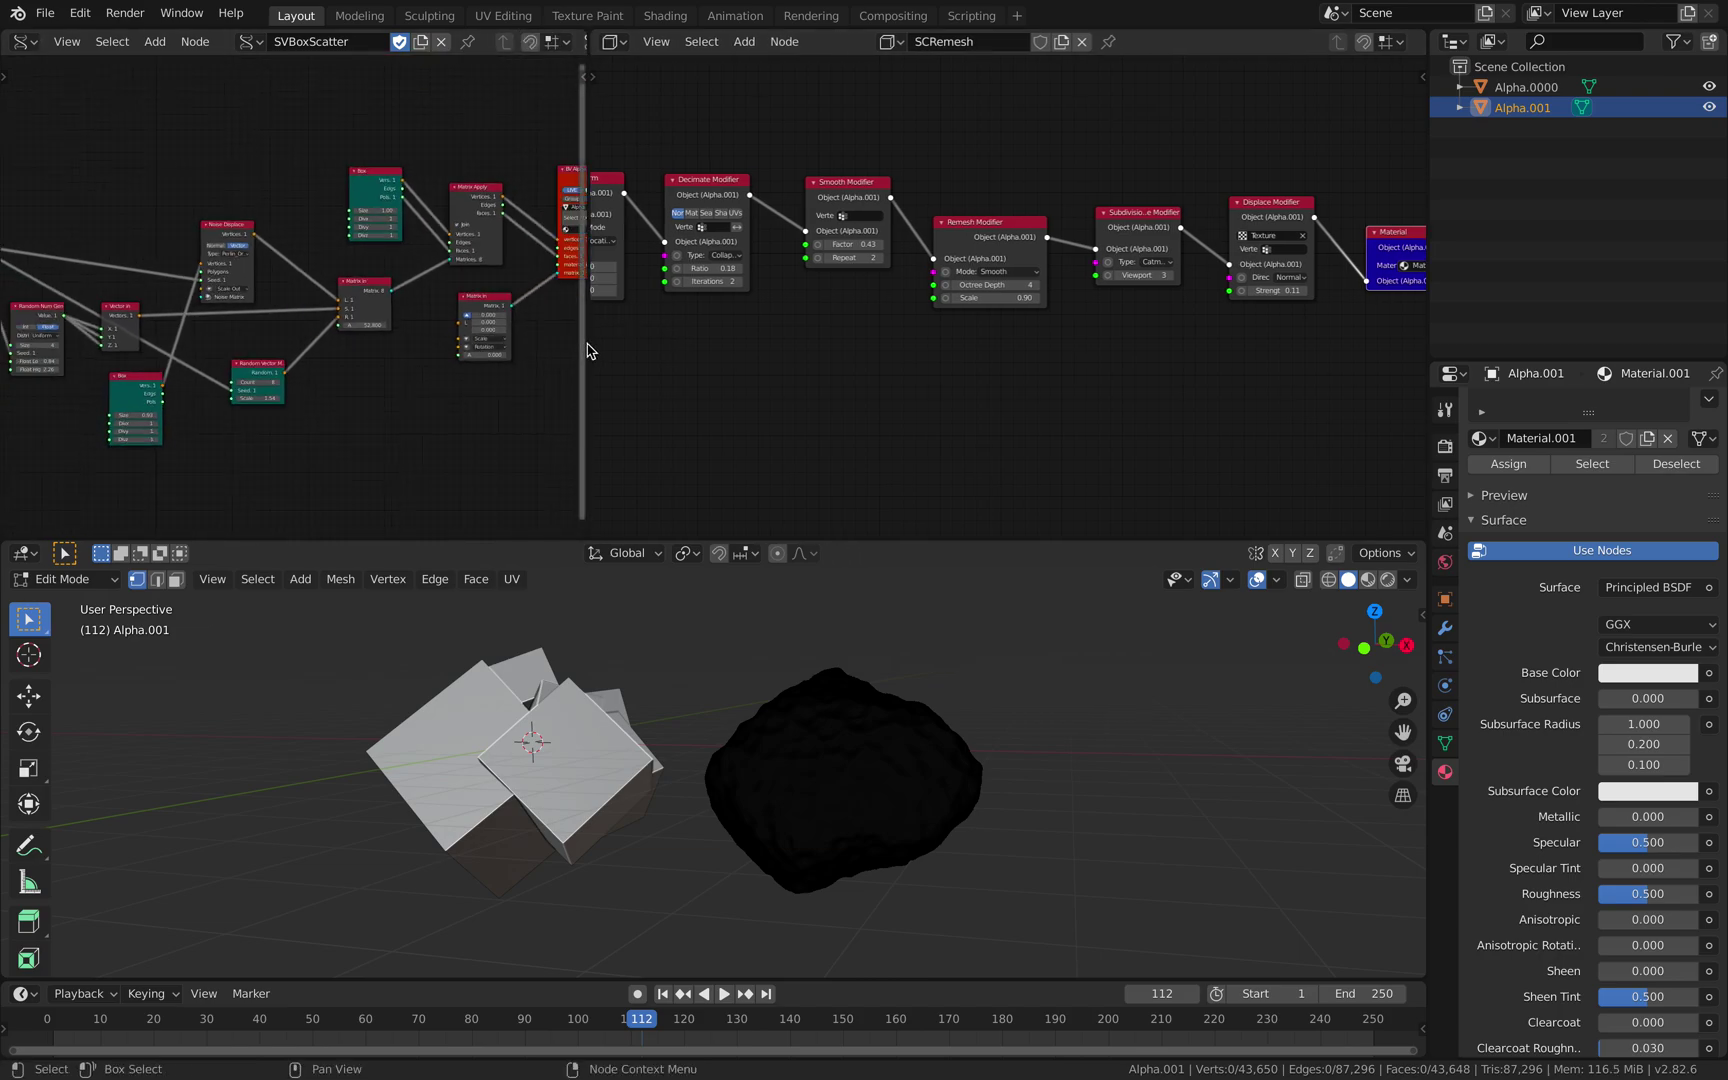
pyautogui.moveTo(589, 343); pyautogui.dragTo(787, 341)
pyautogui.scroll(-2, 582, 347)
pyautogui.scroll(3, 598, 347)
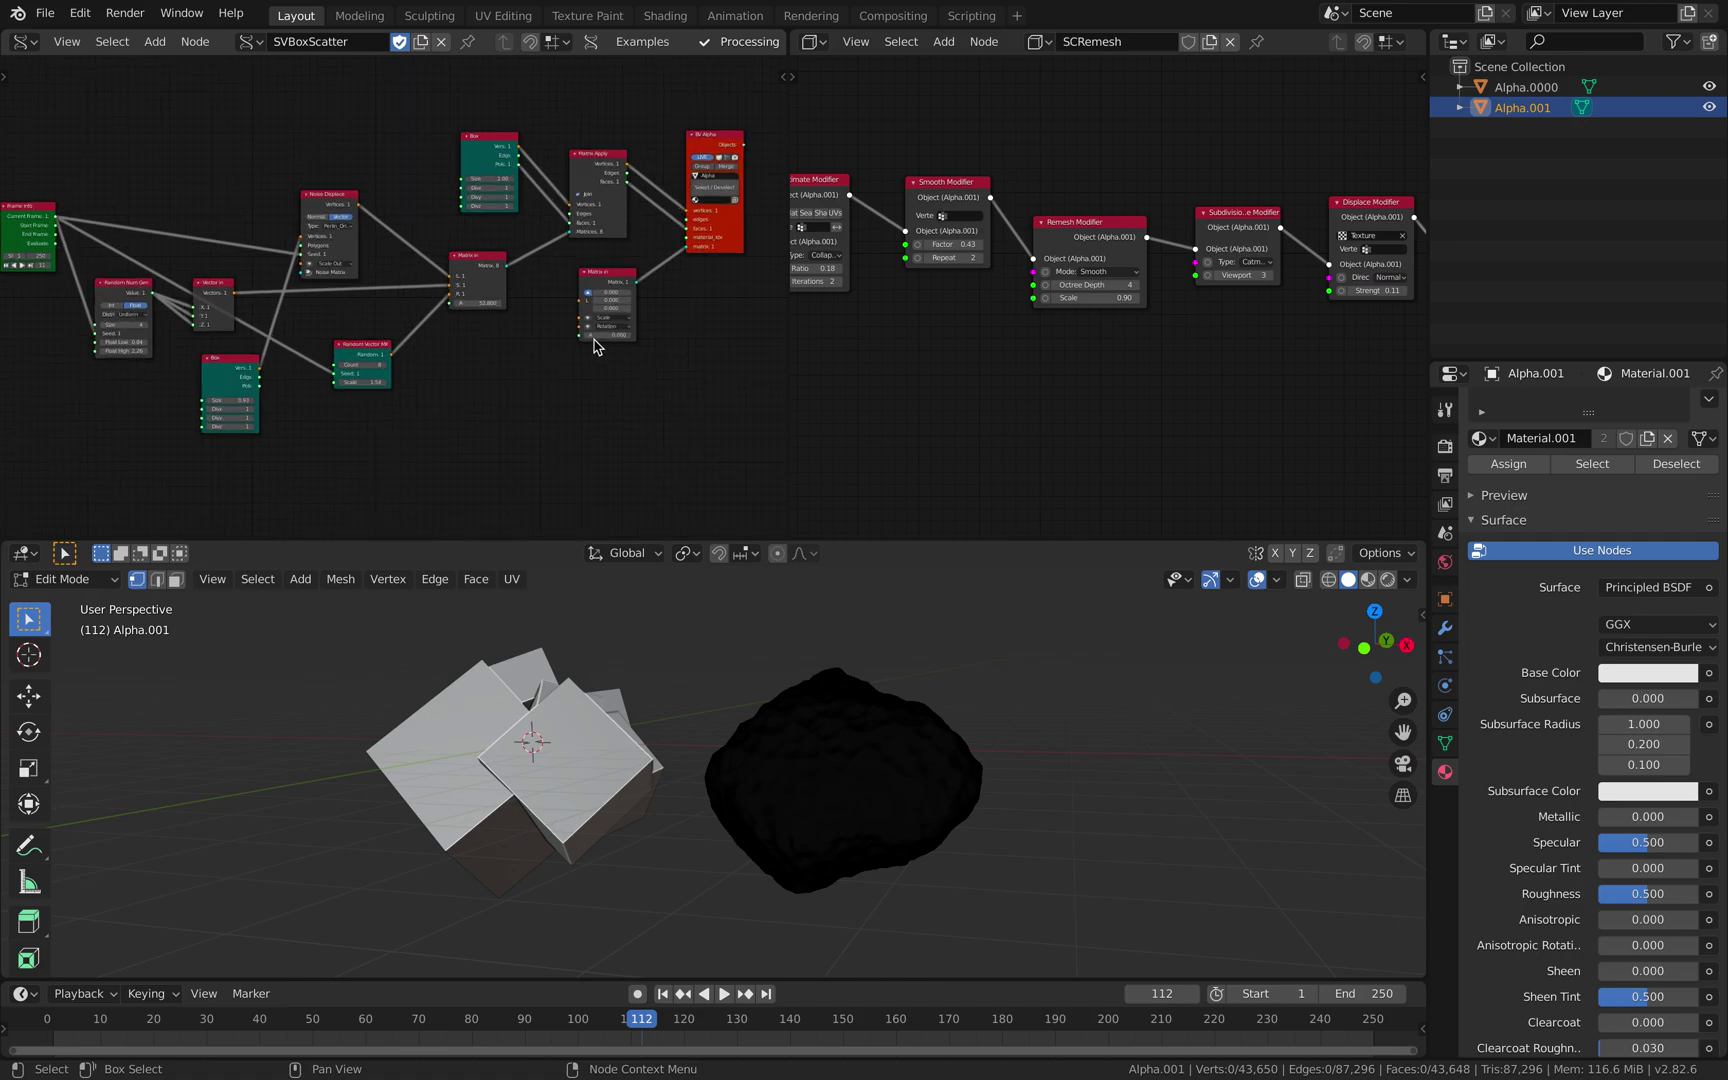
pyautogui.moveTo(333, 186); pyautogui.dragTo(359, 201, button='middle')
pyautogui.scroll(-1, 359, 201)
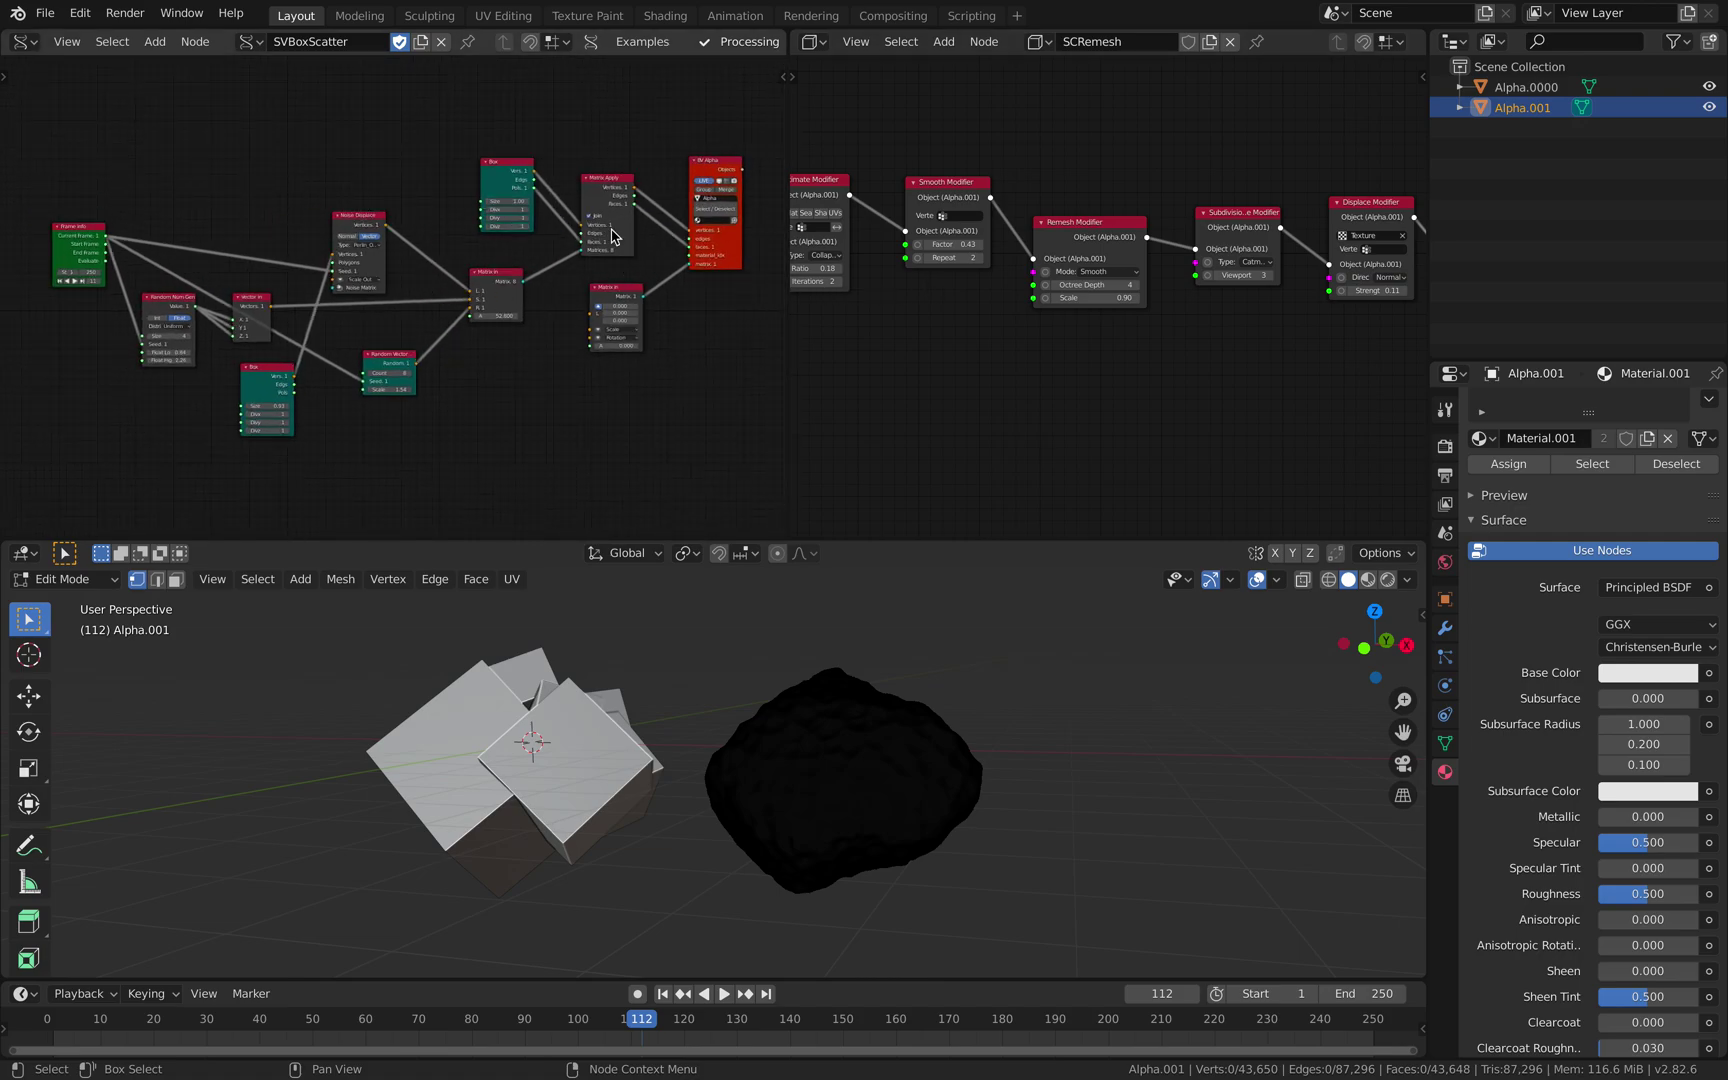
# Return the asteroid to Object Mode and clear the object selection in the 3D viewport
pyautogui.moveTo(1100, 675); pyautogui.dragTo(868, 654, button='middle')
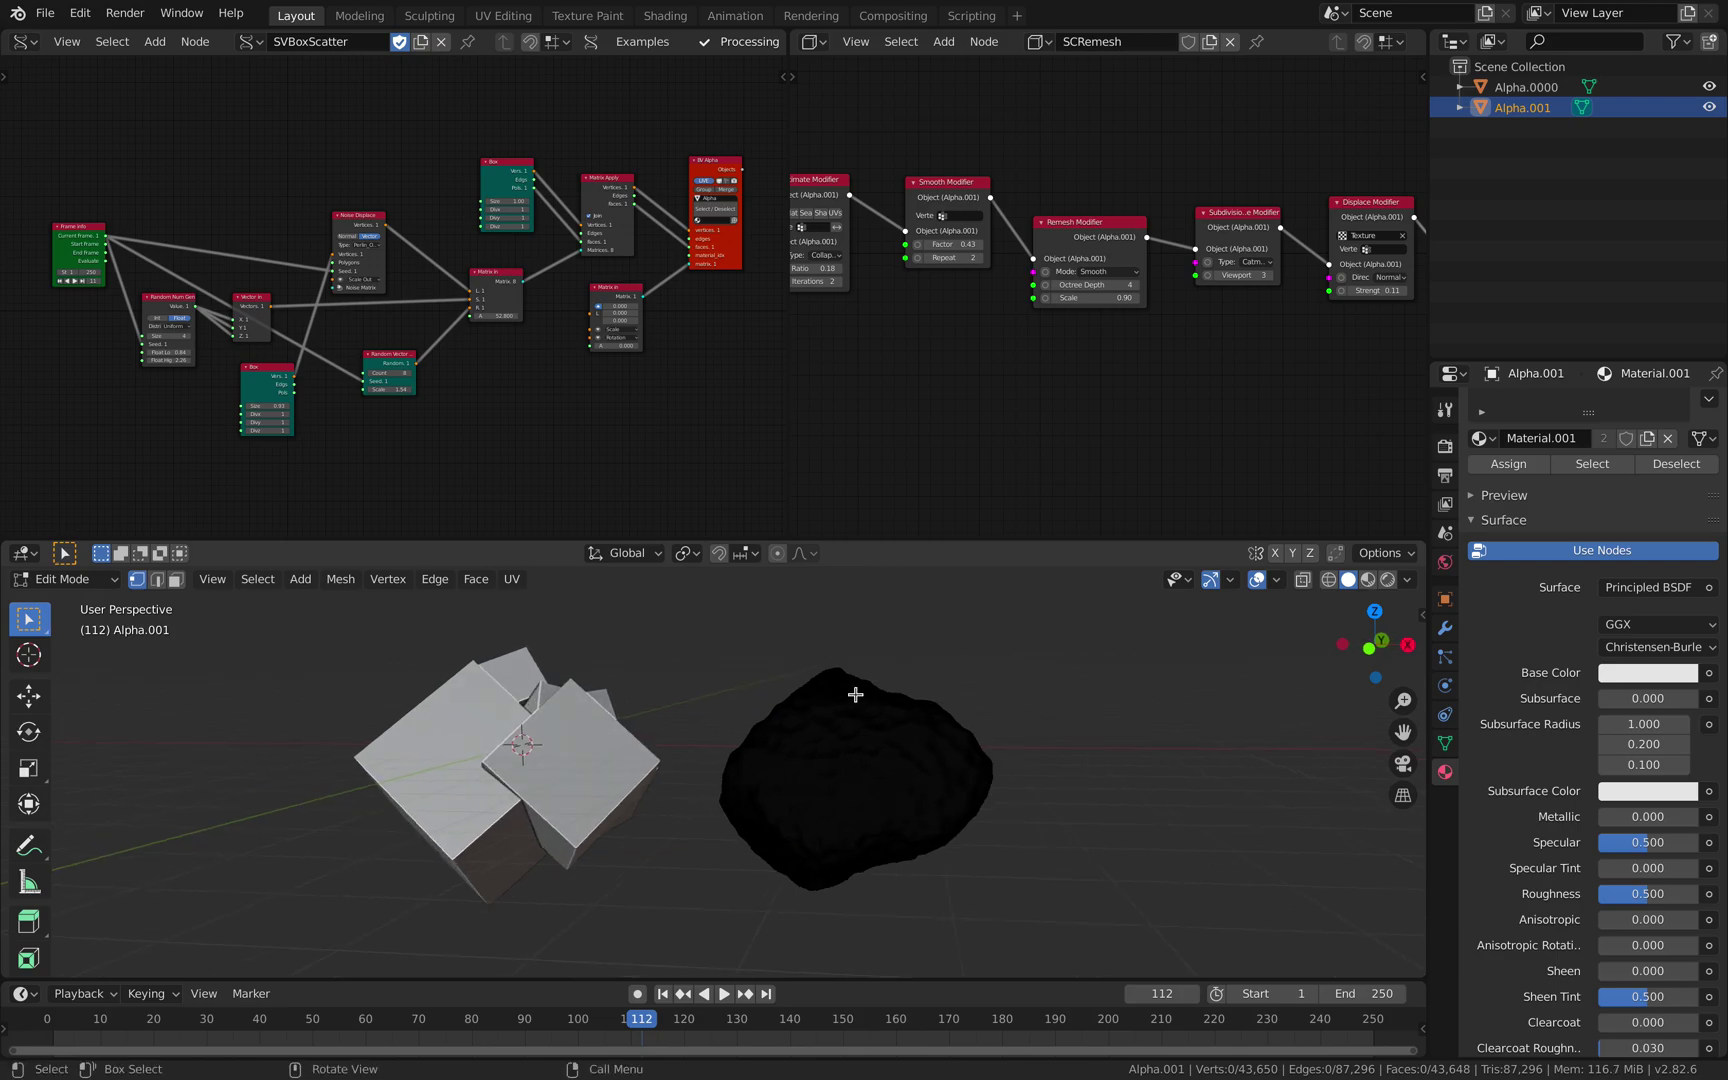
pyautogui.click(65, 579)
pyautogui.click(75, 604)
pyautogui.moveTo(648, 717)
pyautogui.mouseDown(button='middle')
pyautogui.moveTo(700, 690)
pyautogui.moveTo(647, 717)
pyautogui.mouseUp(button='middle')
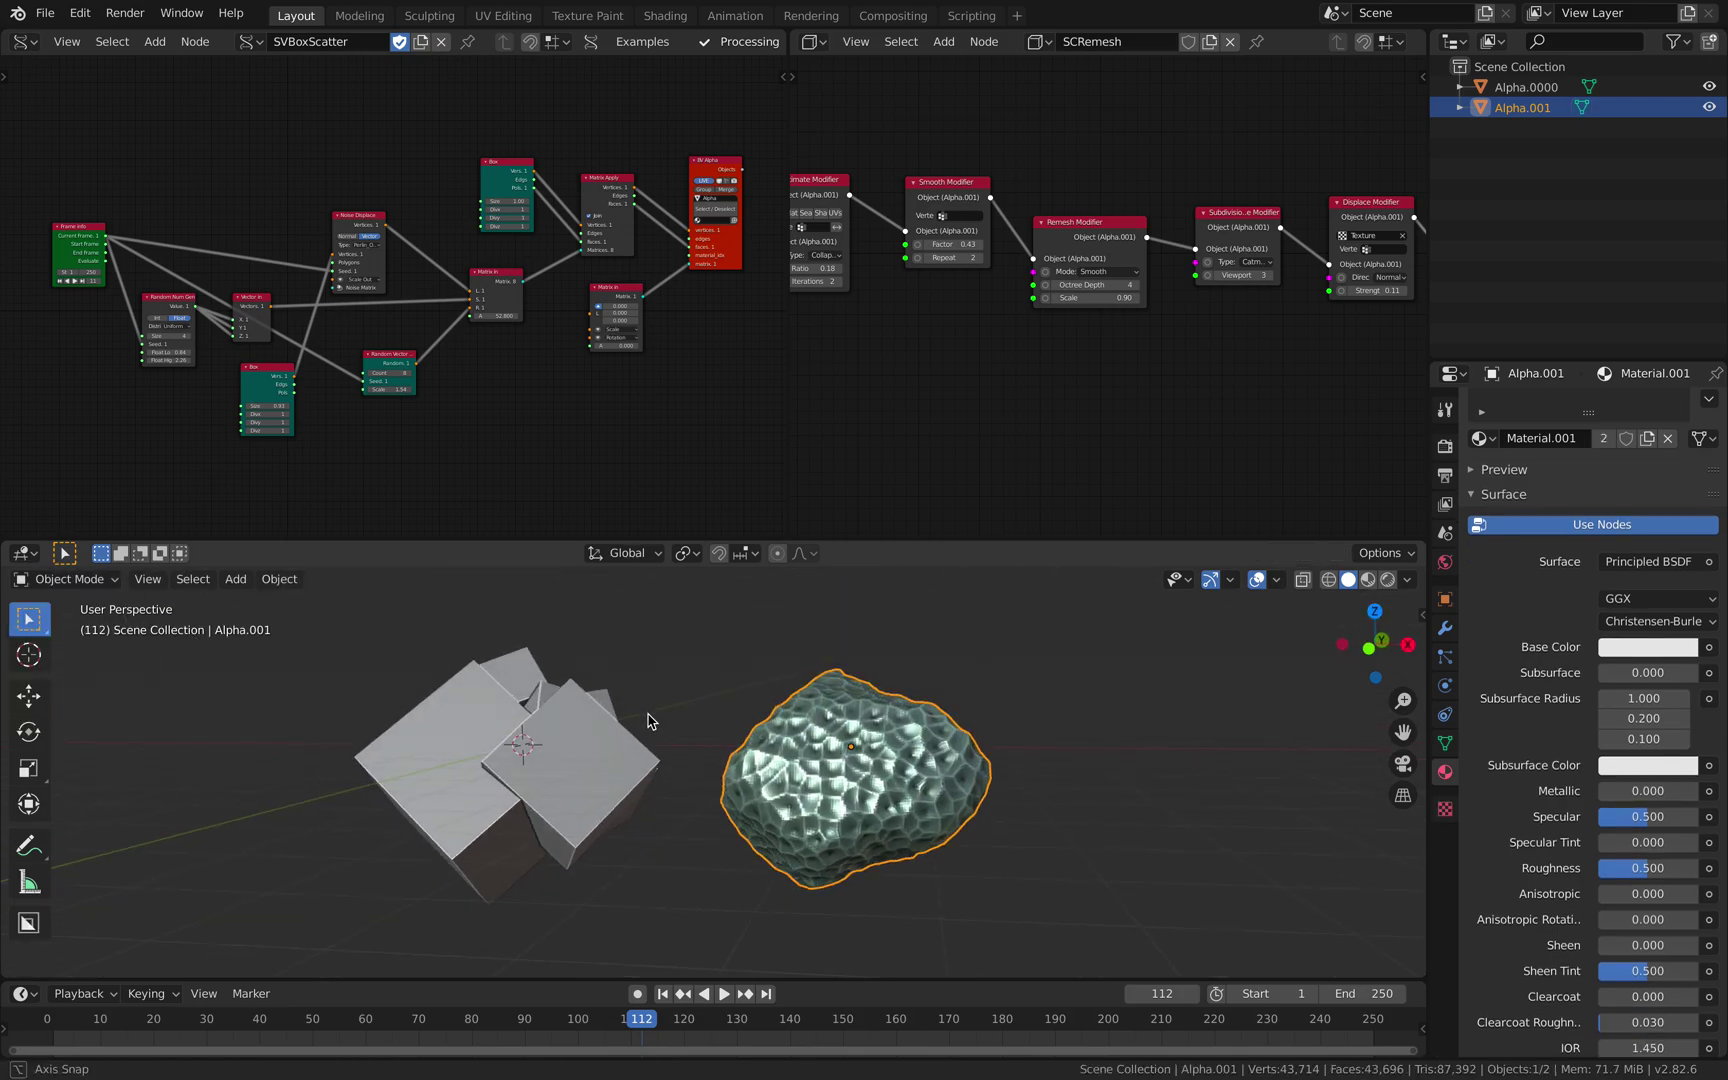
pyautogui.click(638, 712)
pyautogui.click(661, 673)
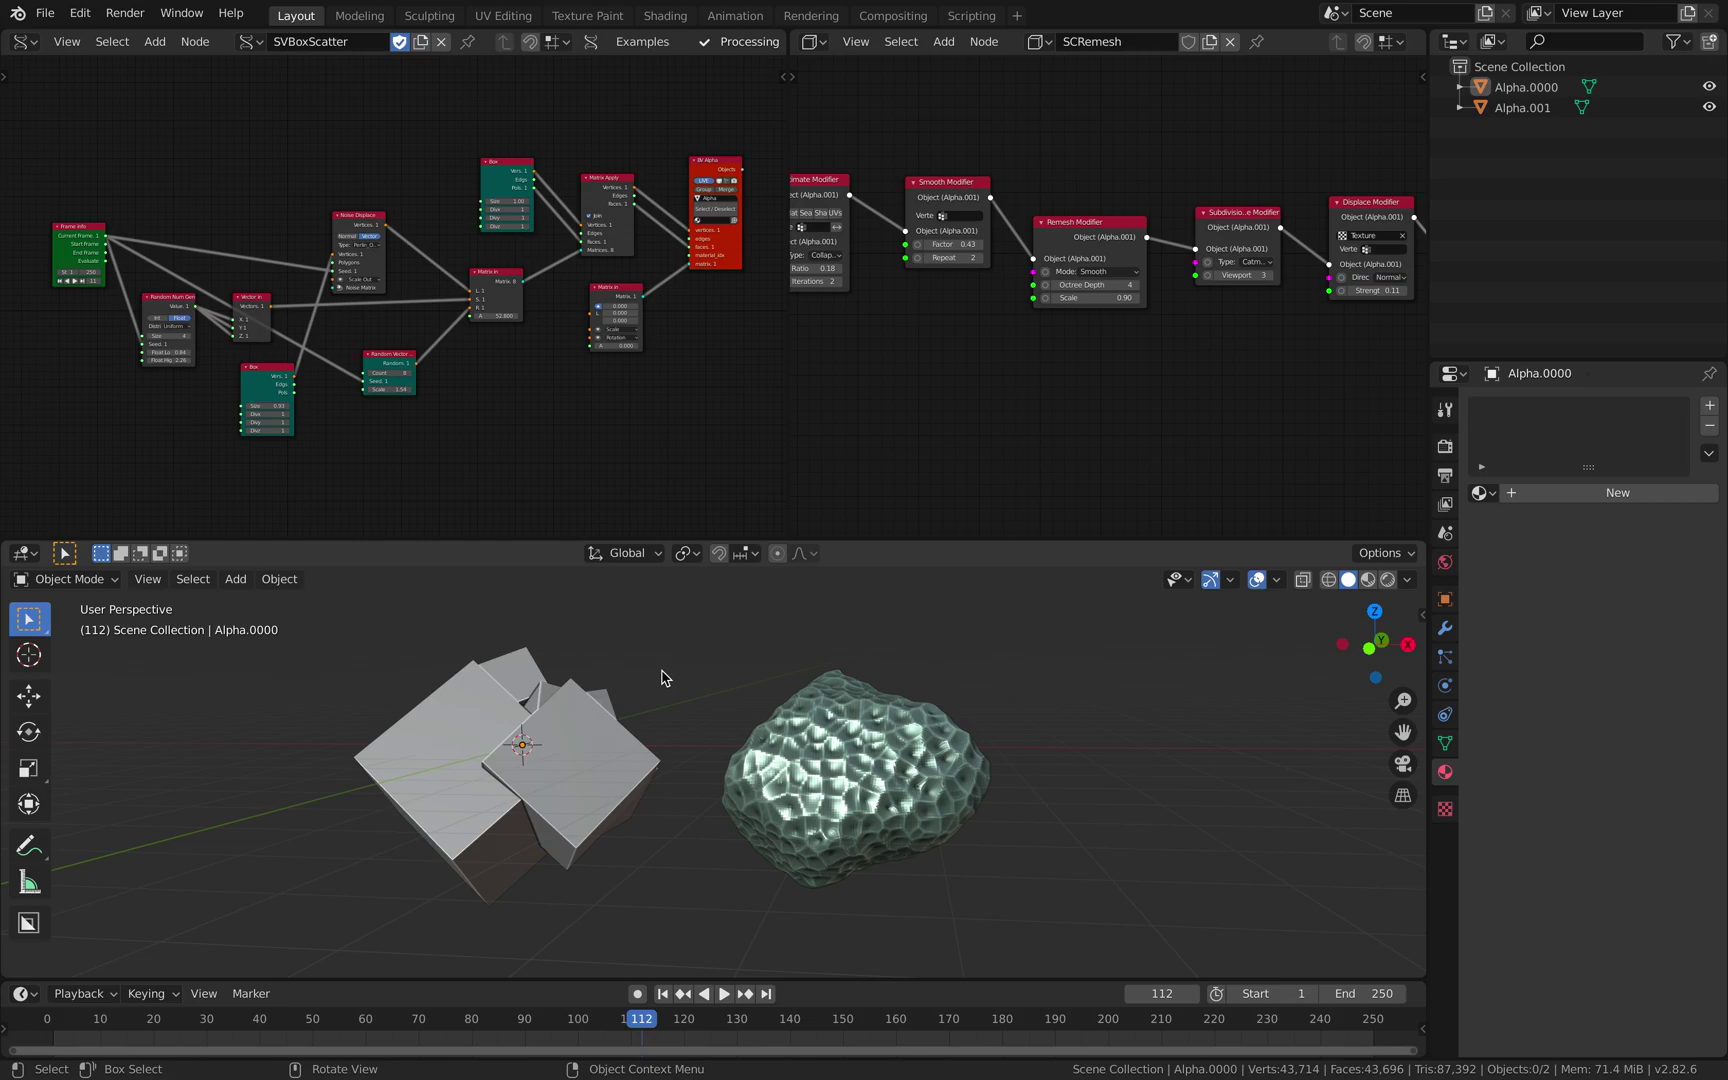
# Advance the timeline to frame 116 to generate a different asteroid shape
pyautogui.press('Right')
pyautogui.press('Right')
pyautogui.press('Right')
pyautogui.press('Right')
# Search the SCRemesh tree's available nodes with the terms "object", "swi" and "compon"
pyautogui.moveTo(1101, 366); pyautogui.dragTo(1047, 356, button='middle')
pyautogui.scroll(7, 935, 365)
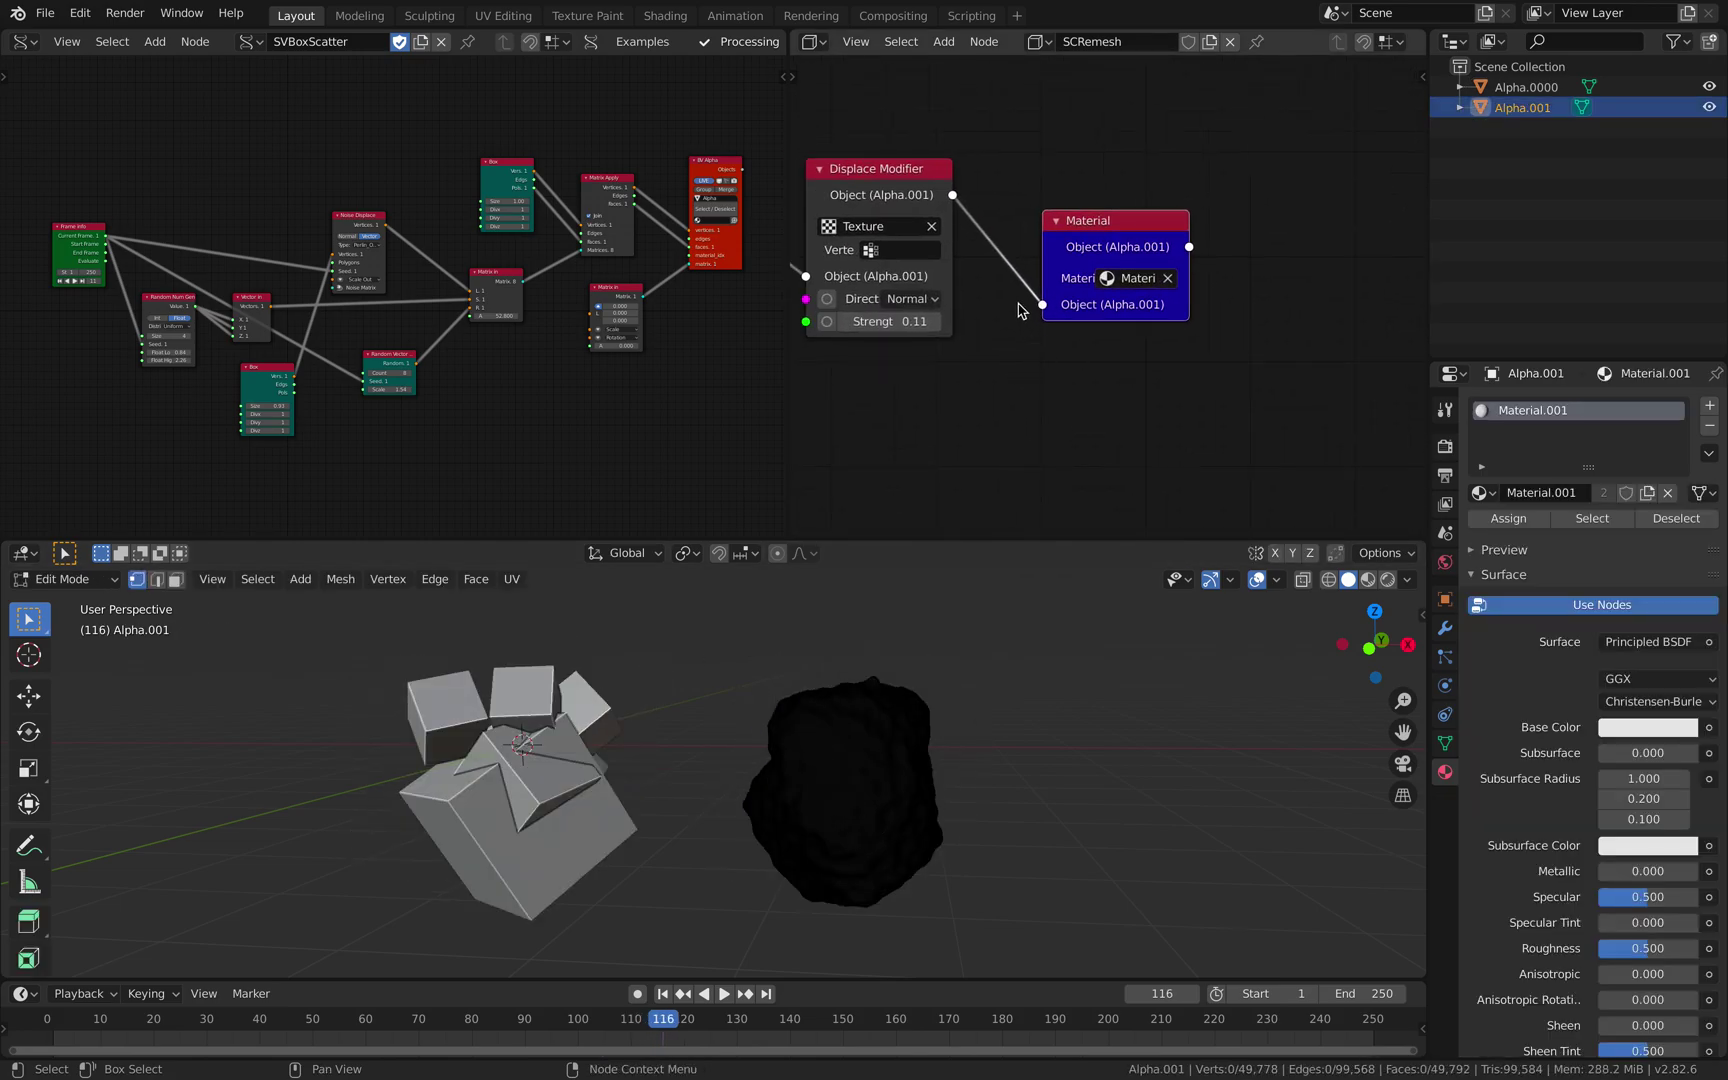
pyautogui.moveTo(1177, 290); pyautogui.dragTo(1039, 277, button='middle')
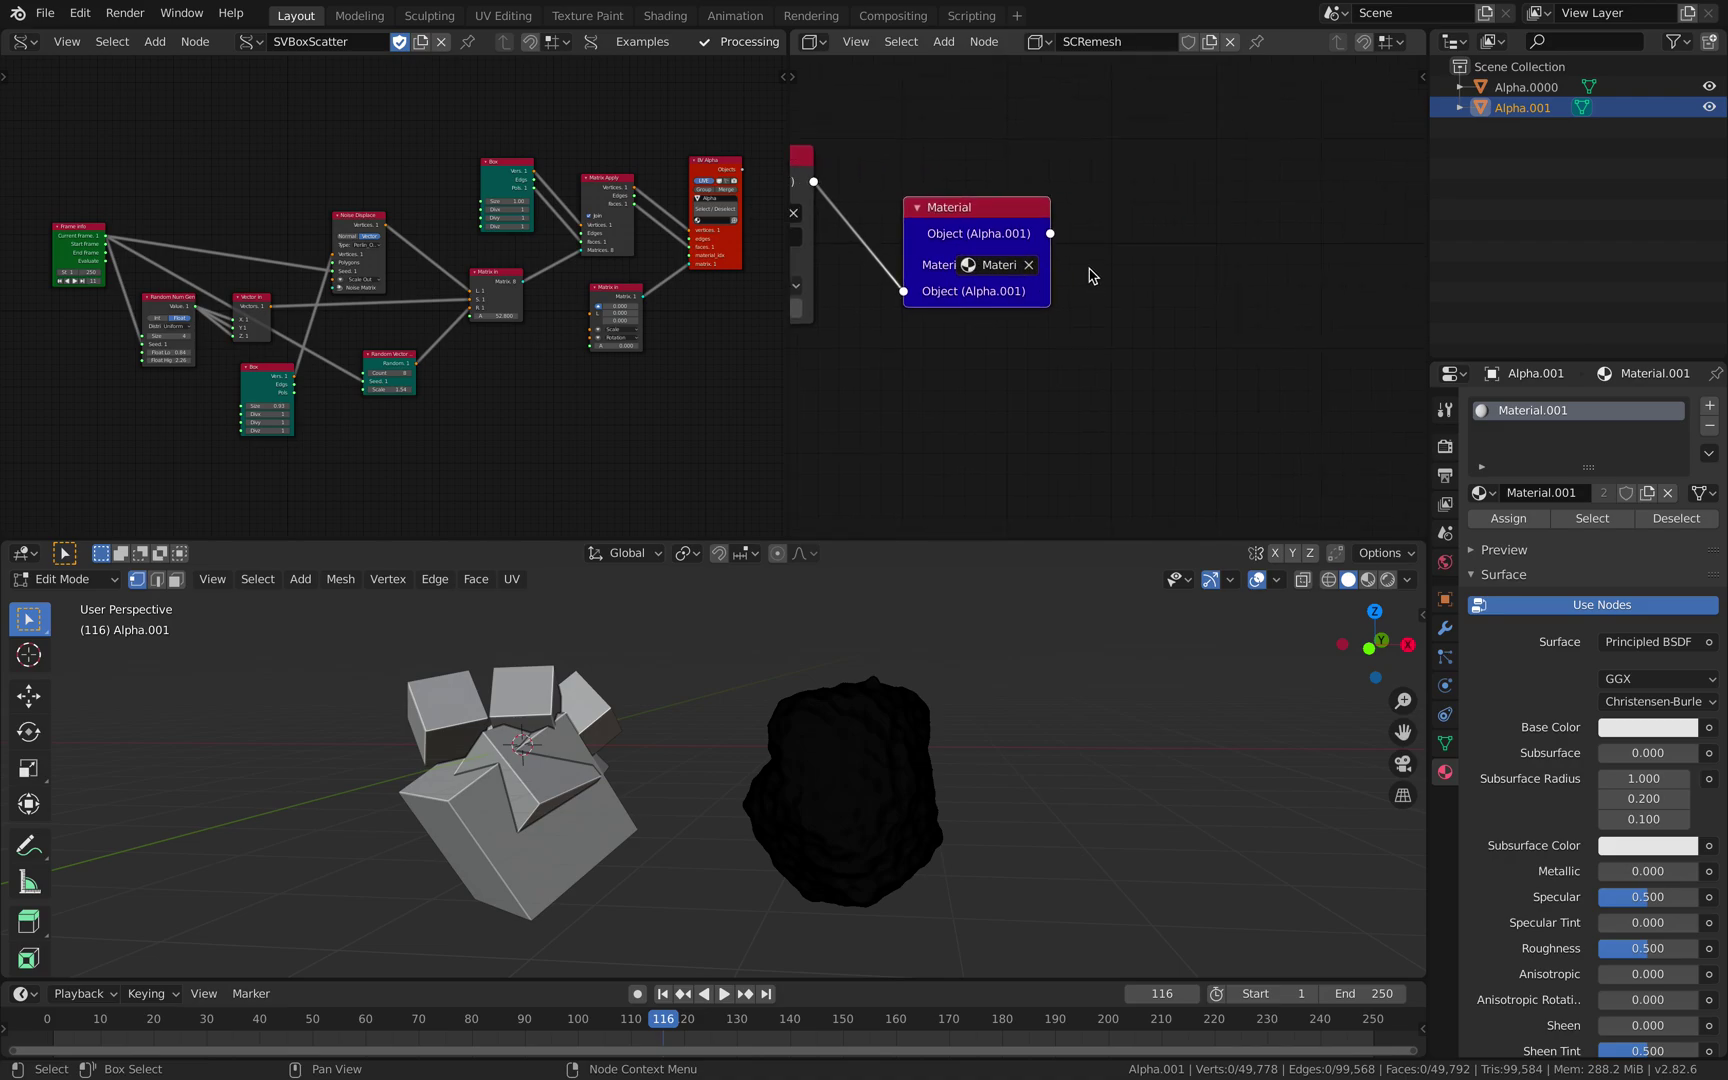
pyautogui.hotkey('shift', 'a')
pyautogui.click(1116, 272)
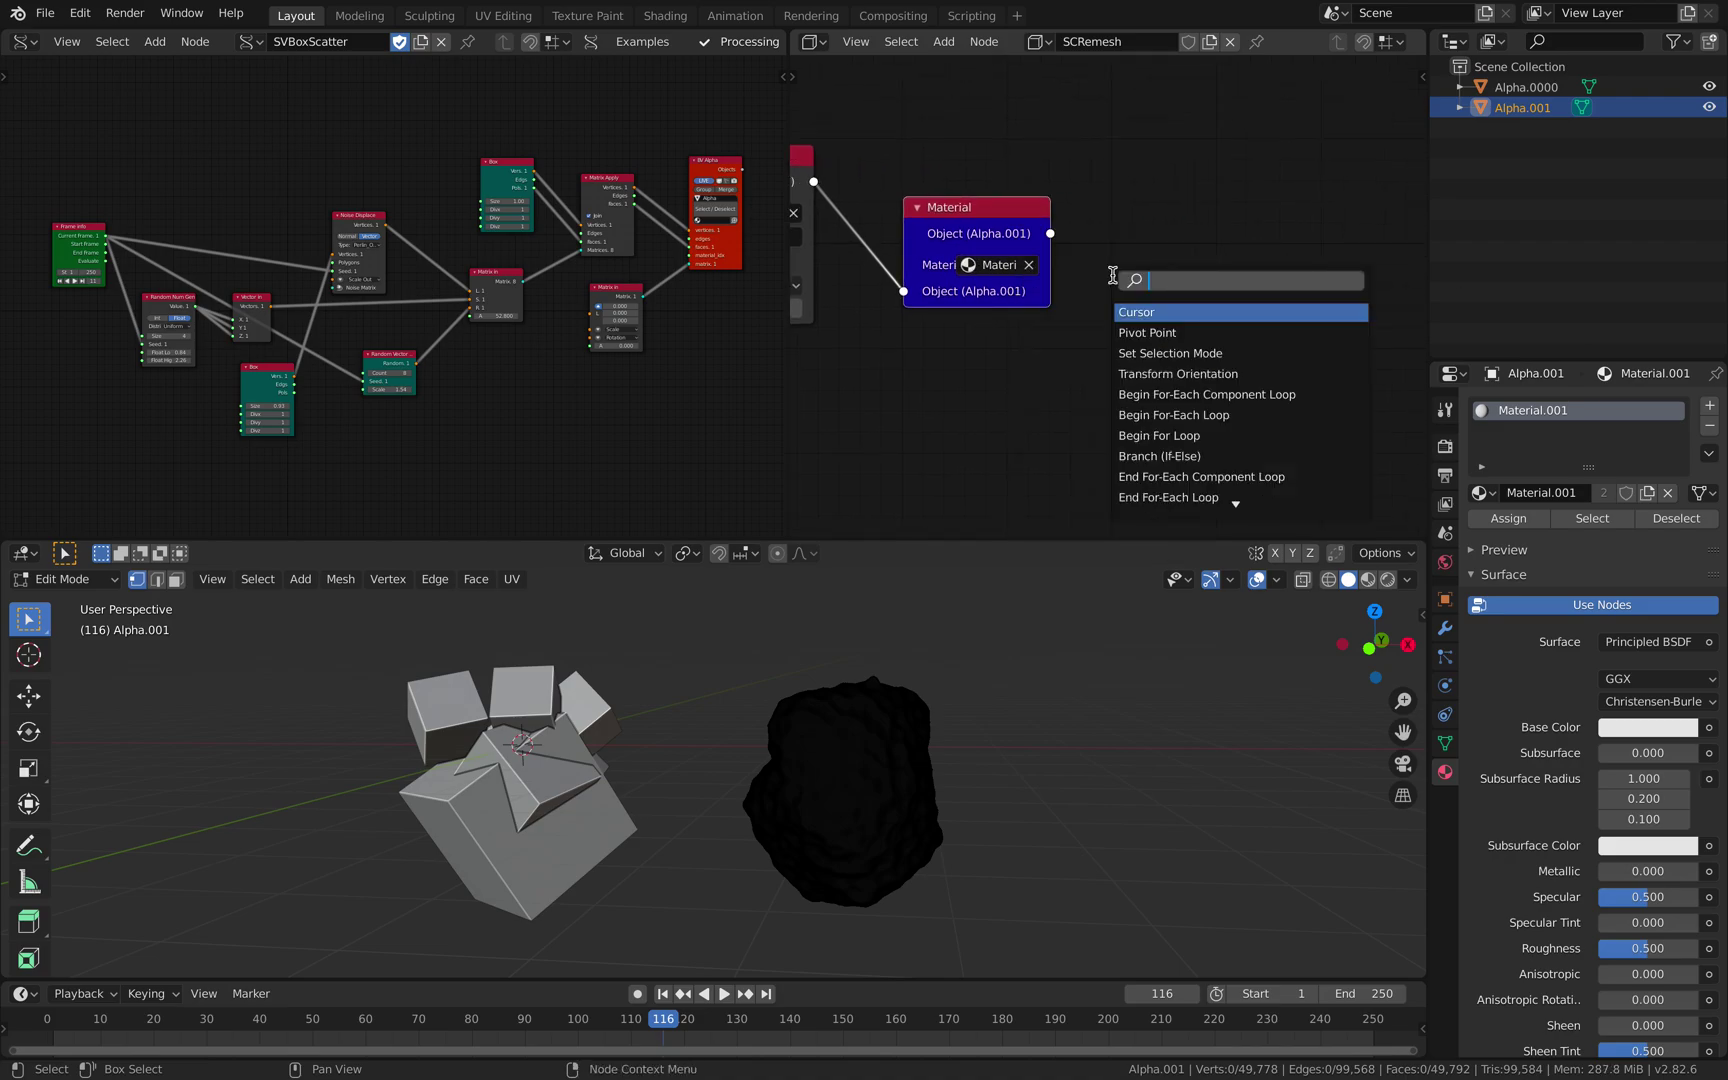
pyautogui.write('object')
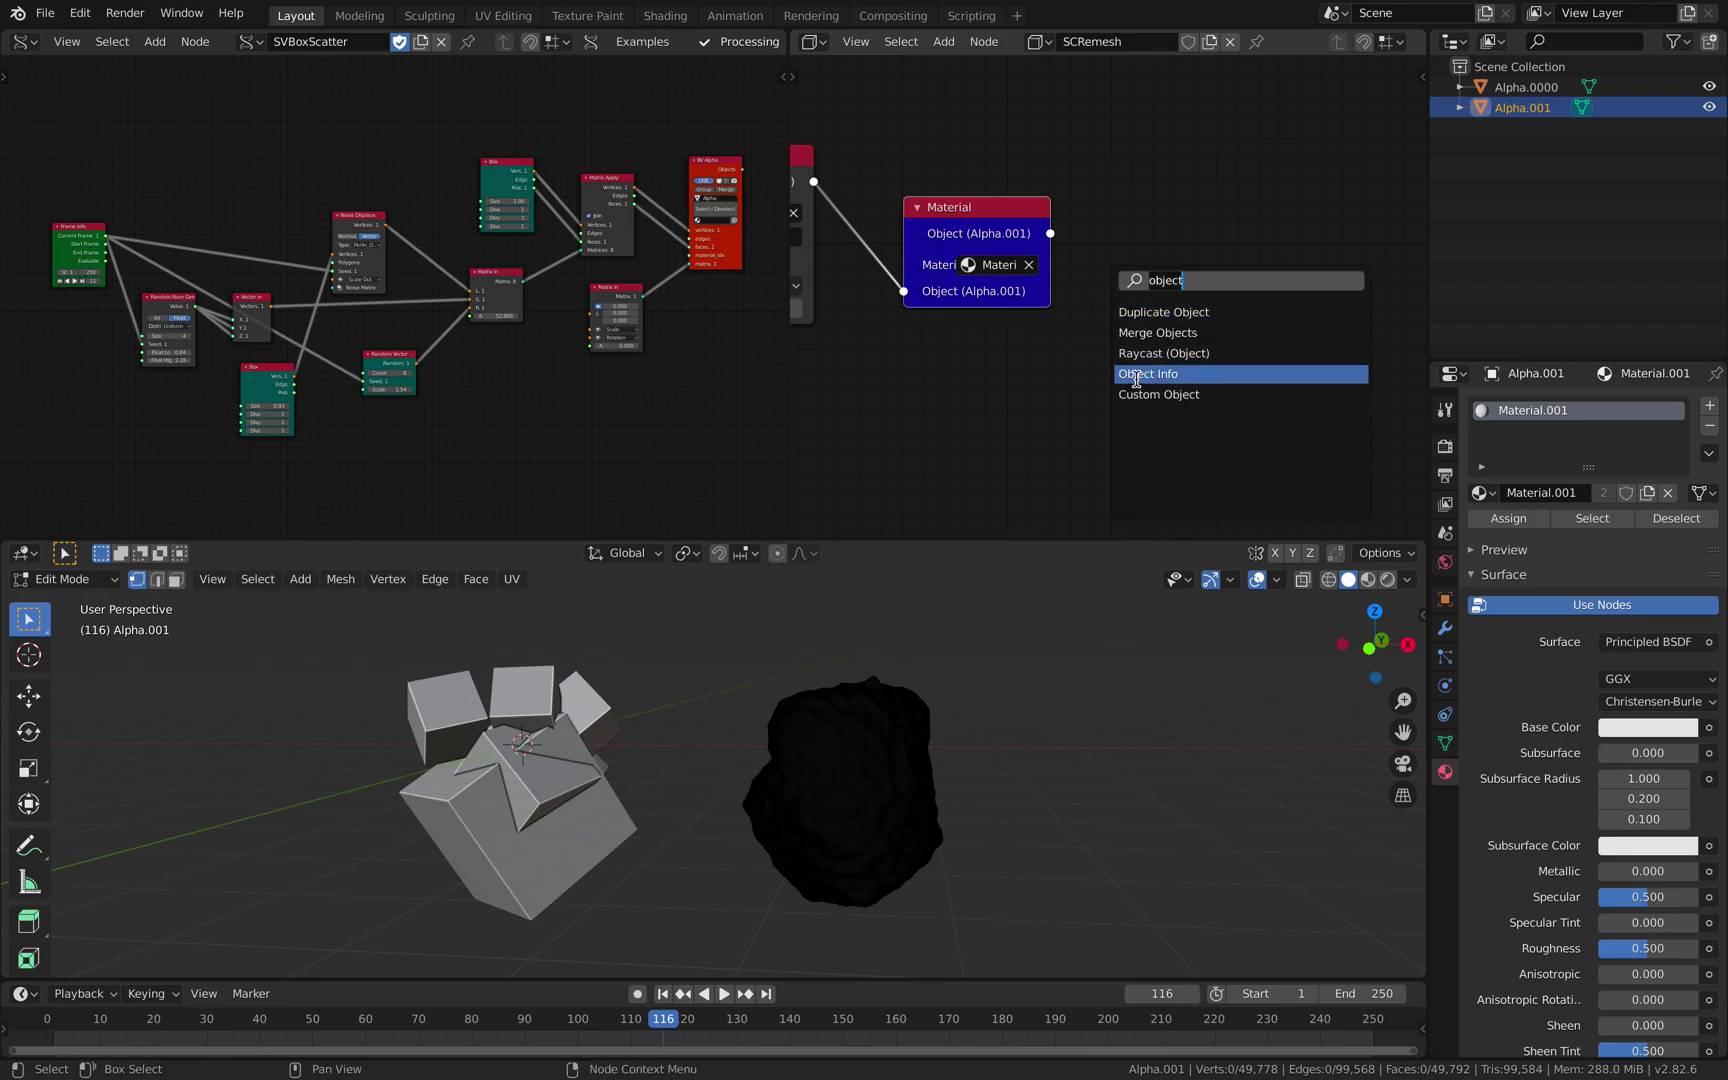
pyautogui.hotkey('ctrl', 'BackSpace')
pyautogui.write('swi')
pyautogui.hotkey('ctrl', 'BackSpace')
pyautogui.write('compon')
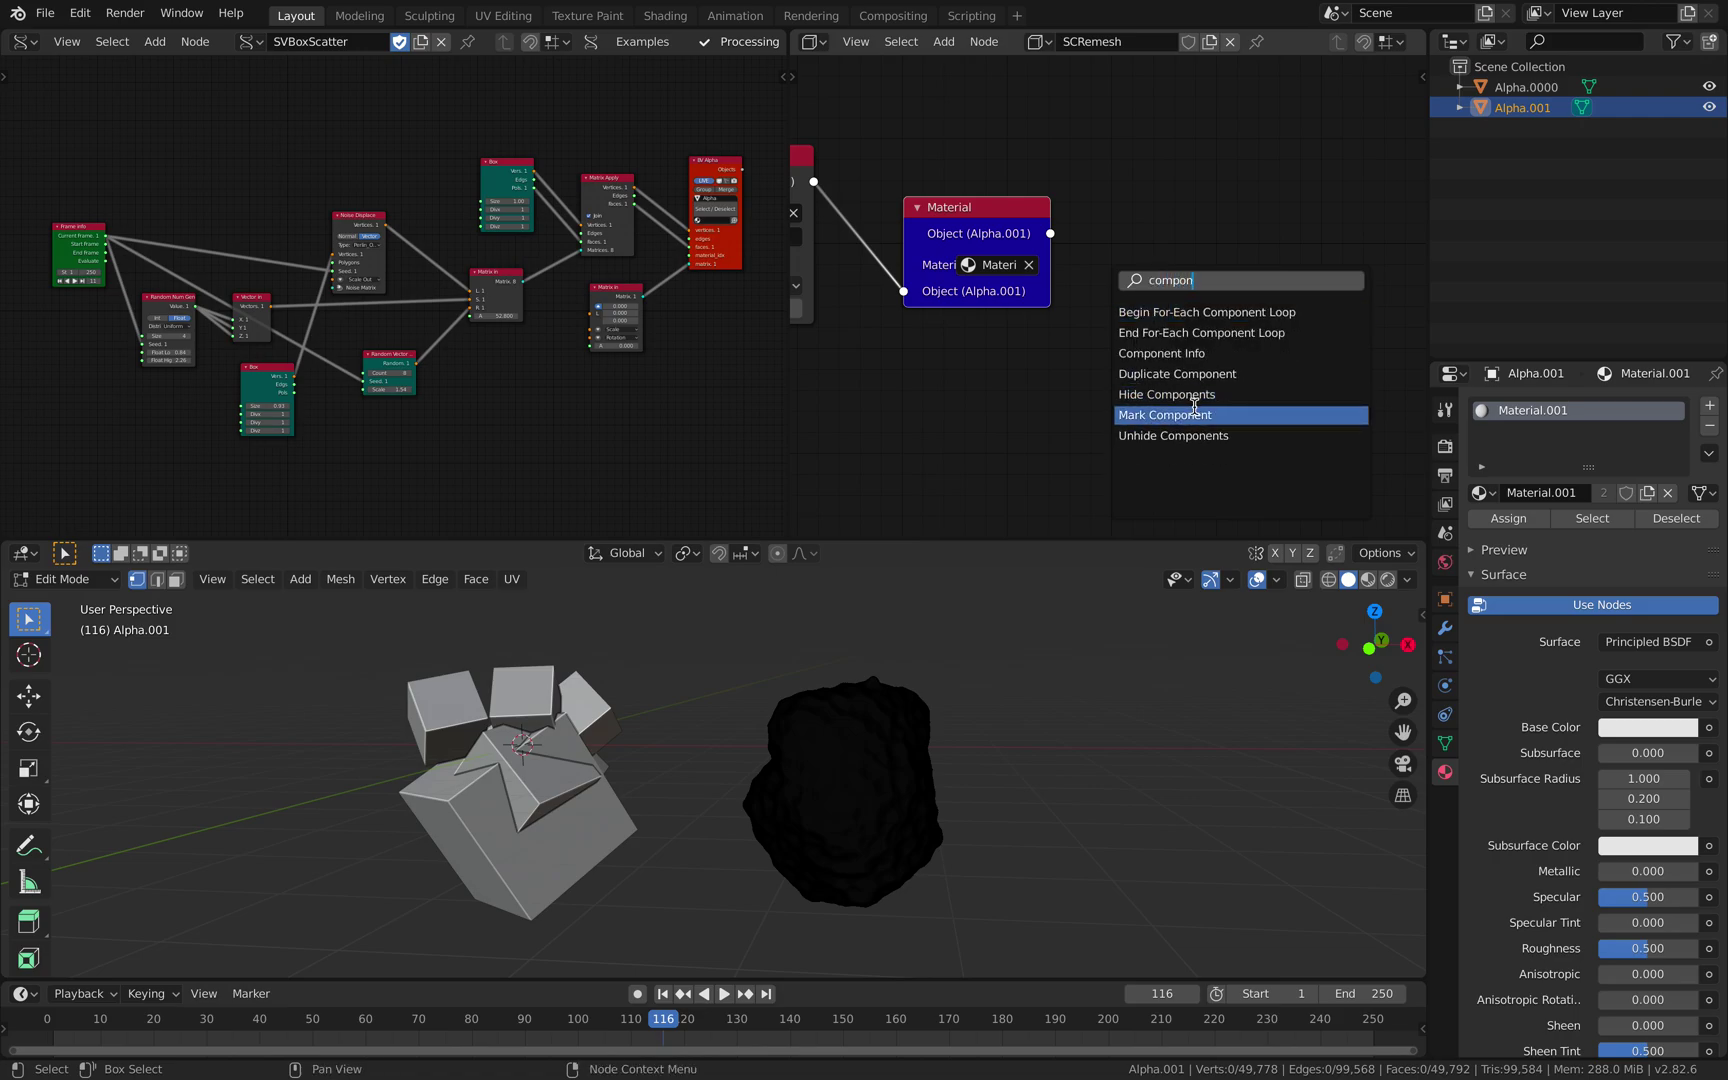
# Search the SCRemesh tree's available nodes with the term "obje"
pyautogui.press('BackSpace')
pyautogui.press('BackSpace')
pyautogui.press('BackSpace')
pyautogui.press('BackSpace')
pyautogui.press('BackSpace')
pyautogui.press('BackSpace')
pyautogui.write('obje')
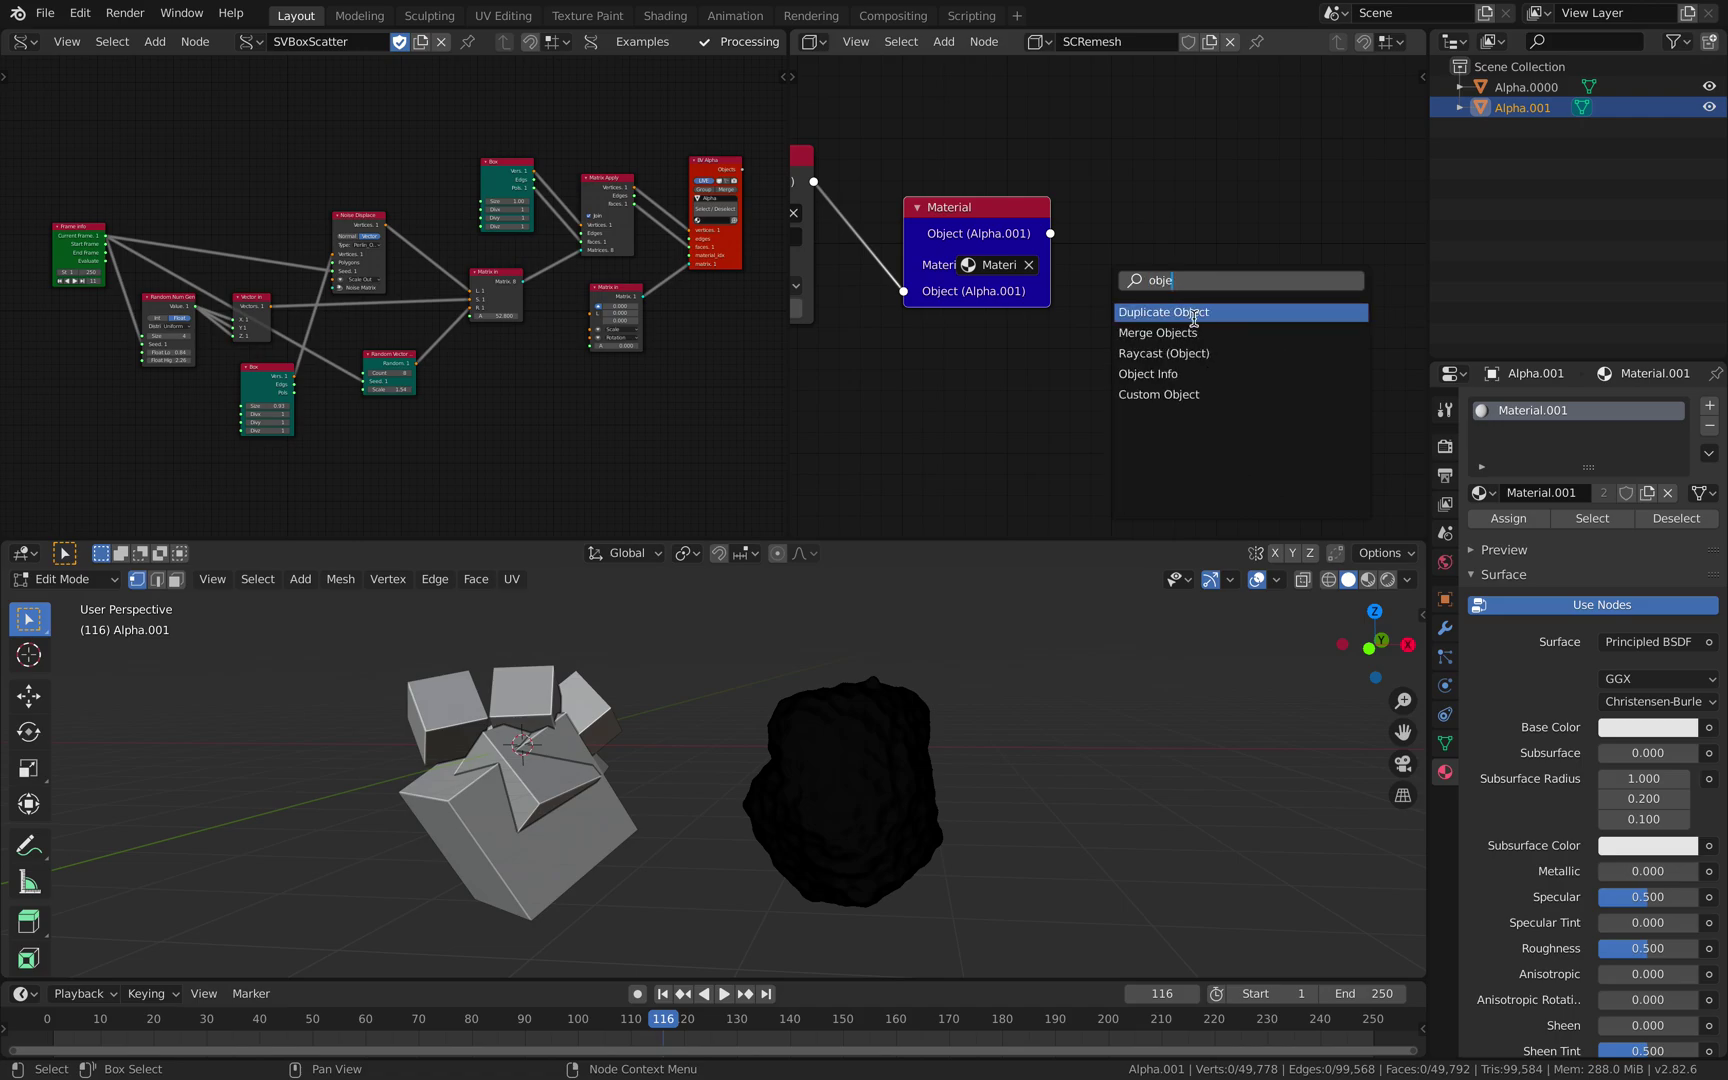
# Add a Draw Mode node fed by the Material node's object output, set it as the preview, and save the file
pyautogui.hotkey('shift', 'a')
pyautogui.moveTo(1205, 316)
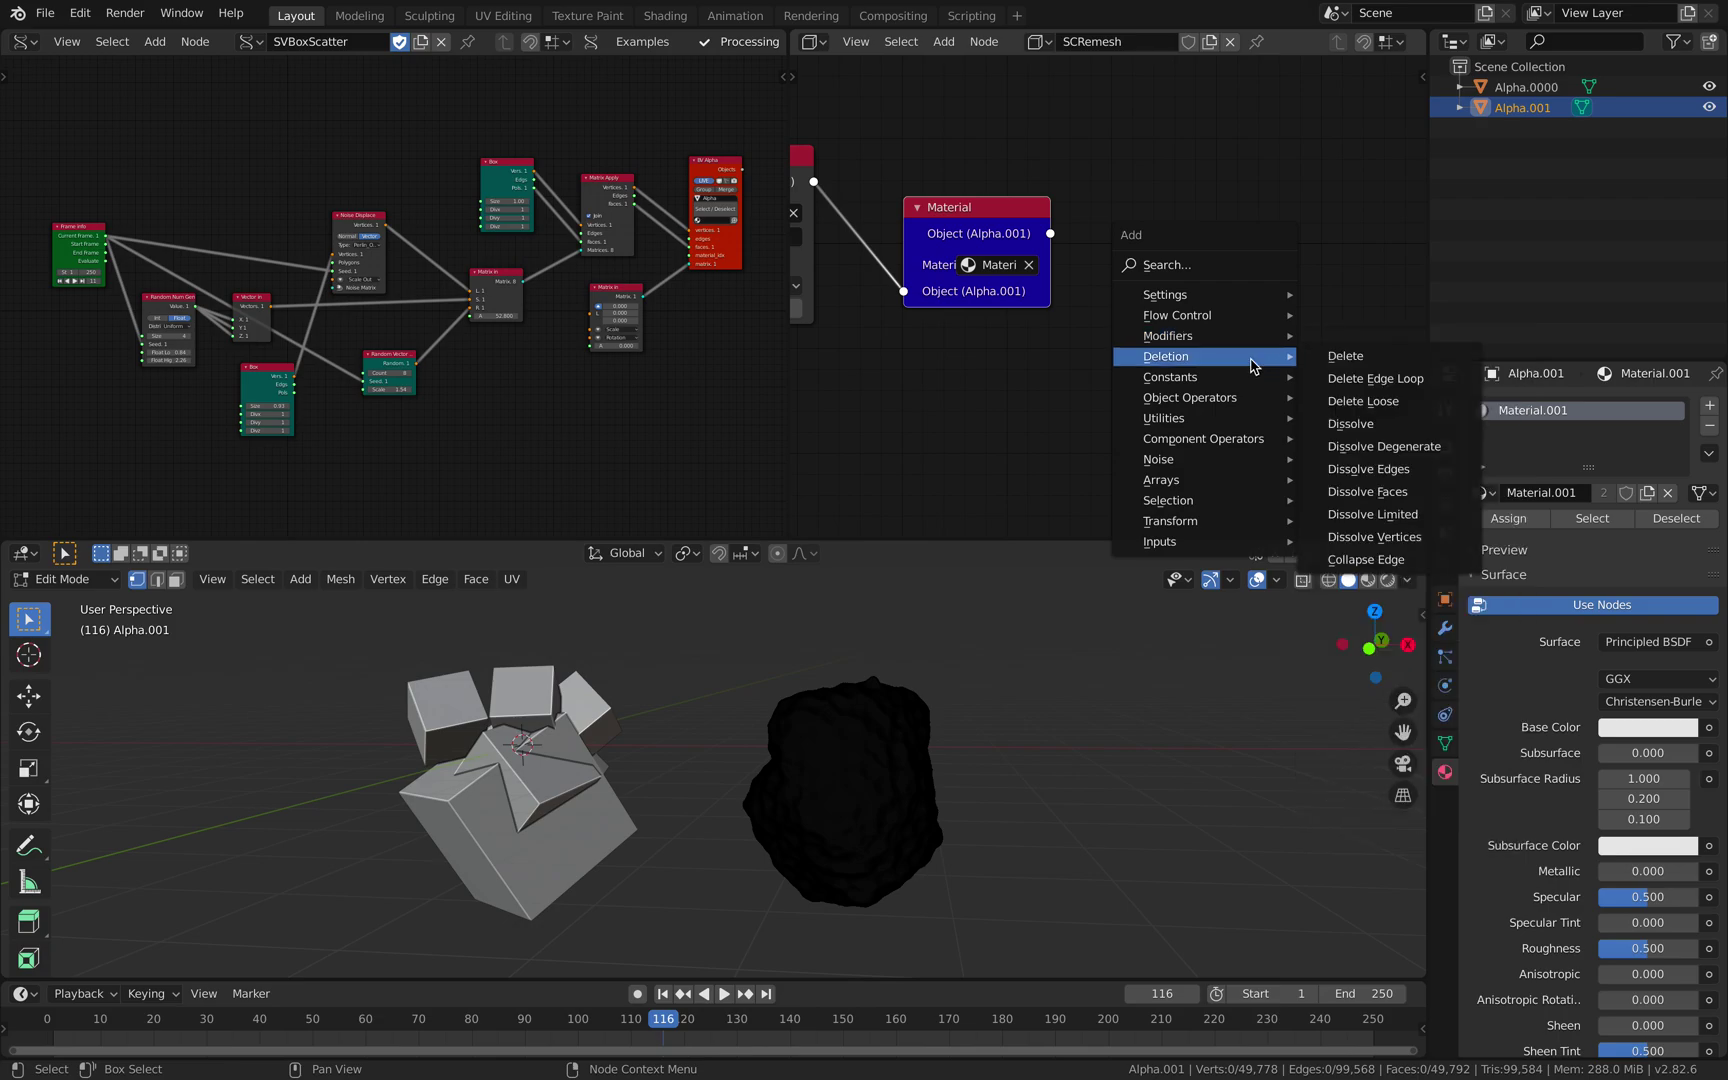
pyautogui.moveTo(1248, 397)
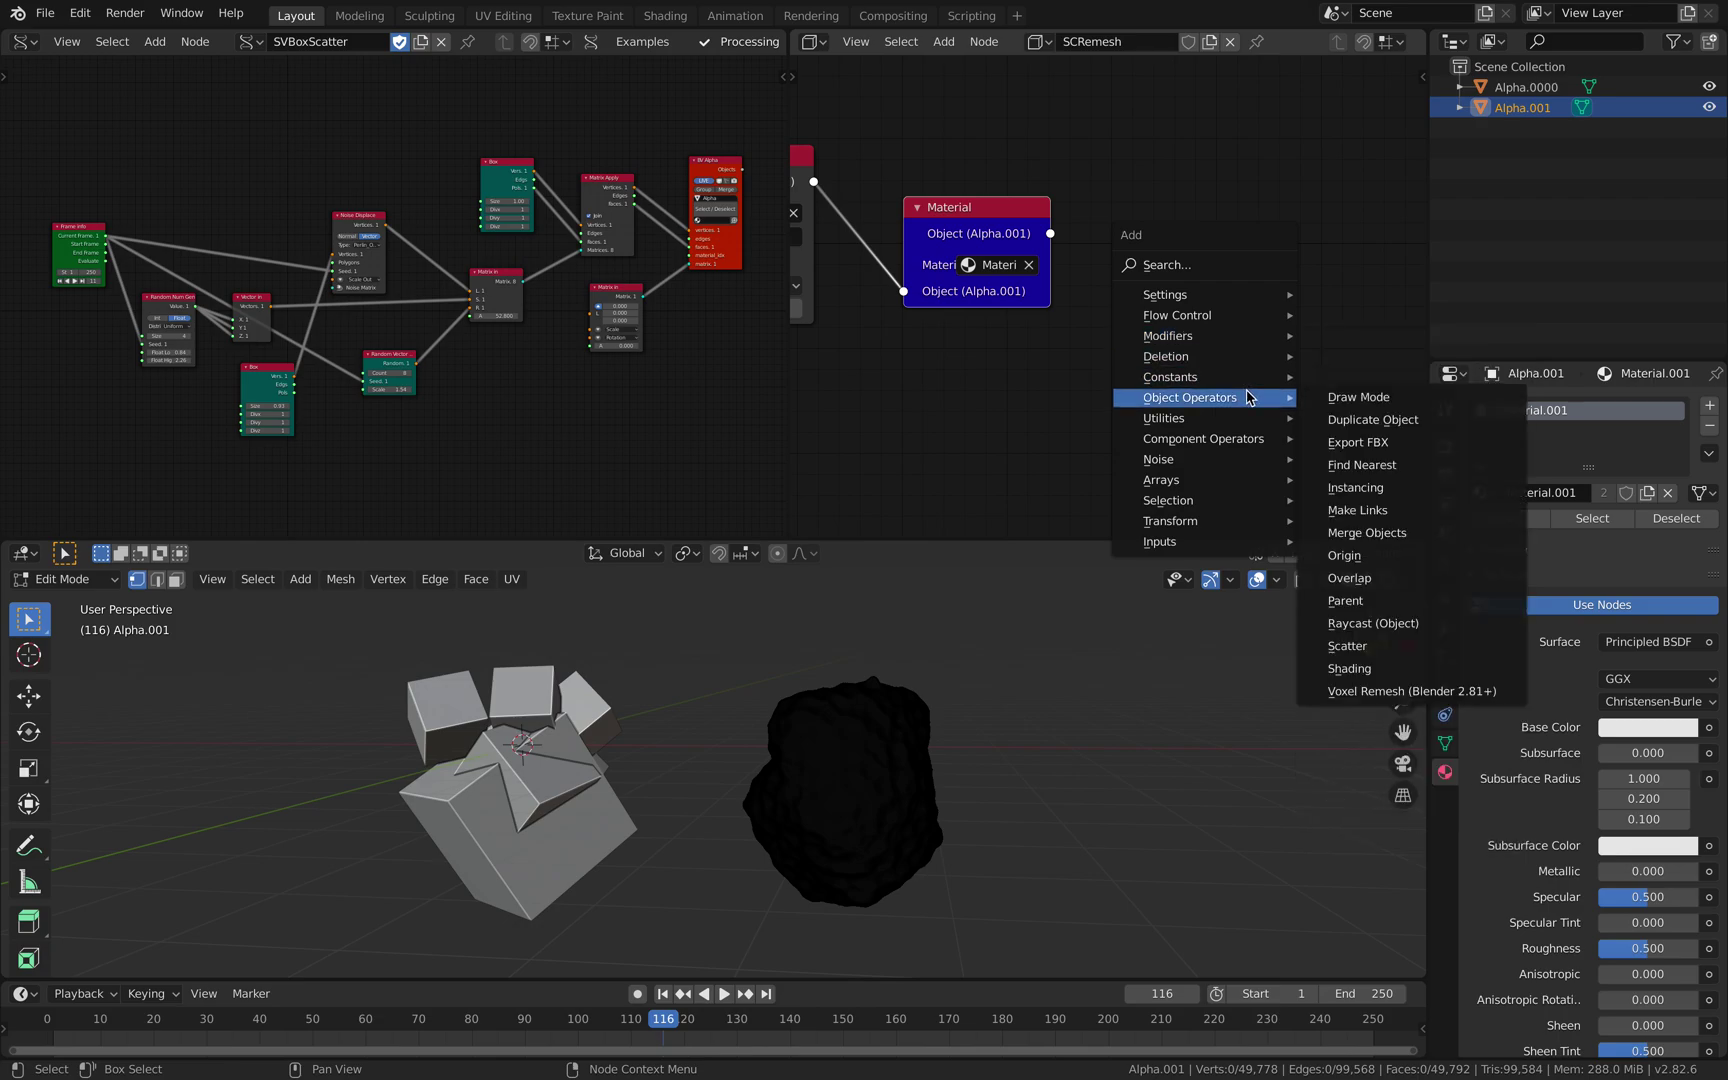
pyautogui.click(1349, 399)
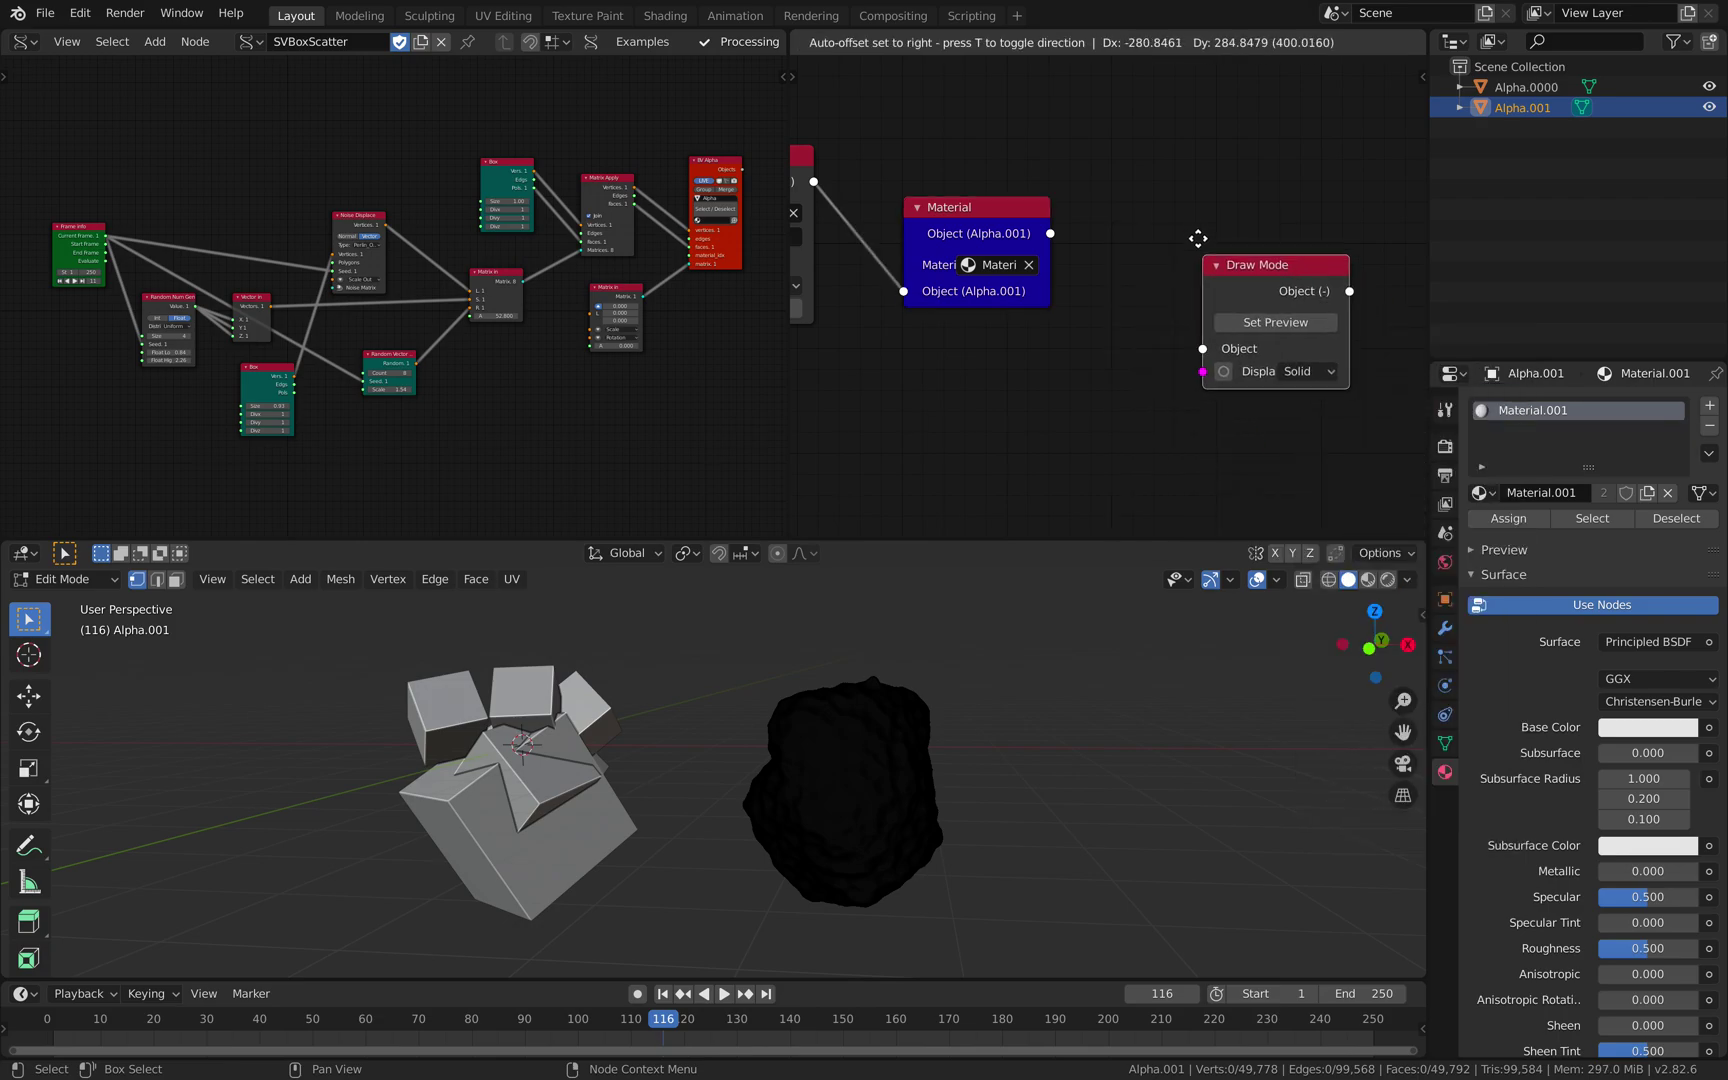
pyautogui.moveTo(1050, 233); pyautogui.dragTo(1185, 278)
pyautogui.click(1235, 276)
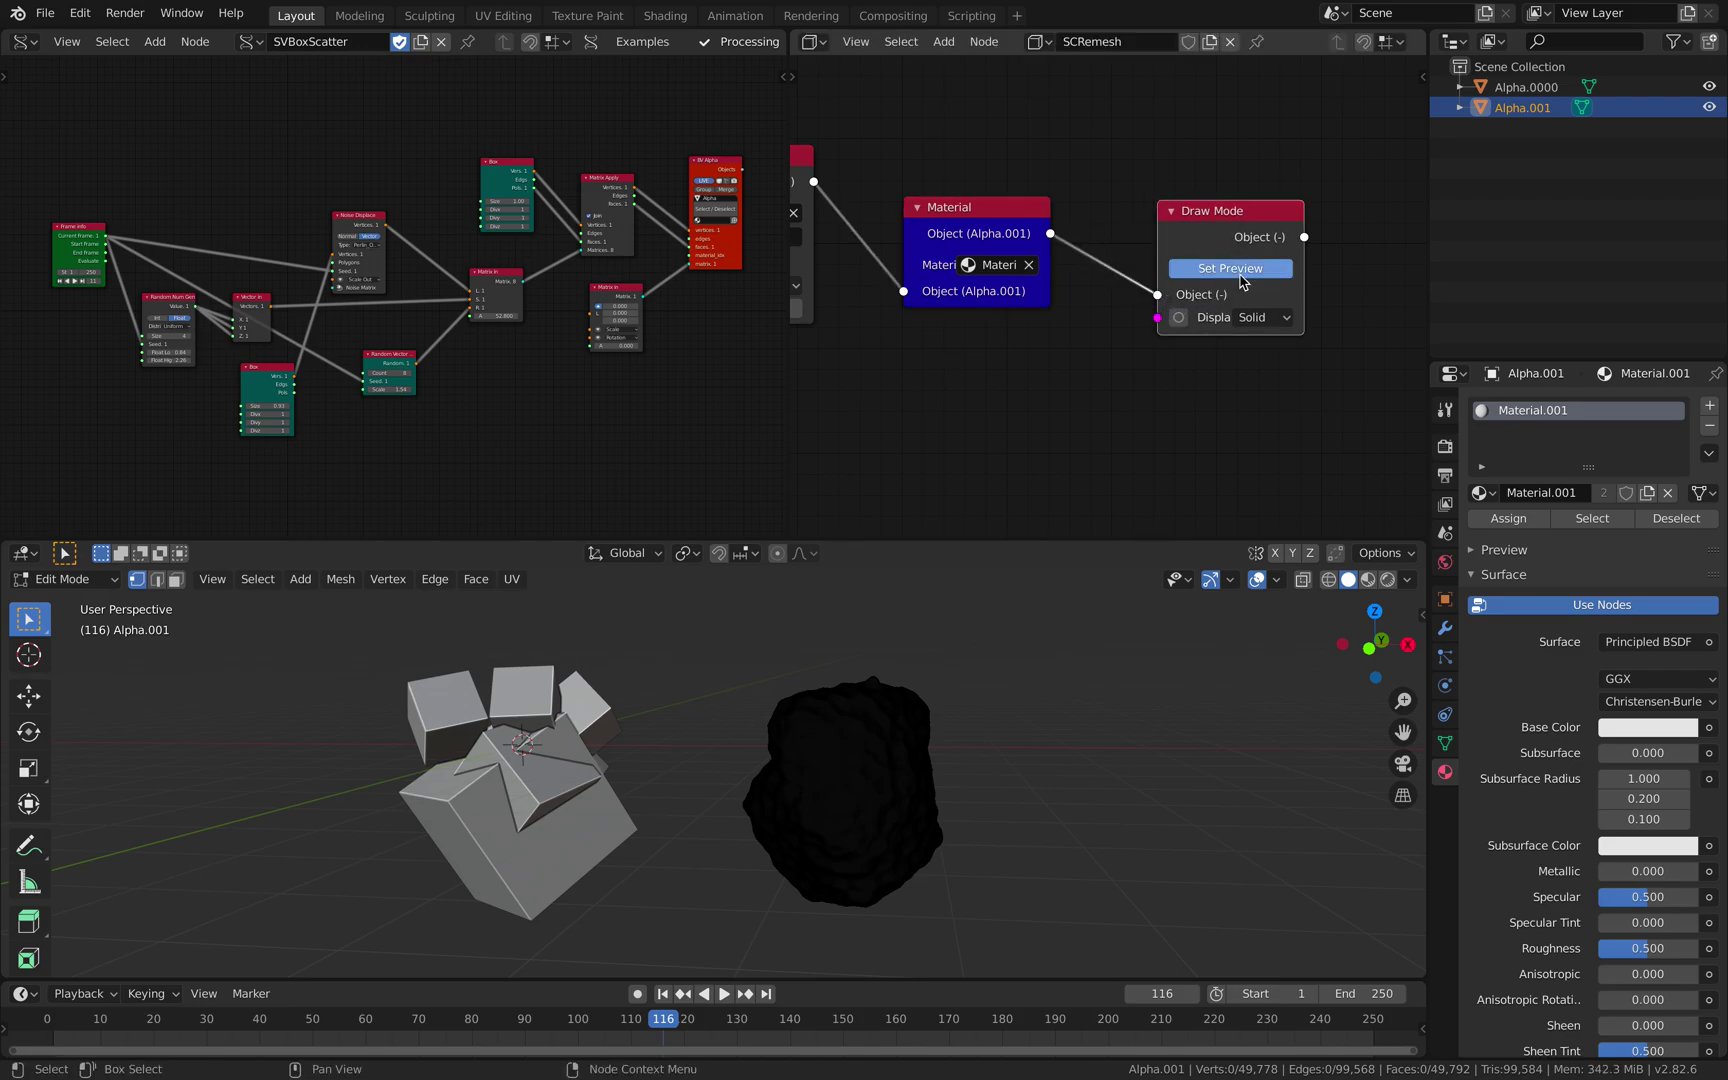
pyautogui.click(1022, 687)
pyautogui.hotkey('ctrl', 's')
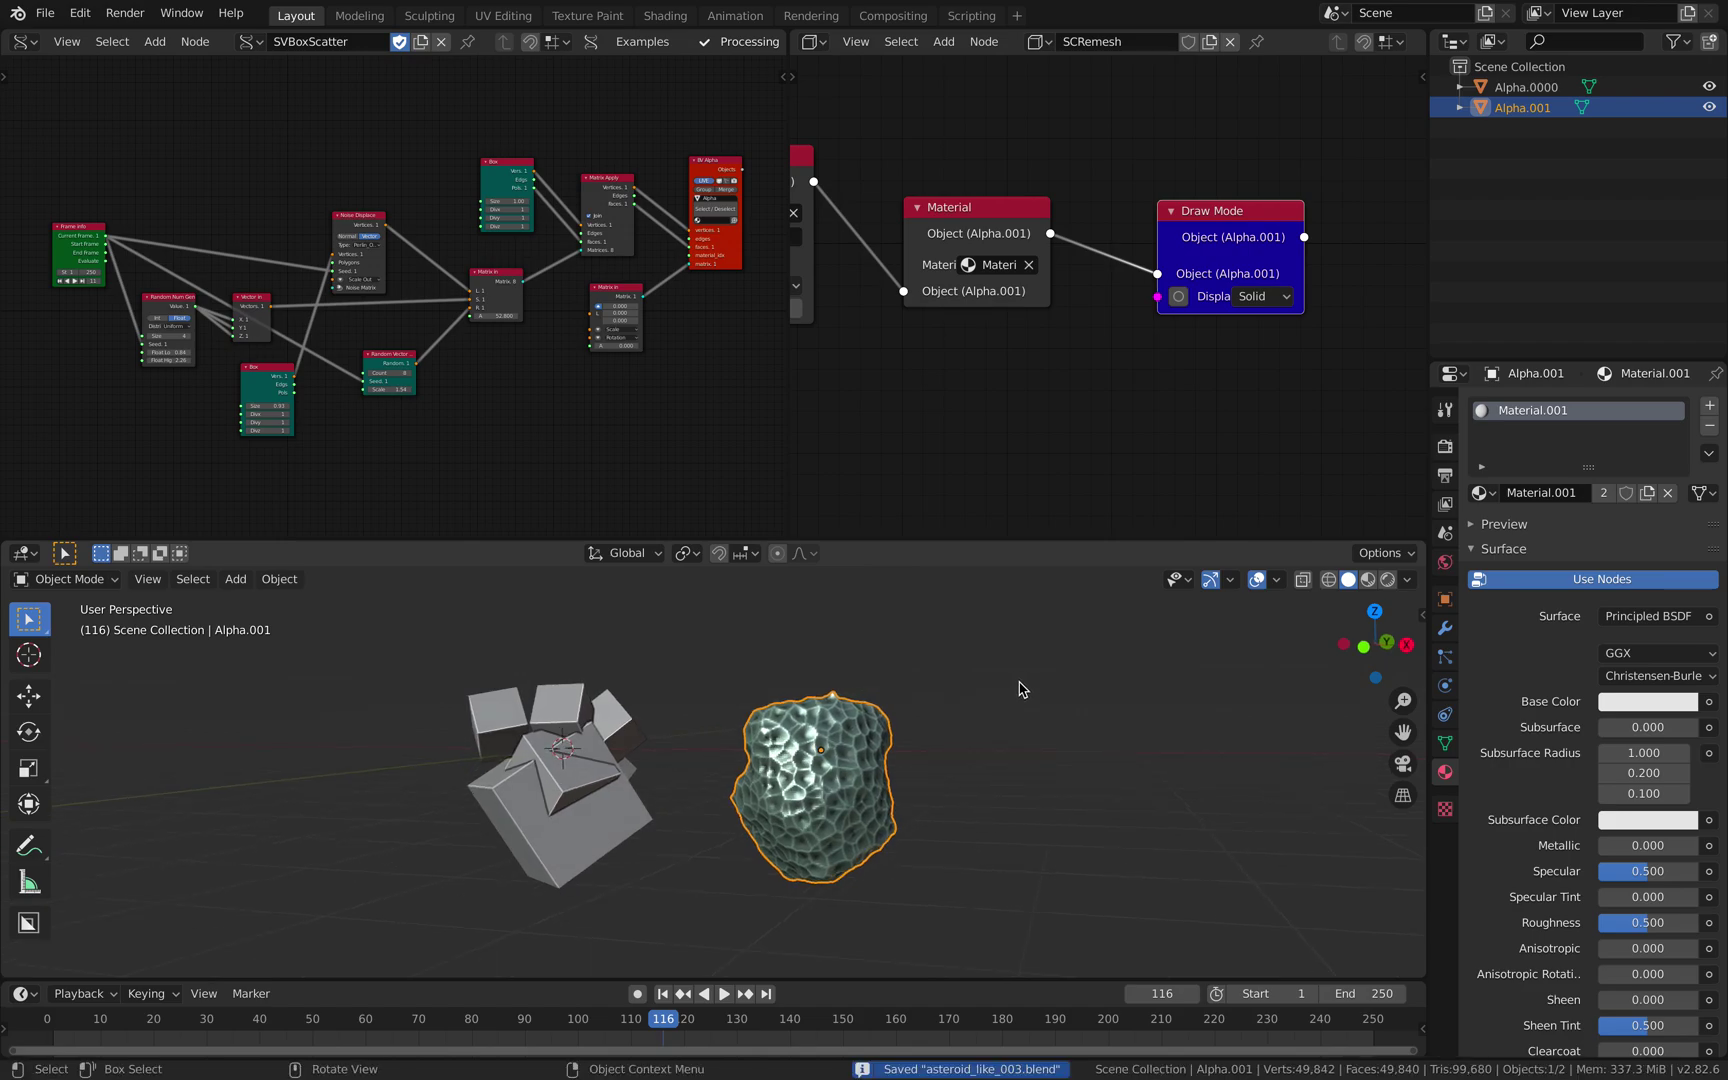
# Advance the timeline frame by frame to frame 122 to generate further asteroid shapes and view the result from another angle
pyautogui.press('Right')
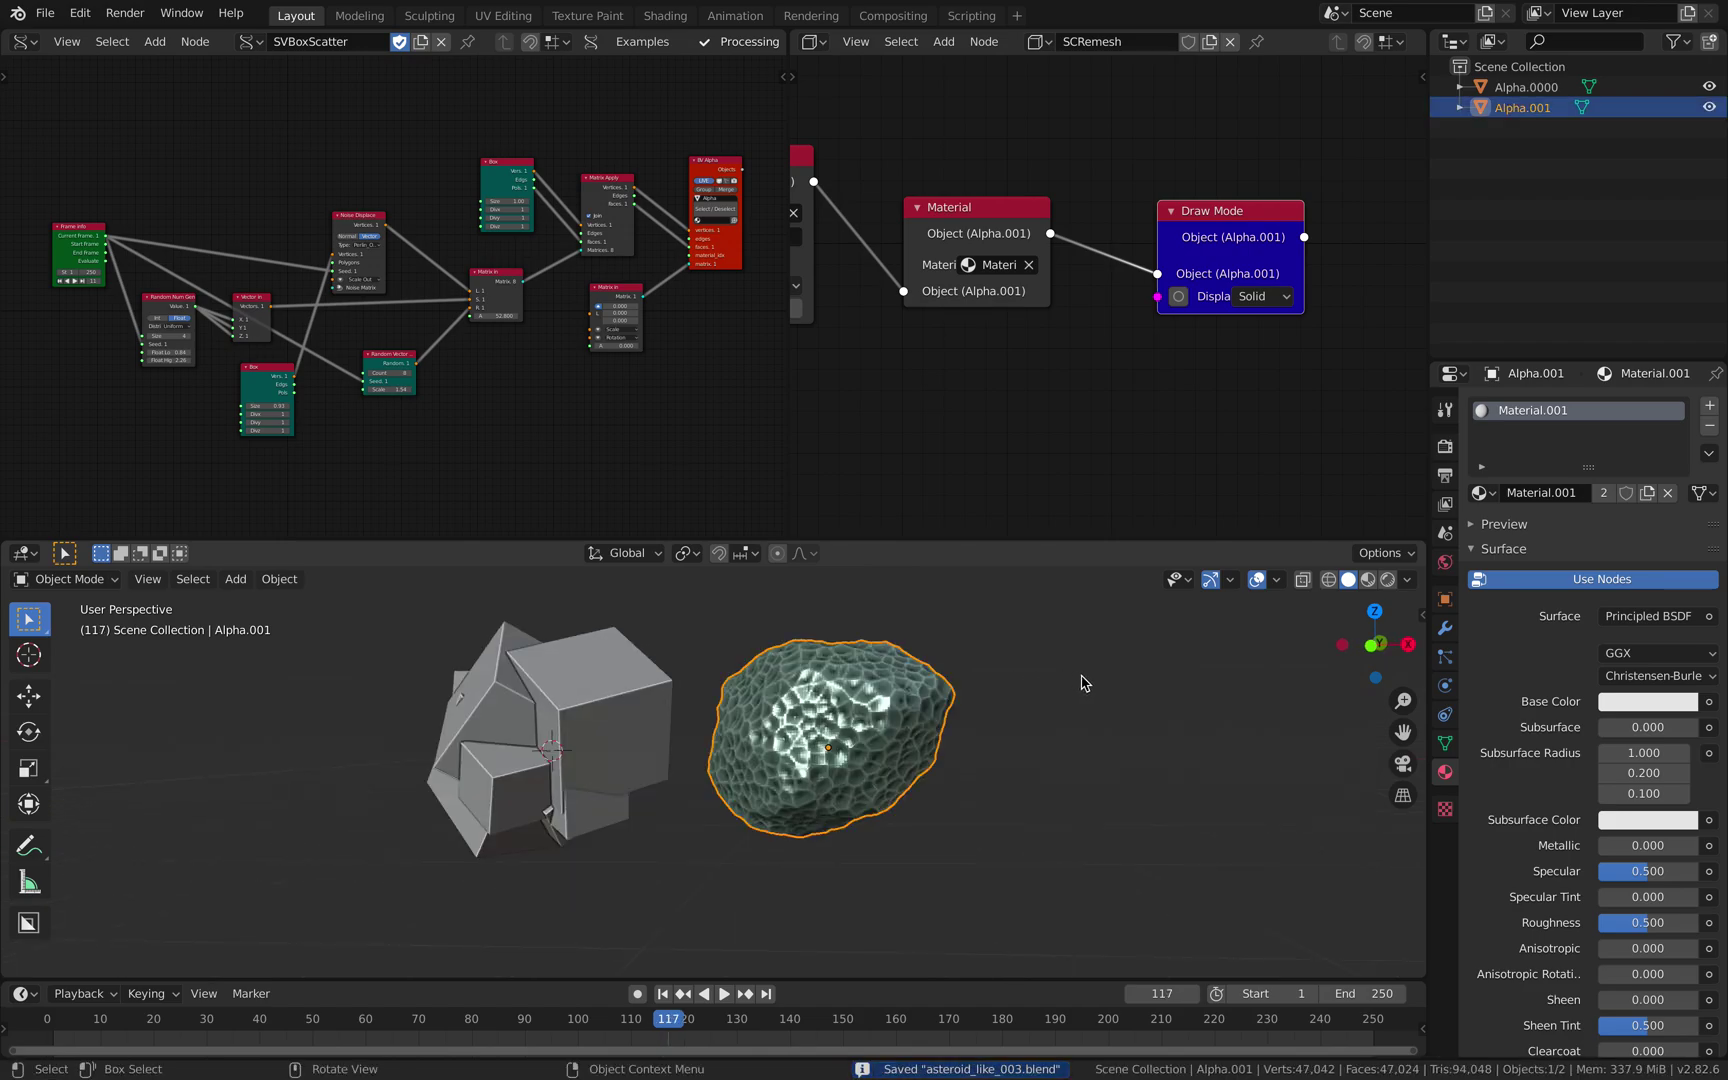
pyautogui.press('Right')
pyautogui.press('Right')
pyautogui.press('Right')
pyautogui.press('Right')
pyautogui.press('Right')
pyautogui.moveTo(1085, 683); pyautogui.dragTo(1005, 708, button='middle')
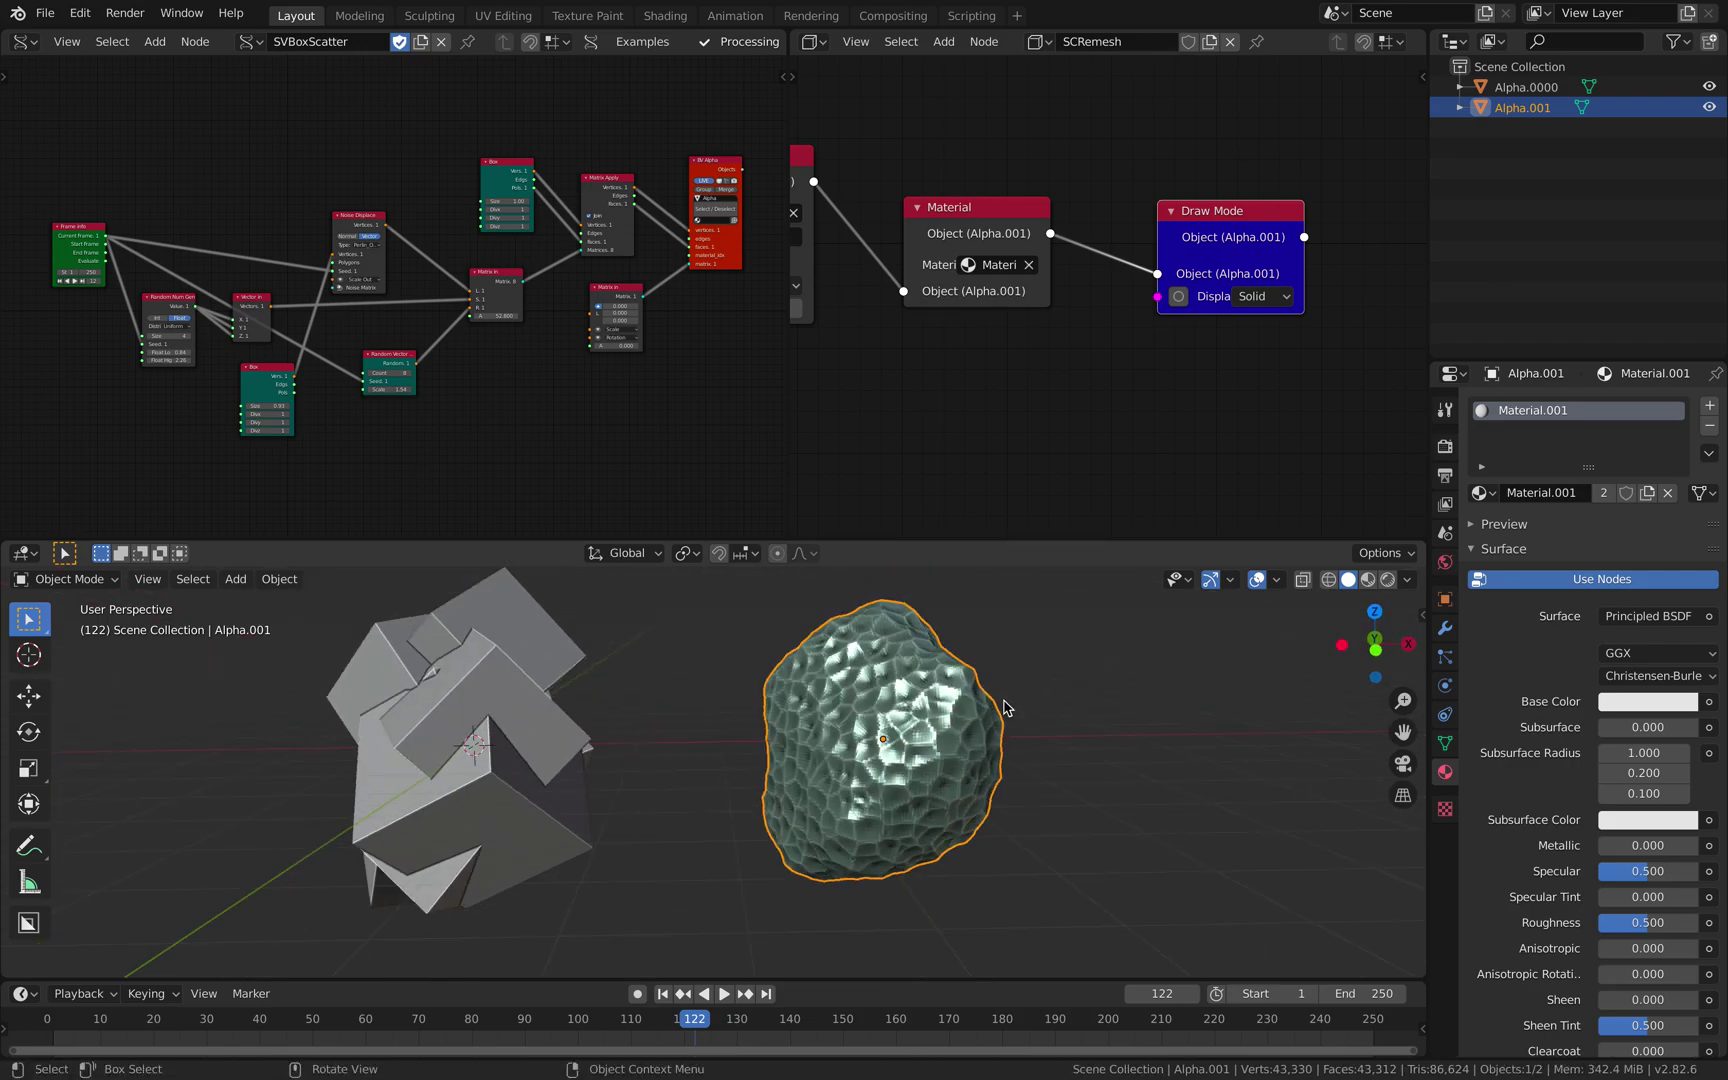